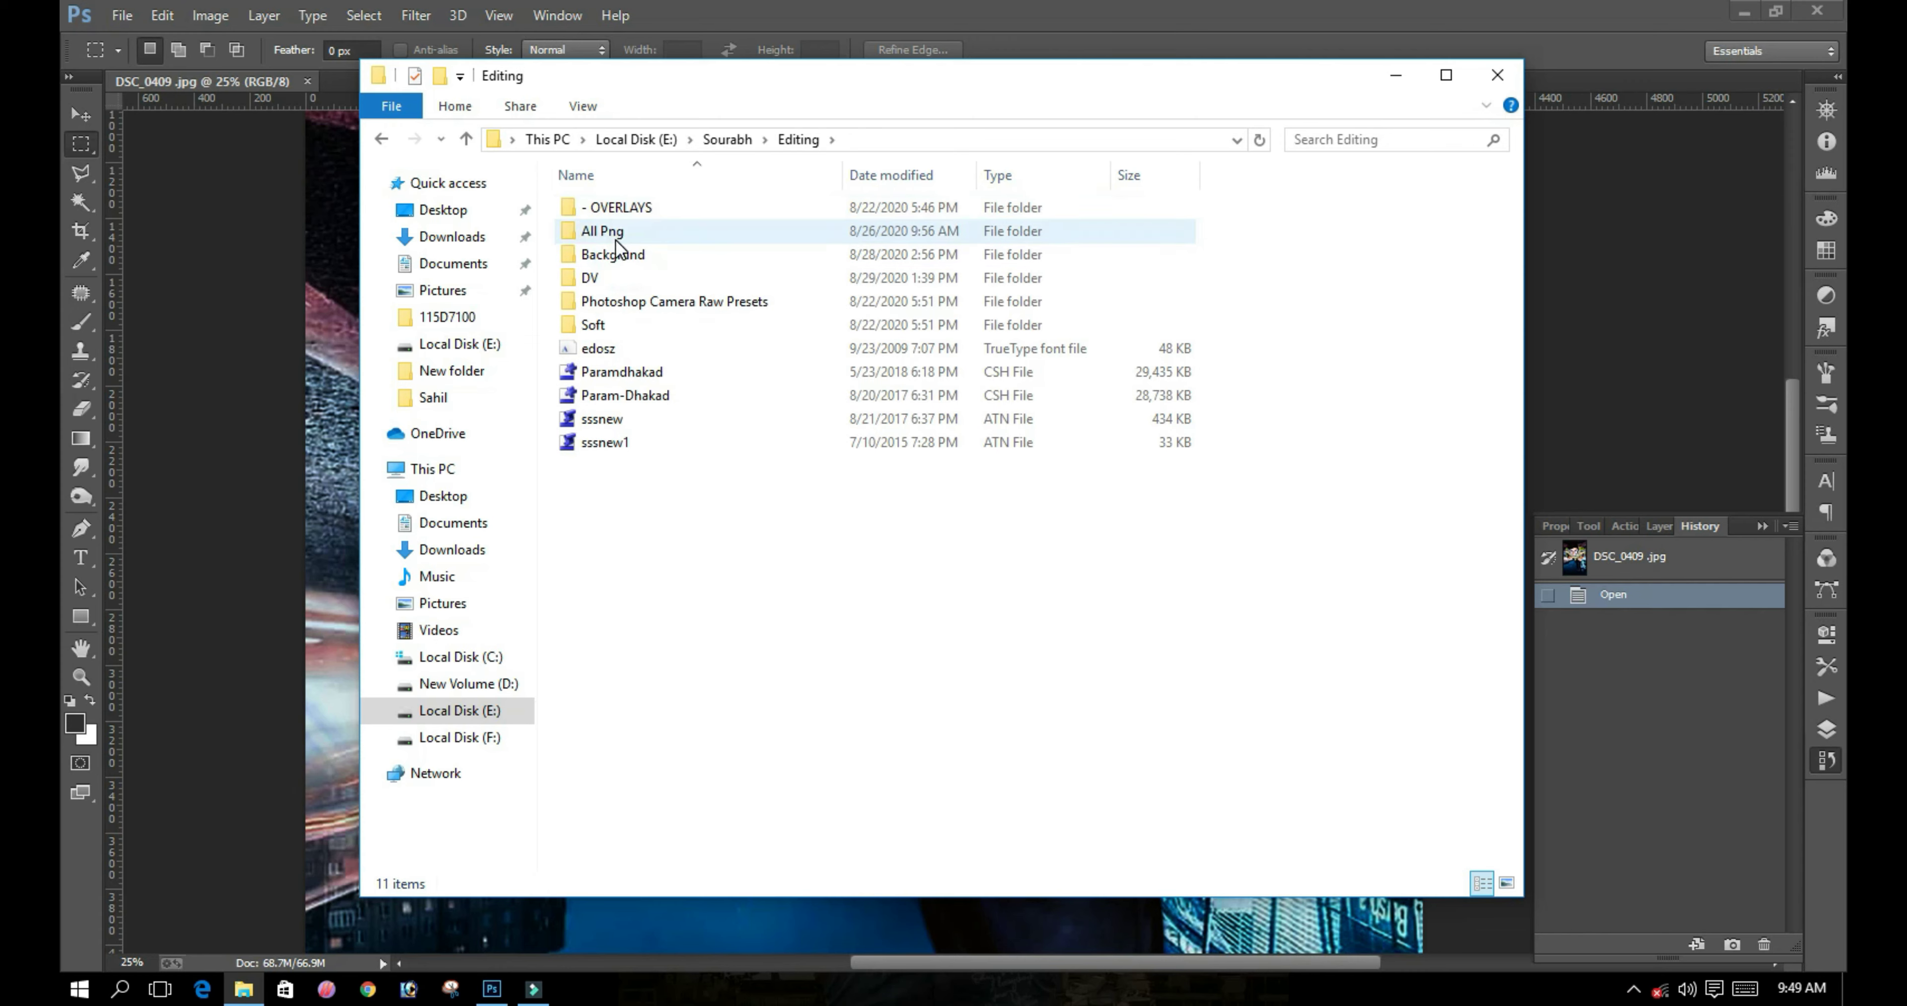
Step: Open the cracked-wall texture image from the Editing folder and paste it into the DSC_0409 portrait as a new layer
left_click(978, 252)
double_click(977, 251)
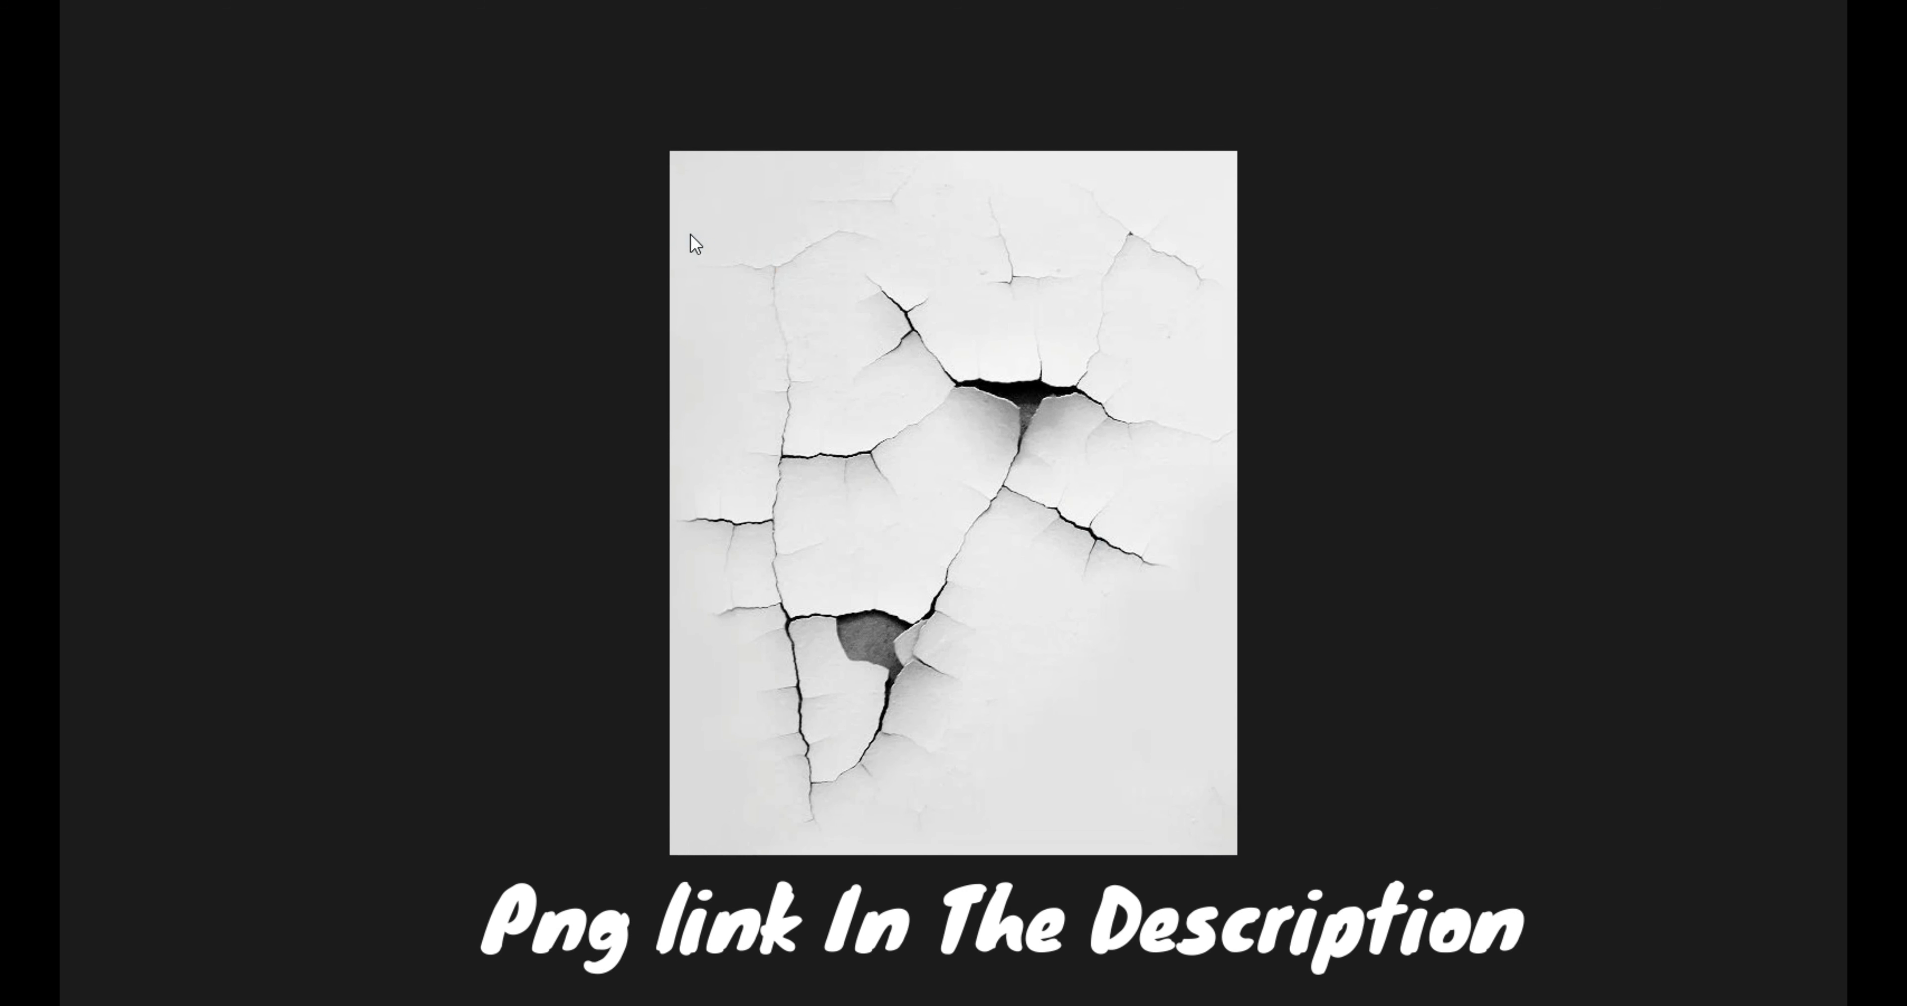
left_click(690, 234)
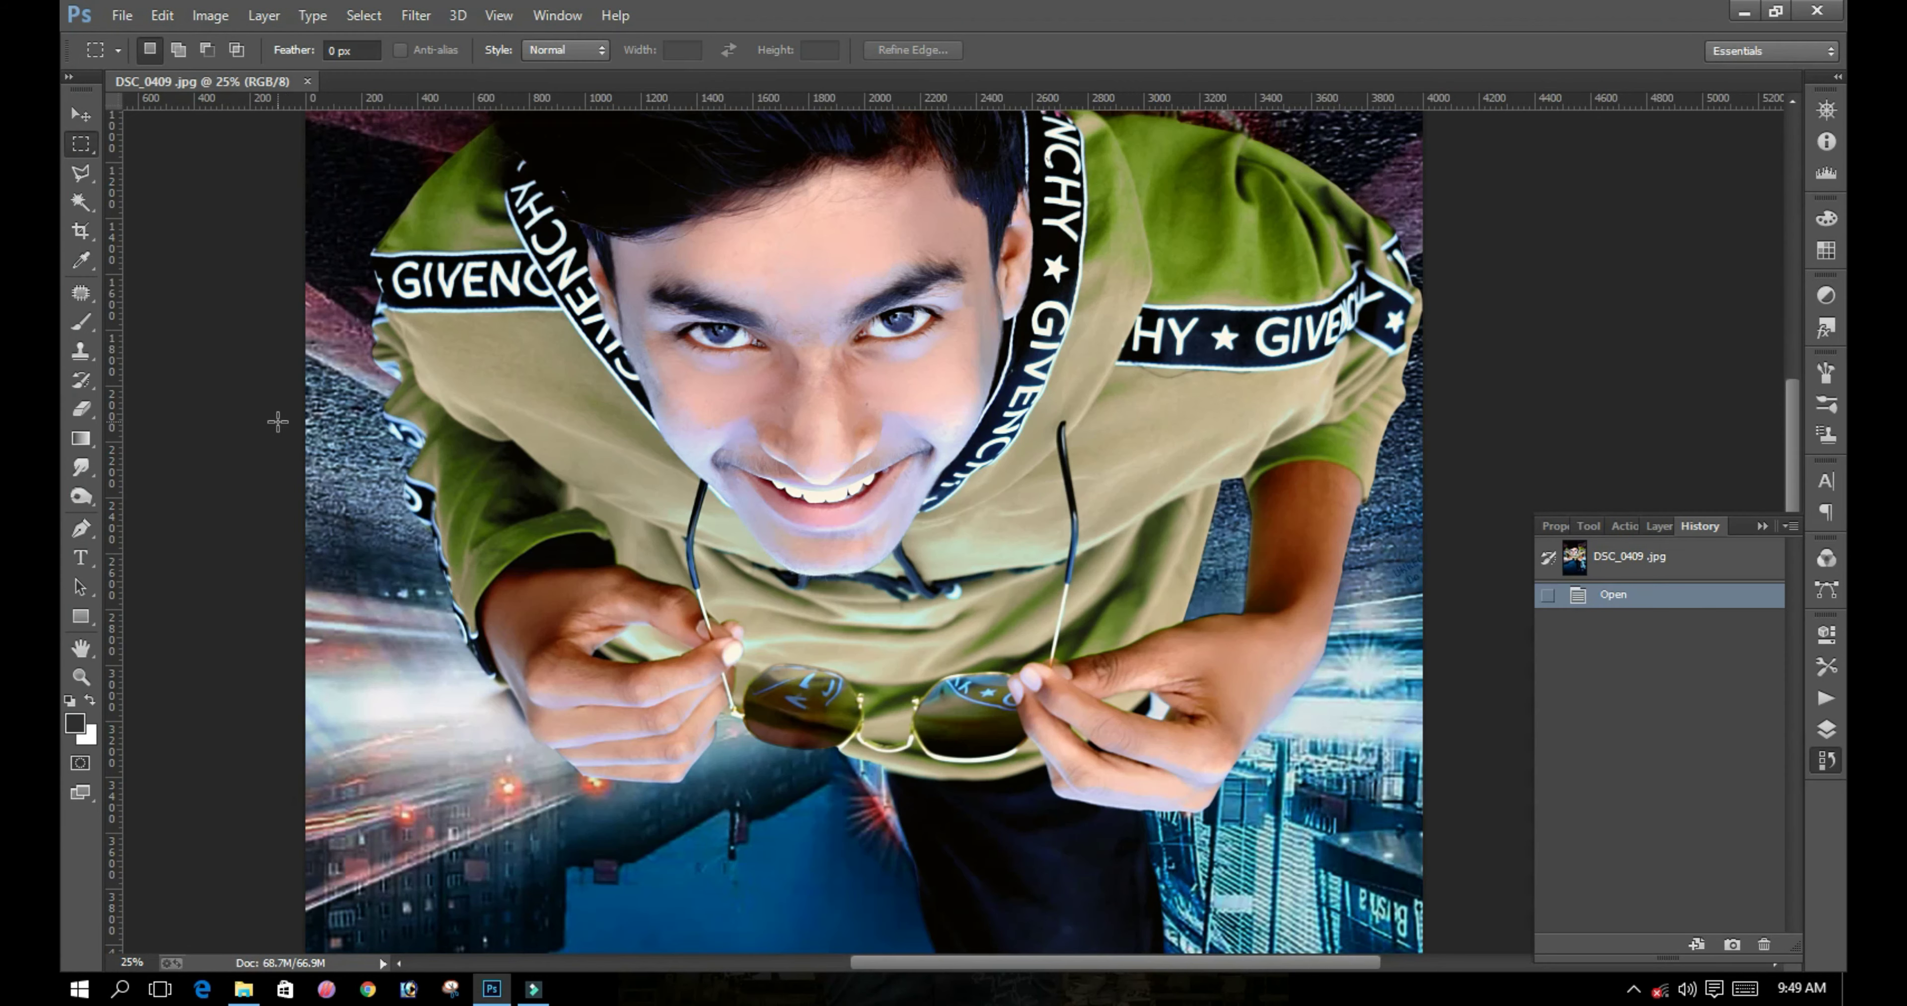
key("ctrl+v")
Step: Enlarge and rotate the pasted crack texture, and position it over the cheek at the sleeve-side half of the face
key("ctrl+t")
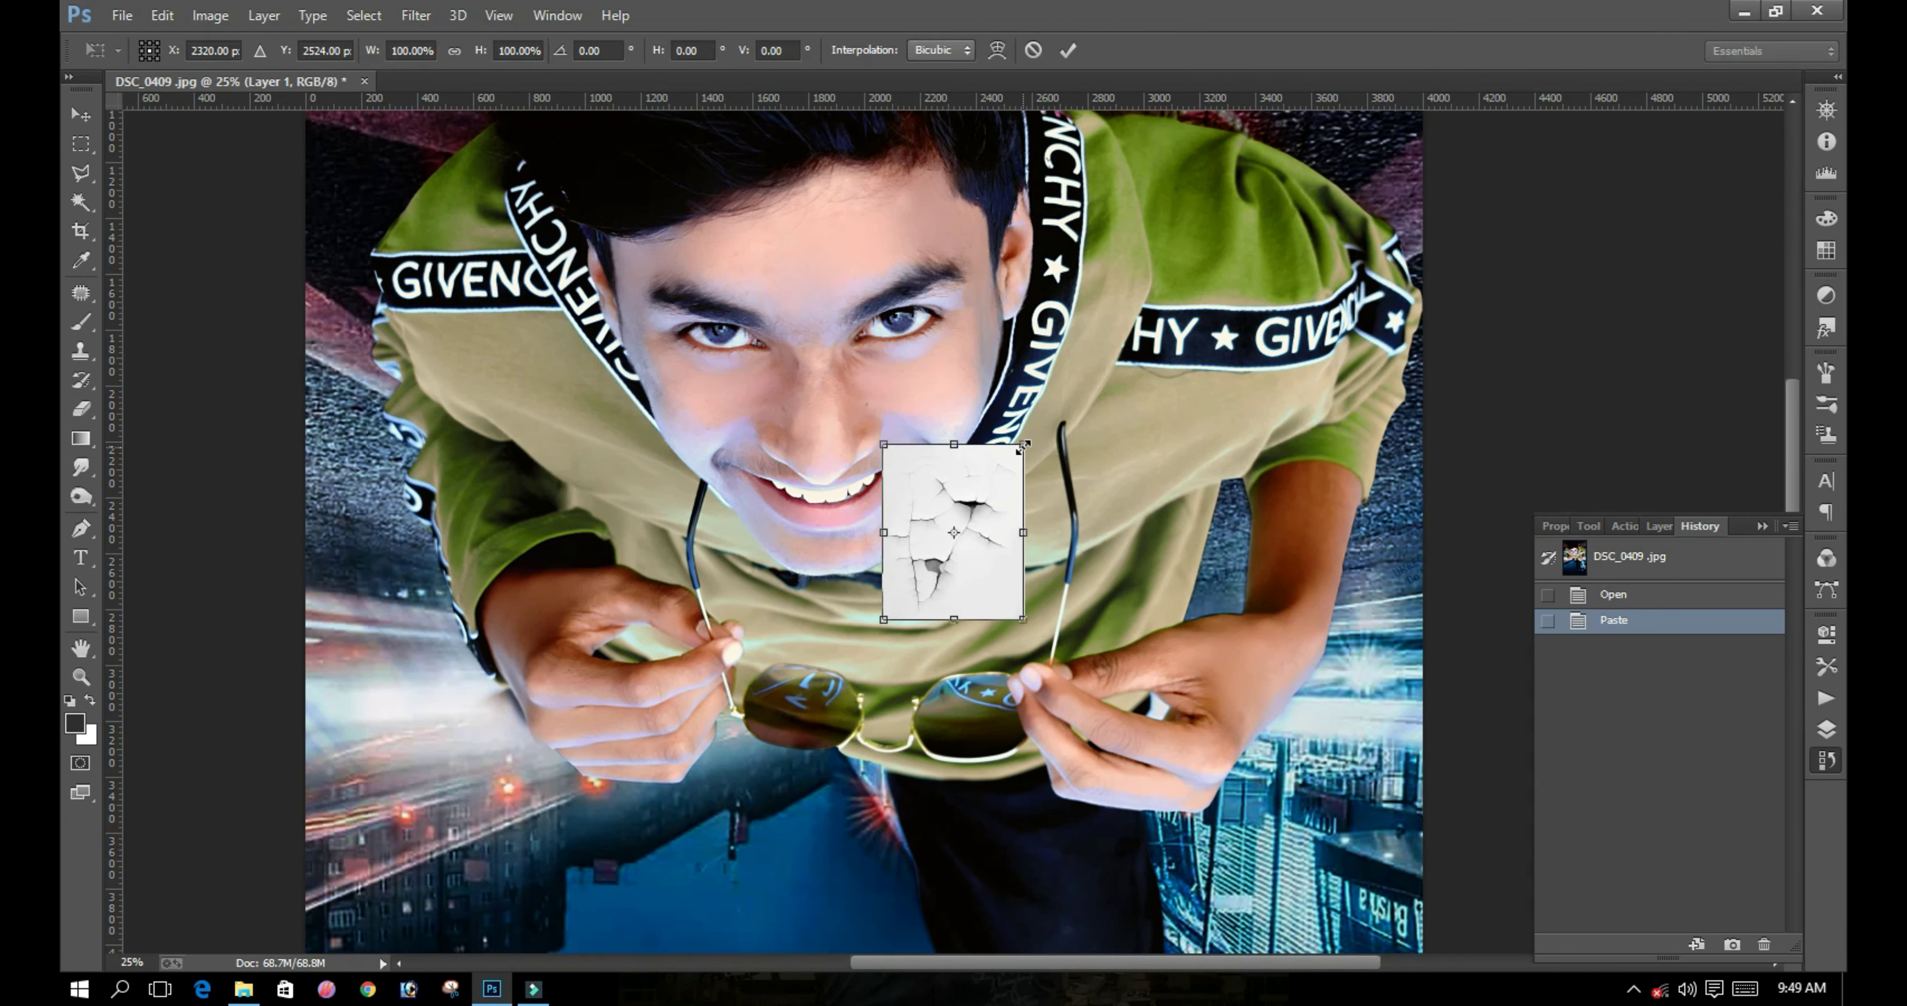
left_click_drag(1024, 444, 1180, 248)
right_click(1128, 393)
left_click(1195, 669)
left_click_drag(899, 574, 429, 488)
left_click_drag(985, 388, 970, 569)
key("Return")
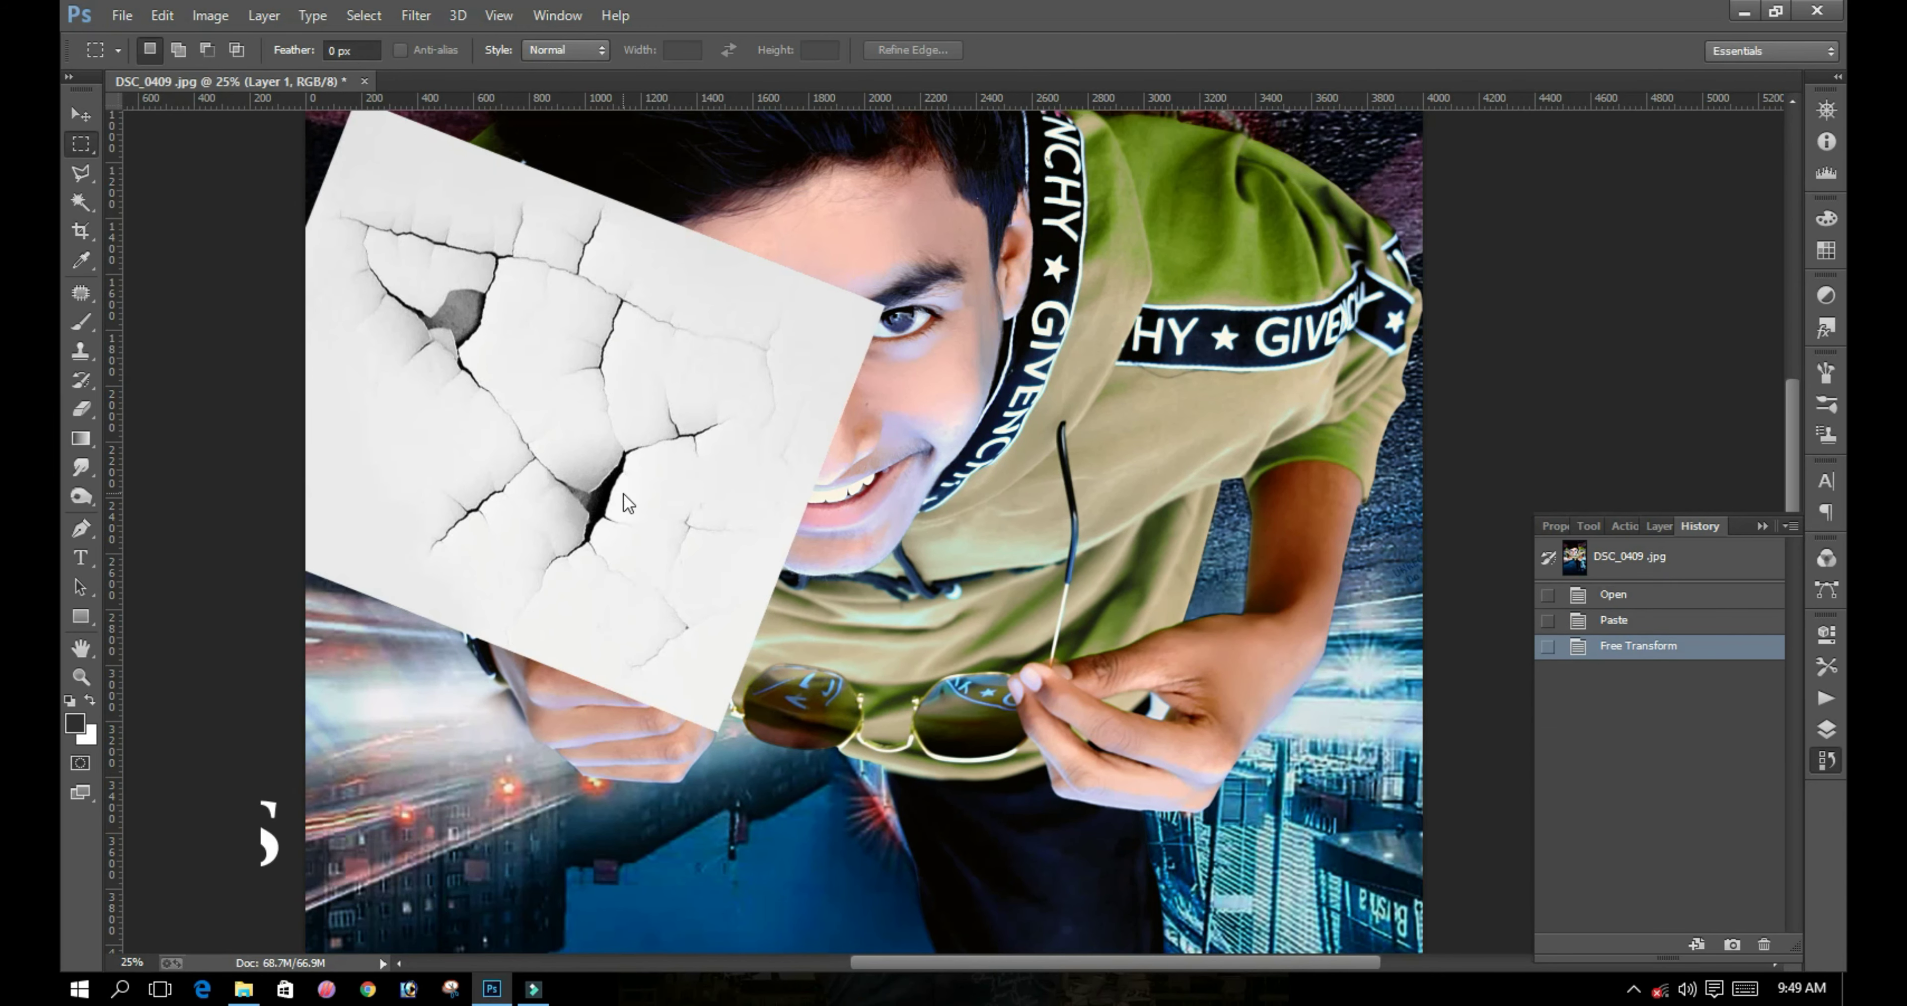
Step: Set the crack layer's blend mode to Multiply and move it so the widest crack runs from the jaw across the cheek
key("alt+shift+s")
mouse_move(626, 503)
left_mouse_down()
mouse_move(729, 458)
mouse_move(611, 496)
mouse_move(685, 437)
left_mouse_up()
key("ctrl+d")
key("v")
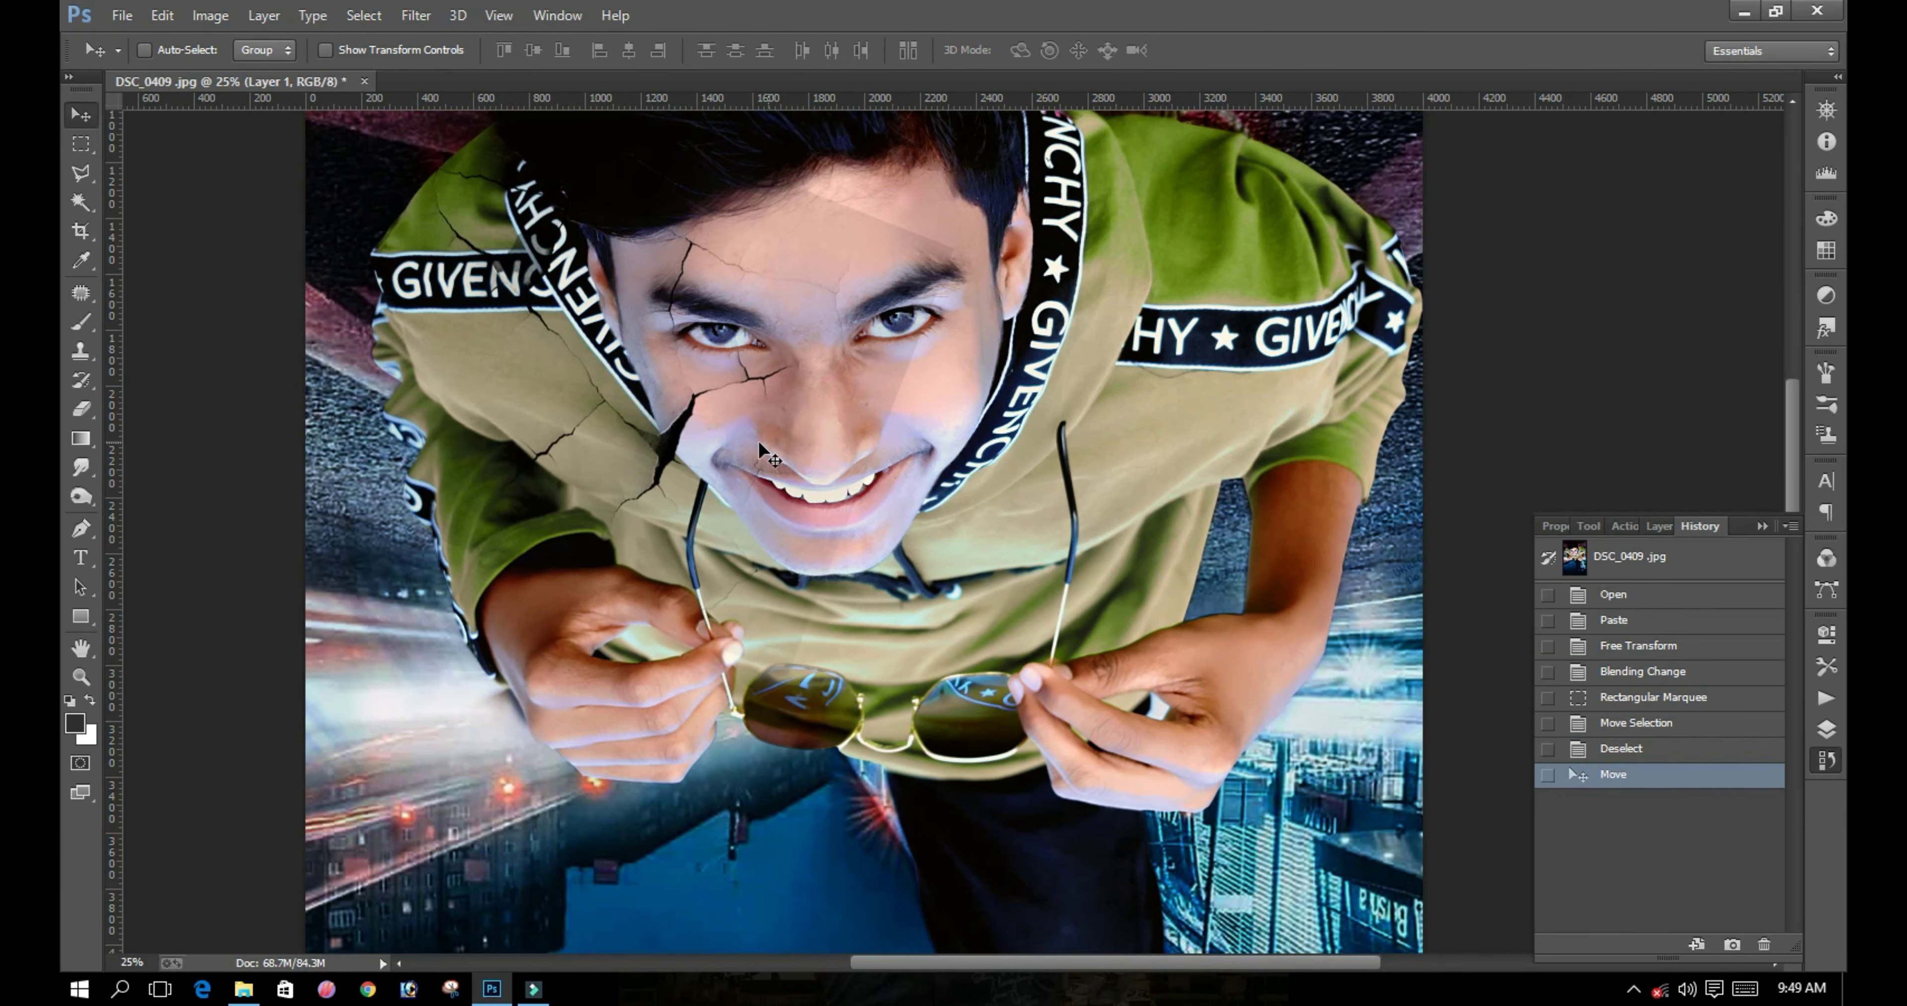
Step: Lower the crack layer's opacity to 43% so the jaw edge shows through
scroll(760, 444, "up", 5)
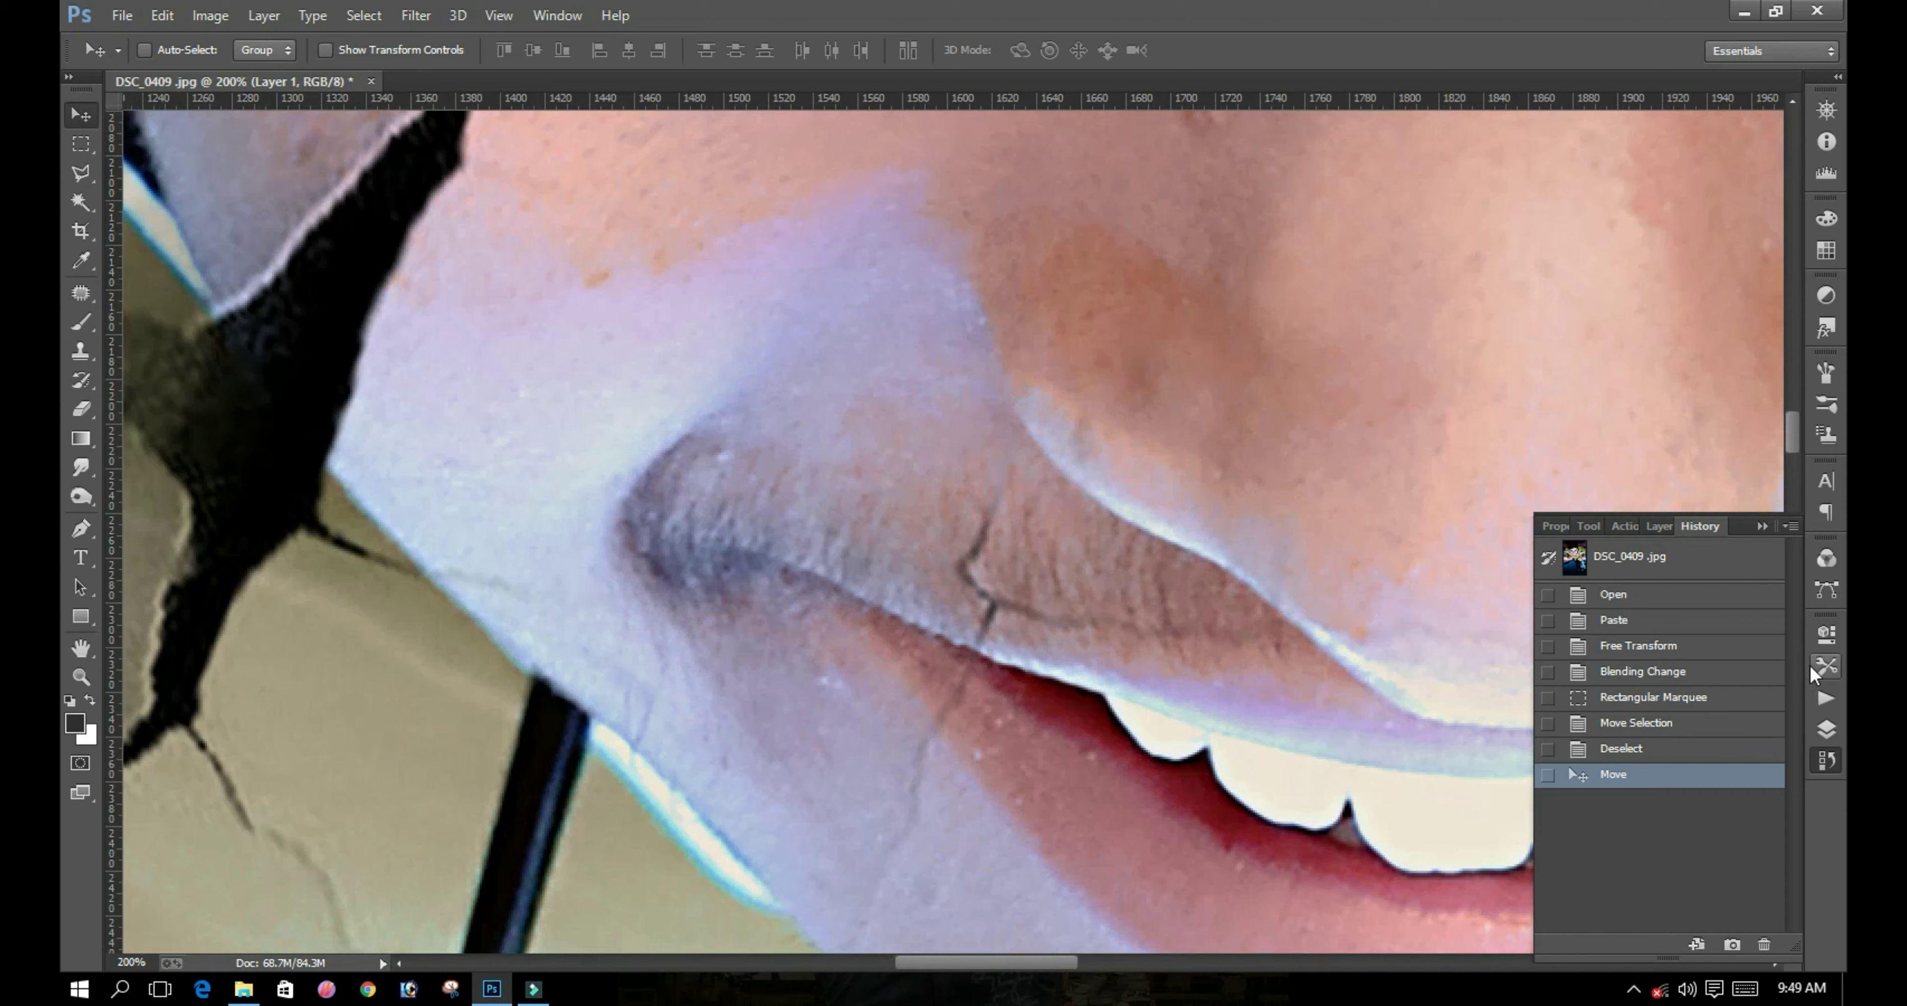
left_click(1664, 528)
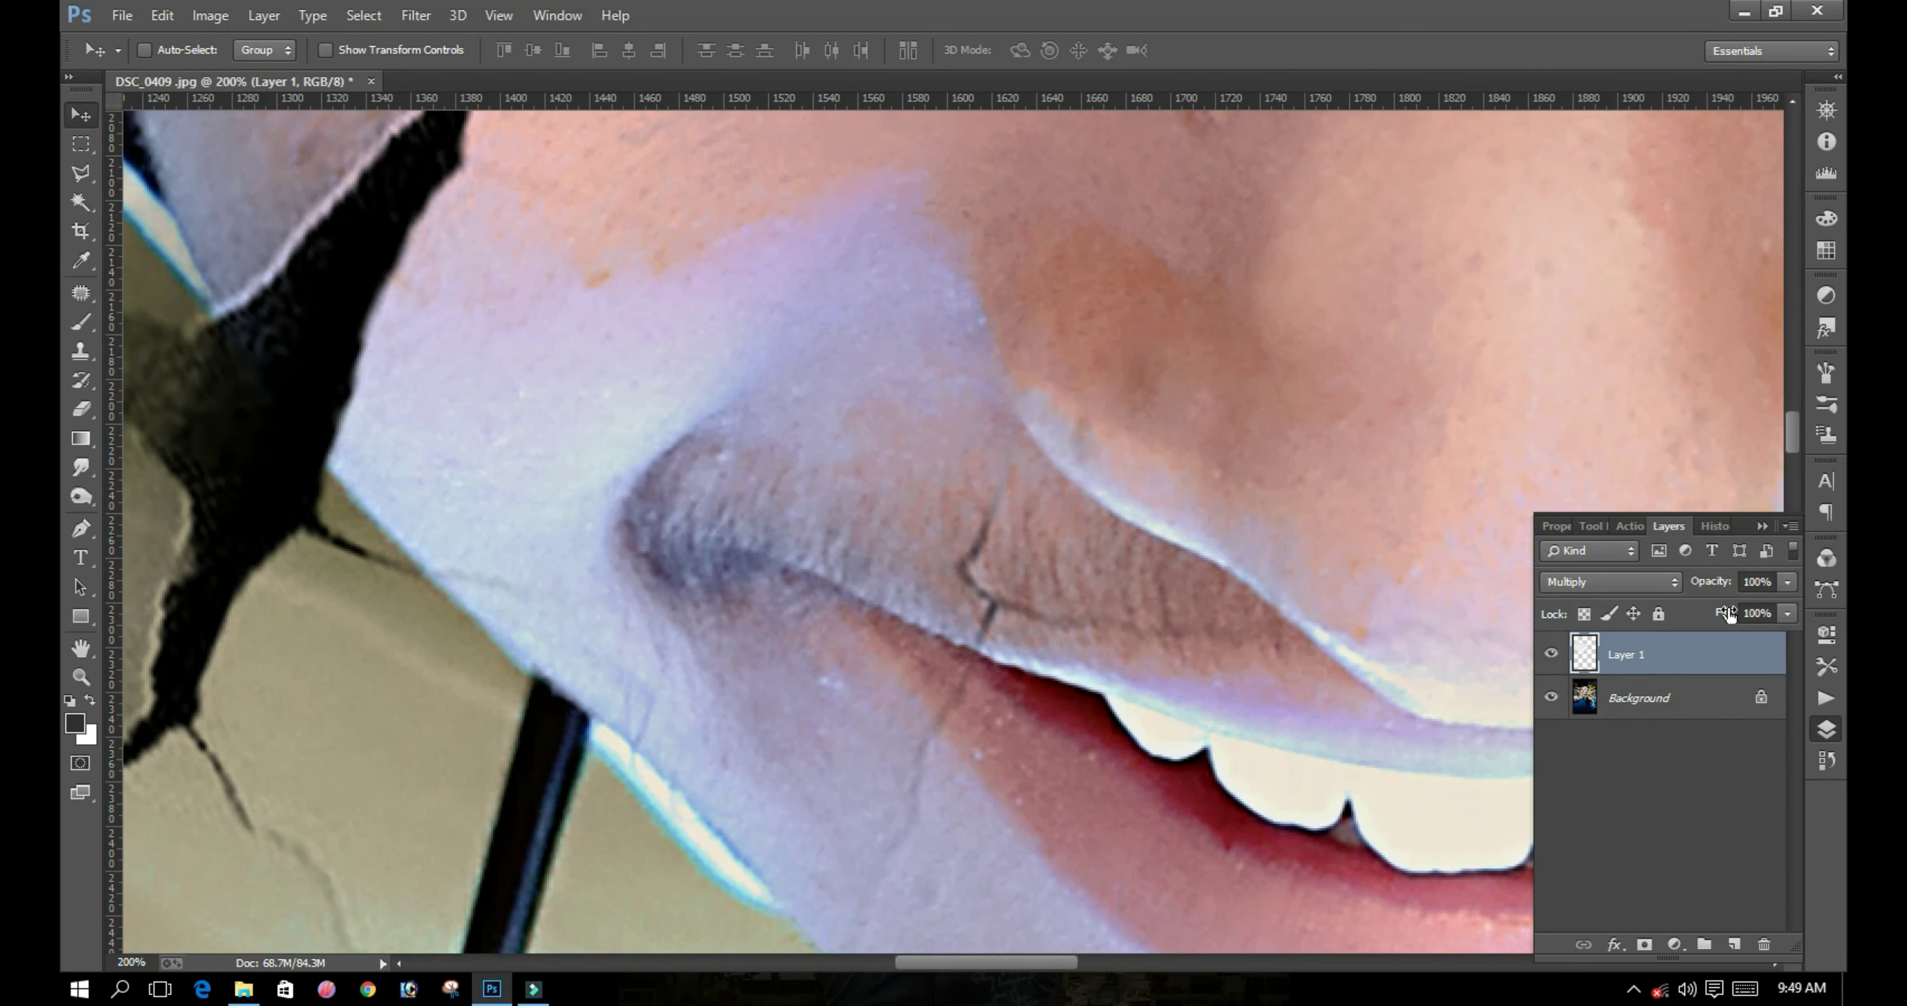
left_click_drag(1657, 588, 1700, 592)
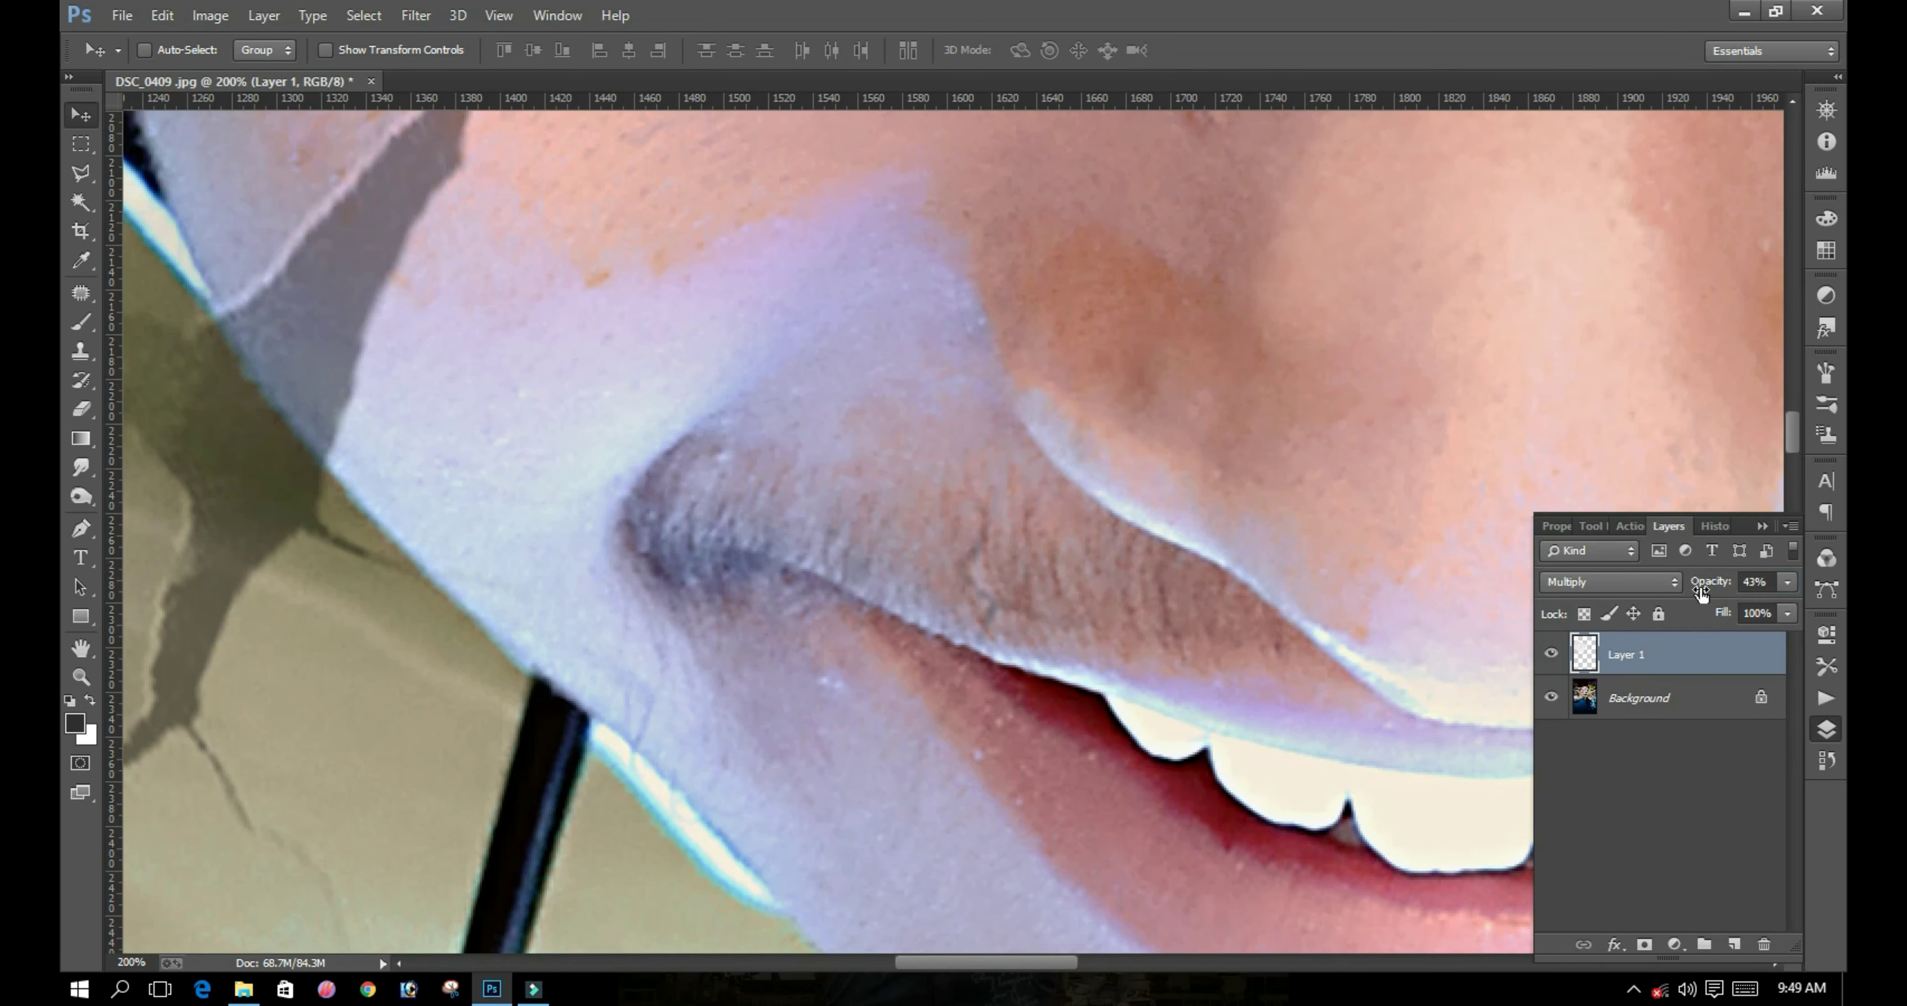
Step: Clear the cracks outside a Polygonal Lasso outline of the jaw, cheek and nose, and restore the layer's opacity to 100%
key("l")
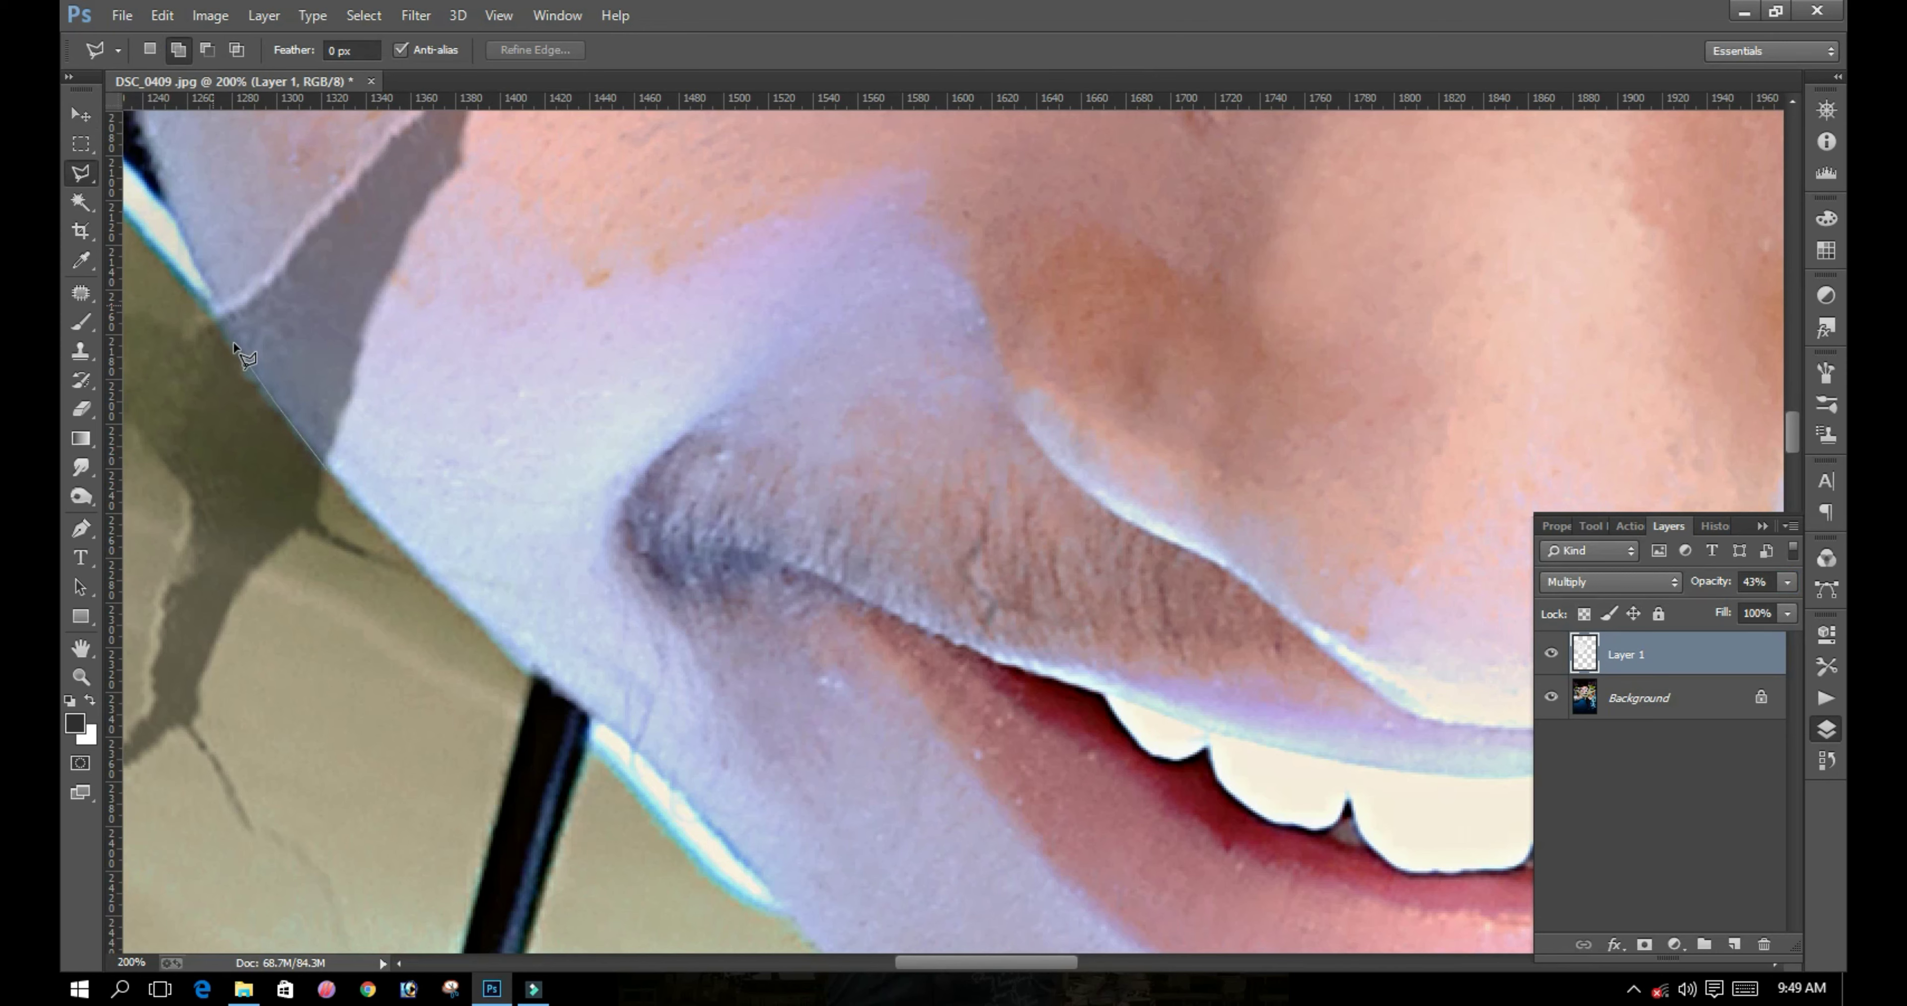
left_click_drag(194, 231, 473, 566)
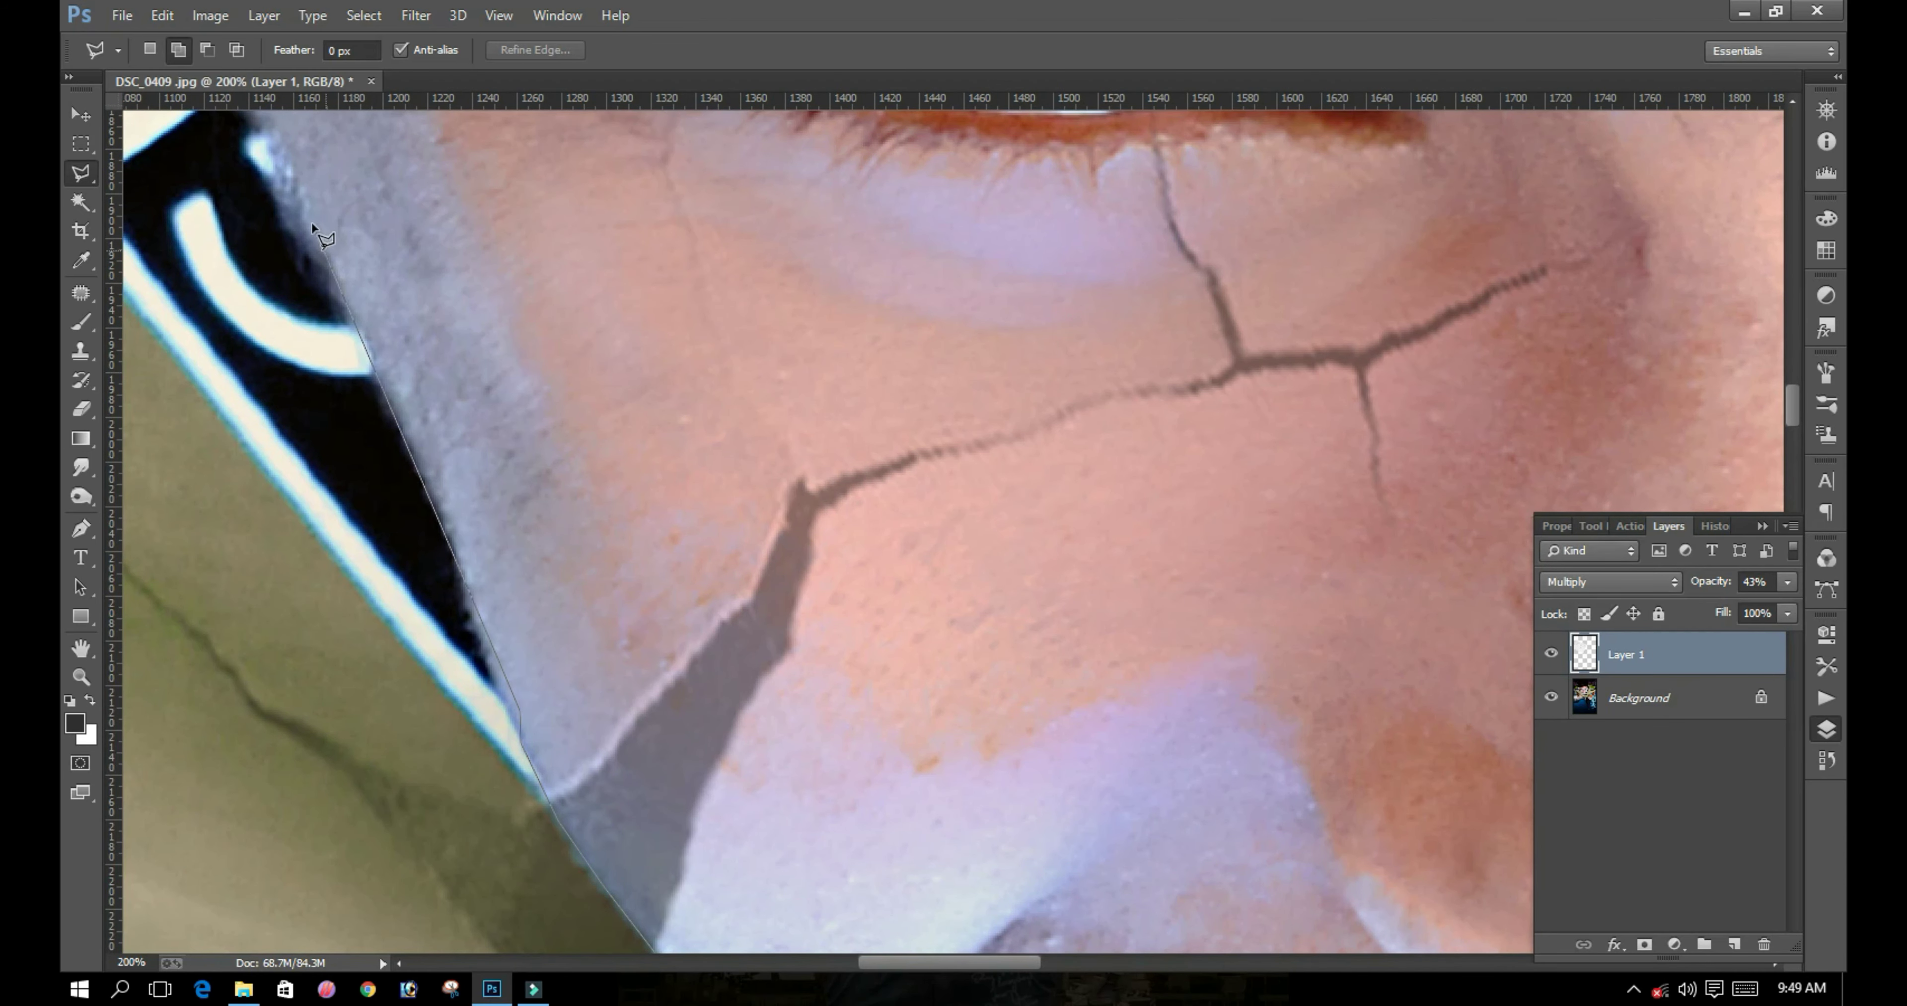
left_click_drag(314, 222, 459, 725)
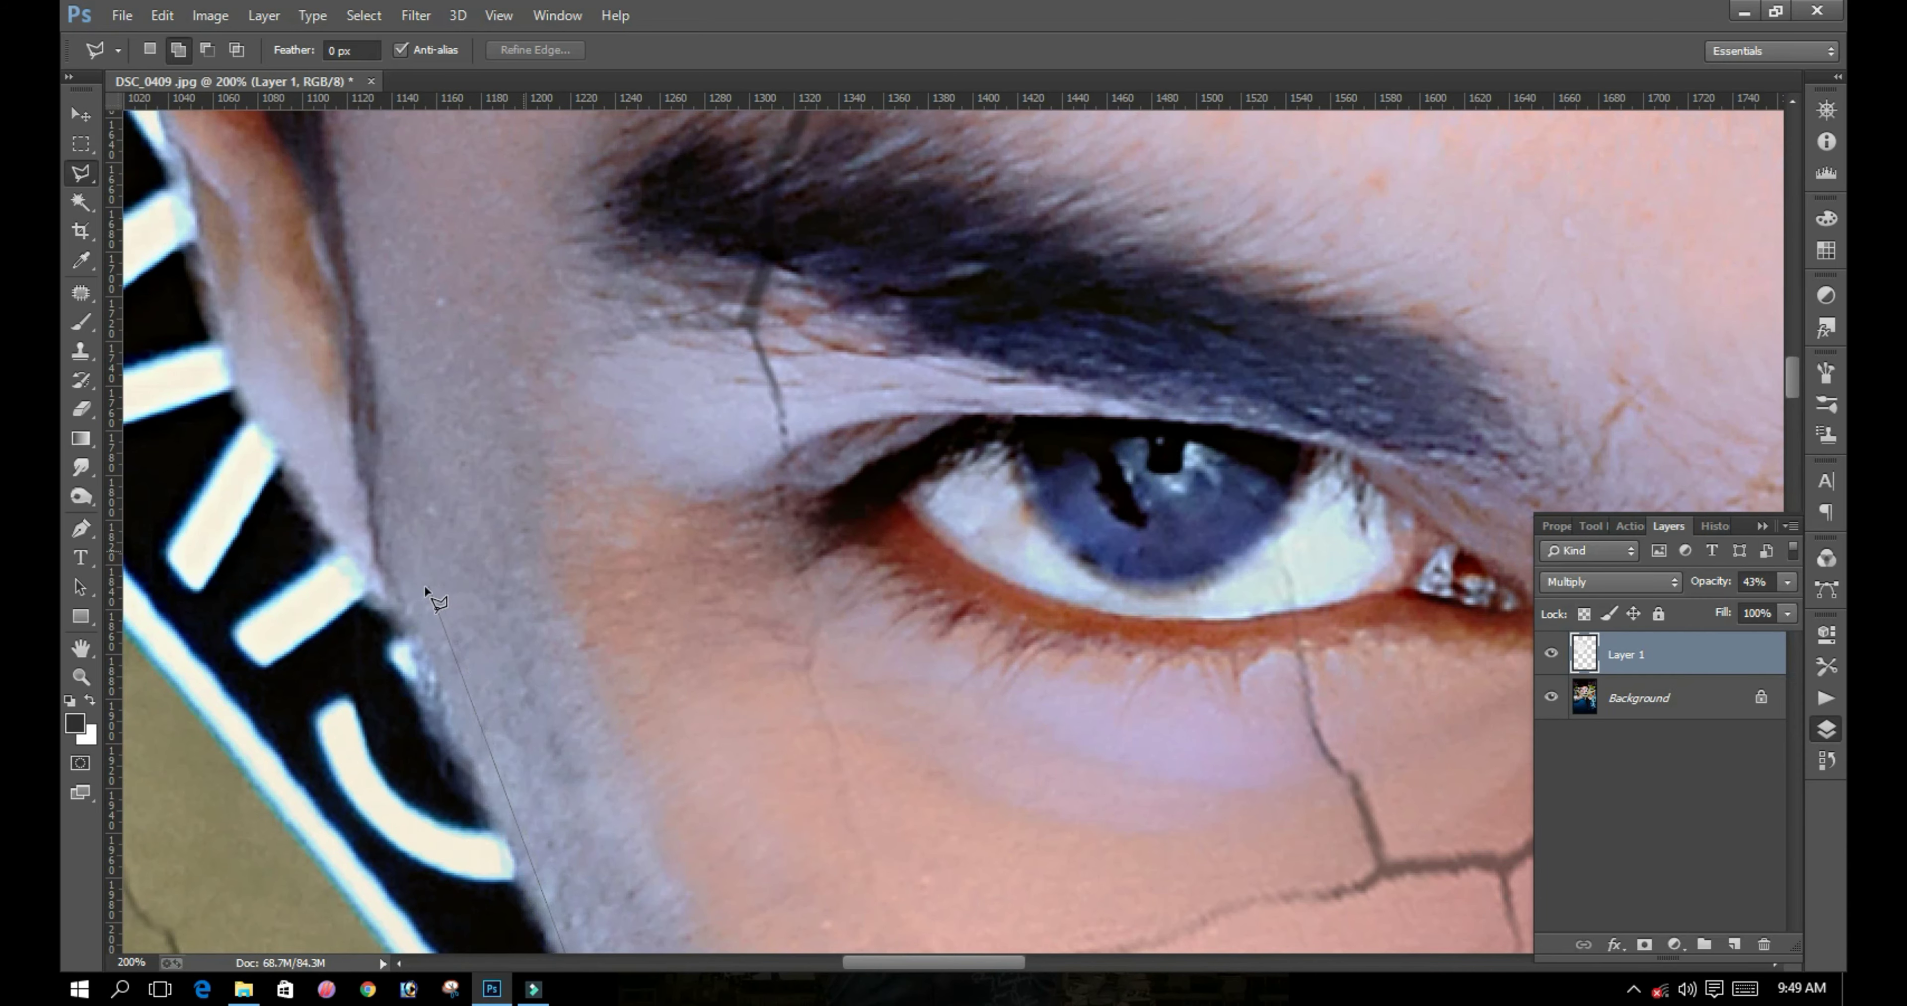
left_click_drag(1507, 396, 1005, 413)
left_click(1040, 422)
mouse_move(1030, 715)
left_mouse_down()
mouse_move(1015, 518)
mouse_move(1107, 178)
left_mouse_up()
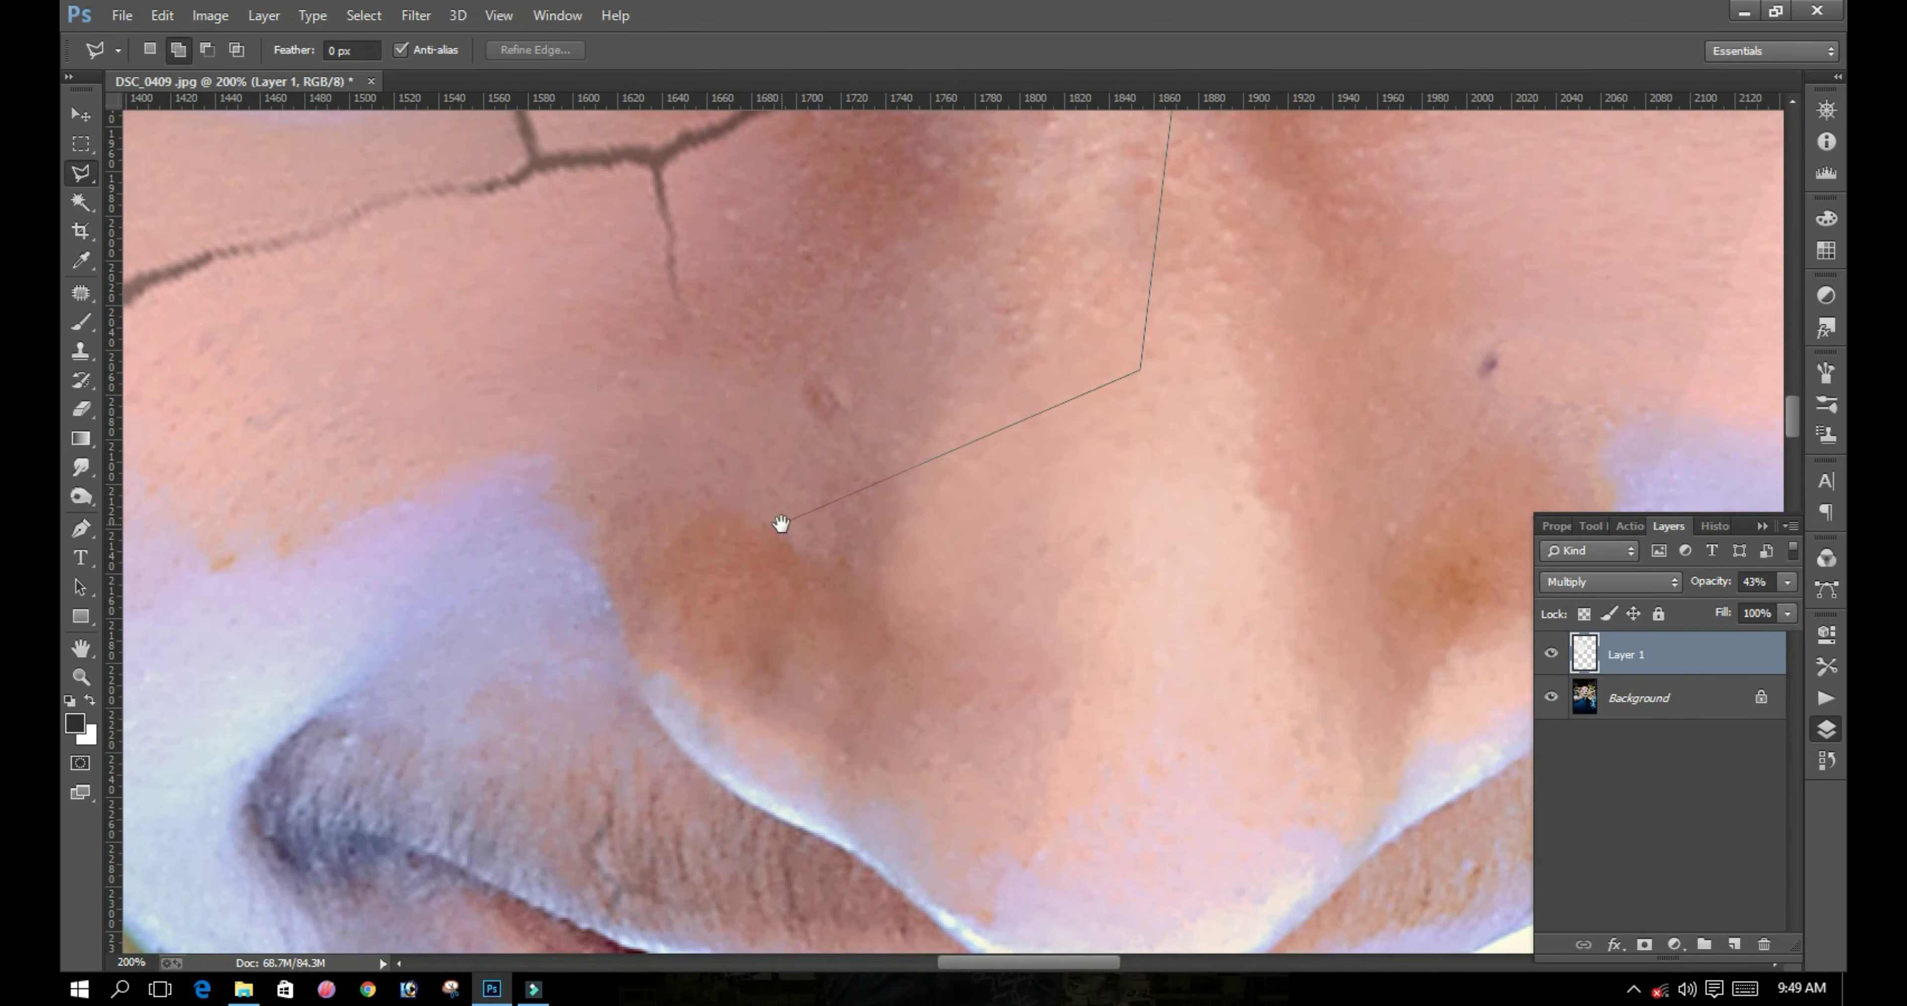
left_click_drag(779, 527, 1004, 426)
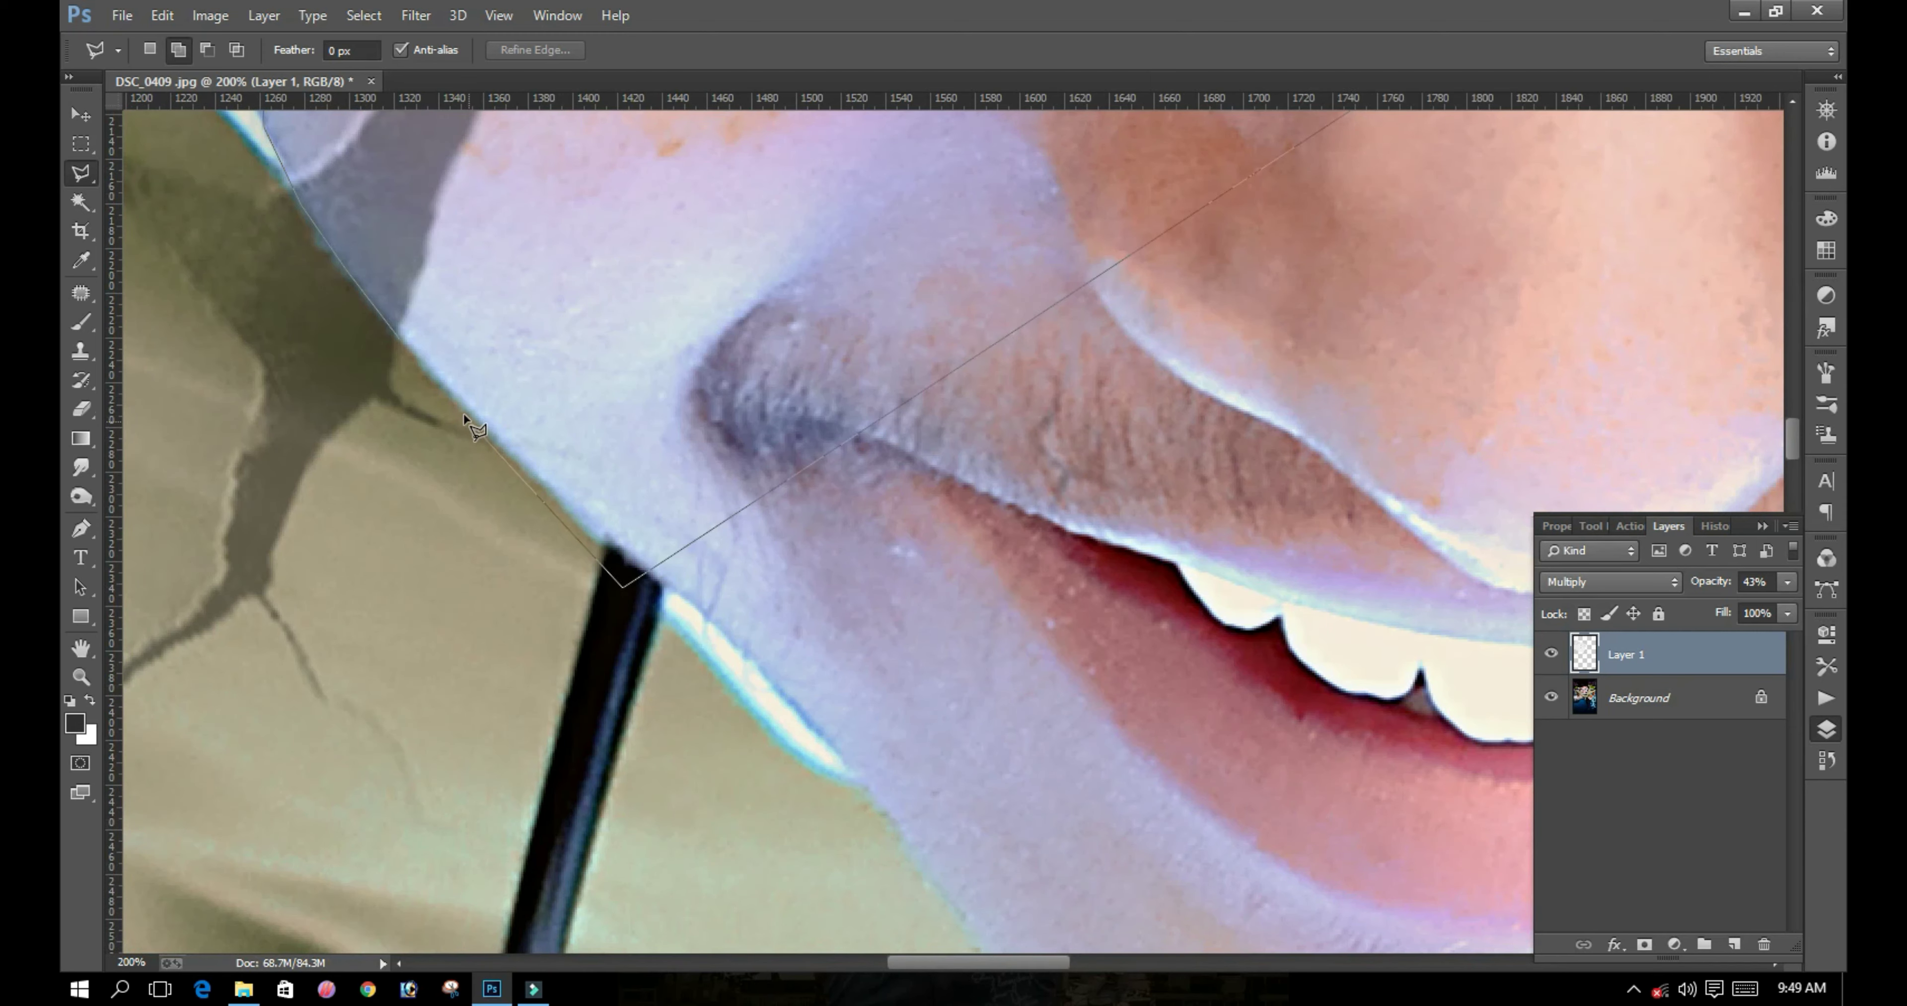
double_click(483, 405)
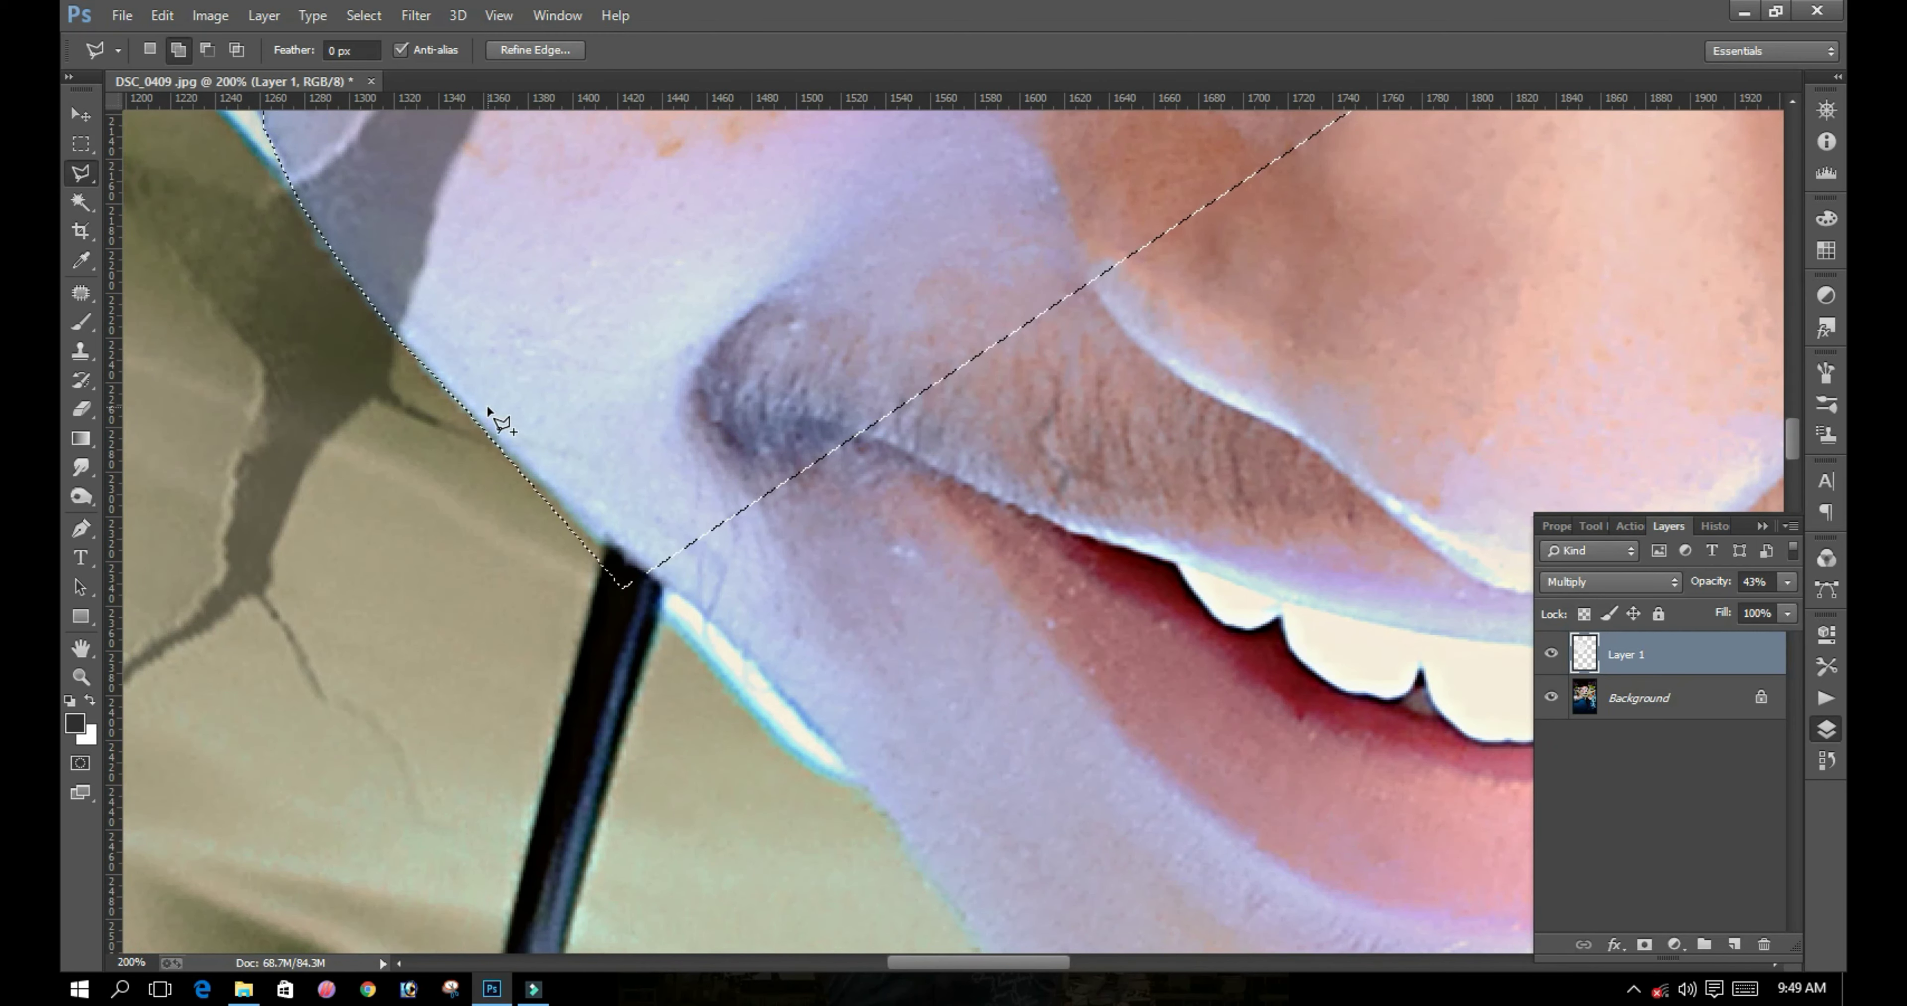
key("ctrl+d")
key("v")
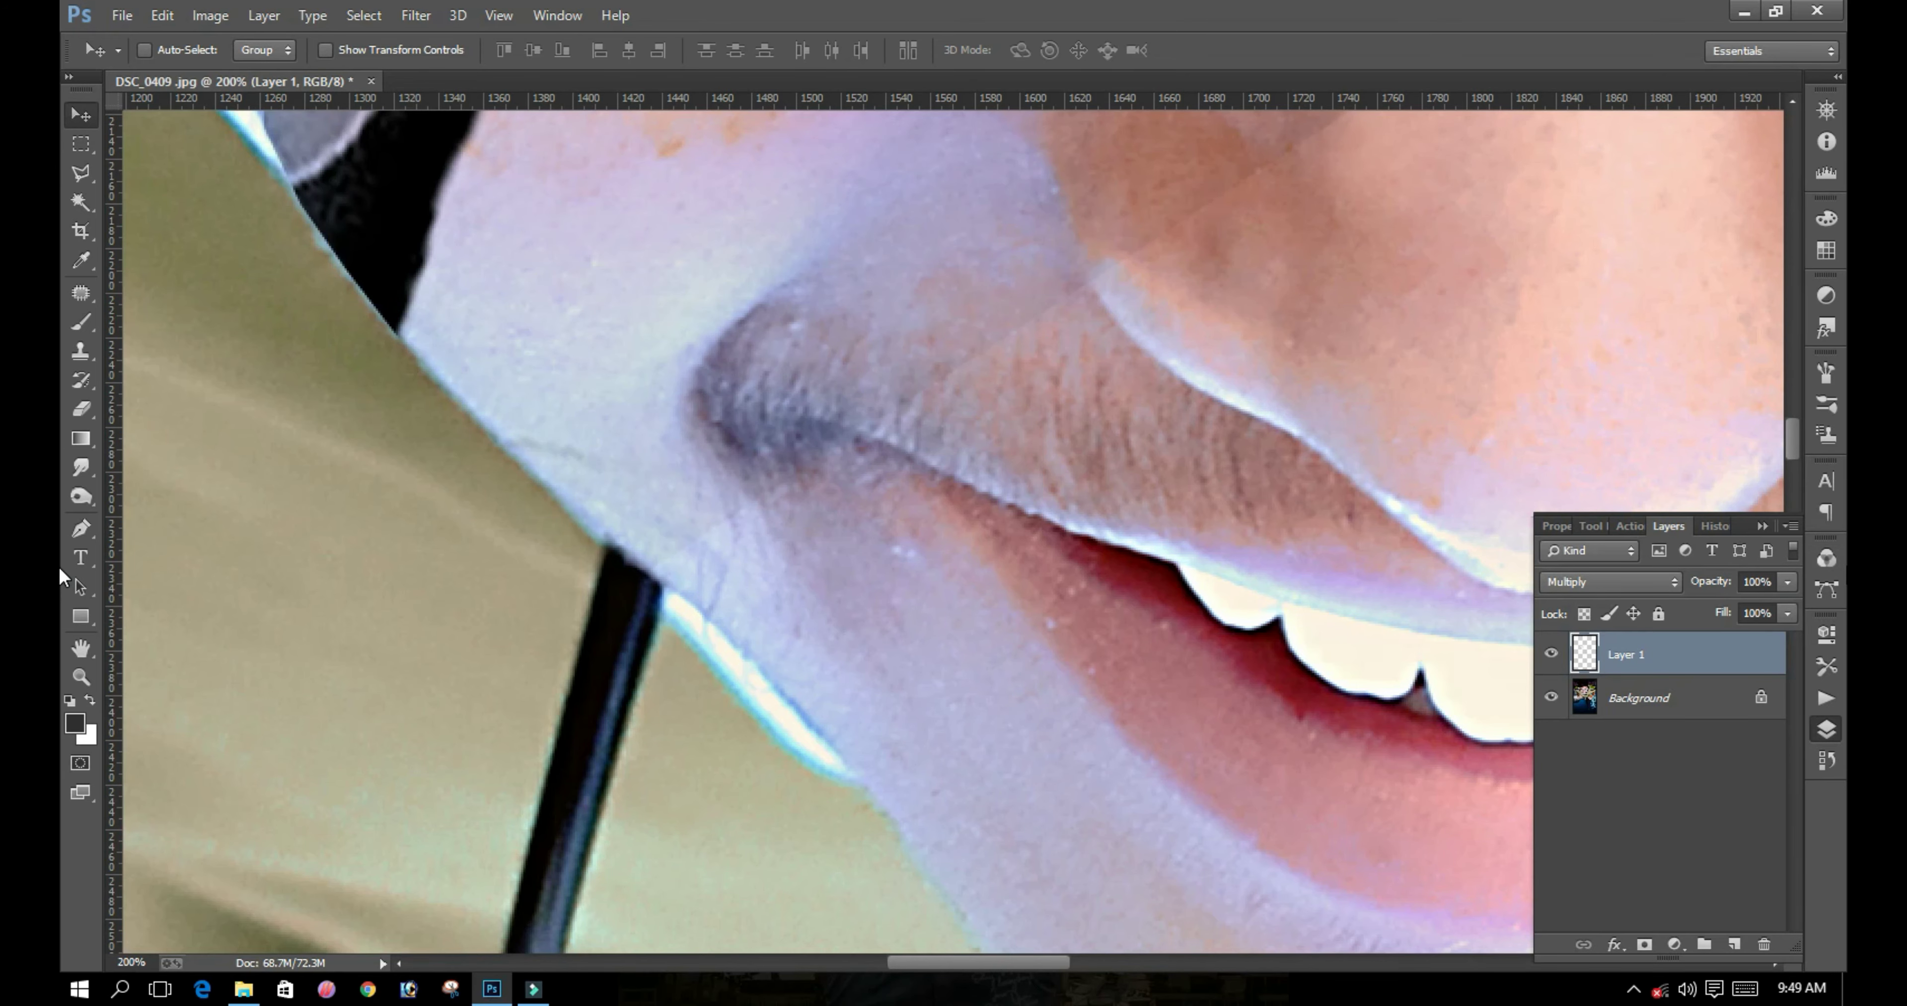
Step: Erase the leftover texture edges around the nose bridge and under the eye on Layer 1 with a 400 px eraser
key("ctrl+0")
left_click_drag(804, 370, 1103, 488)
right_click(1068, 491)
left_click(1126, 506)
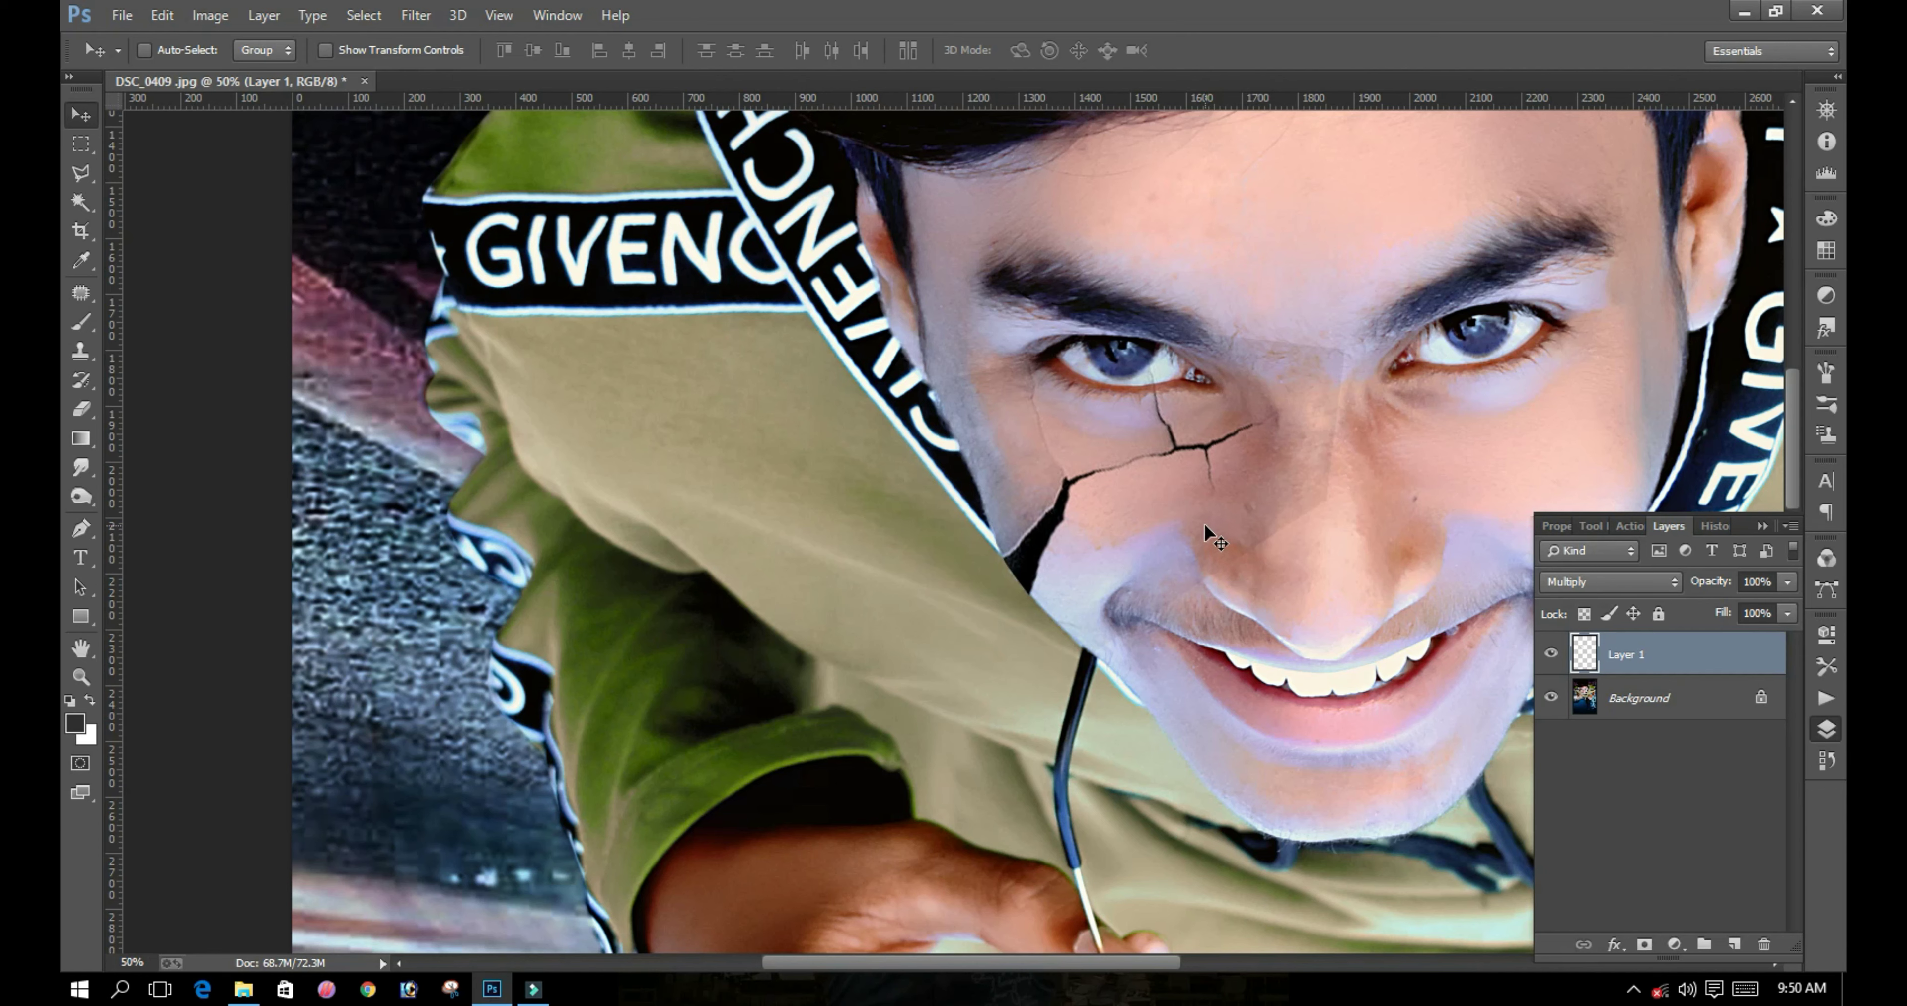
key("e")
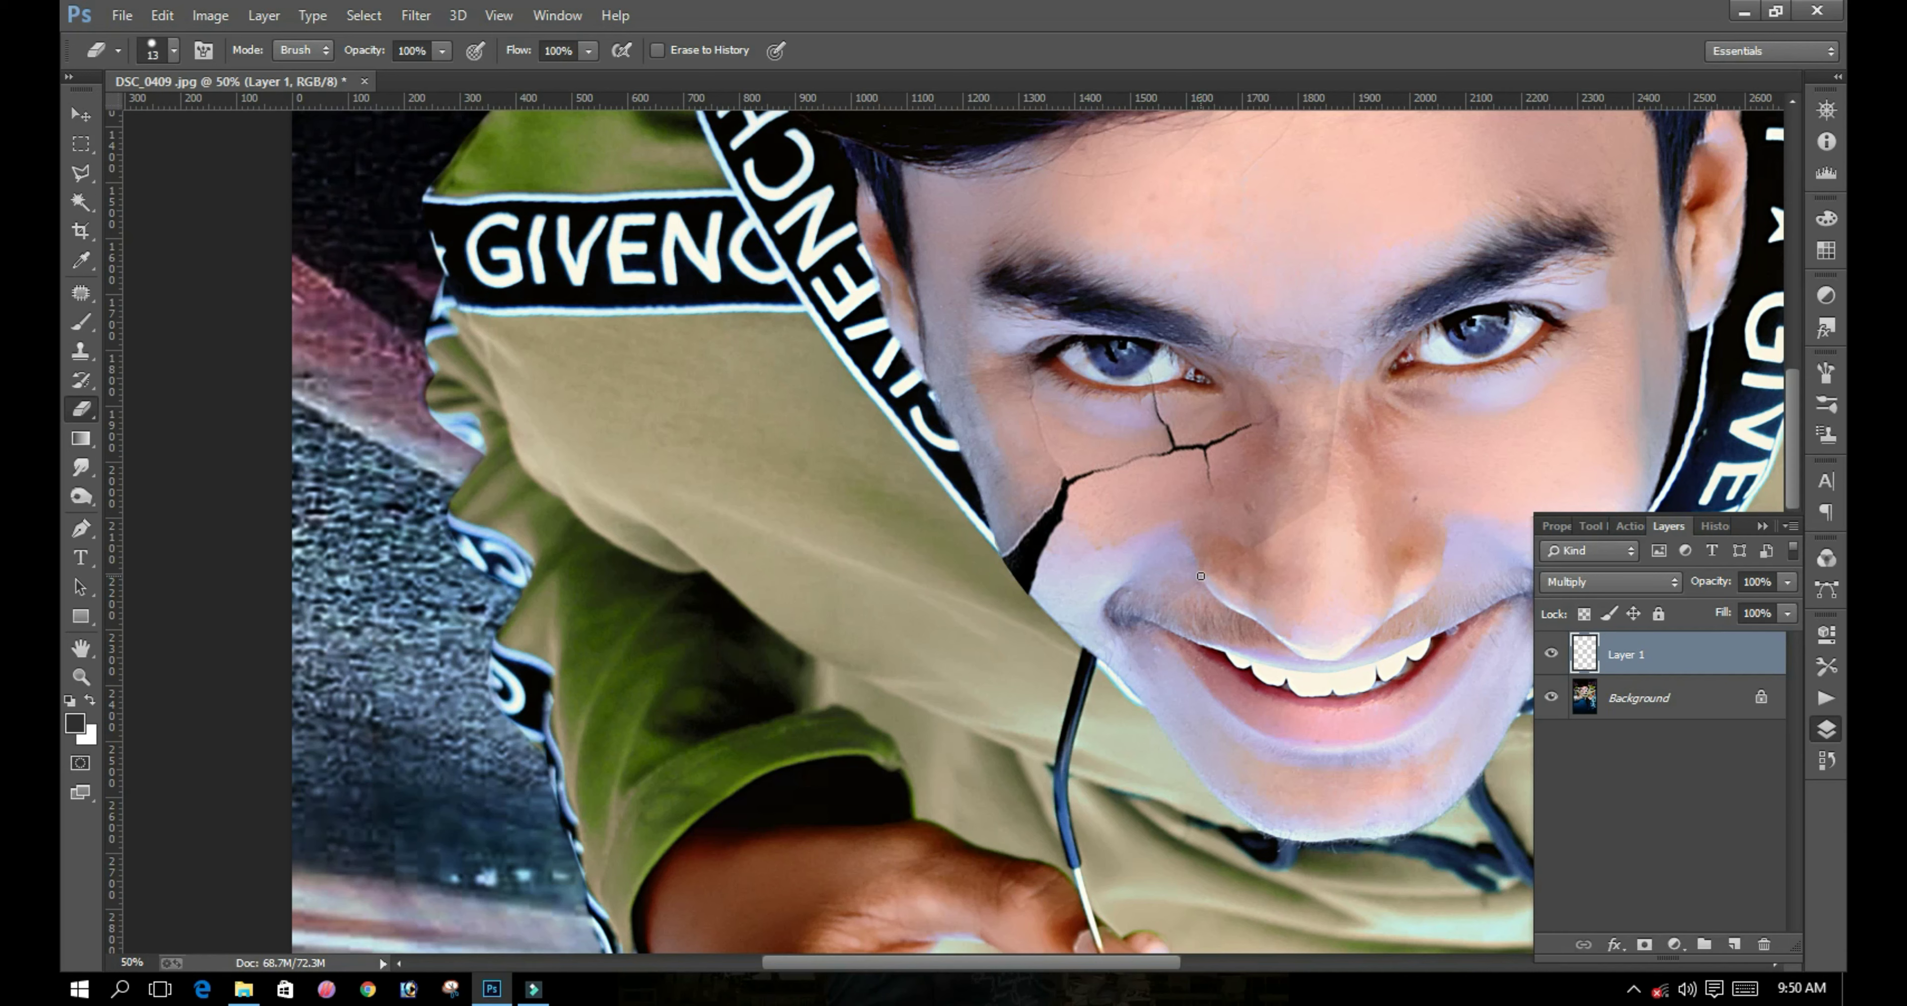
key("bracketright")
key("bracketright")
key("bracketright")
key("bracketright")
key("bracketright")
key("bracketright")
key("bracketright")
key("bracketright")
right_click(1345, 497)
key("Tab")
key("Return")
key("bracketright")
key("bracketright")
key("bracketright")
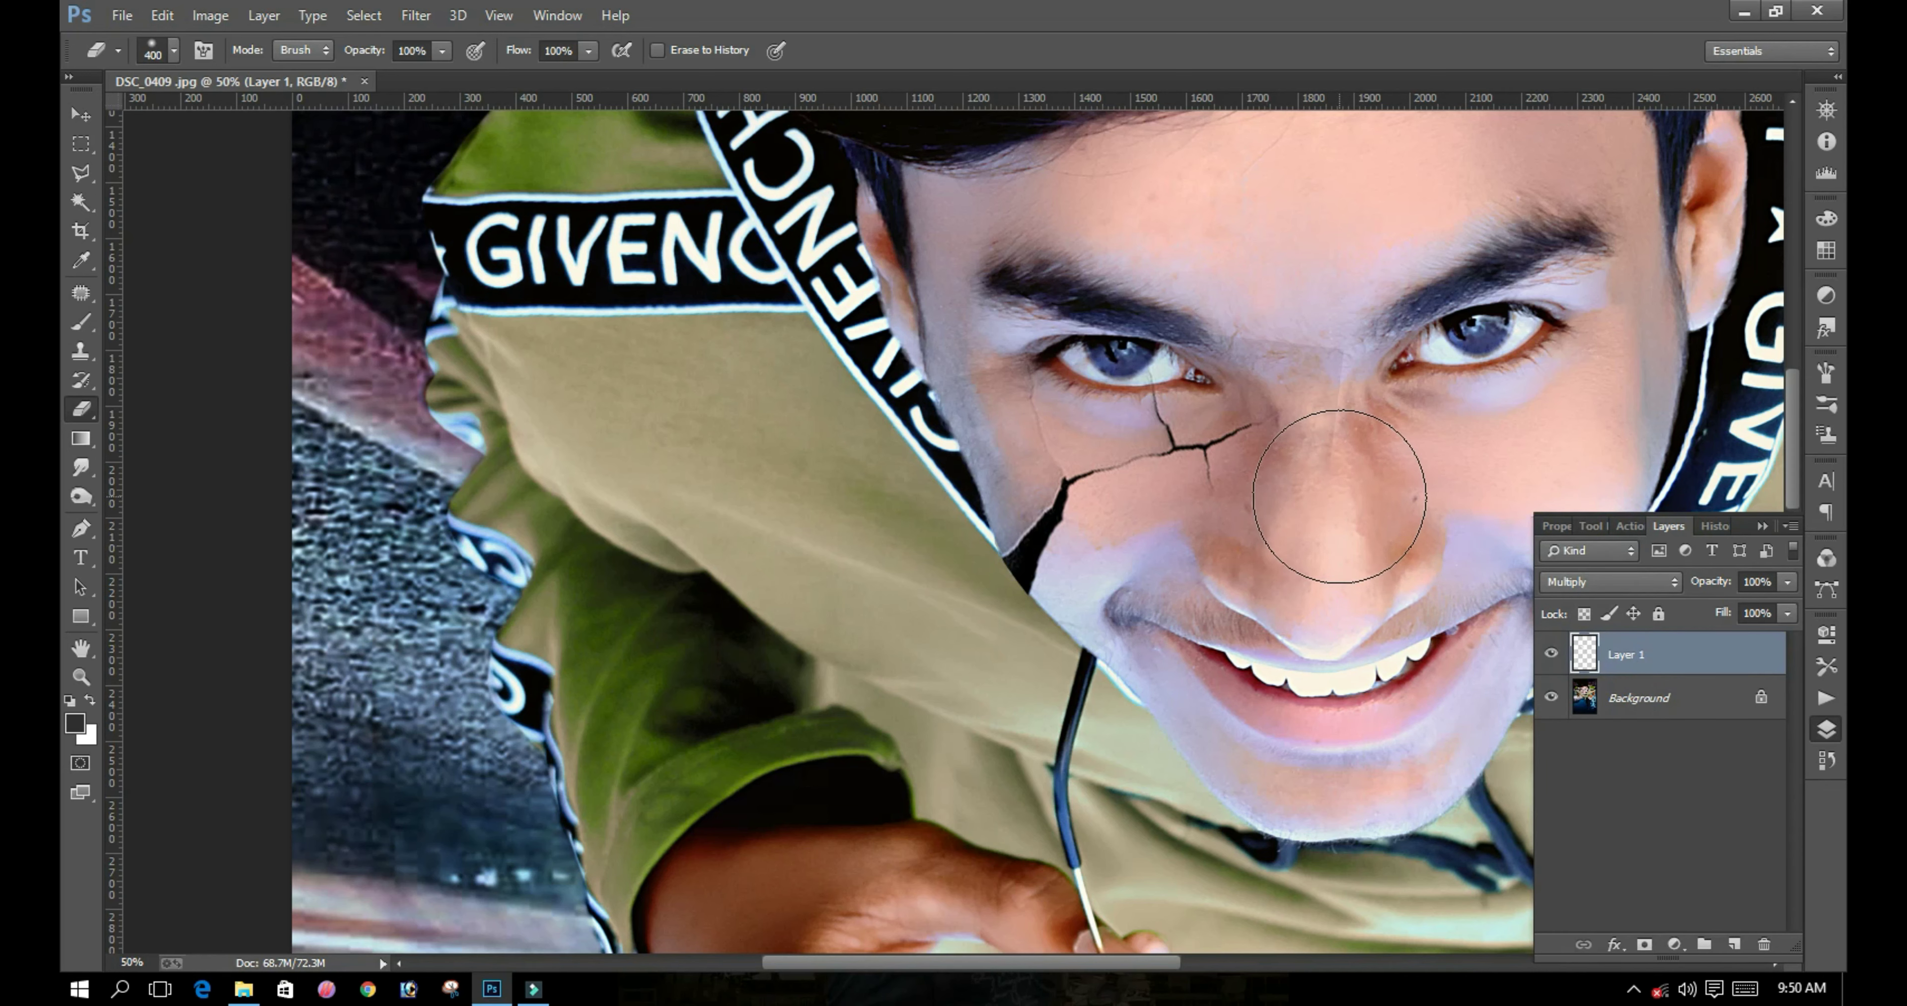
left_click_drag(1323, 319, 1115, 366)
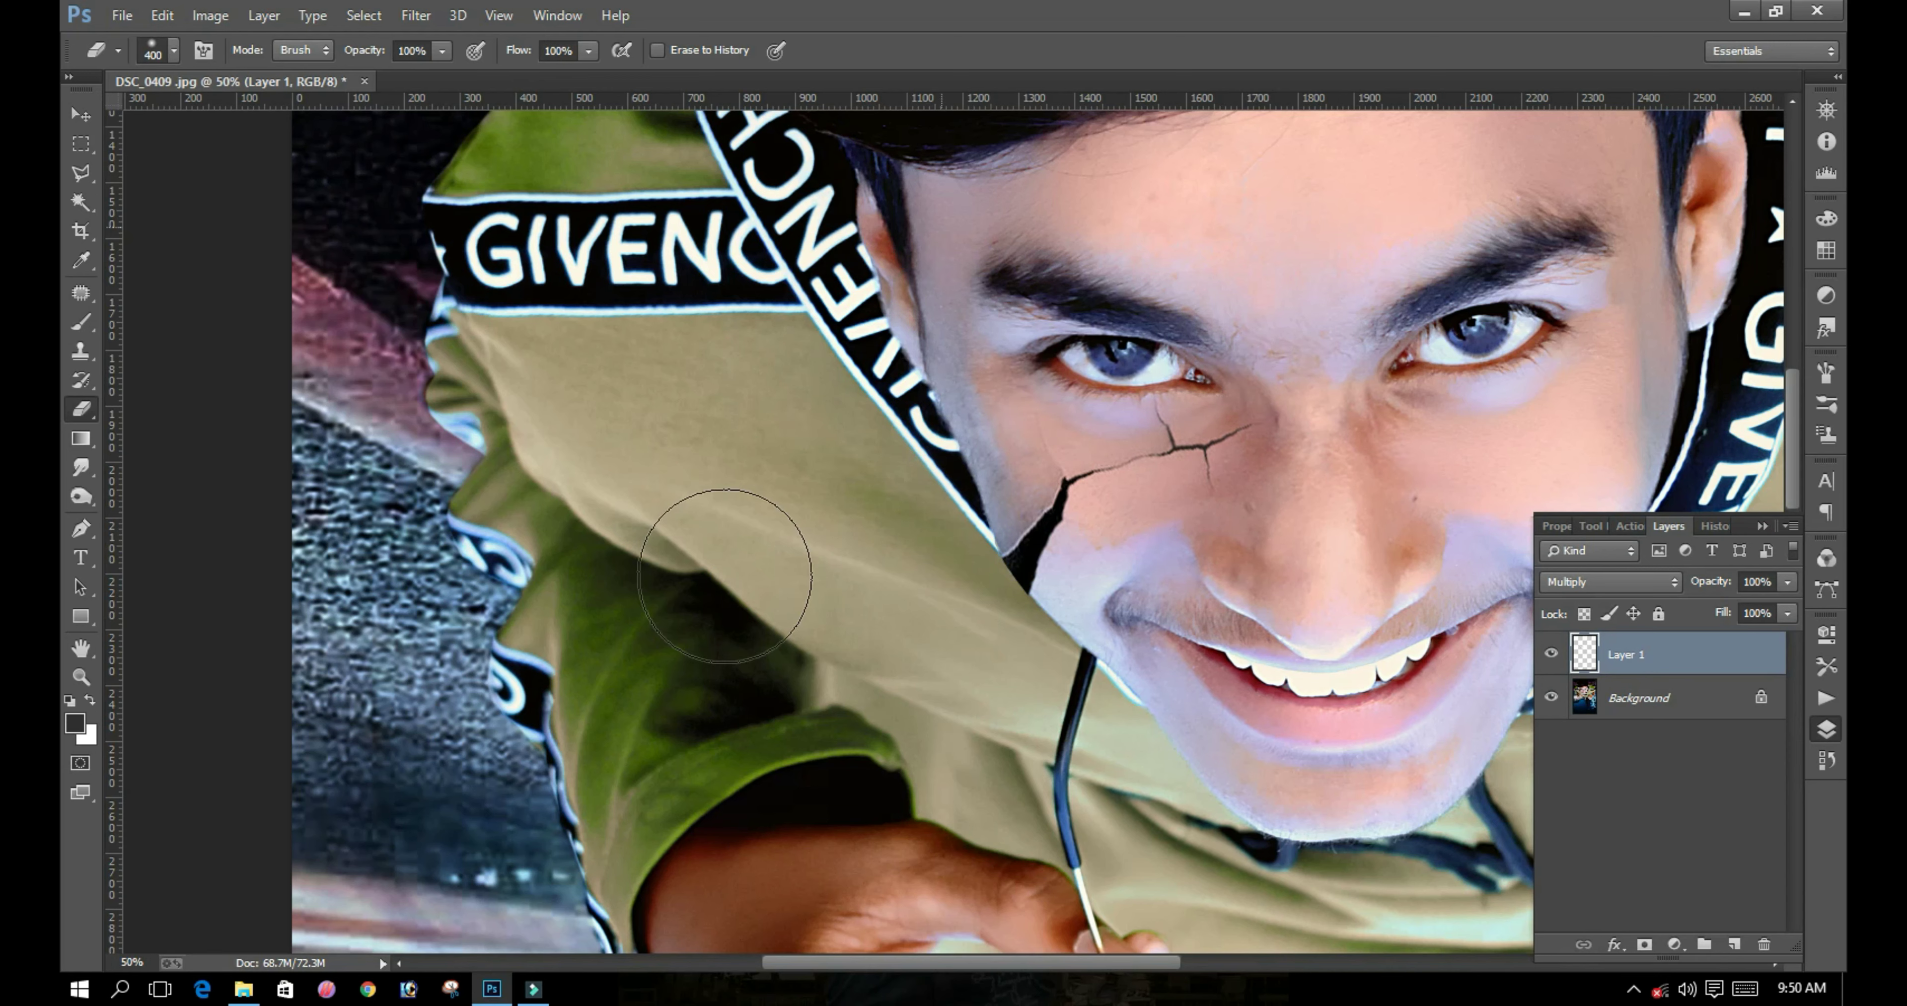
Step: Brighten the crack layer with Levels by setting the input highlights to 242
key("ctrl+l")
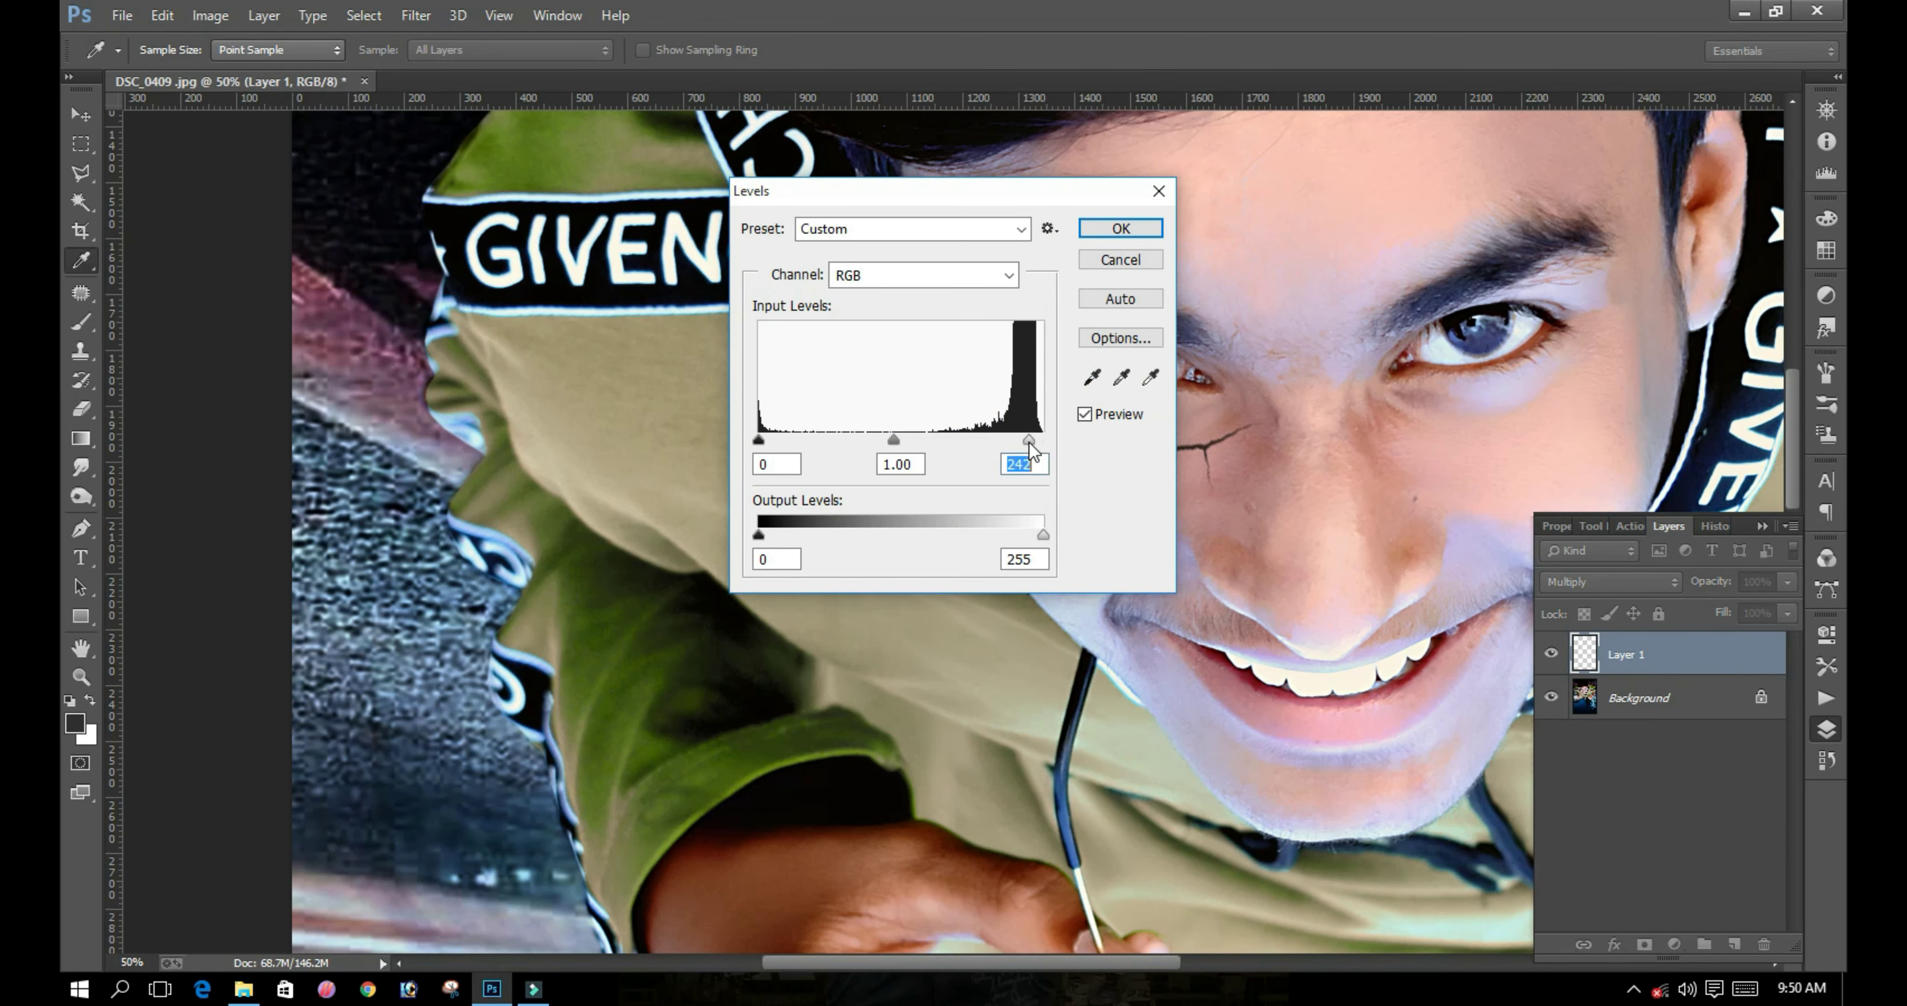
key("Return")
key("v")
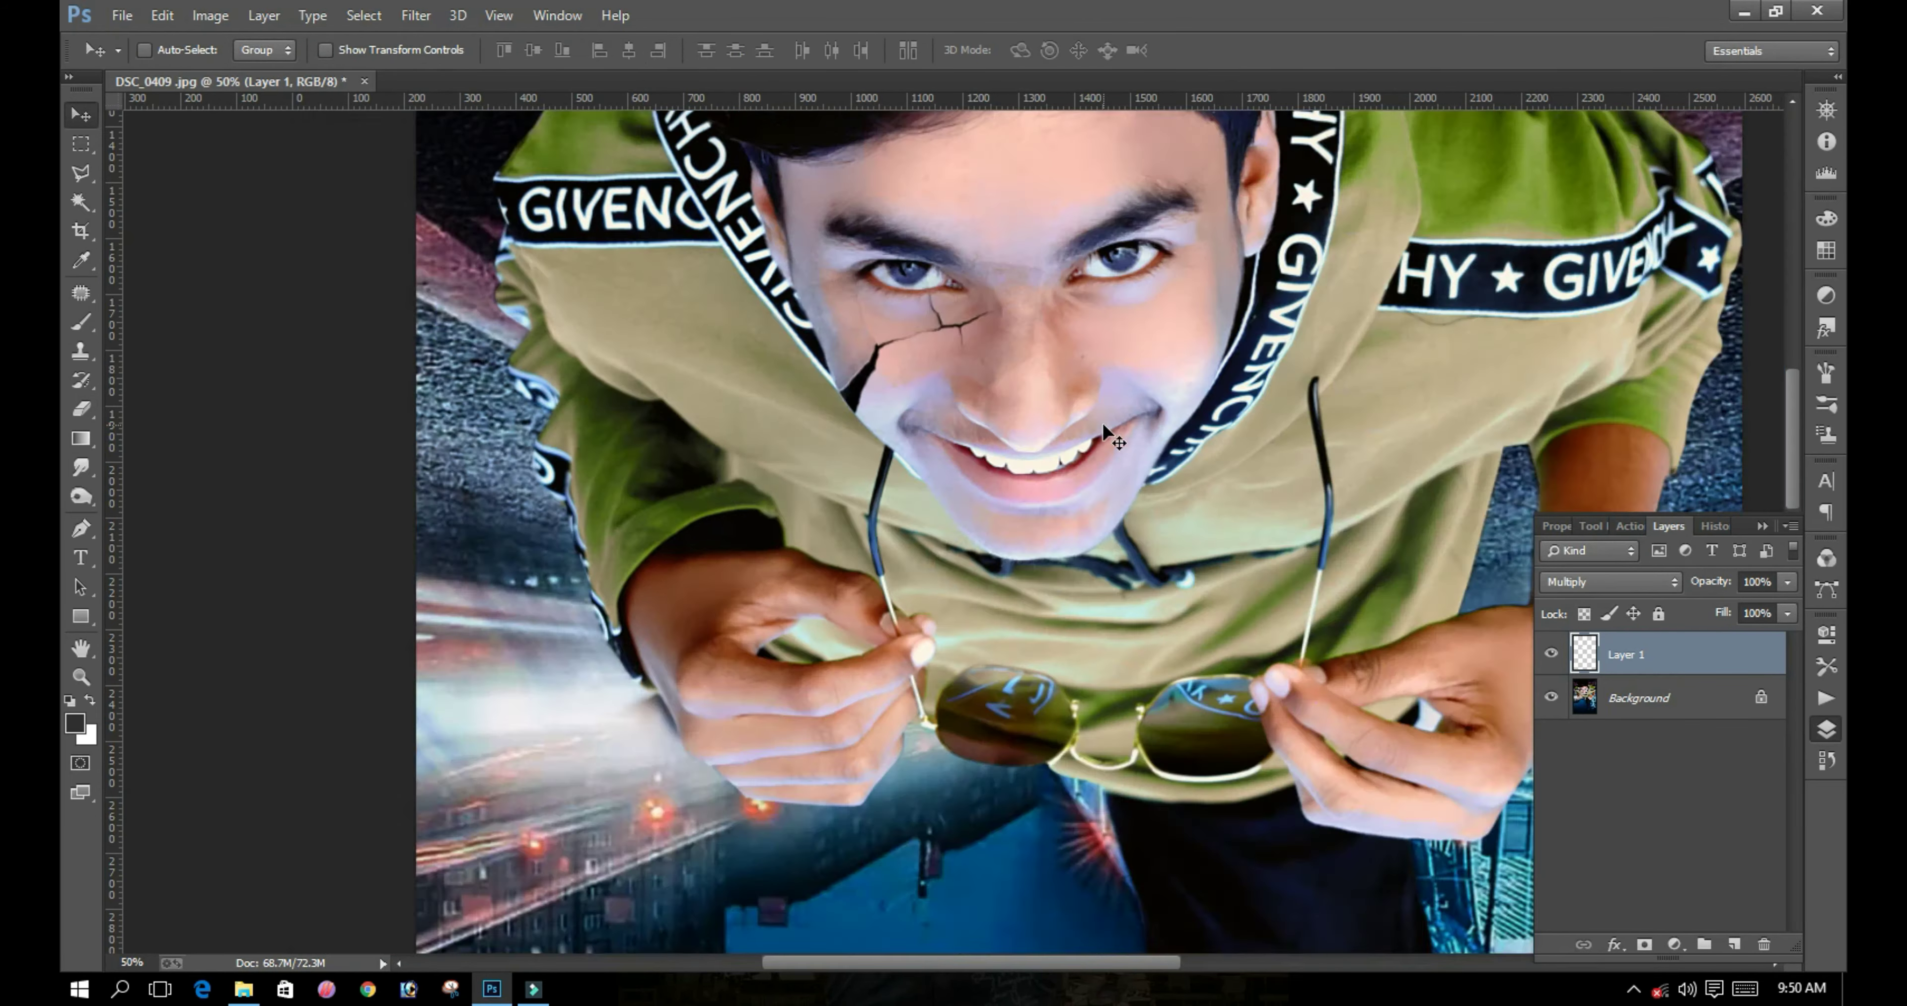
Step: Paste the crack texture again as Layer 2, enlarge it and rotate it about 90° over the face and upper body
key("ctrl+0")
key("ctrl+v")
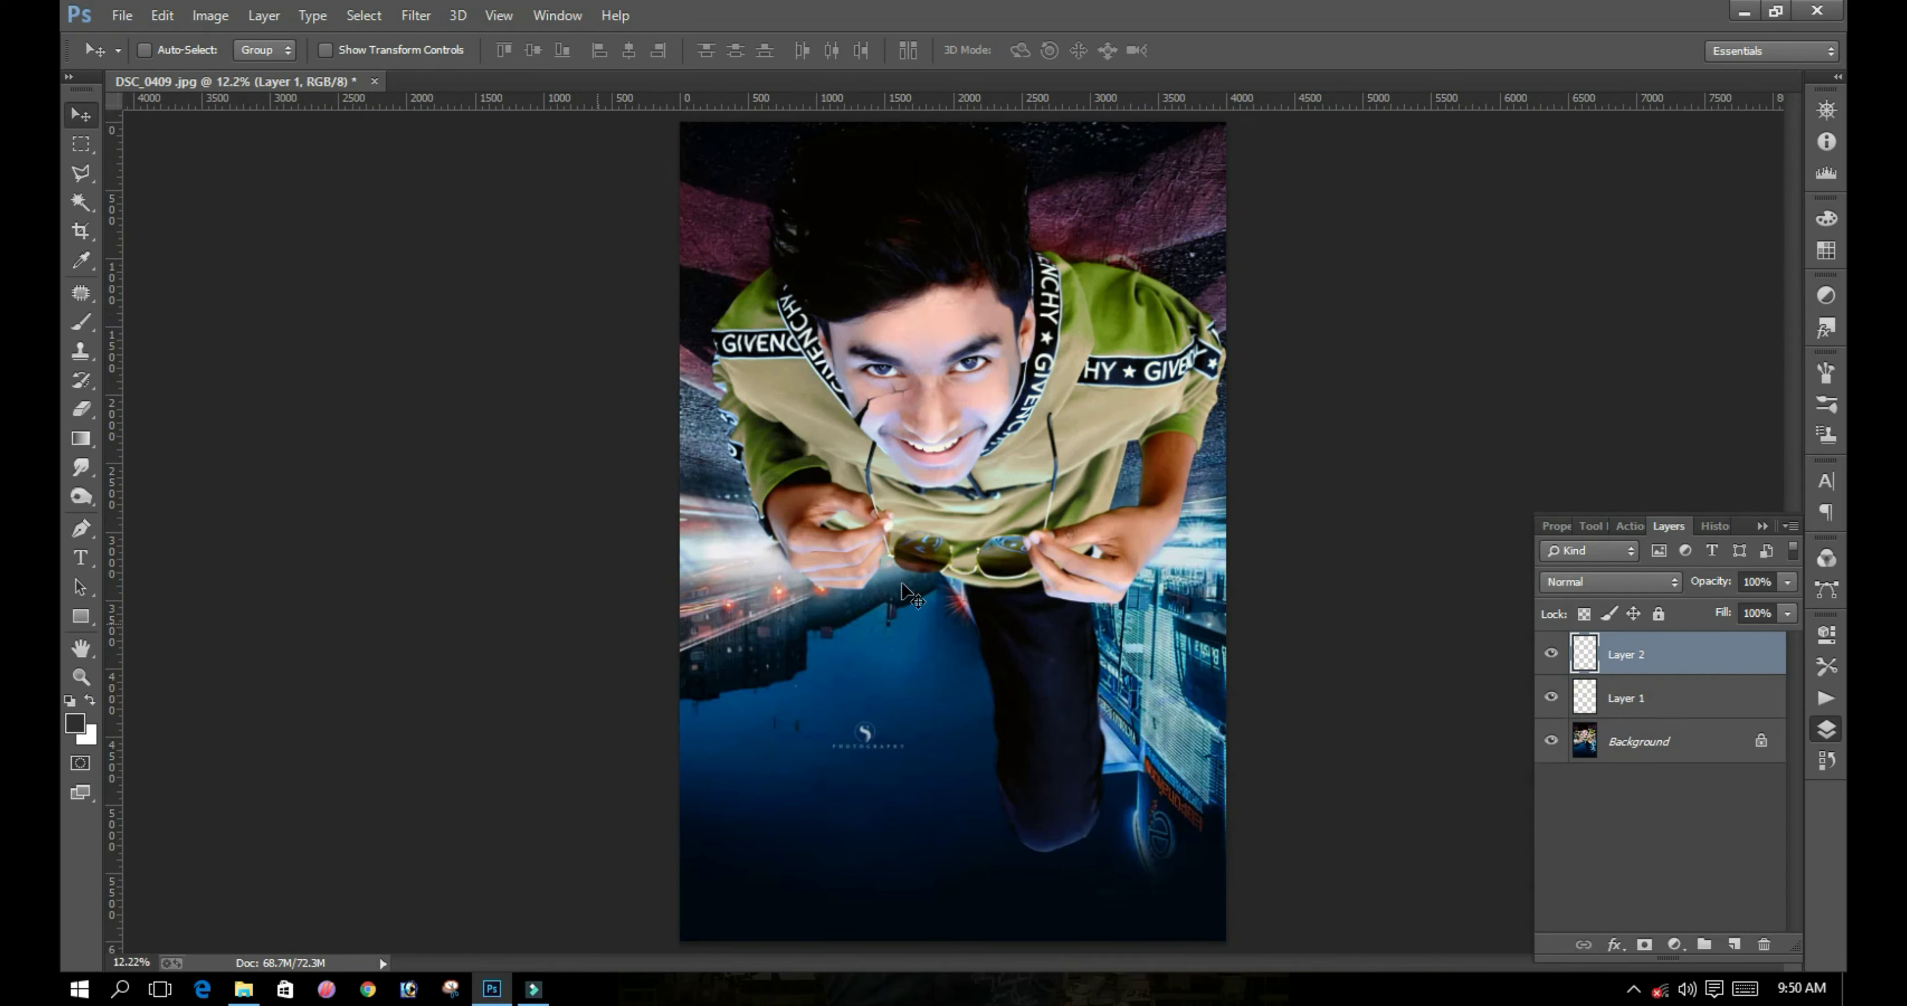
key("ctrl+t")
left_click_drag(1034, 447, 1231, 245)
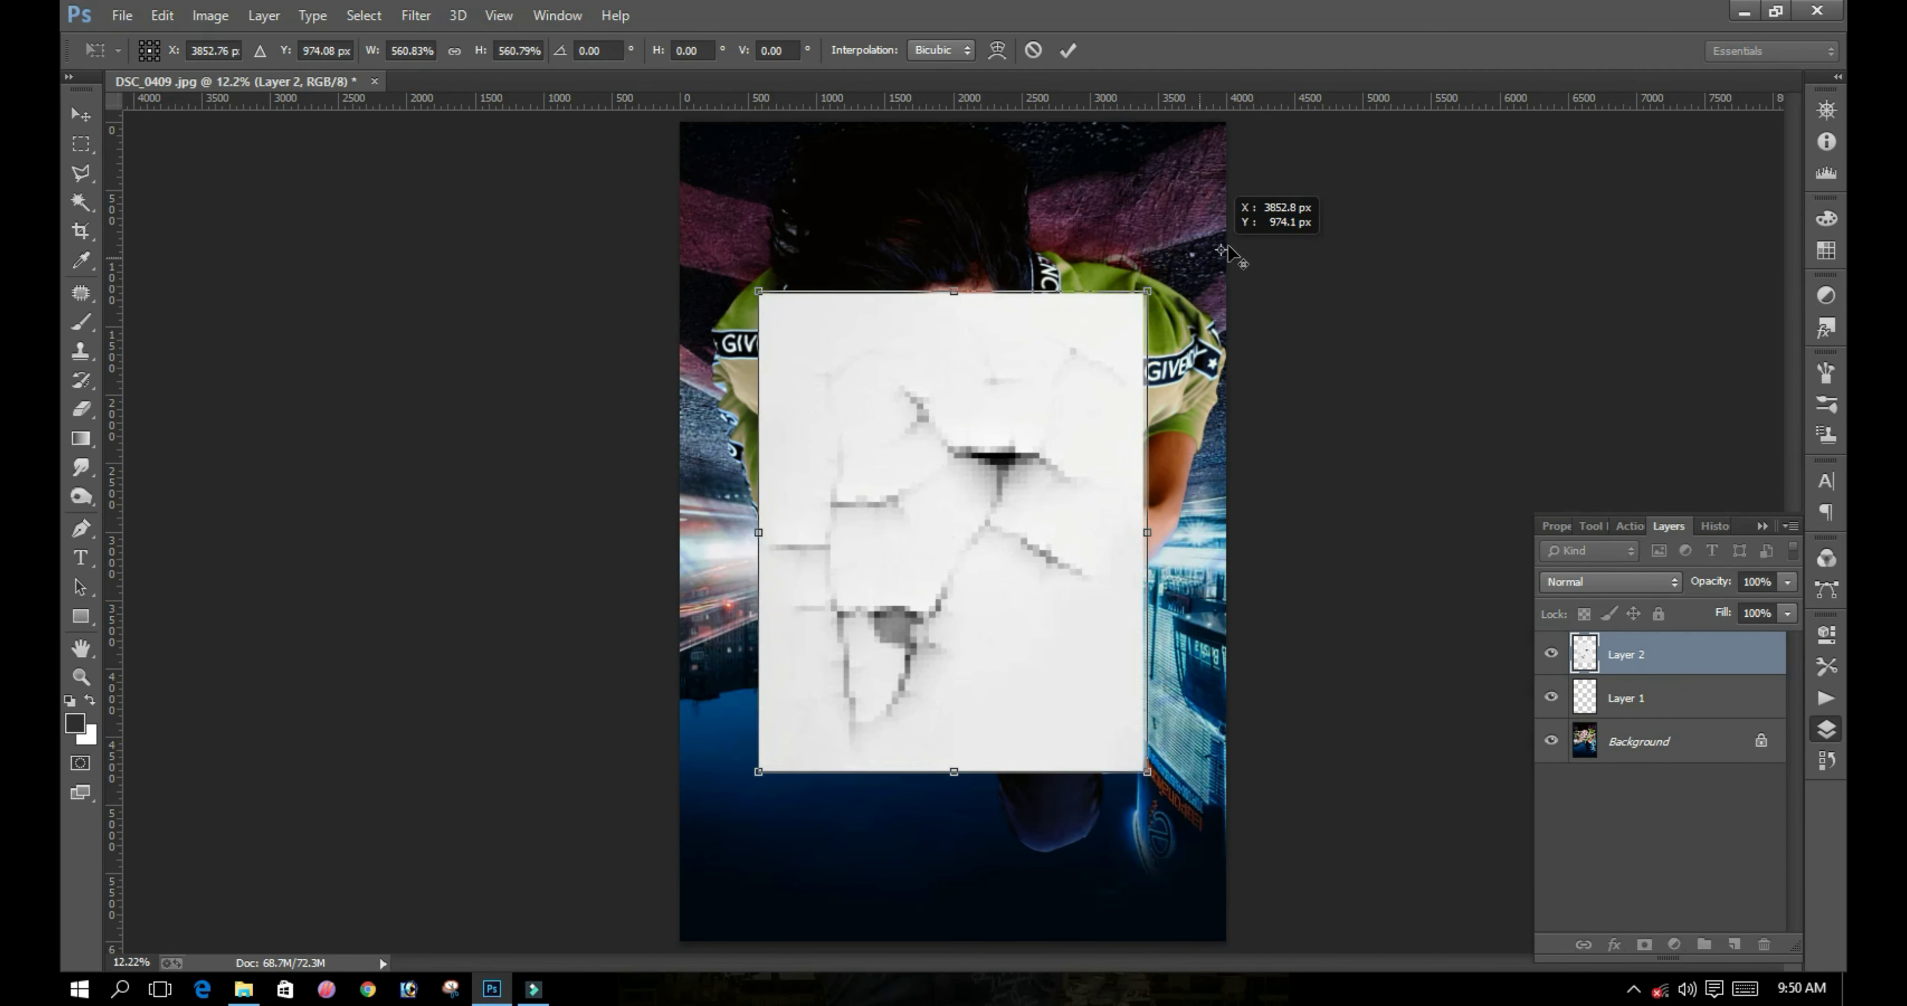
right_click(959, 524)
left_click(1075, 806)
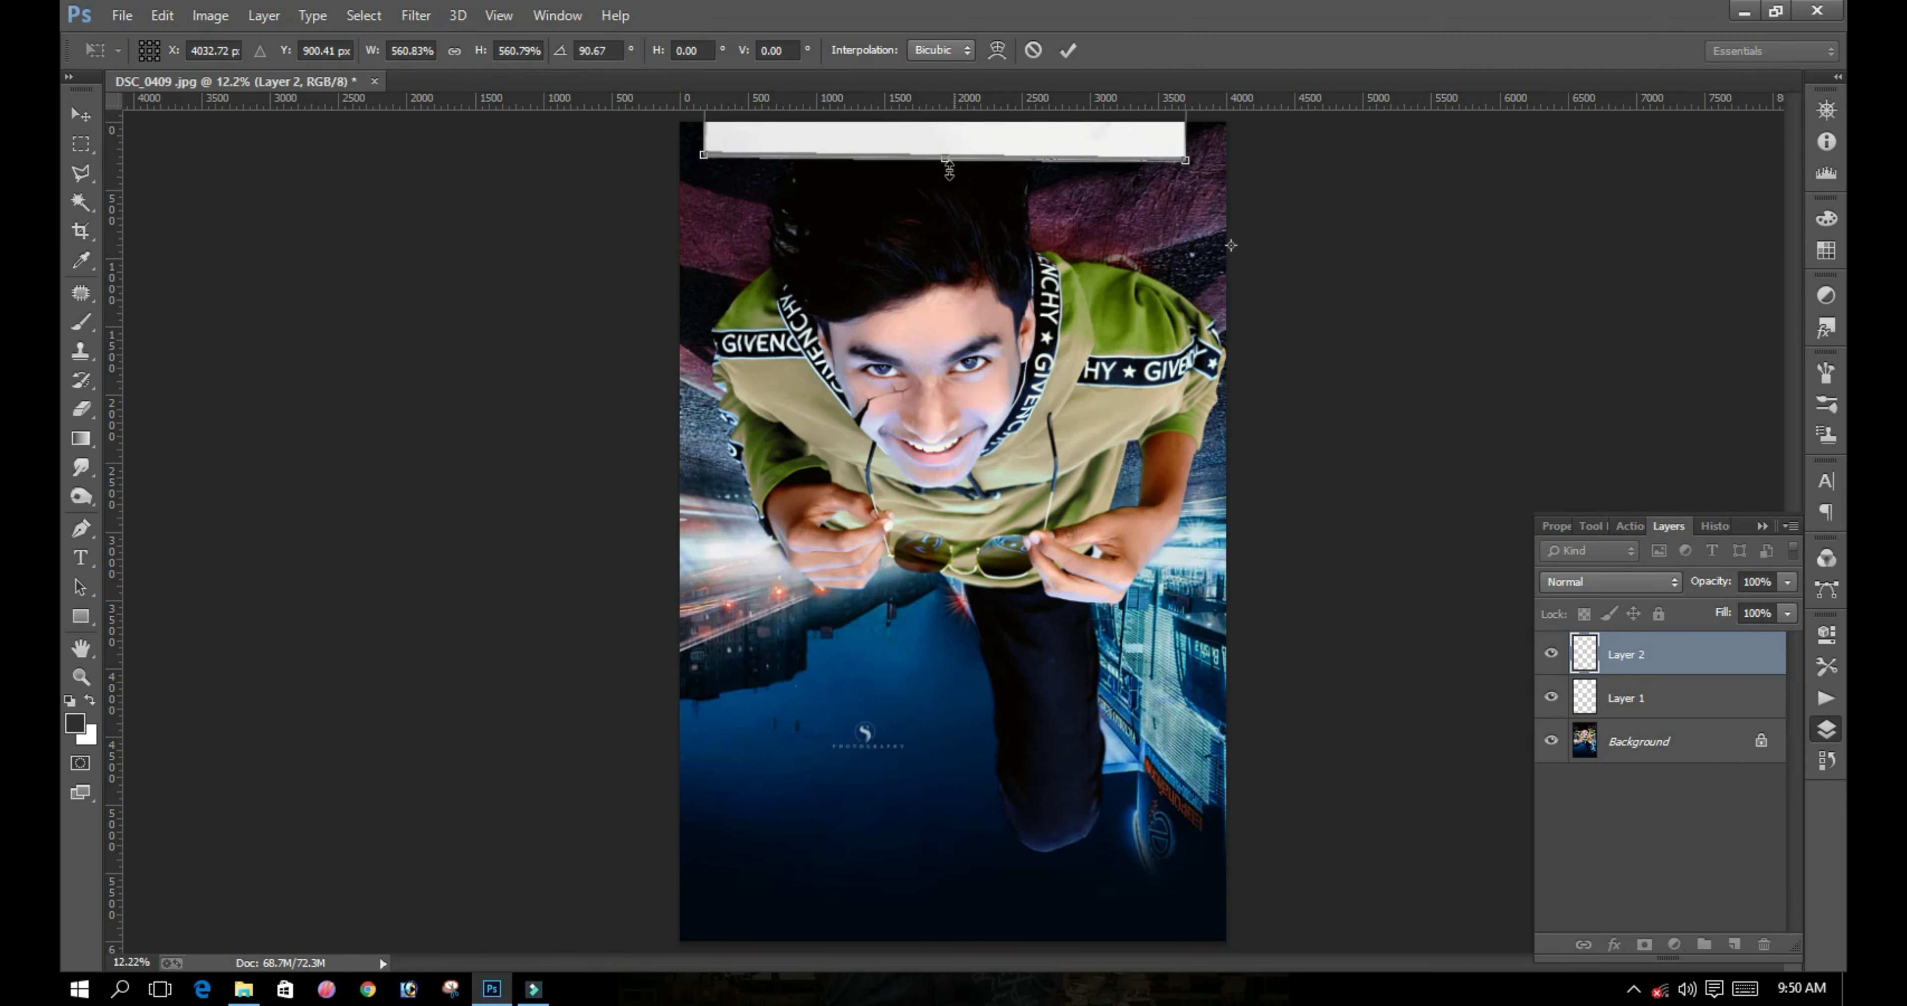
left_click_drag(991, 151, 991, 503)
left_click_drag(970, 425, 966, 532)
key("Return")
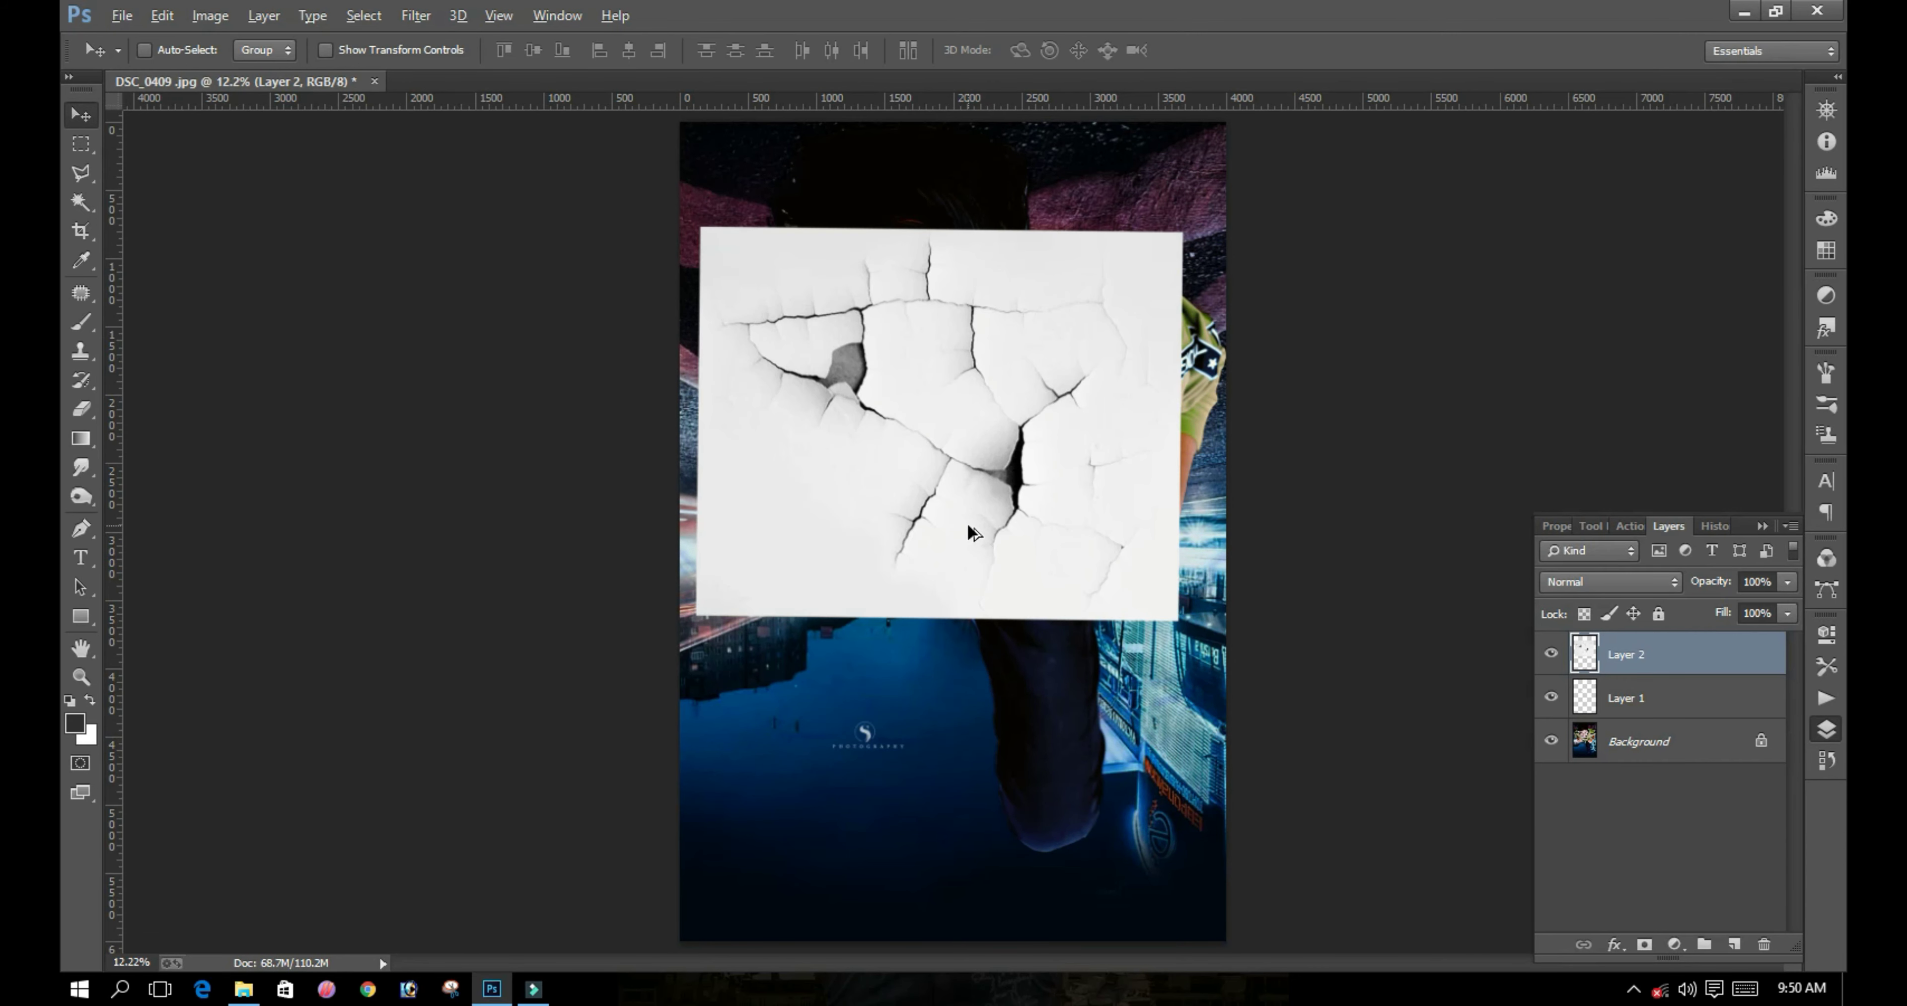
Step: Set Layer 2 to Multiply, then scale it to about 78% and rotate it about -37° so its cracks cross the forehead
left_click_drag(940, 348, 917, 340)
key("ctrl+t")
left_click_drag(1155, 459, 1158, 533)
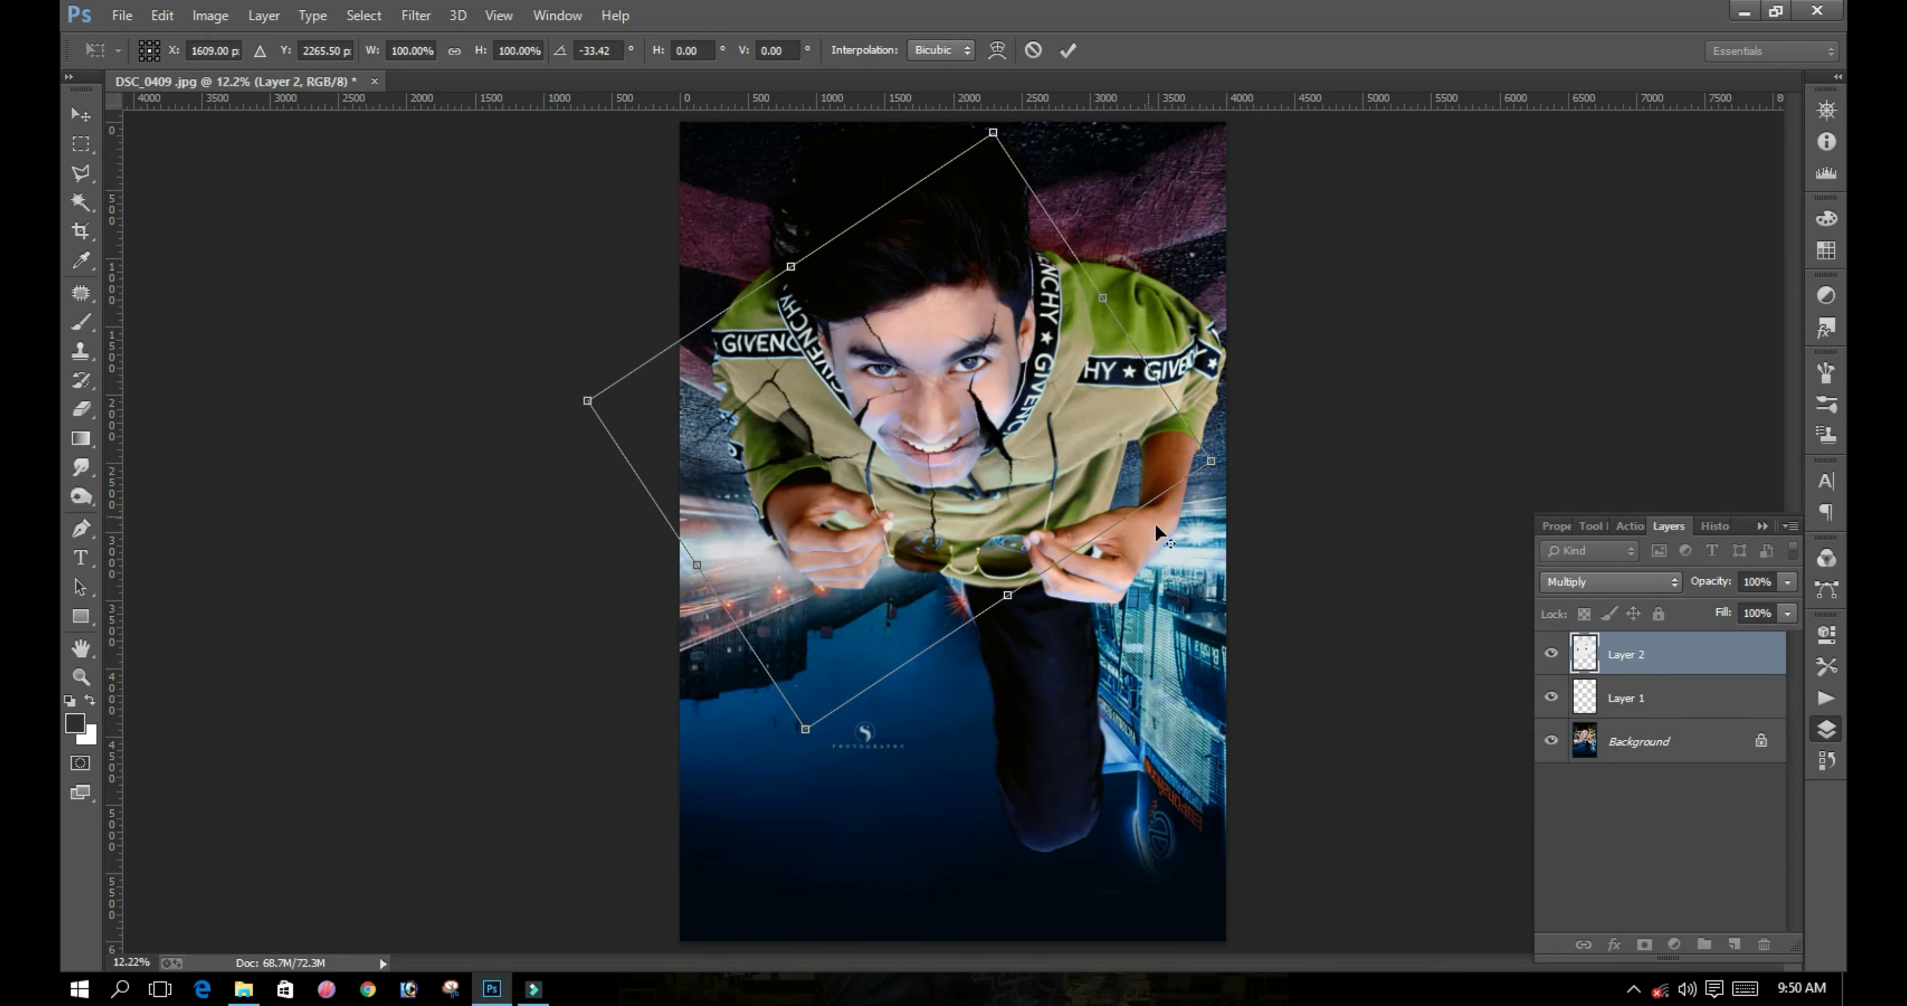
left_click_drag(1211, 453, 1154, 444)
left_click_drag(921, 518, 941, 484)
key("Return")
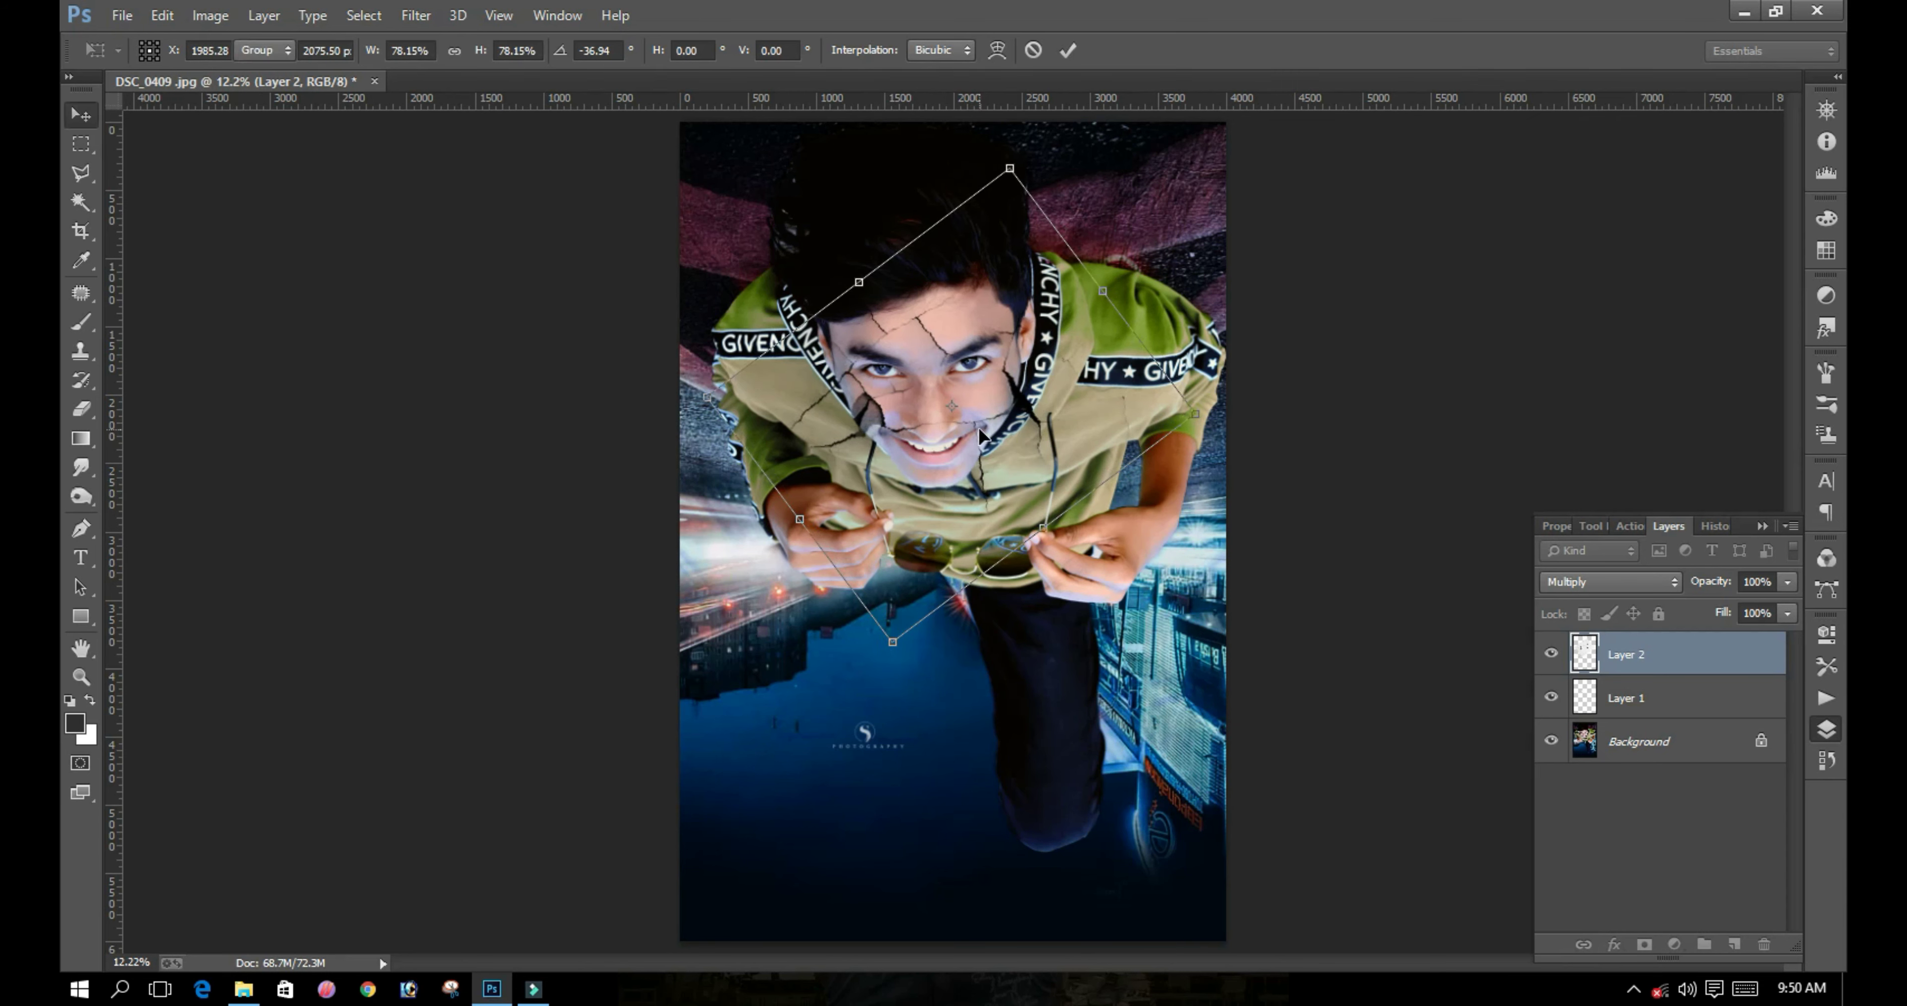
Step: Erase Layer 2's cracks from the hoodie and lower face with a hard eraser enlarged to 700 px
key("e")
right_click(1028, 375)
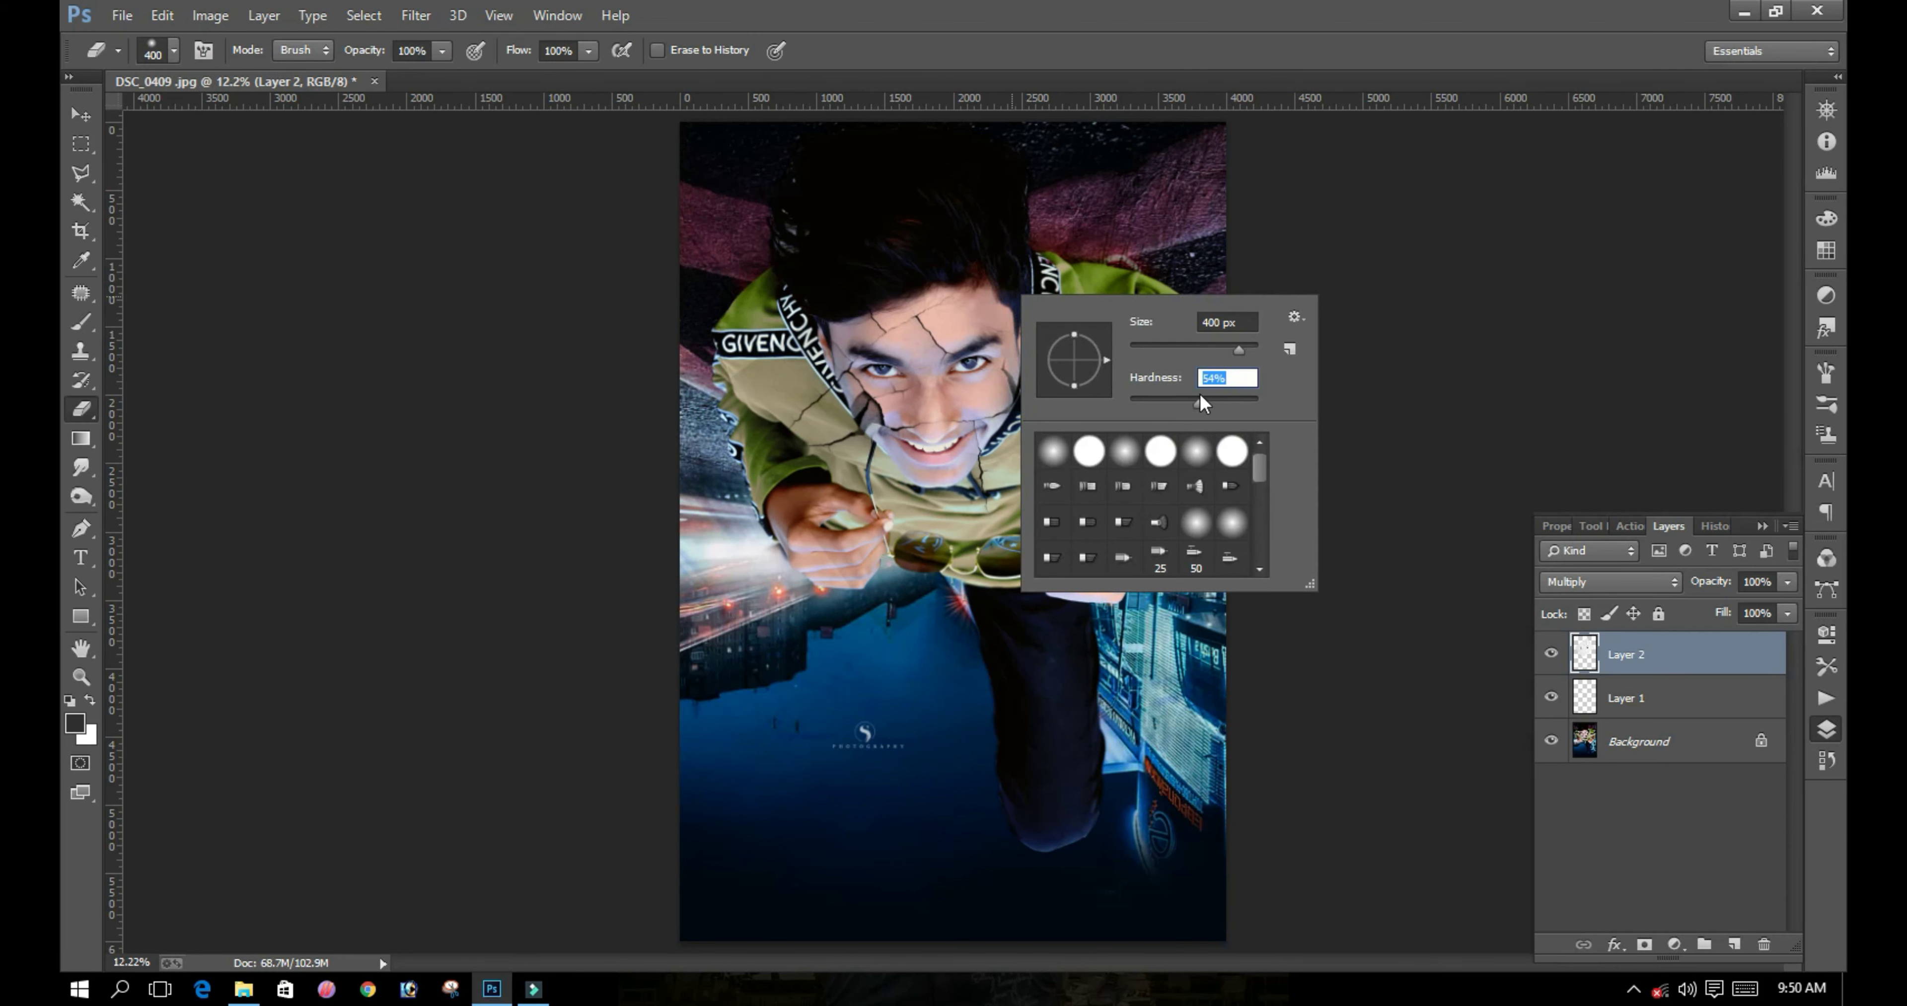
key("Return")
mouse_move(1083, 427)
left_mouse_down()
mouse_move(844, 490)
mouse_move(755, 459)
left_mouse_up()
key("bracketright")
left_click_drag(812, 375, 876, 440)
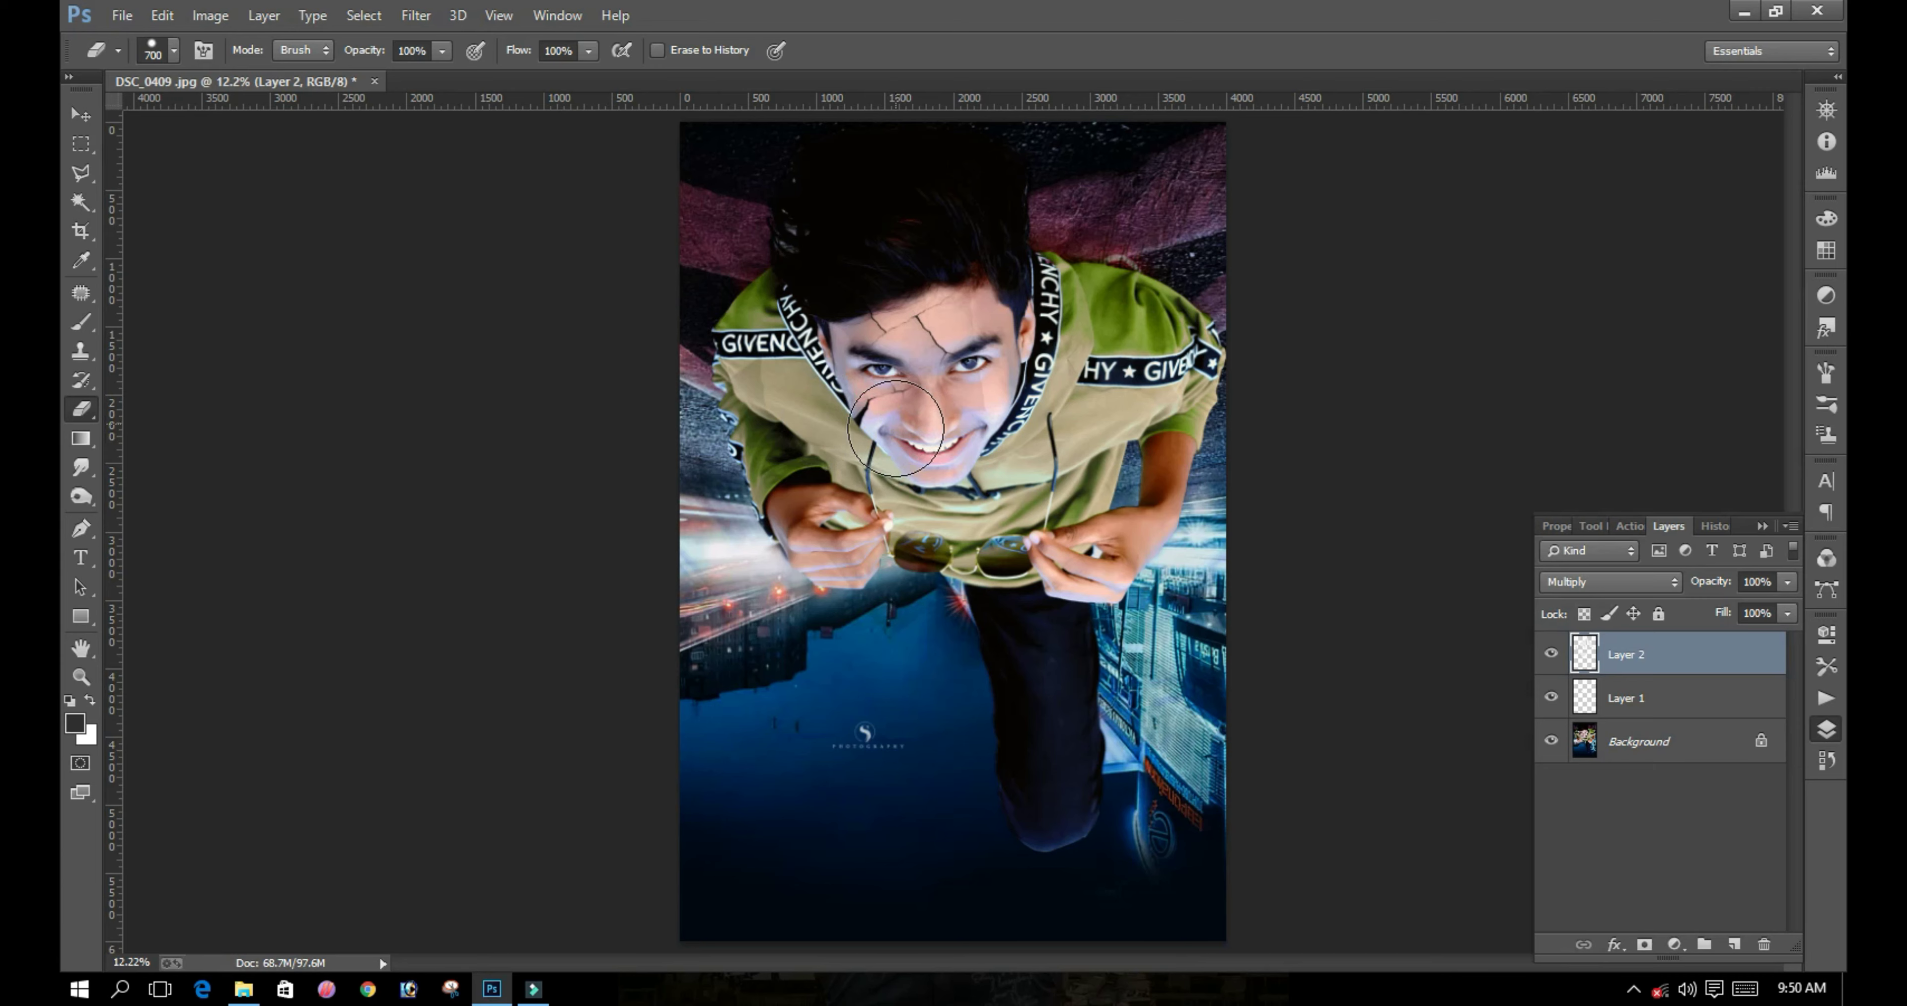
Step: Soften the eraser's edge and fade Layer 2's hard texture border across the cheek beside the nose
right_click(894, 430)
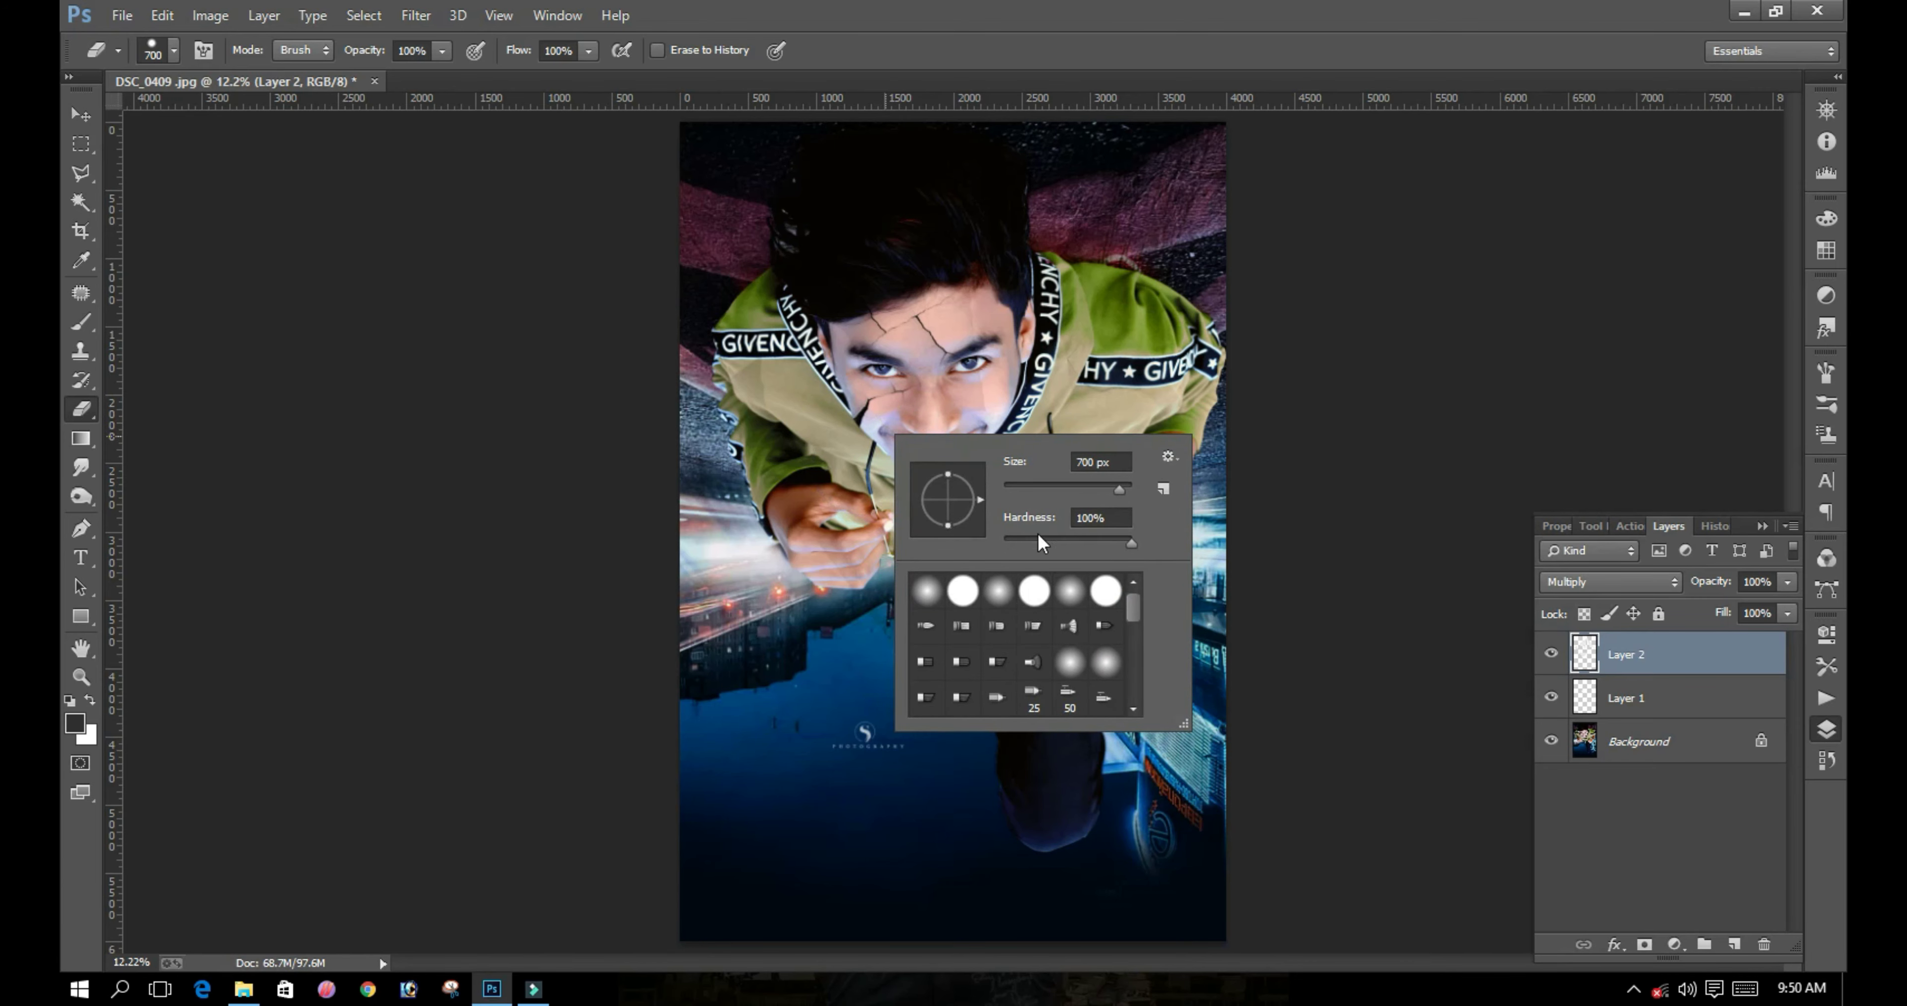
key("Return")
key("ctrl+plus")
key("ctrl+plus")
key("ctrl+plus")
key("ctrl+plus")
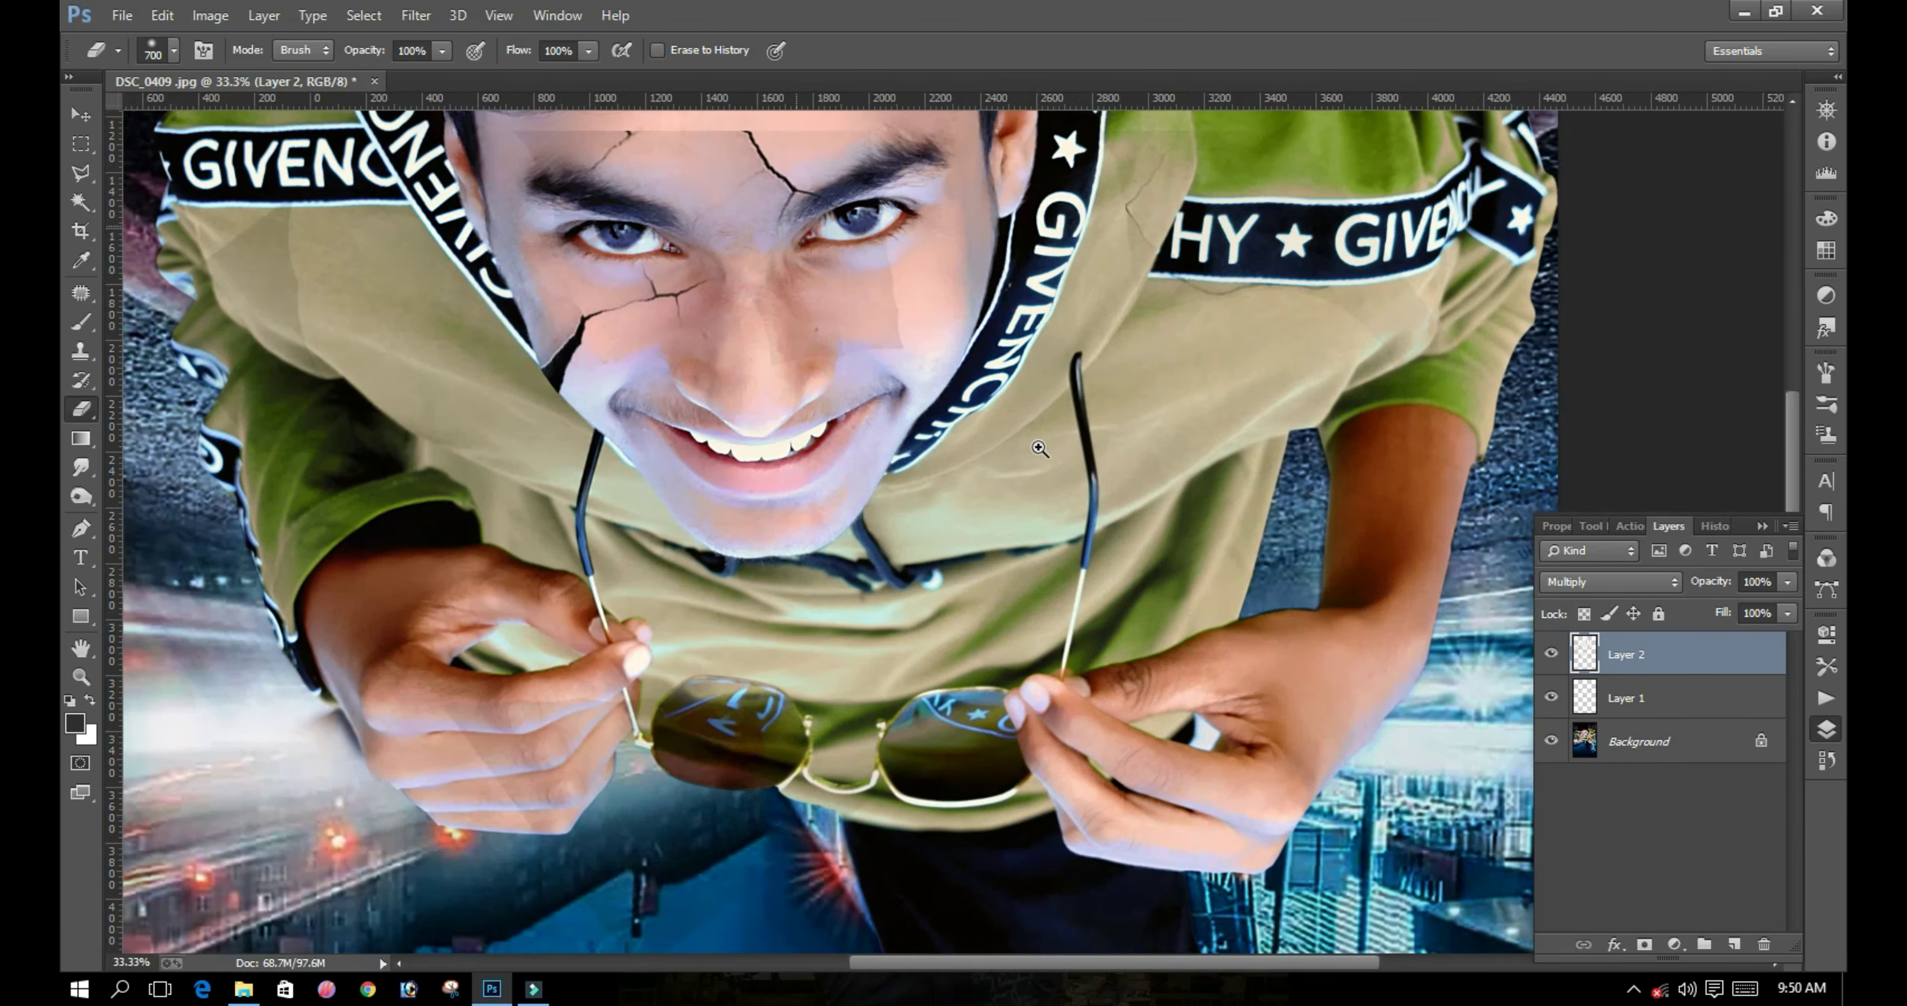
left_click_drag(682, 405, 746, 627)
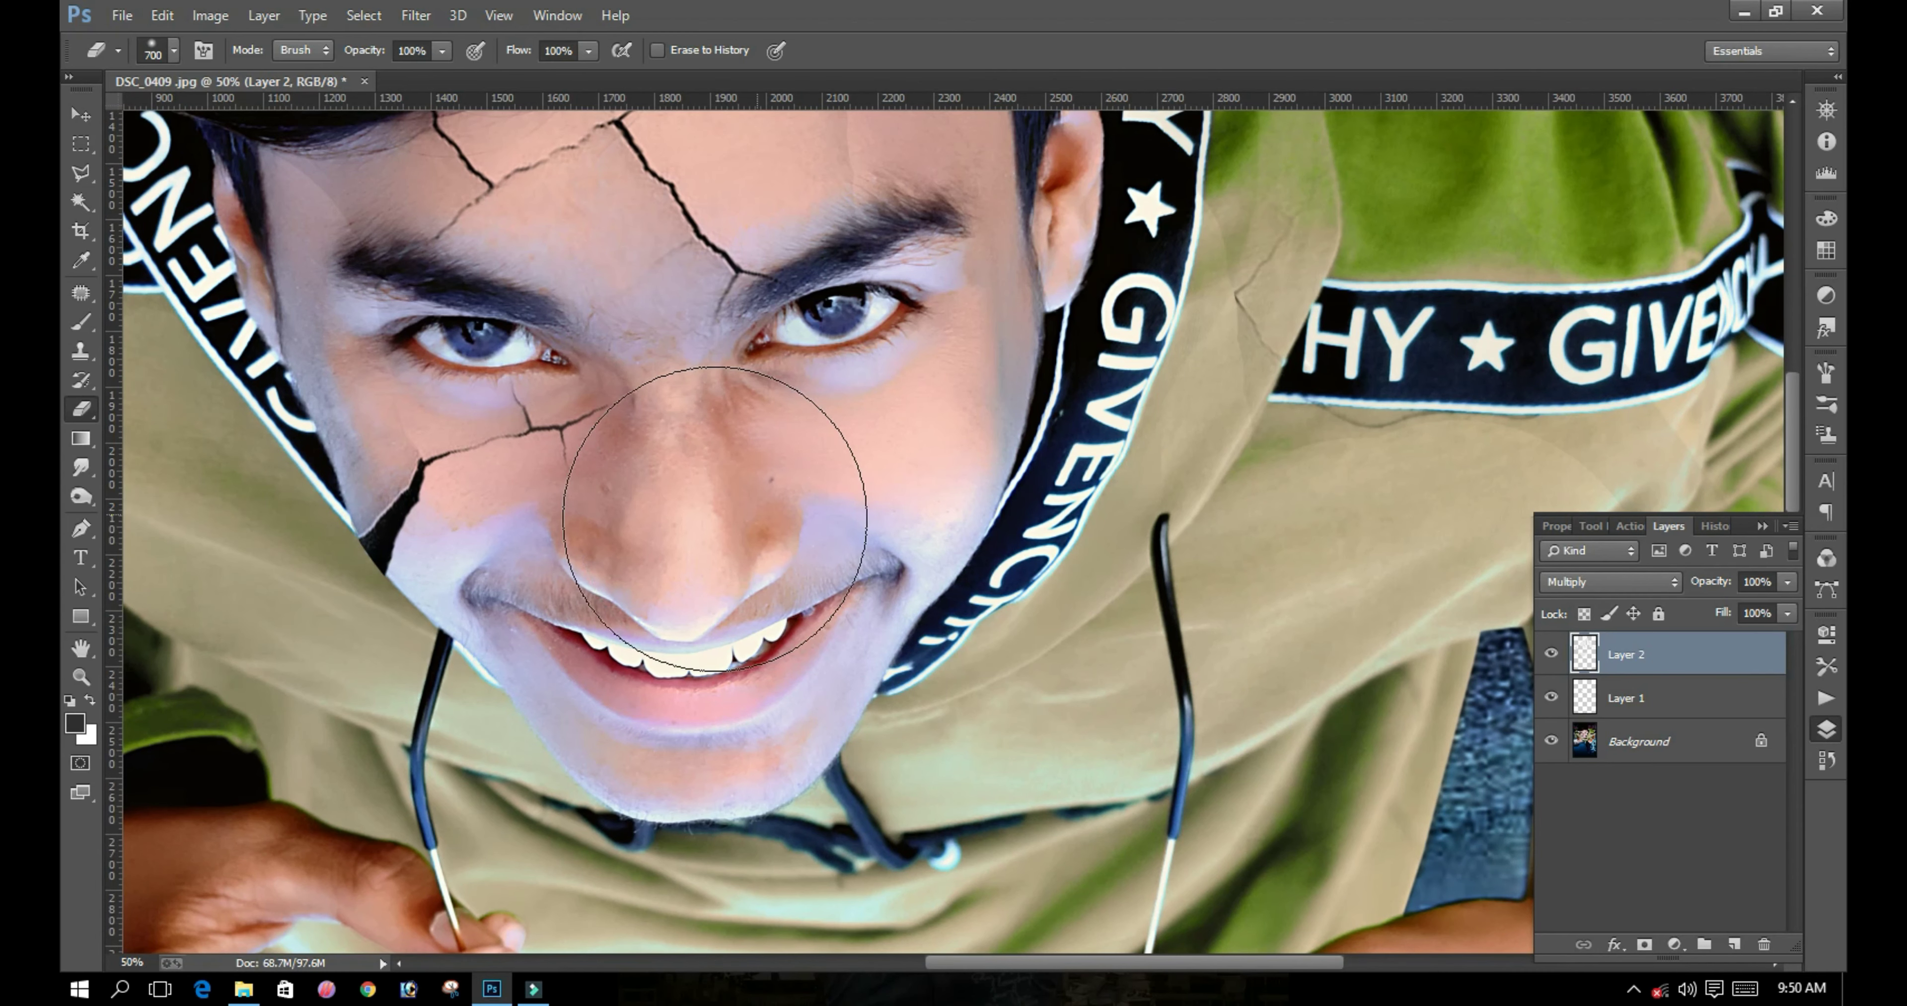
Step: Erase the remaining Layer 2 texture around the eyes and temple, resizing the eraser to 150 px and up to 500 px
key("bracketleft")
key("bracketleft")
key("bracketleft")
key("bracketleft")
key("bracketleft")
key("bracketleft")
key("bracketleft")
key("bracketleft")
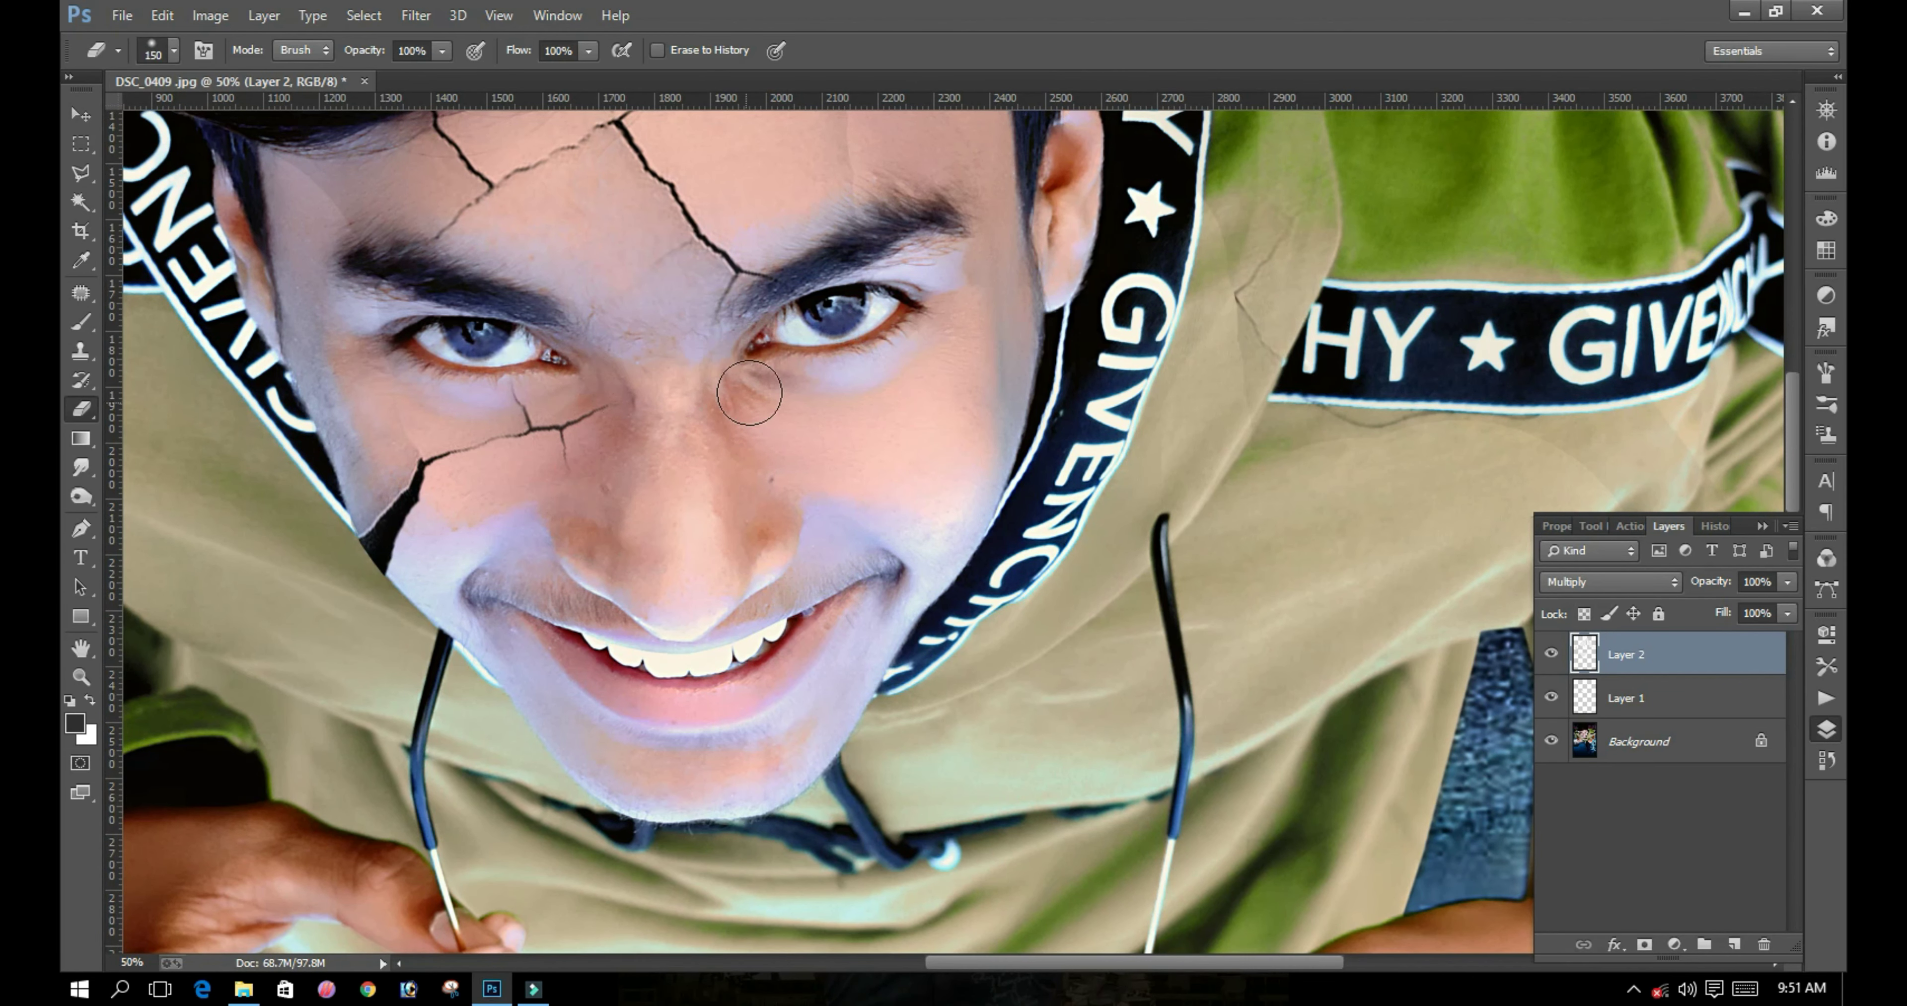
key("bracketright")
key("bracketright")
key("bracketright")
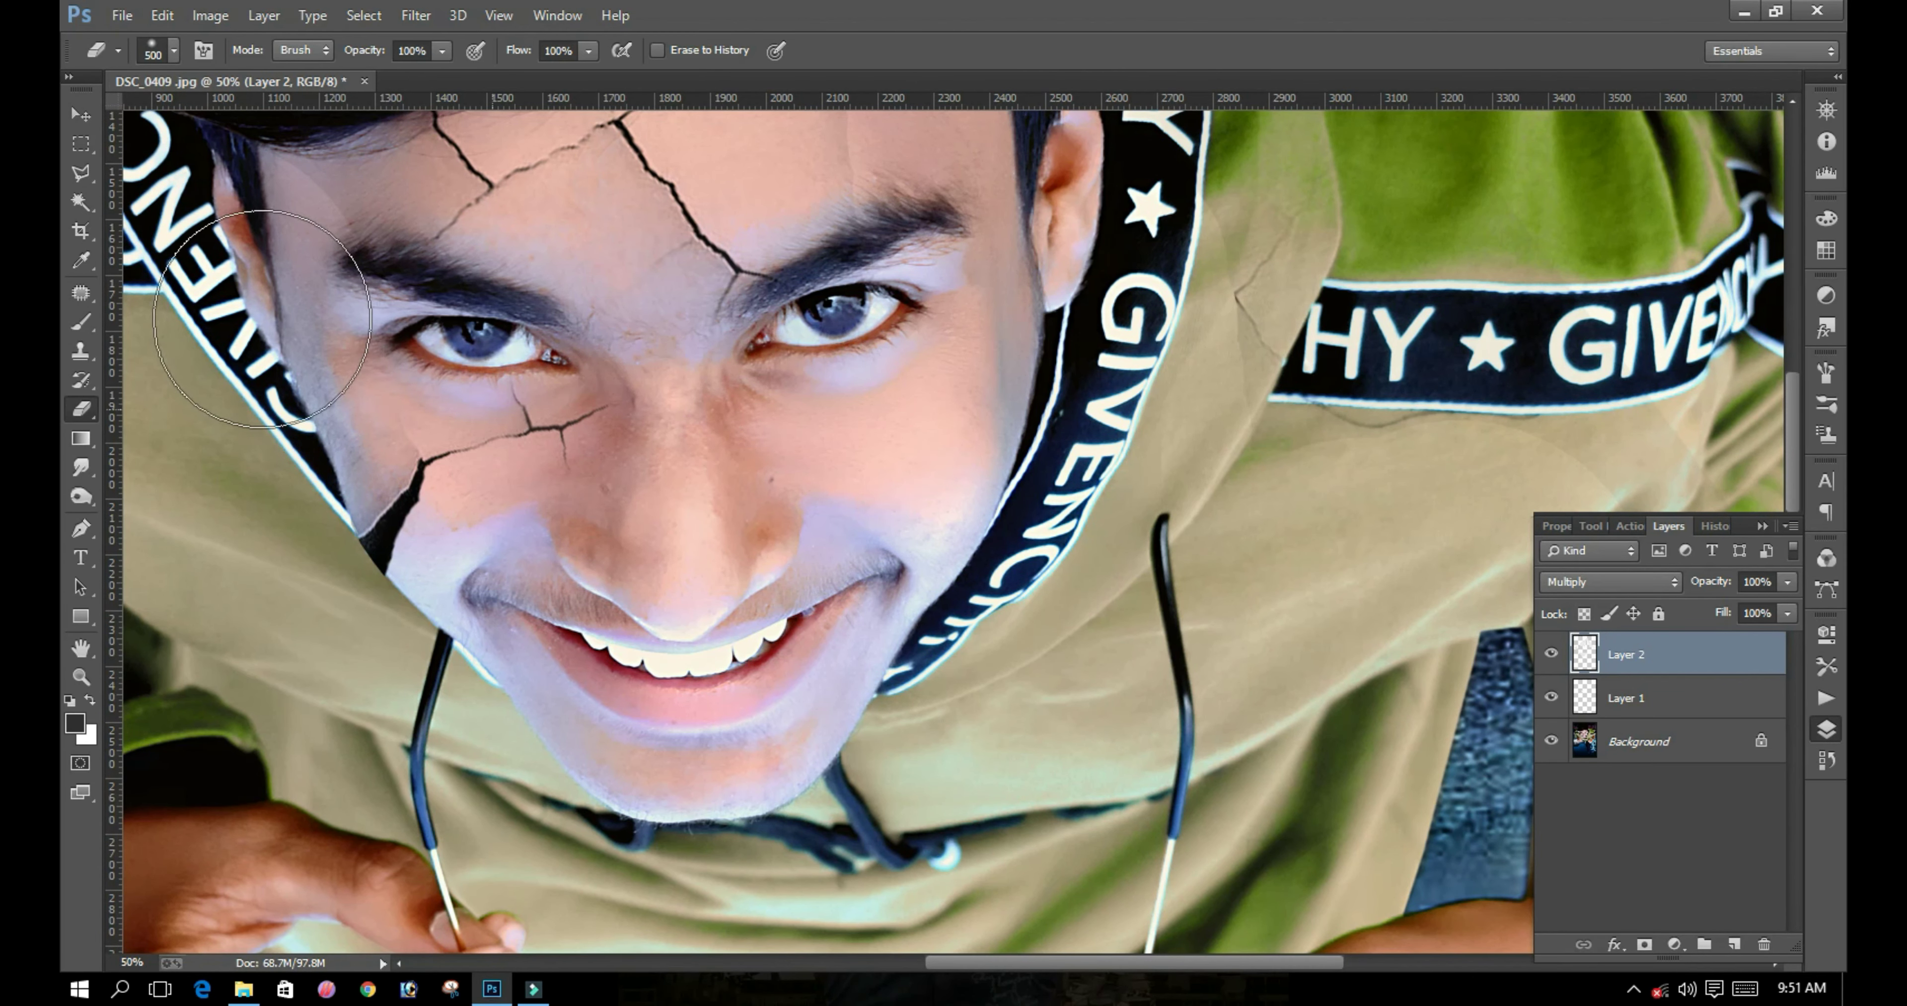
left_click_drag(392, 348, 393, 544)
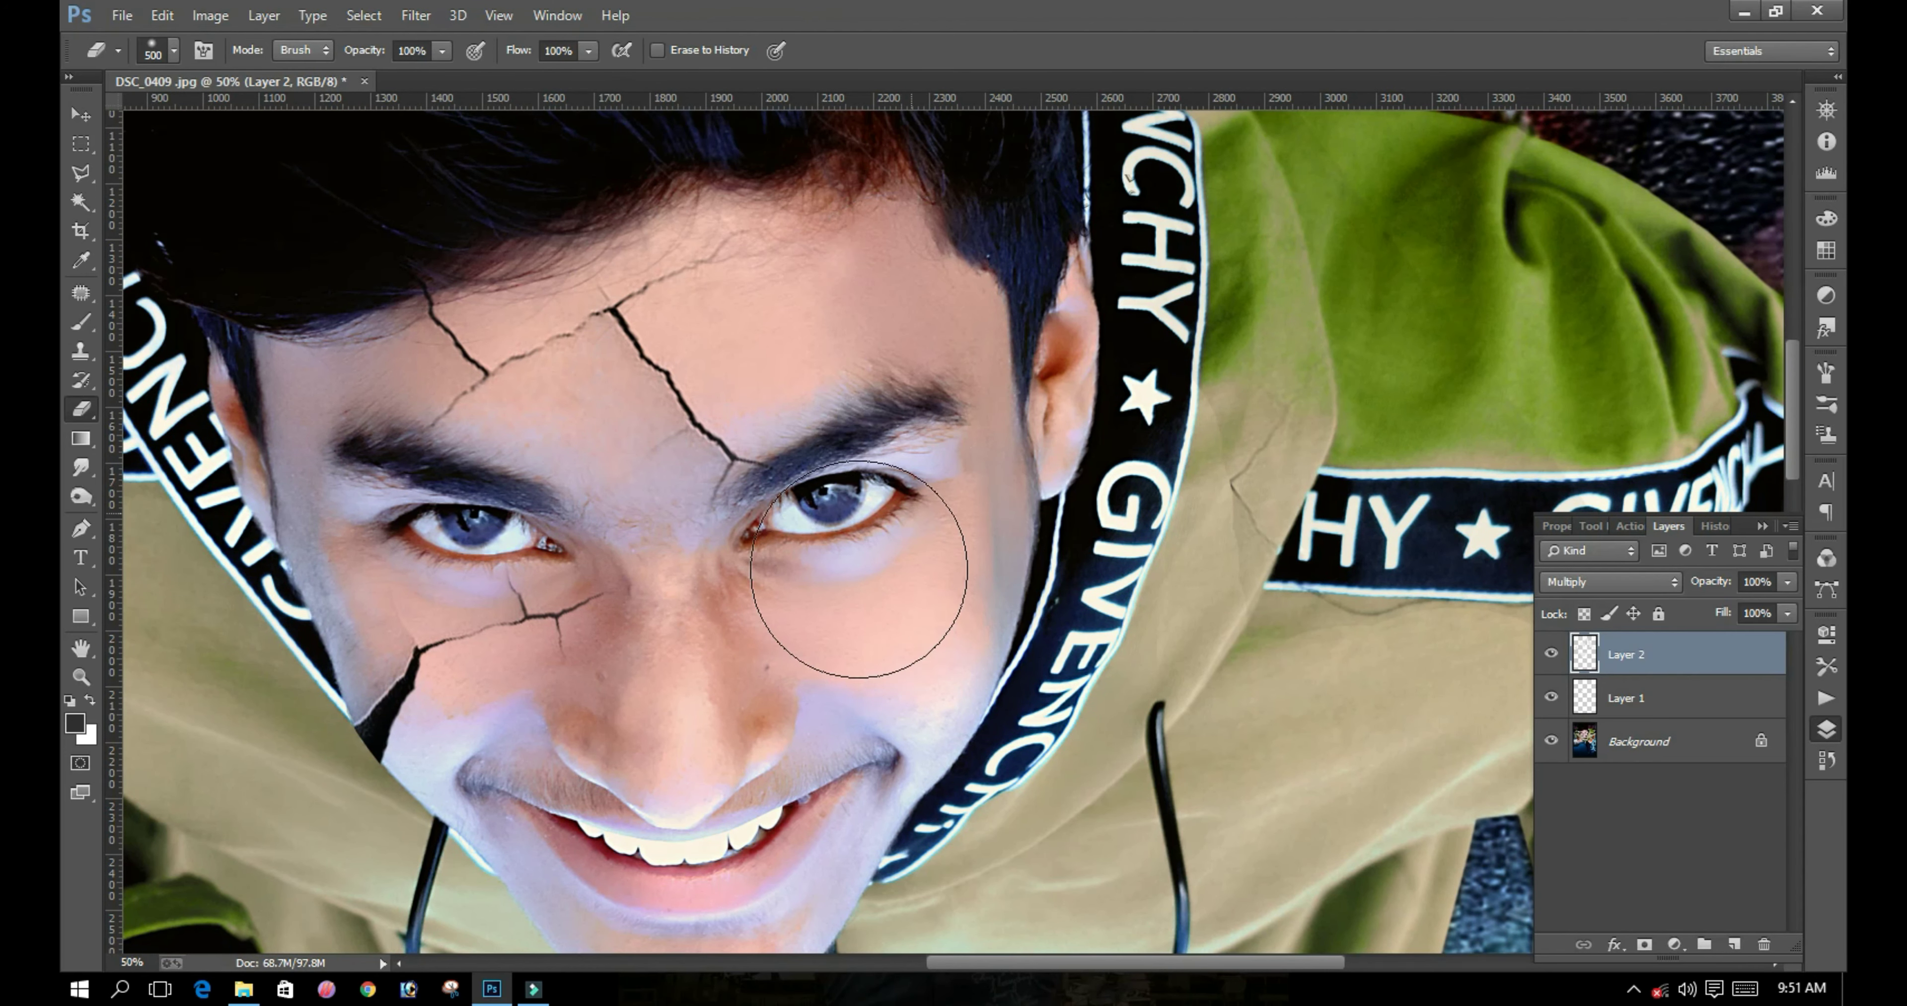
Step: Free-transform Layer 2, scaling it down slightly while keeping its cracks over the forehead
key("ctrl+t")
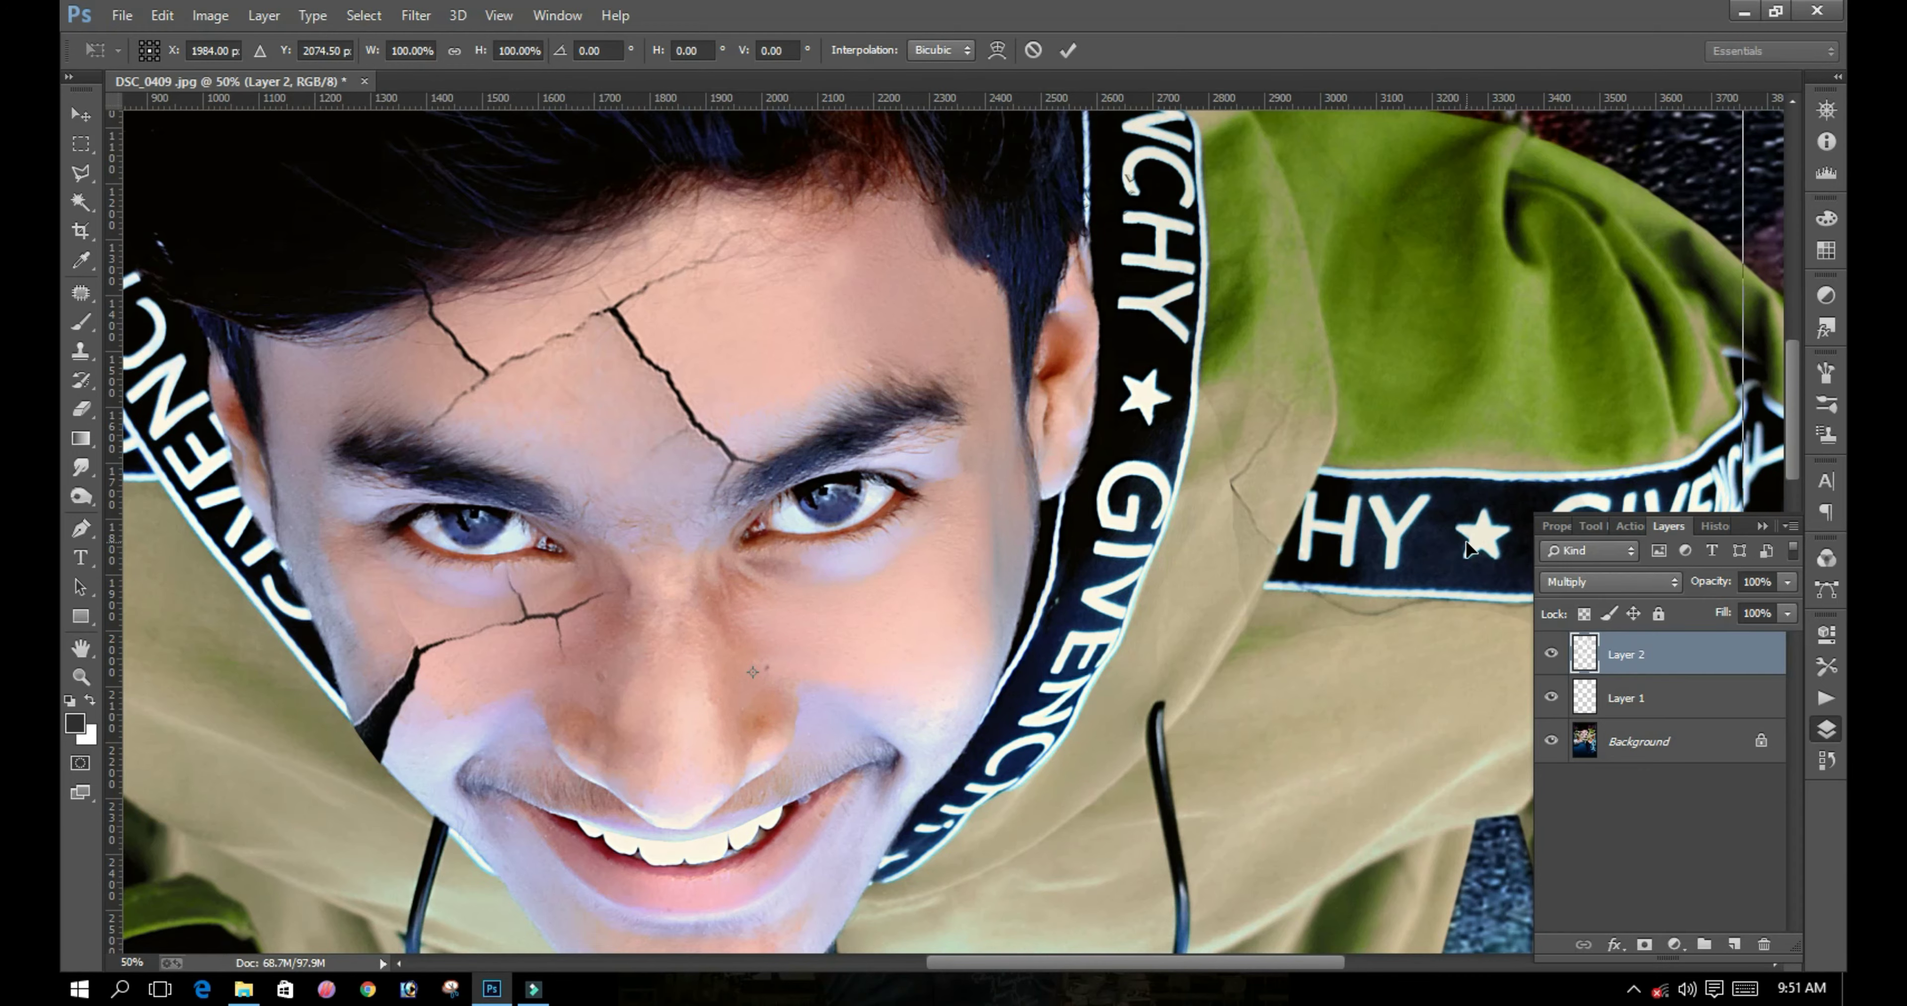
key("ctrl+0")
left_click_drag(1177, 628, 1138, 609)
key("Return")
key("e")
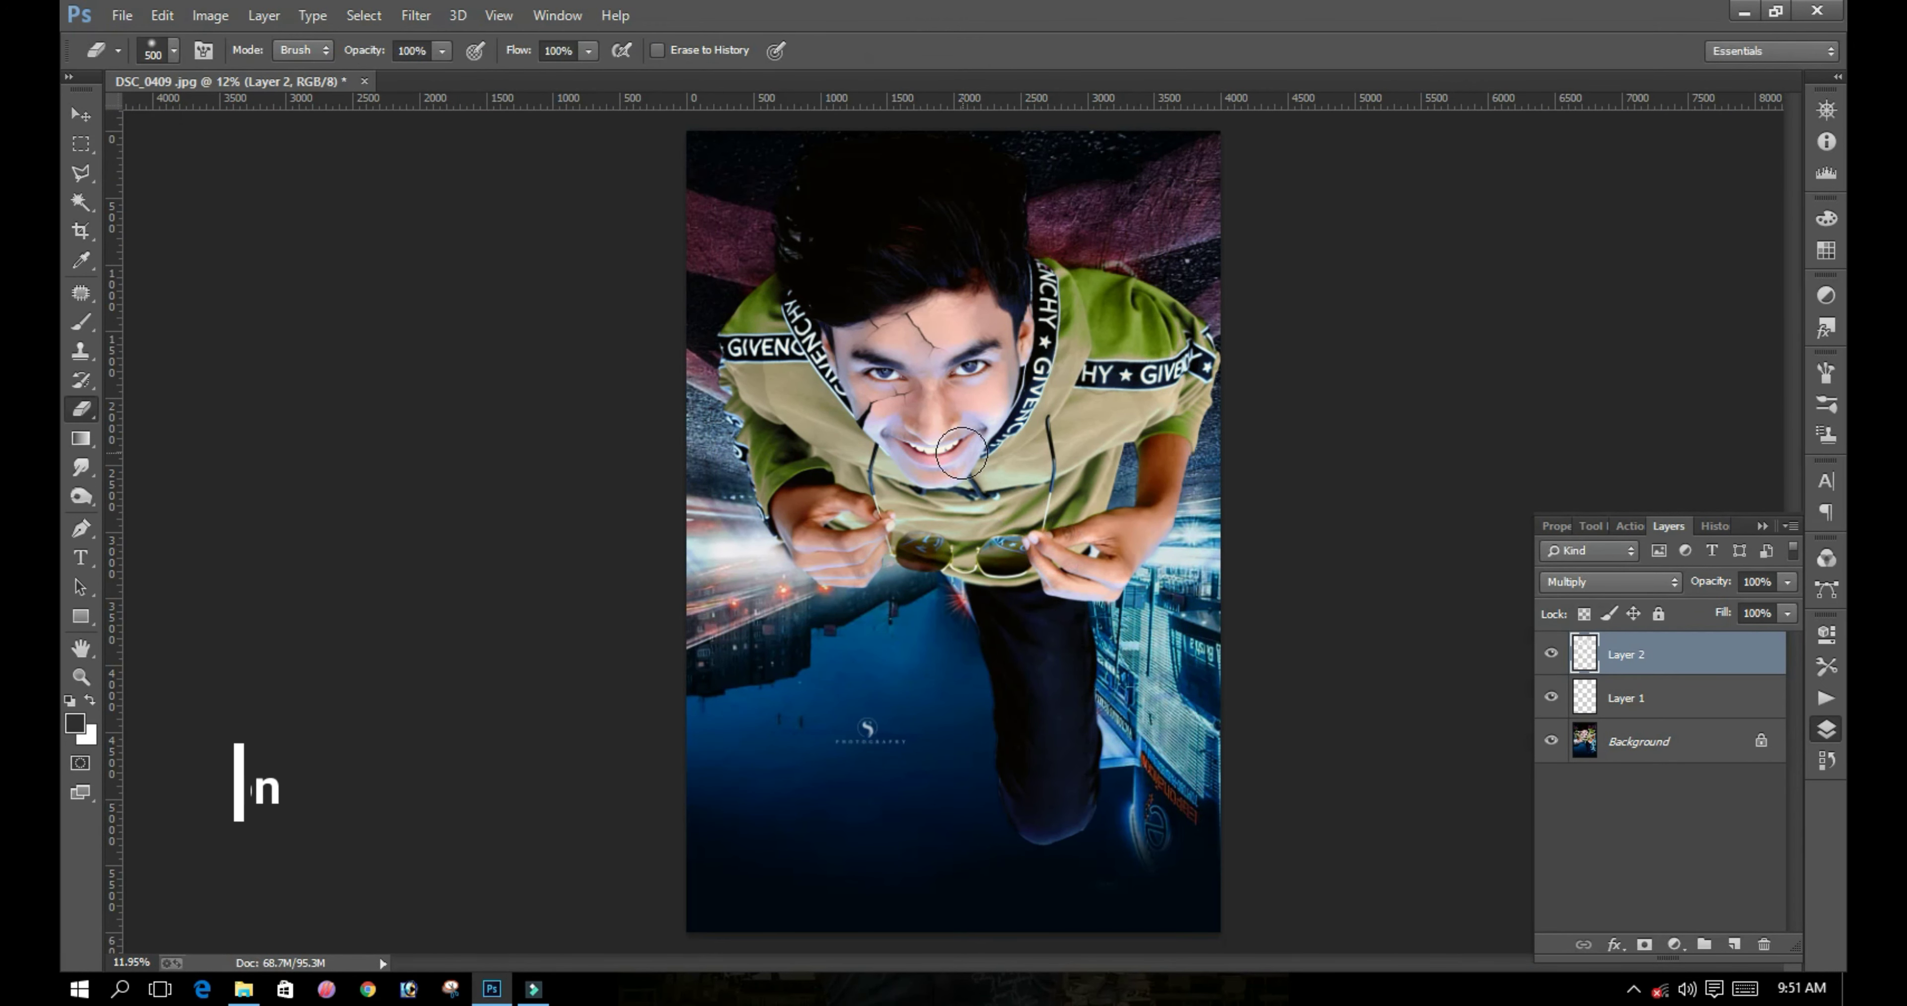
key("v")
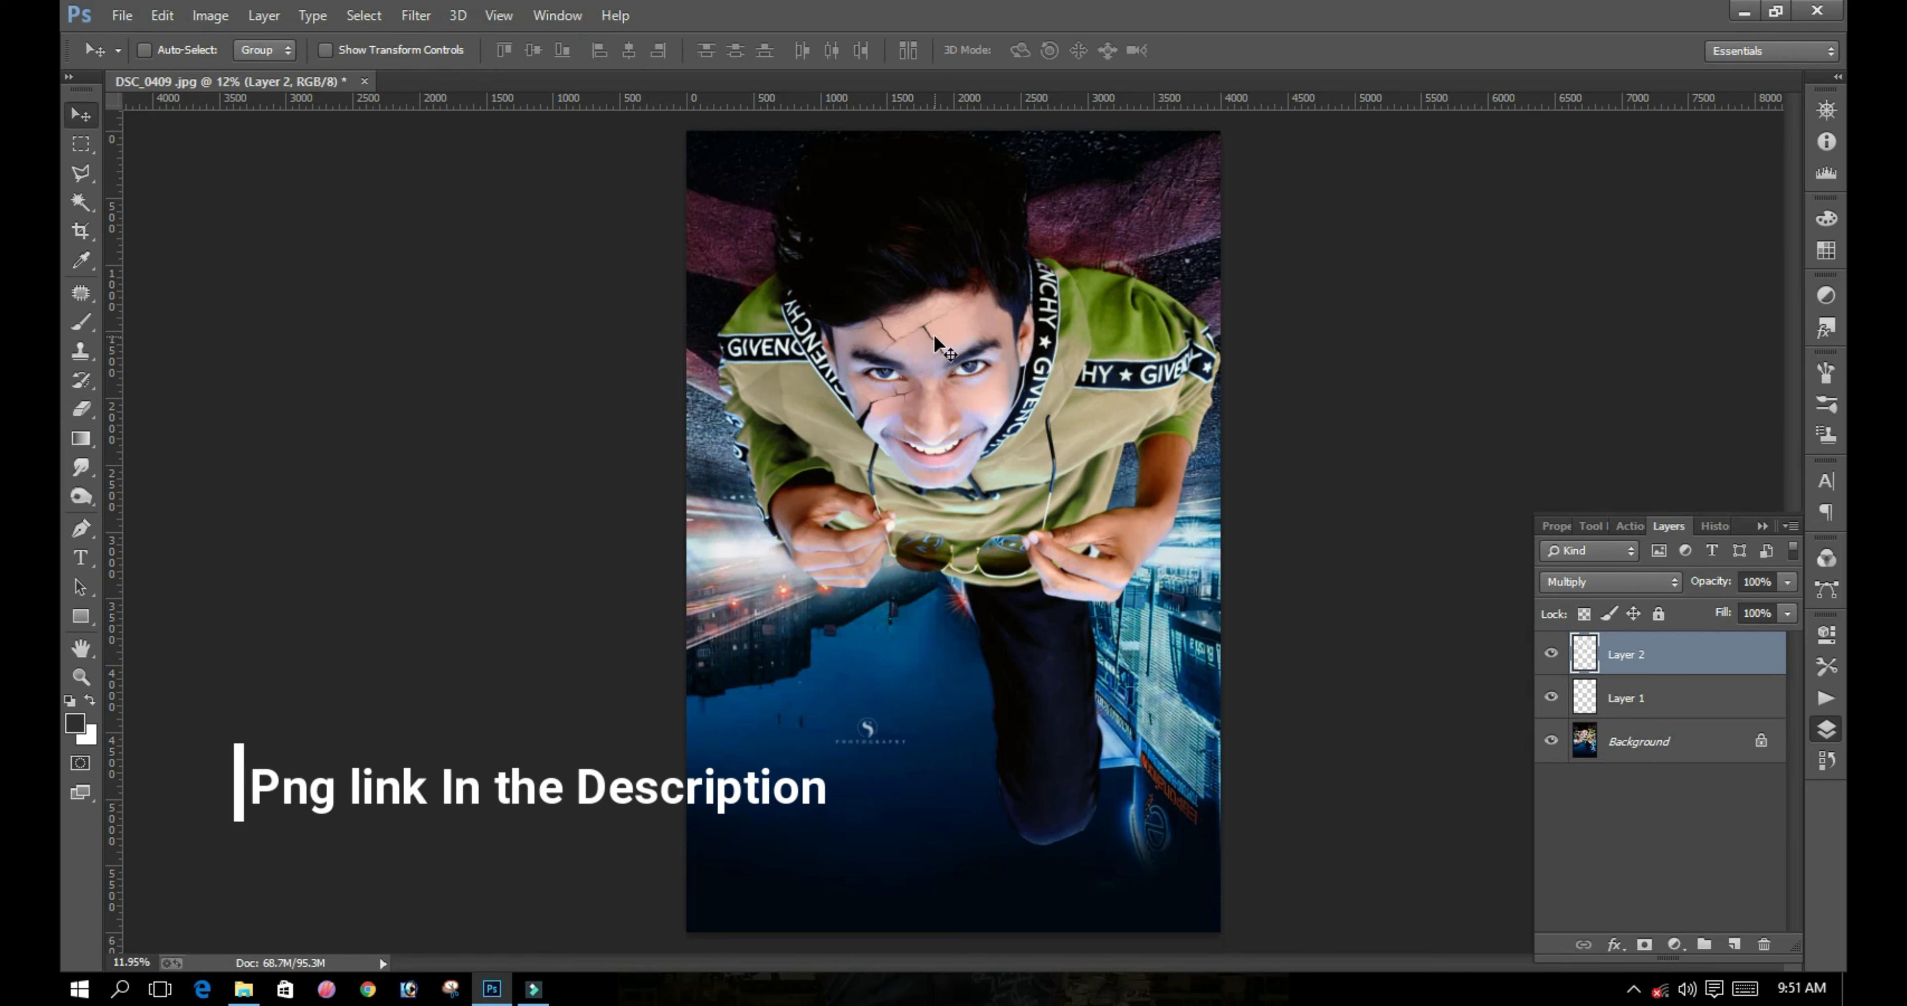
Step: Enlarge the eraser to 1400 px and clear Layer 2's stray remnants around the hoodie and lower body
key("e")
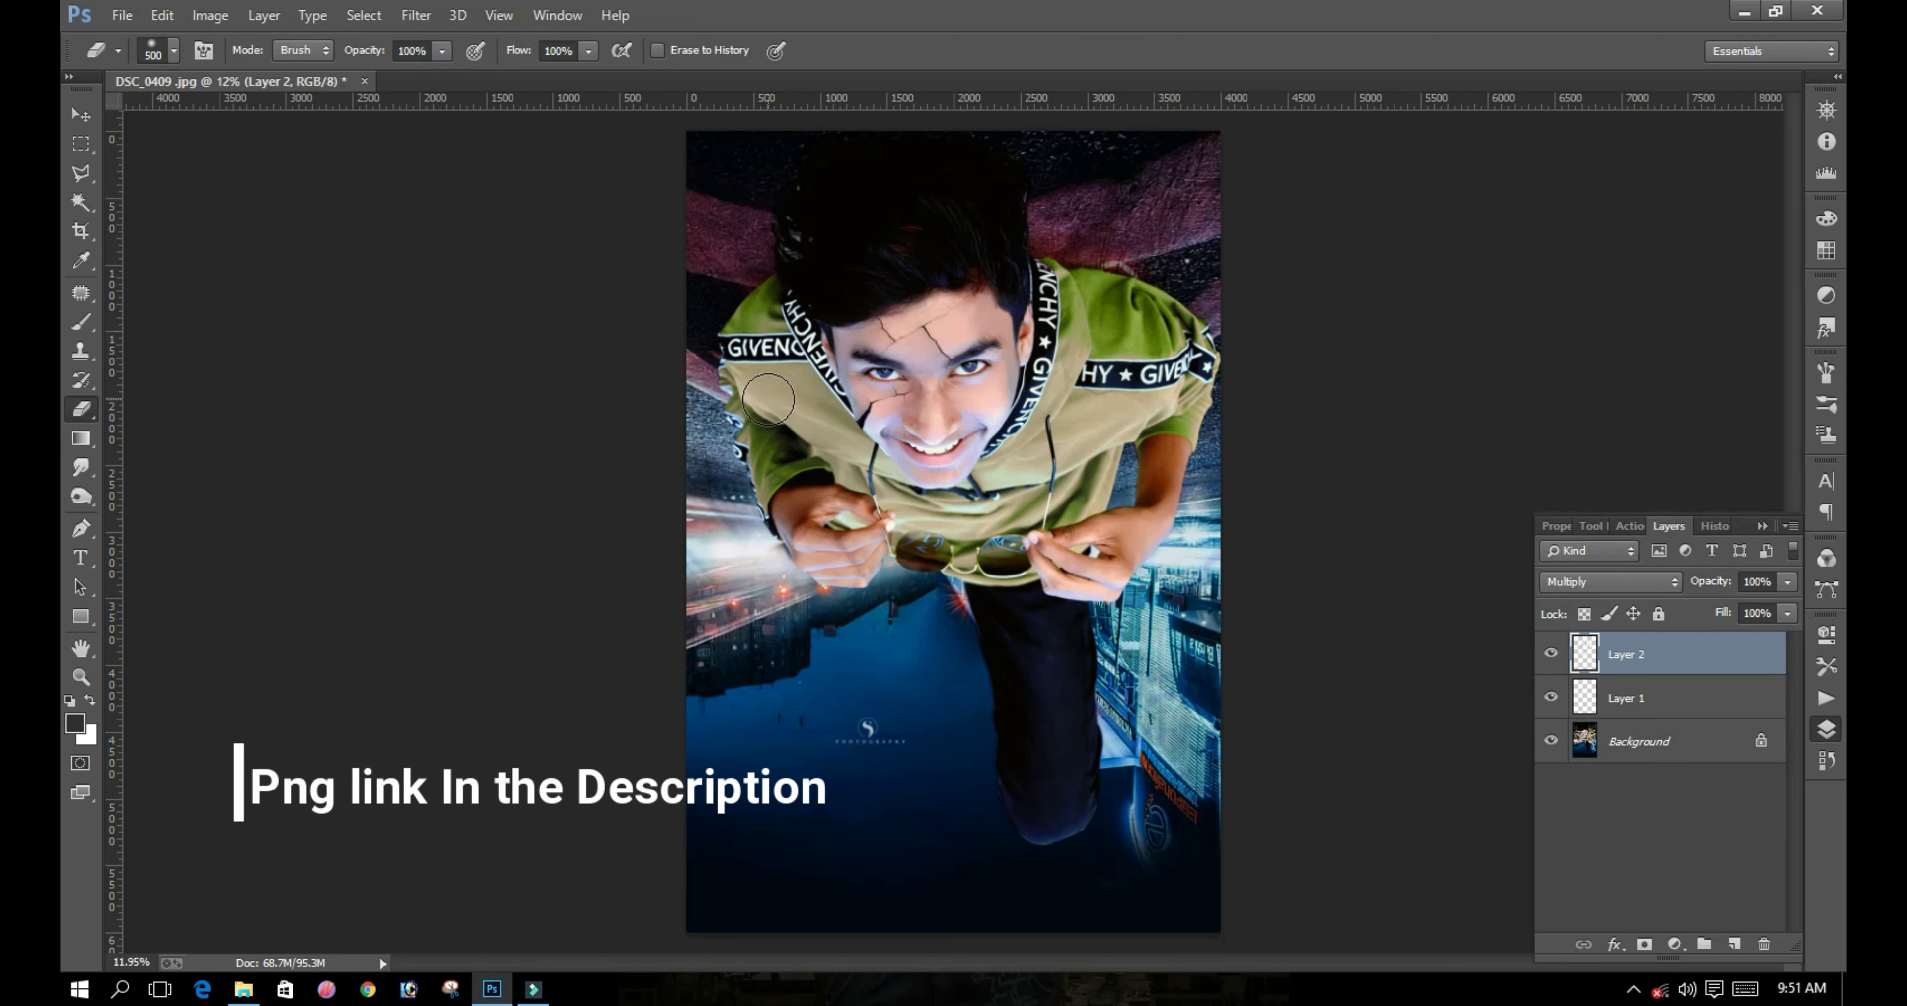
key("bracketright")
key("bracketright")
key("bracketright")
key("bracketright")
key("bracketright")
key("bracketright")
key("bracketright")
key("bracketright")
key("bracketright")
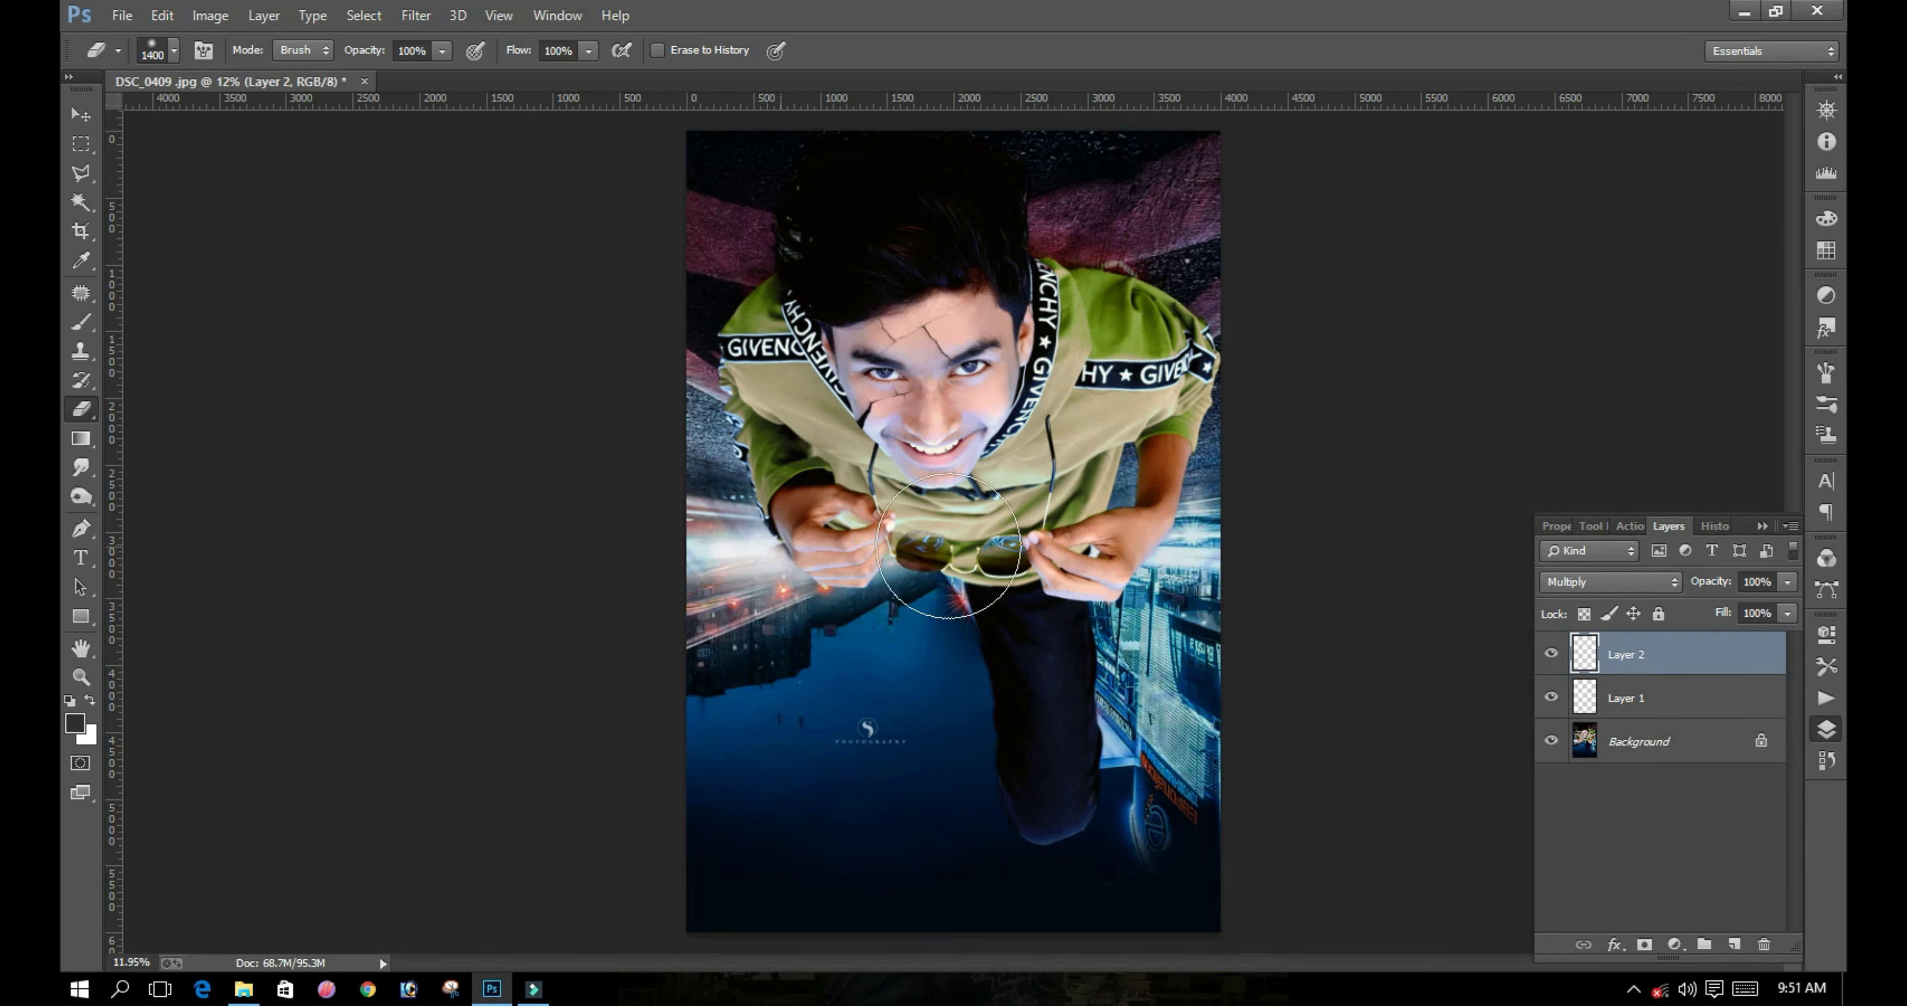
Step: Paste the crack texture as a new layer, enlarge it greatly and move it over the portrait's upper half
key("v")
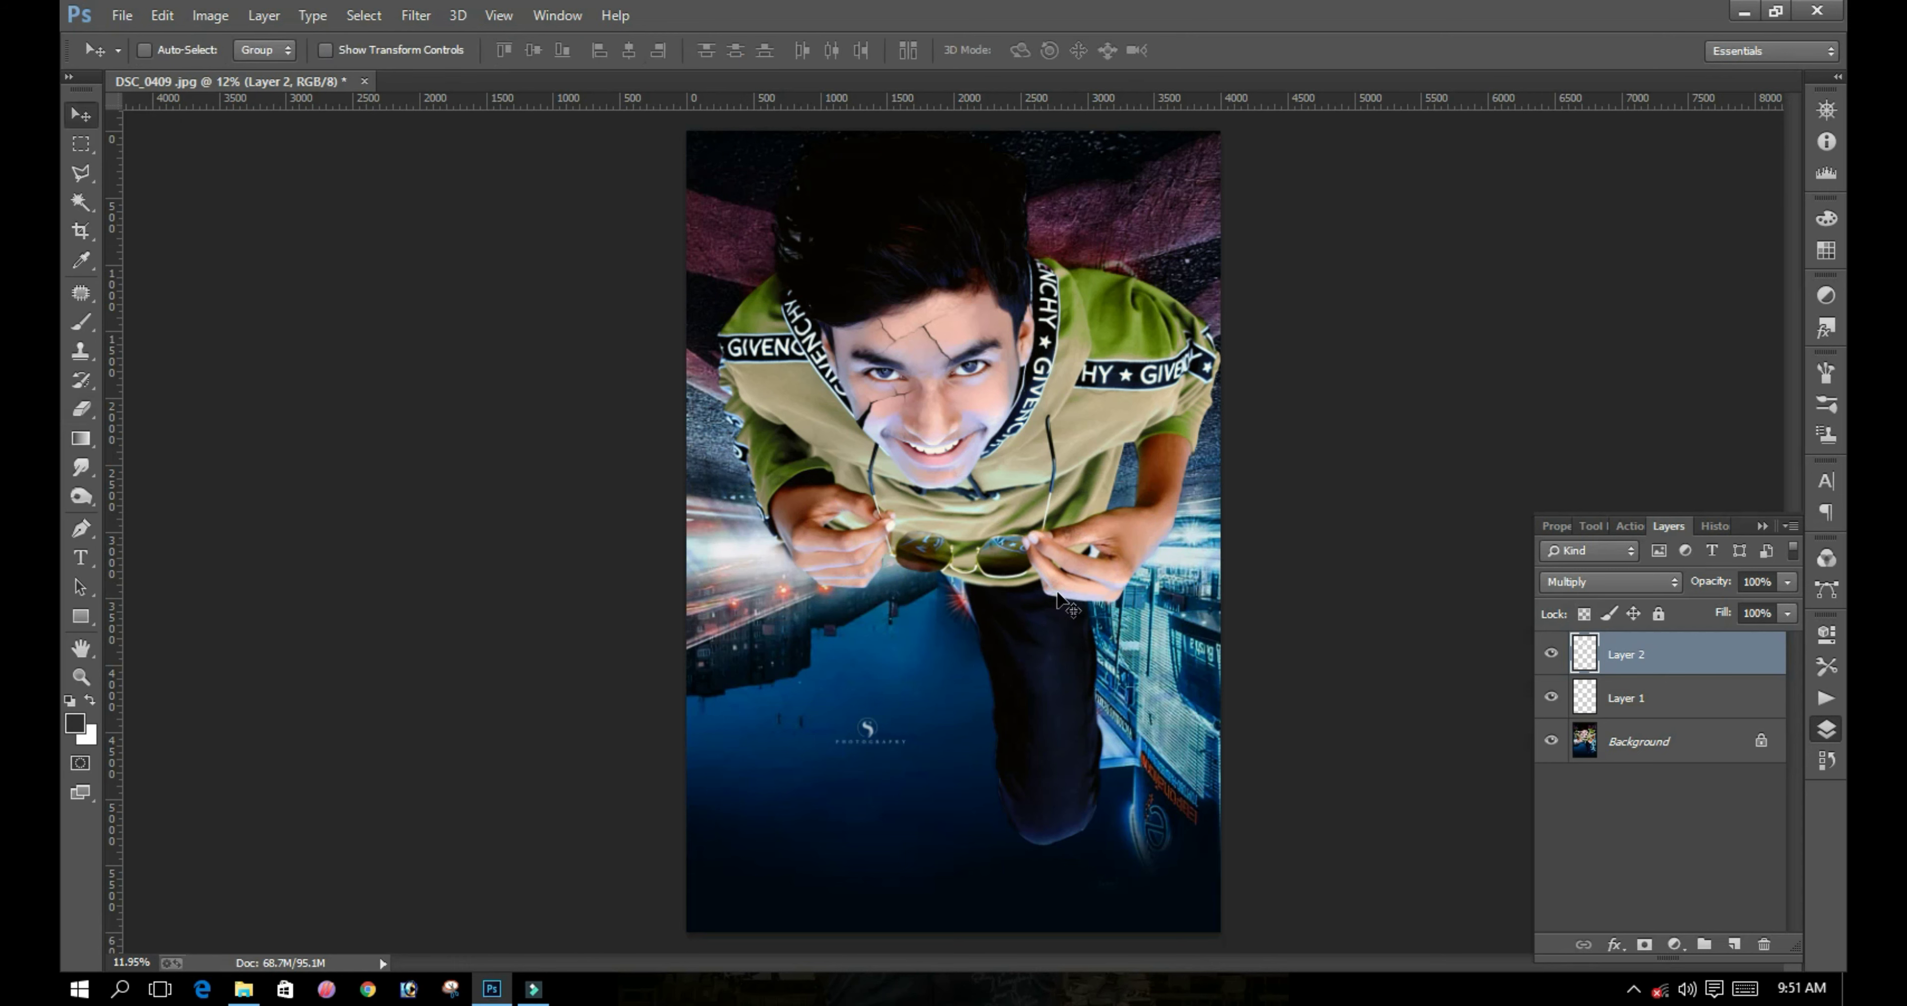
key("ctrl+v")
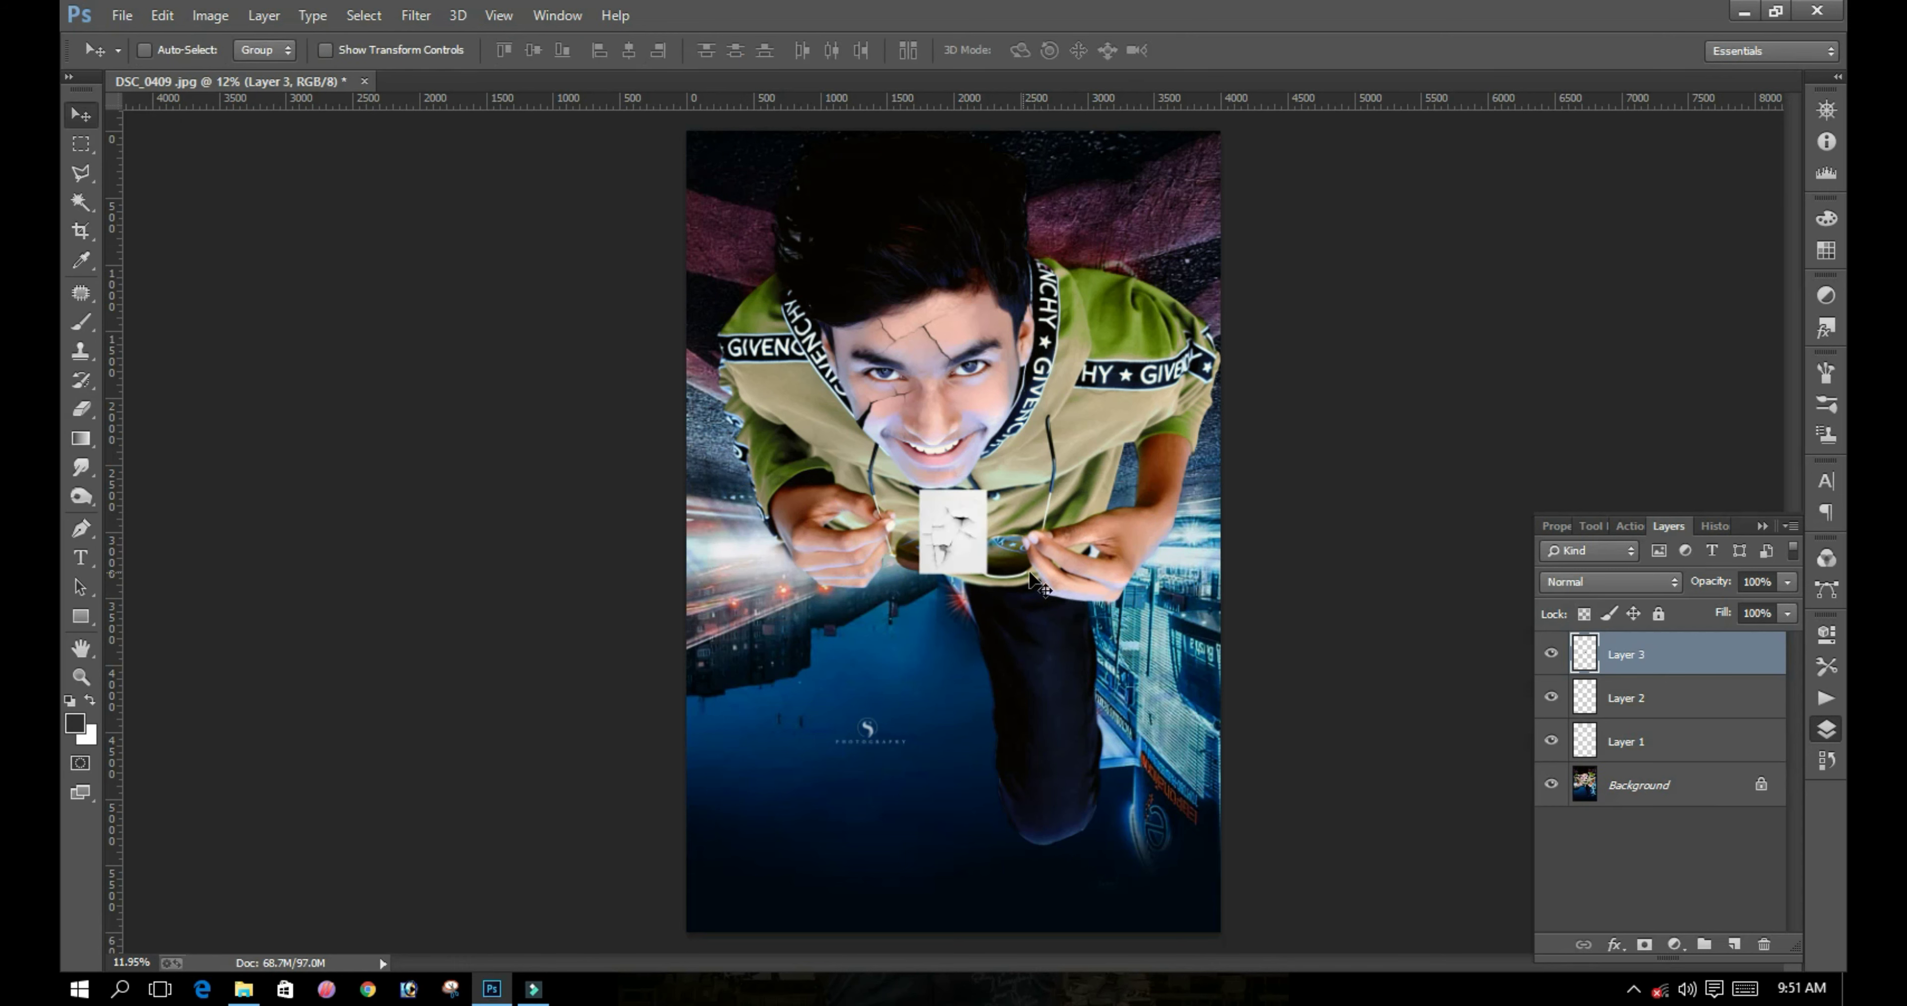
key("ctrl+t")
left_click_drag(989, 577, 1178, 811)
left_click_drag(1057, 693, 1200, 442)
key("Return")
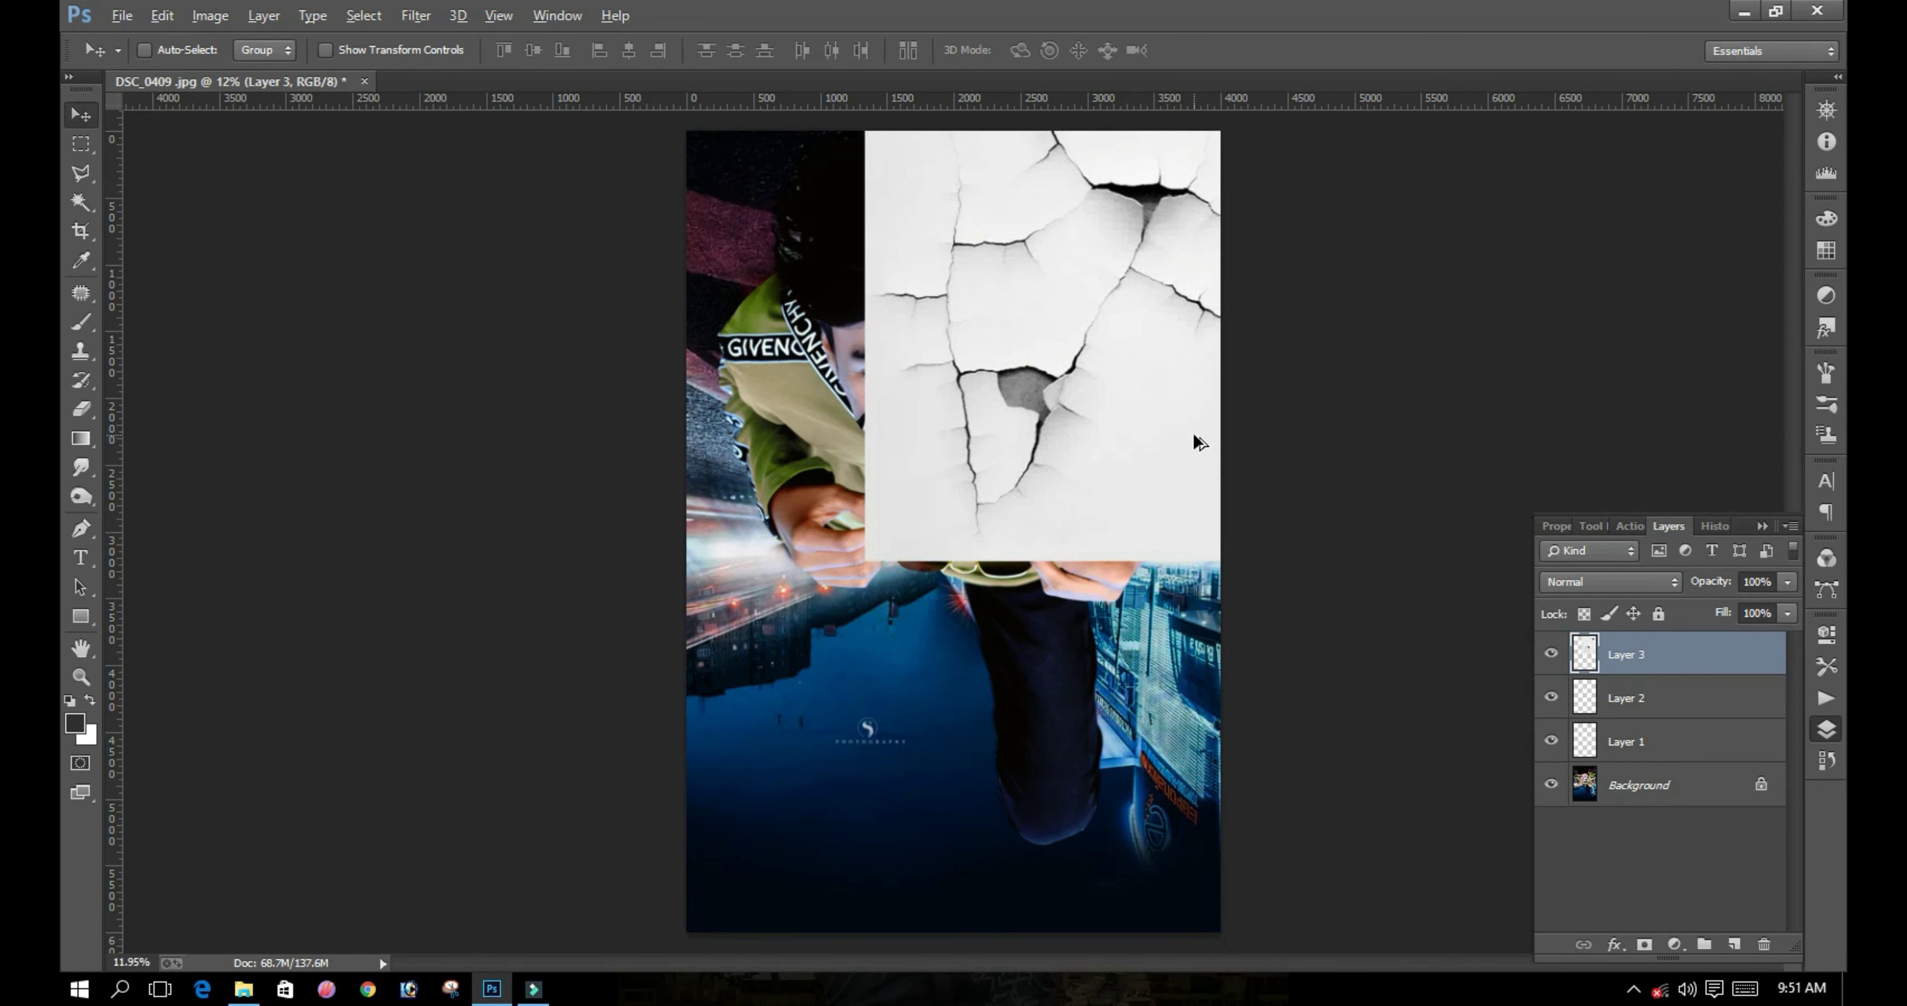
Step: Set Layer 3 to Multiply, scale it to about 70% and rotate it about -25° so its dark hole sits on the cheek
key("shift+alt+m")
left_click_drag(971, 538, 959, 562)
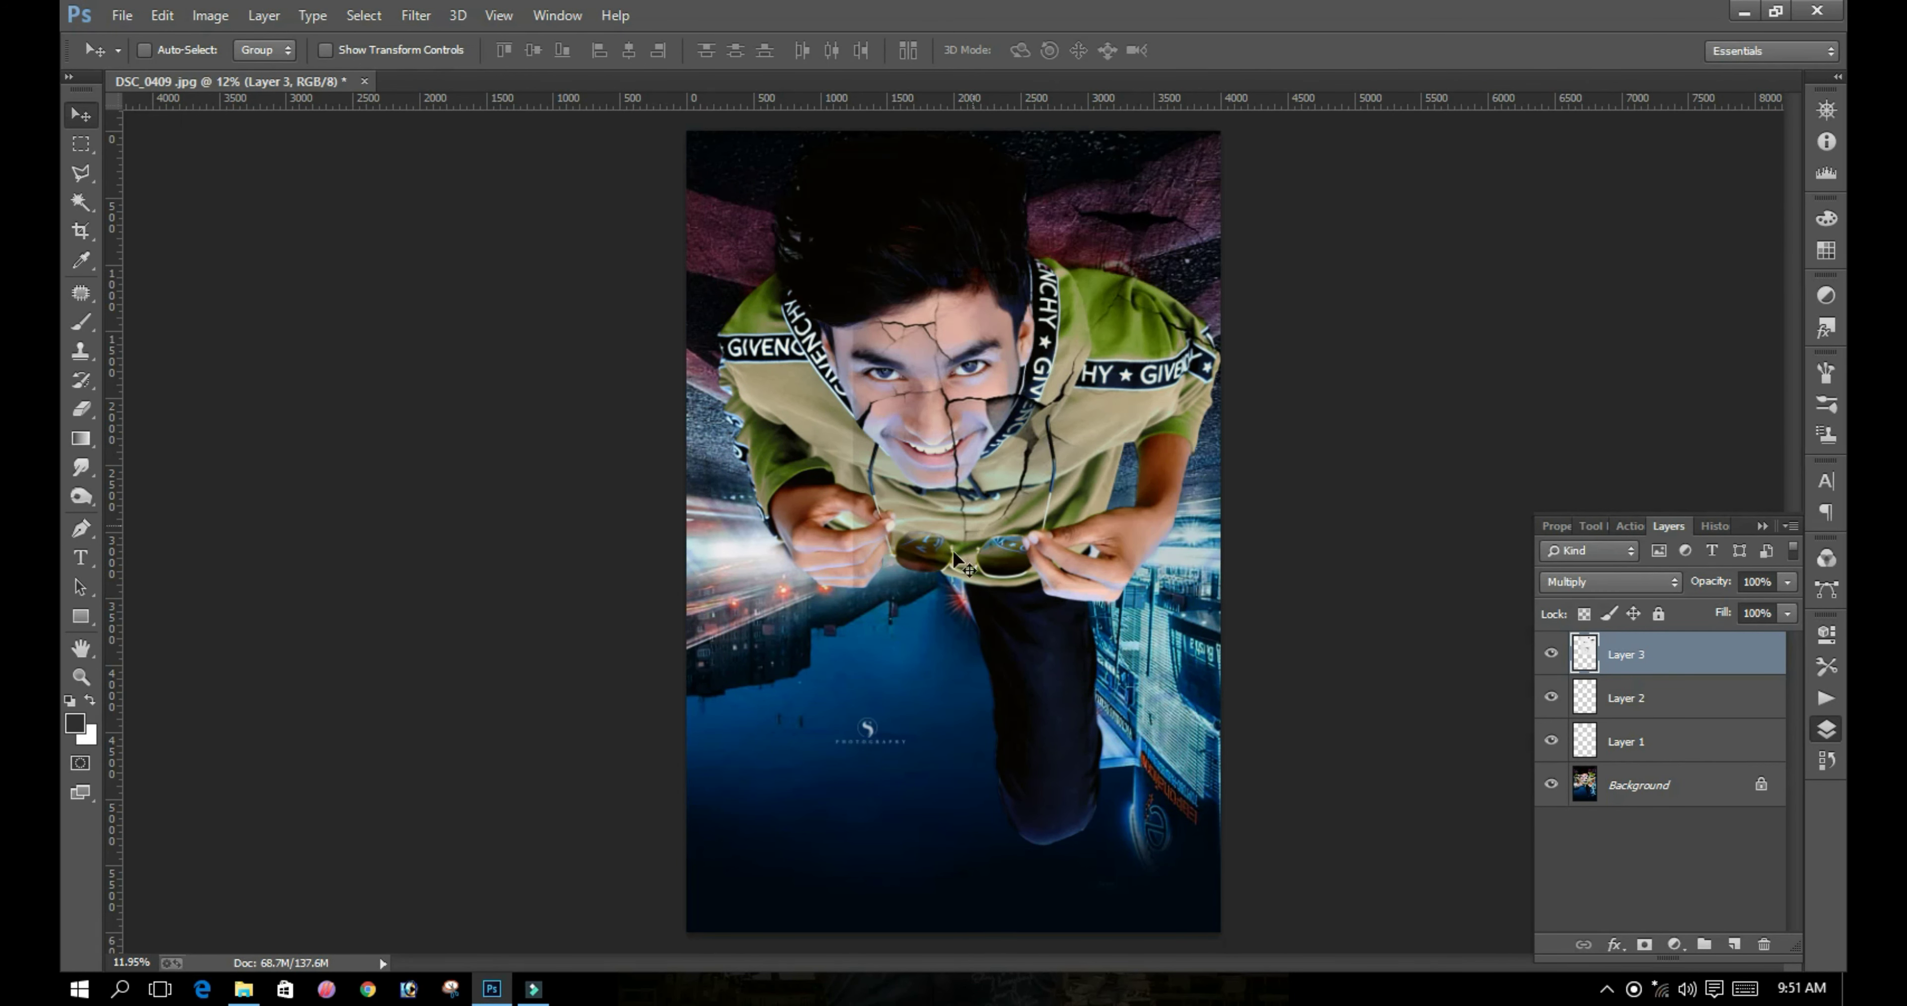
key("ctrl+t")
left_click_drag(844, 585, 962, 658)
left_click_drag(1110, 512, 1042, 494)
left_click_drag(947, 588, 999, 488)
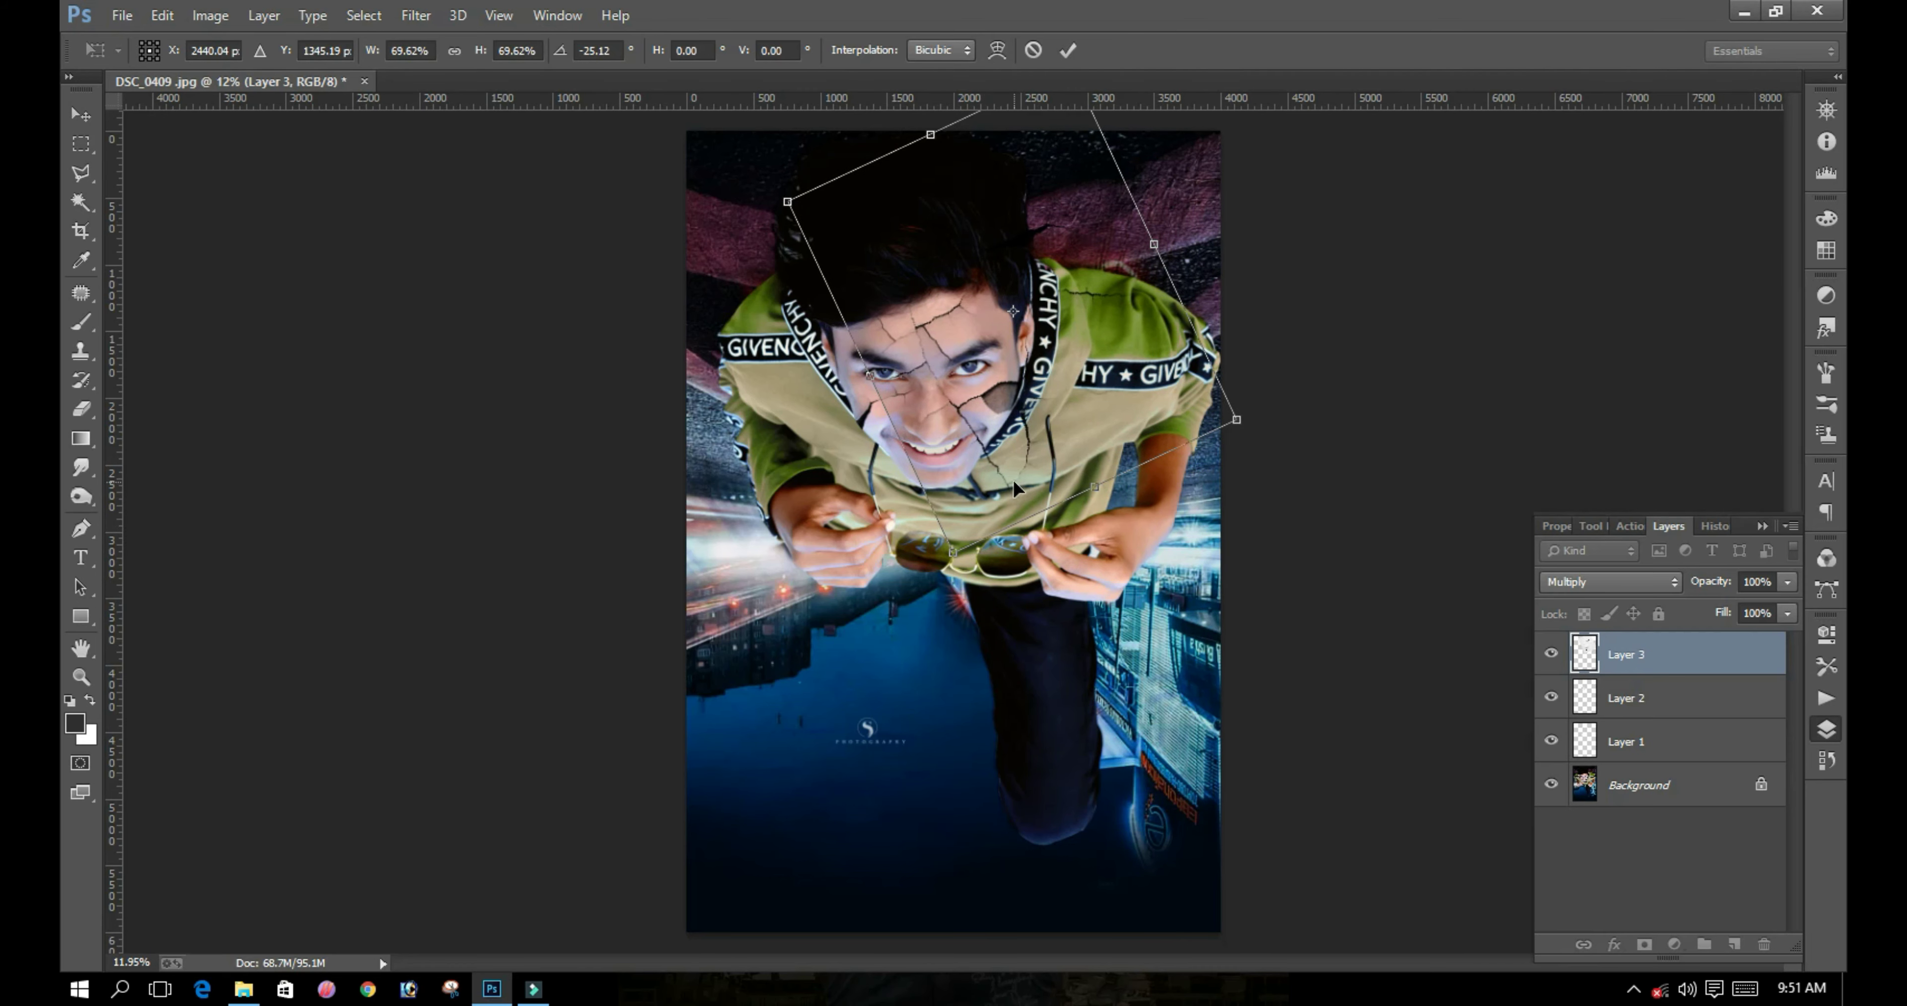
key("Return")
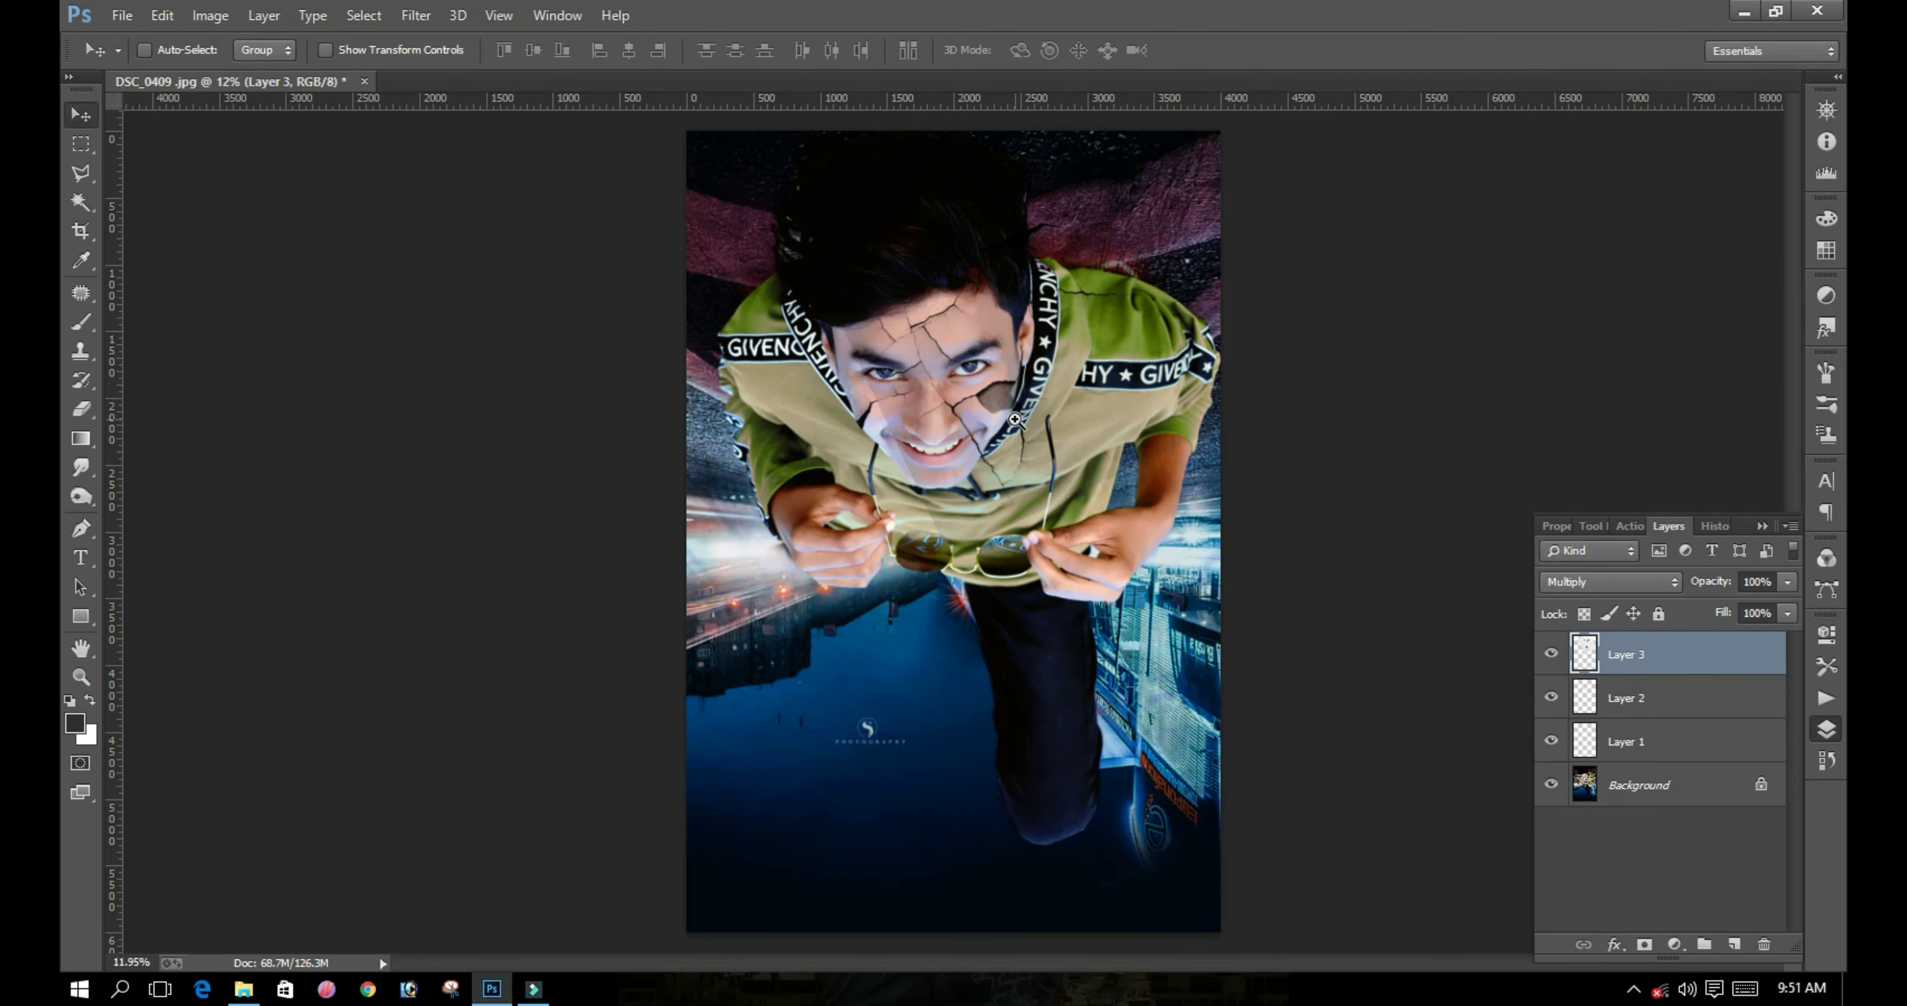
Step: Outline the dark hole on the cheek with the Polygonal Lasso and delete the rest of Layer 3 outside it
left_click(1014, 418, "ctrl")
left_click(1014, 418, "ctrl")
left_click(1014, 418, "ctrl")
left_click(1014, 418, "ctrl")
mouse_move(1023, 329)
left_mouse_down()
mouse_move(1054, 340)
mouse_move(1026, 342)
left_mouse_up()
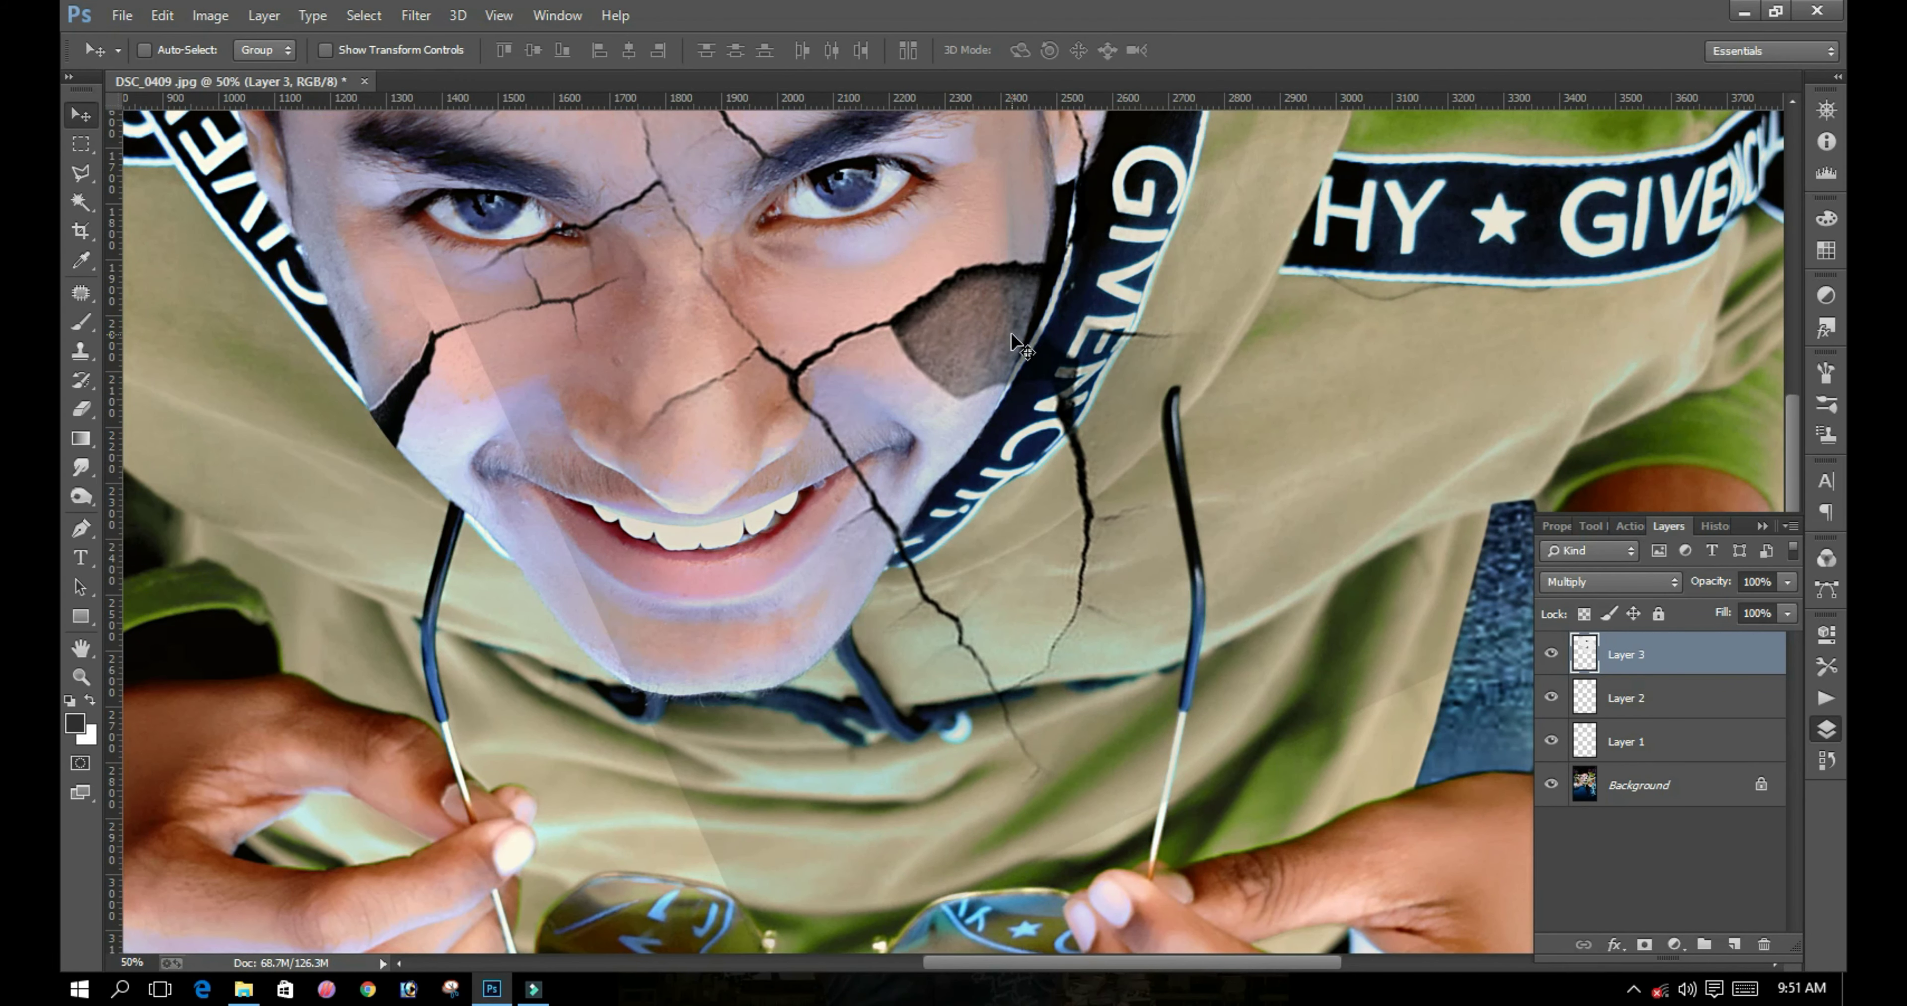
key("l")
left_click(1059, 302, "ctrl")
left_click(1058, 302, "ctrl")
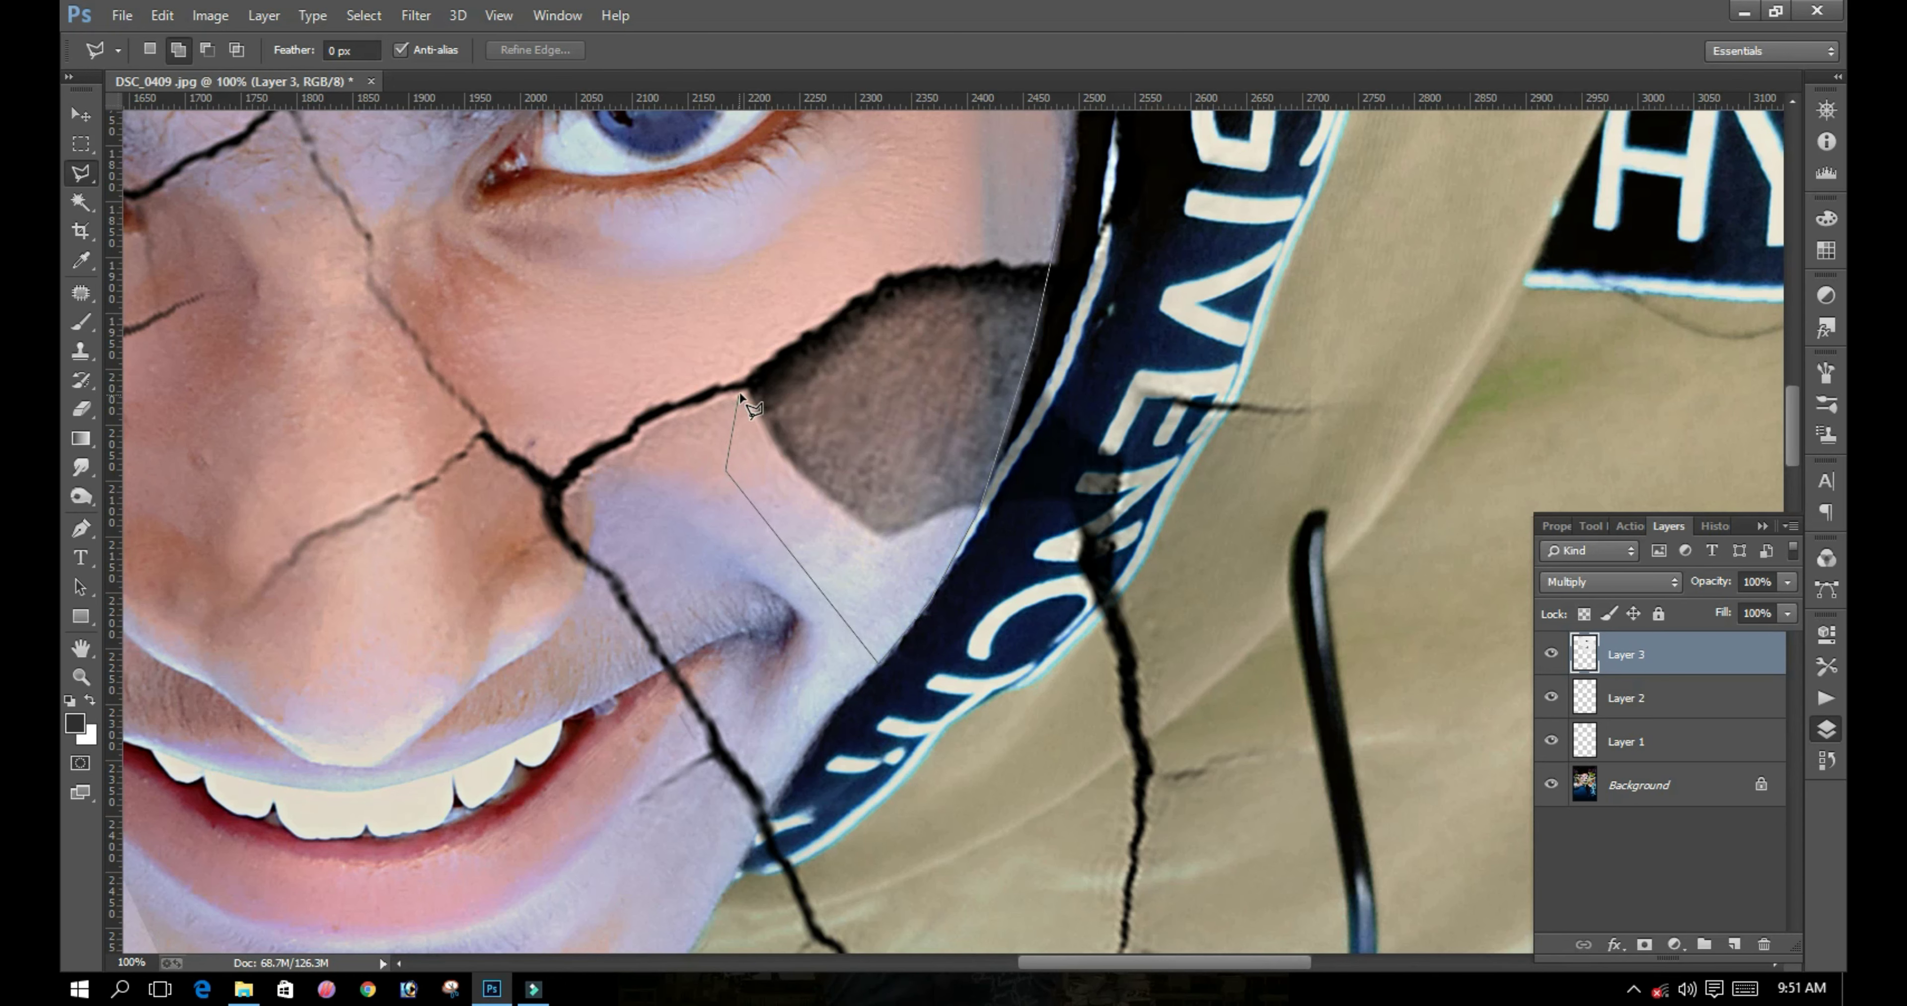
double_click(892, 221)
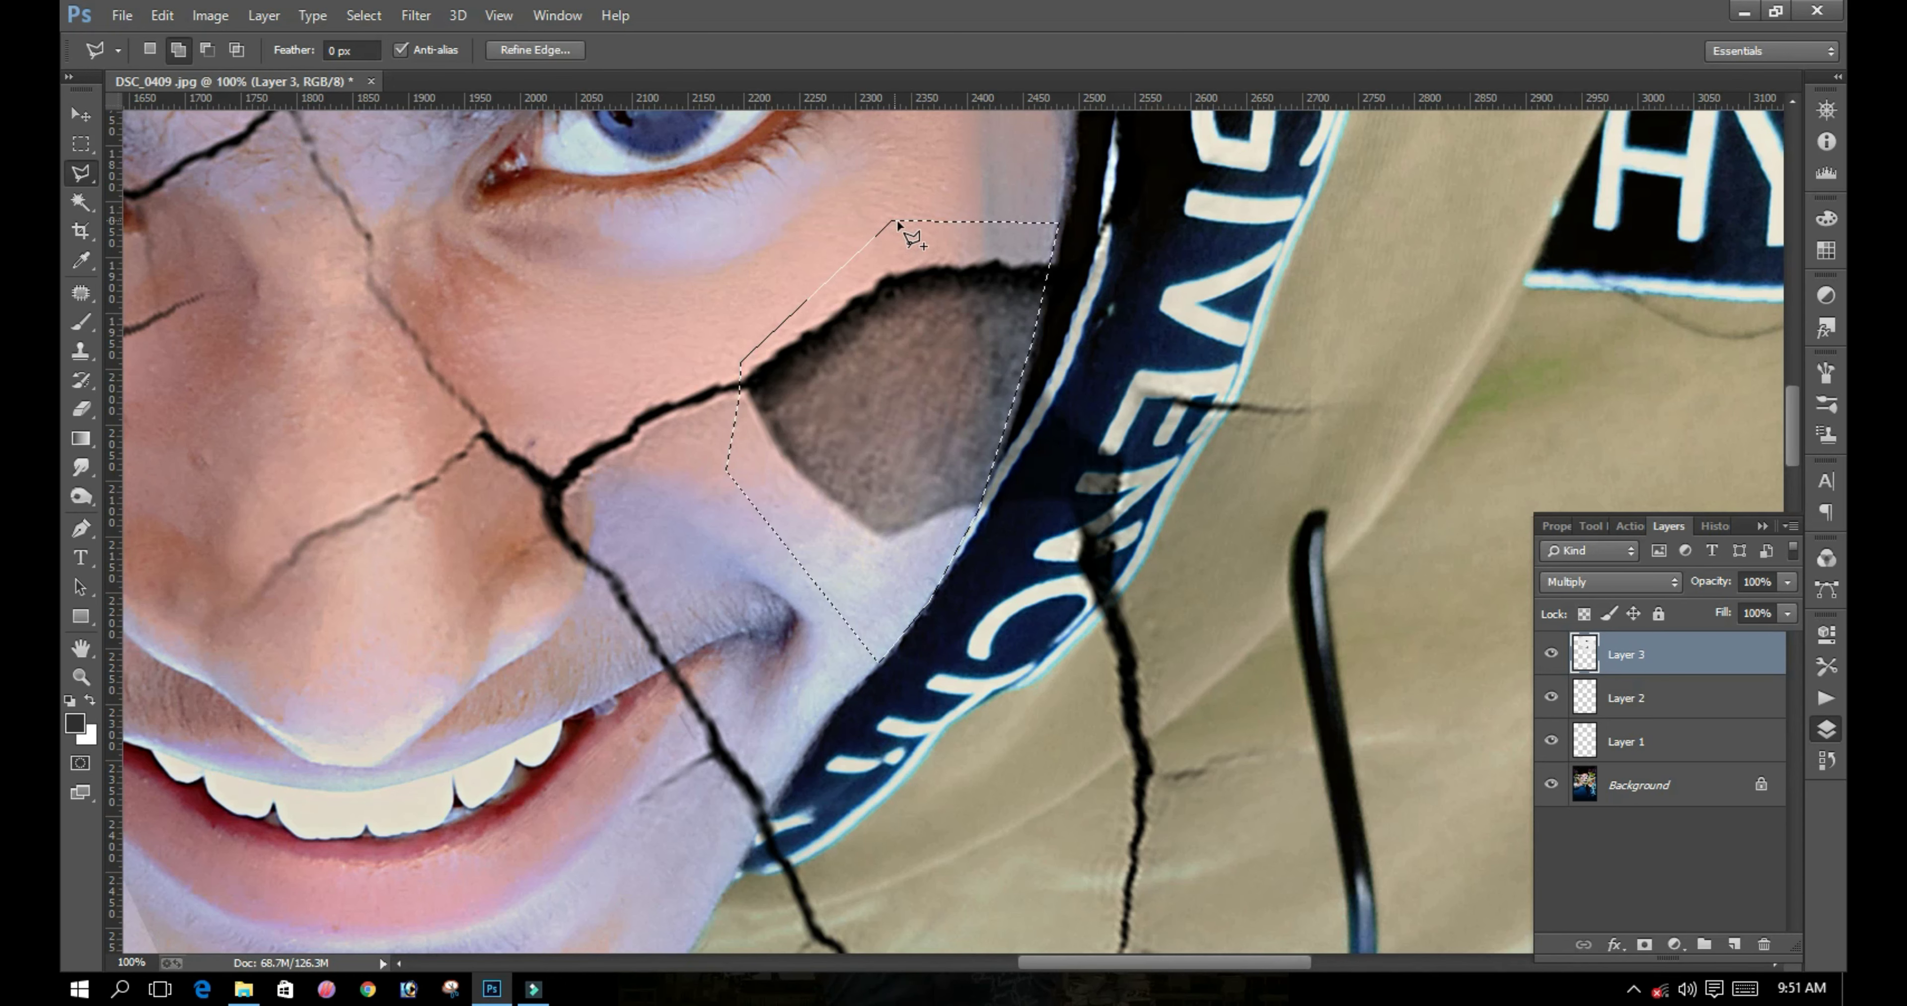
key("ctrl+shift+i")
key("Delete")
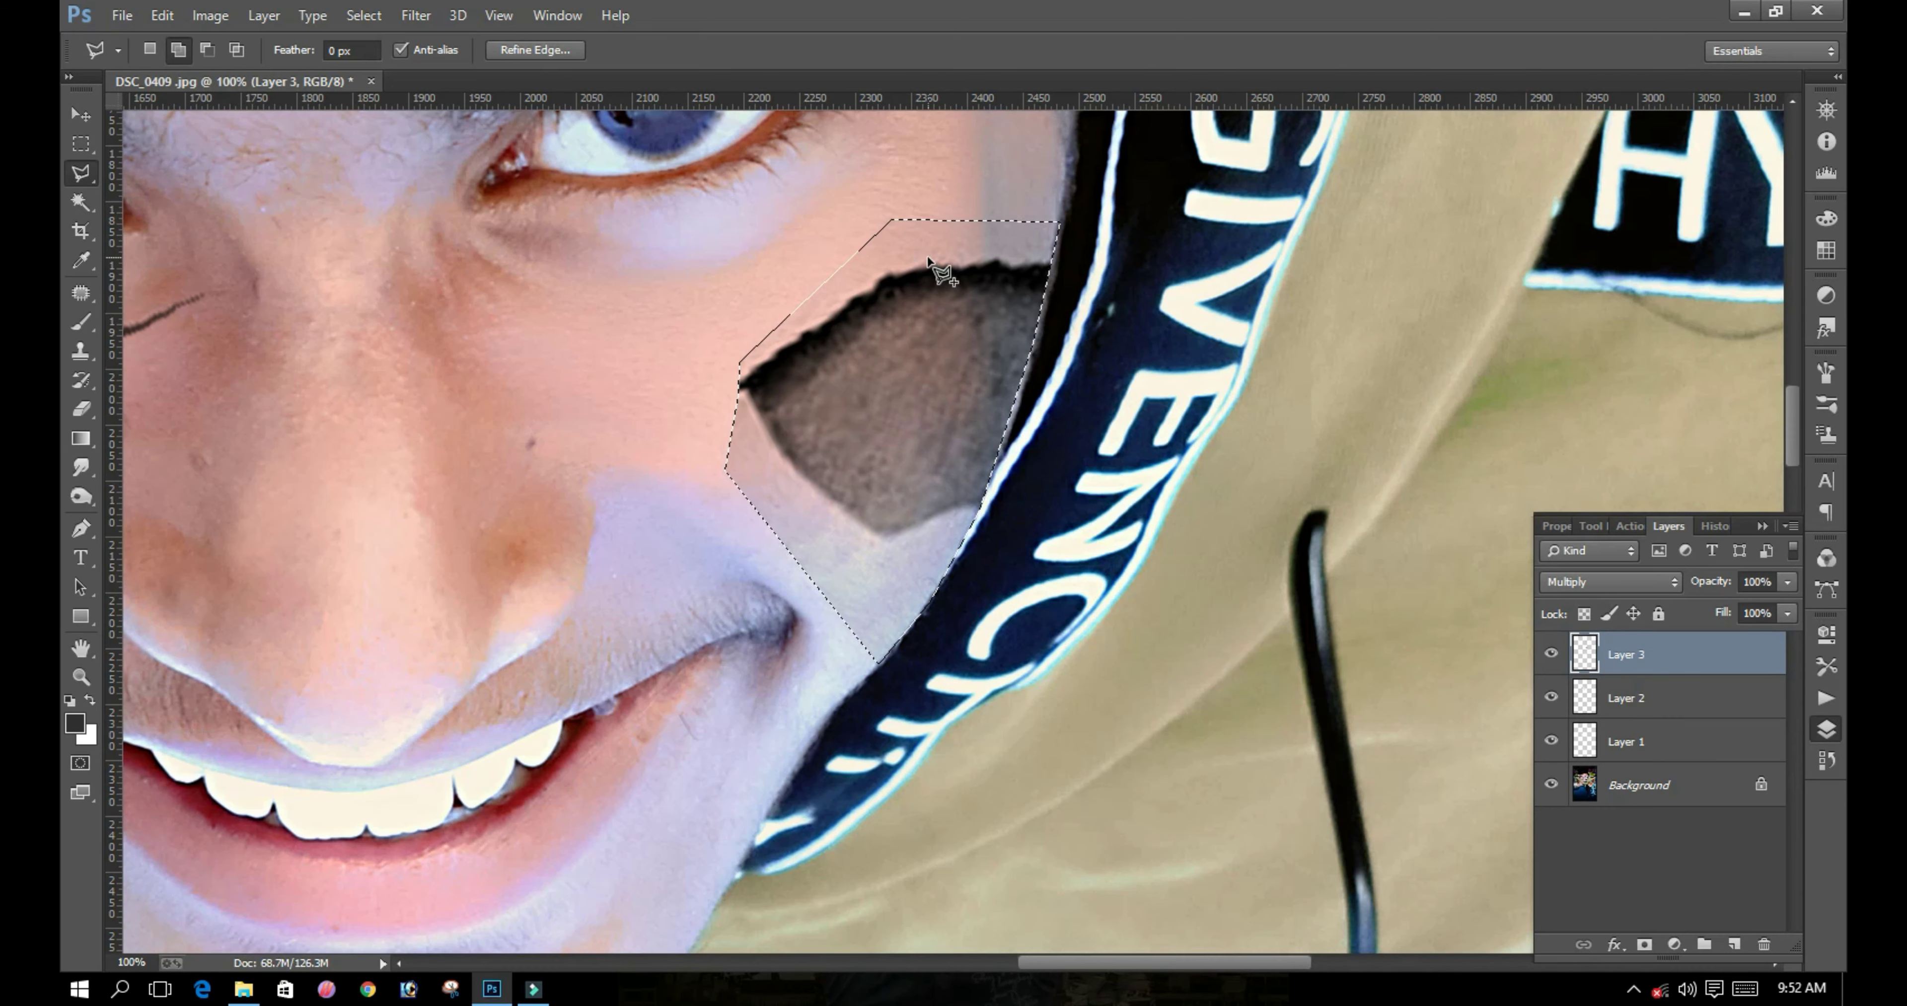
key("ctrl+d")
Step: Erase Layer 3's remaining texture border around the cheek hole, using the eraser at 150 px and 100 px
key("e")
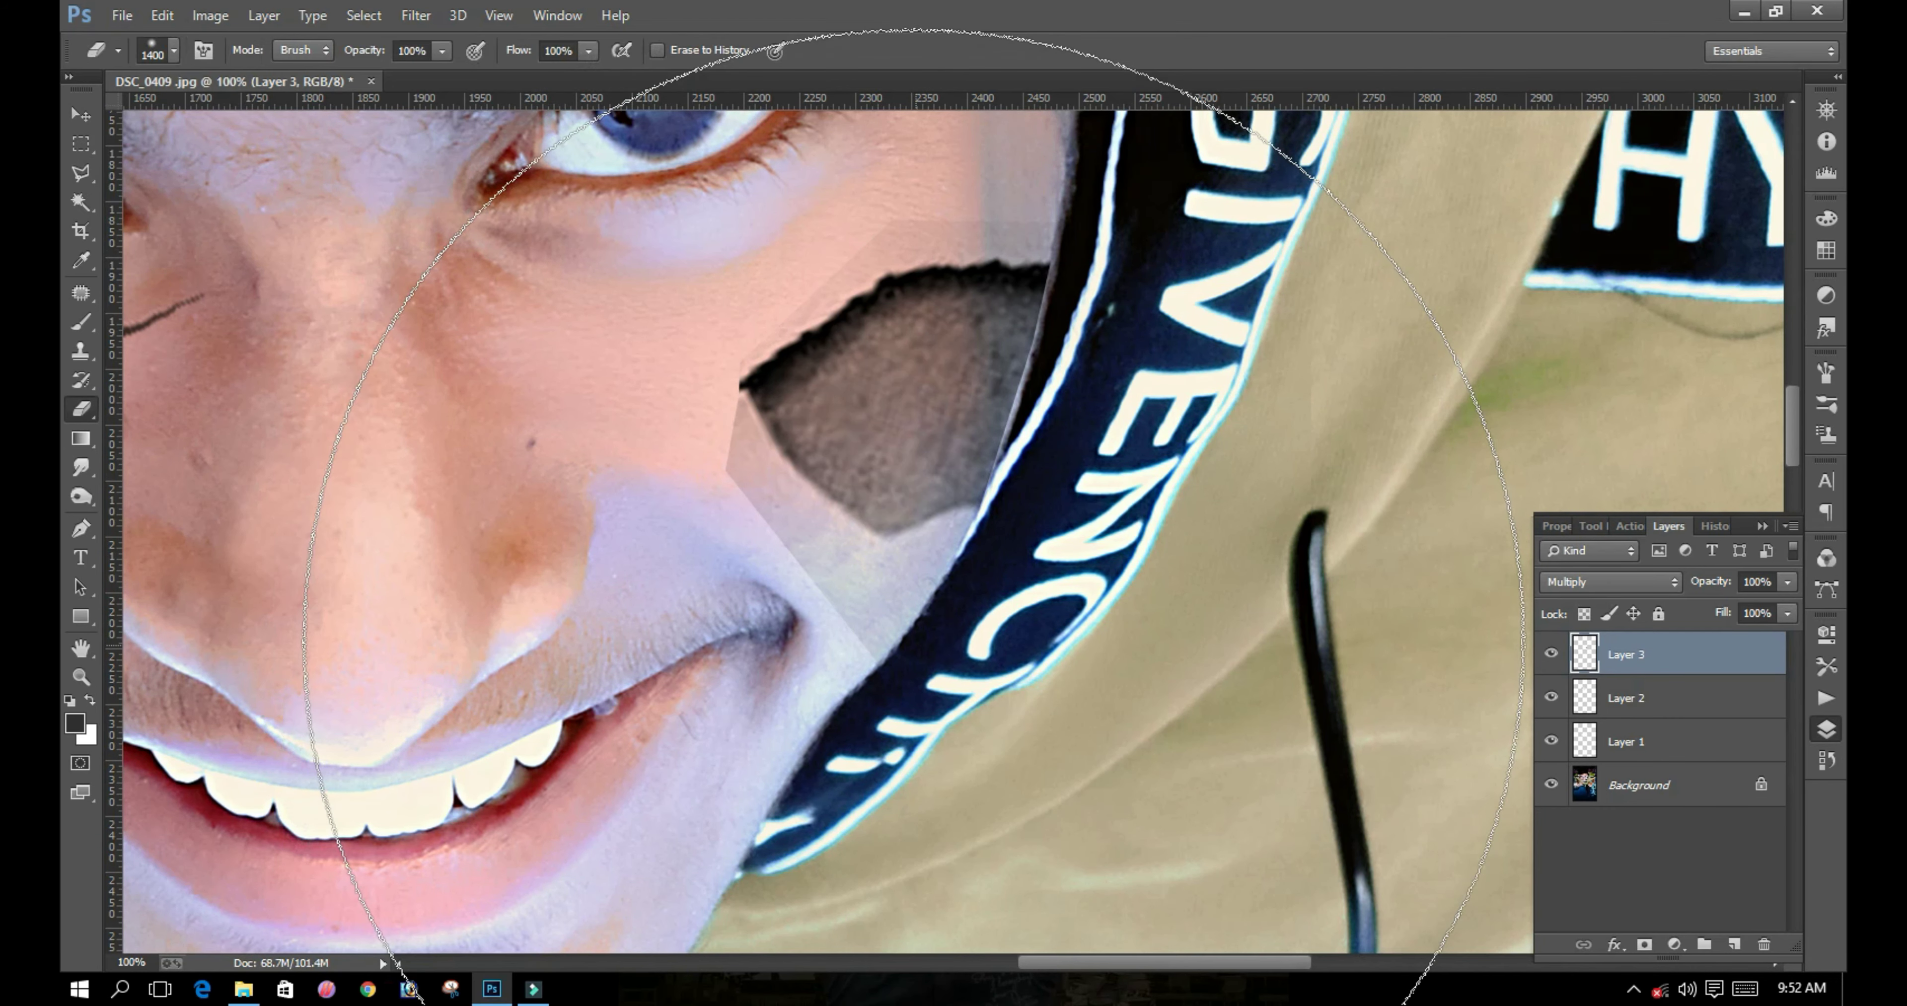
key("bracketleft")
key("bracketleft")
key("bracketleft")
key("bracketleft")
key("bracketleft")
key("bracketleft")
key("bracketright")
key("bracketright")
mouse_move(940, 624)
left_mouse_down()
mouse_move(716, 619)
mouse_move(796, 618)
mouse_move(697, 468)
mouse_move(705, 489)
mouse_move(681, 362)
left_mouse_up()
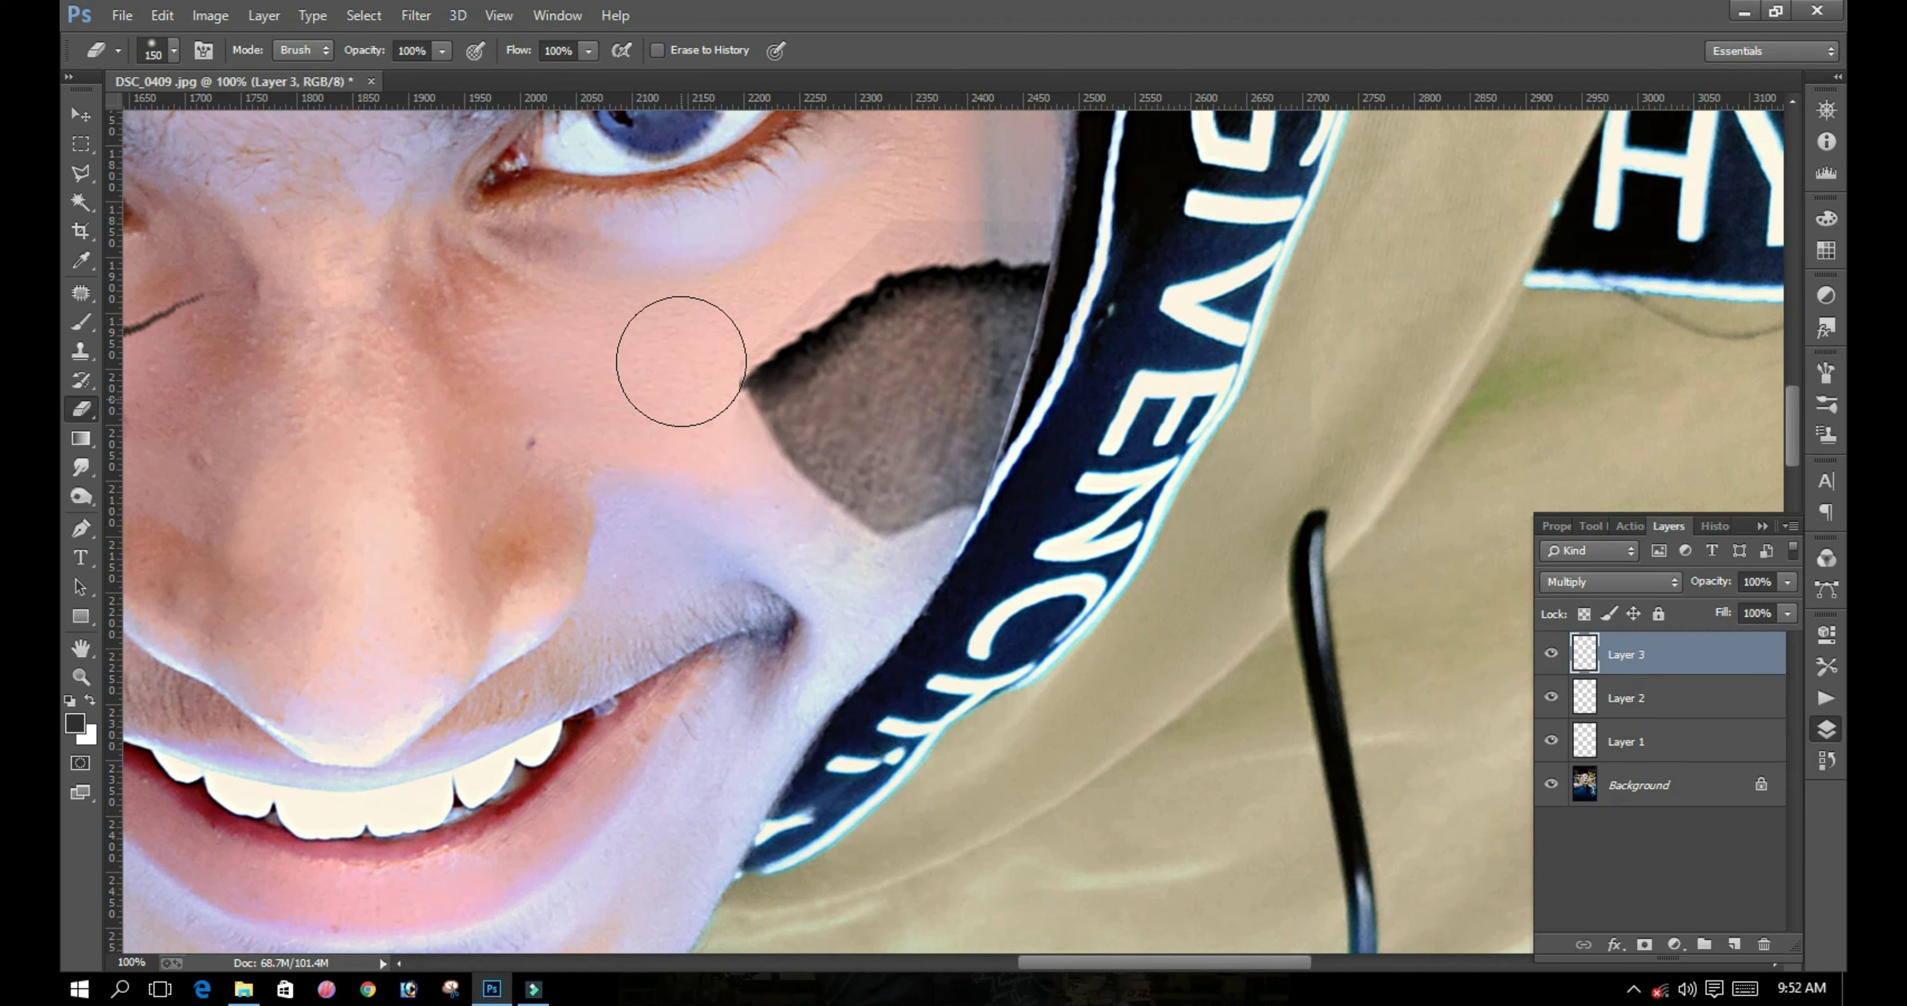
key("bracketleft")
key("bracketleft")
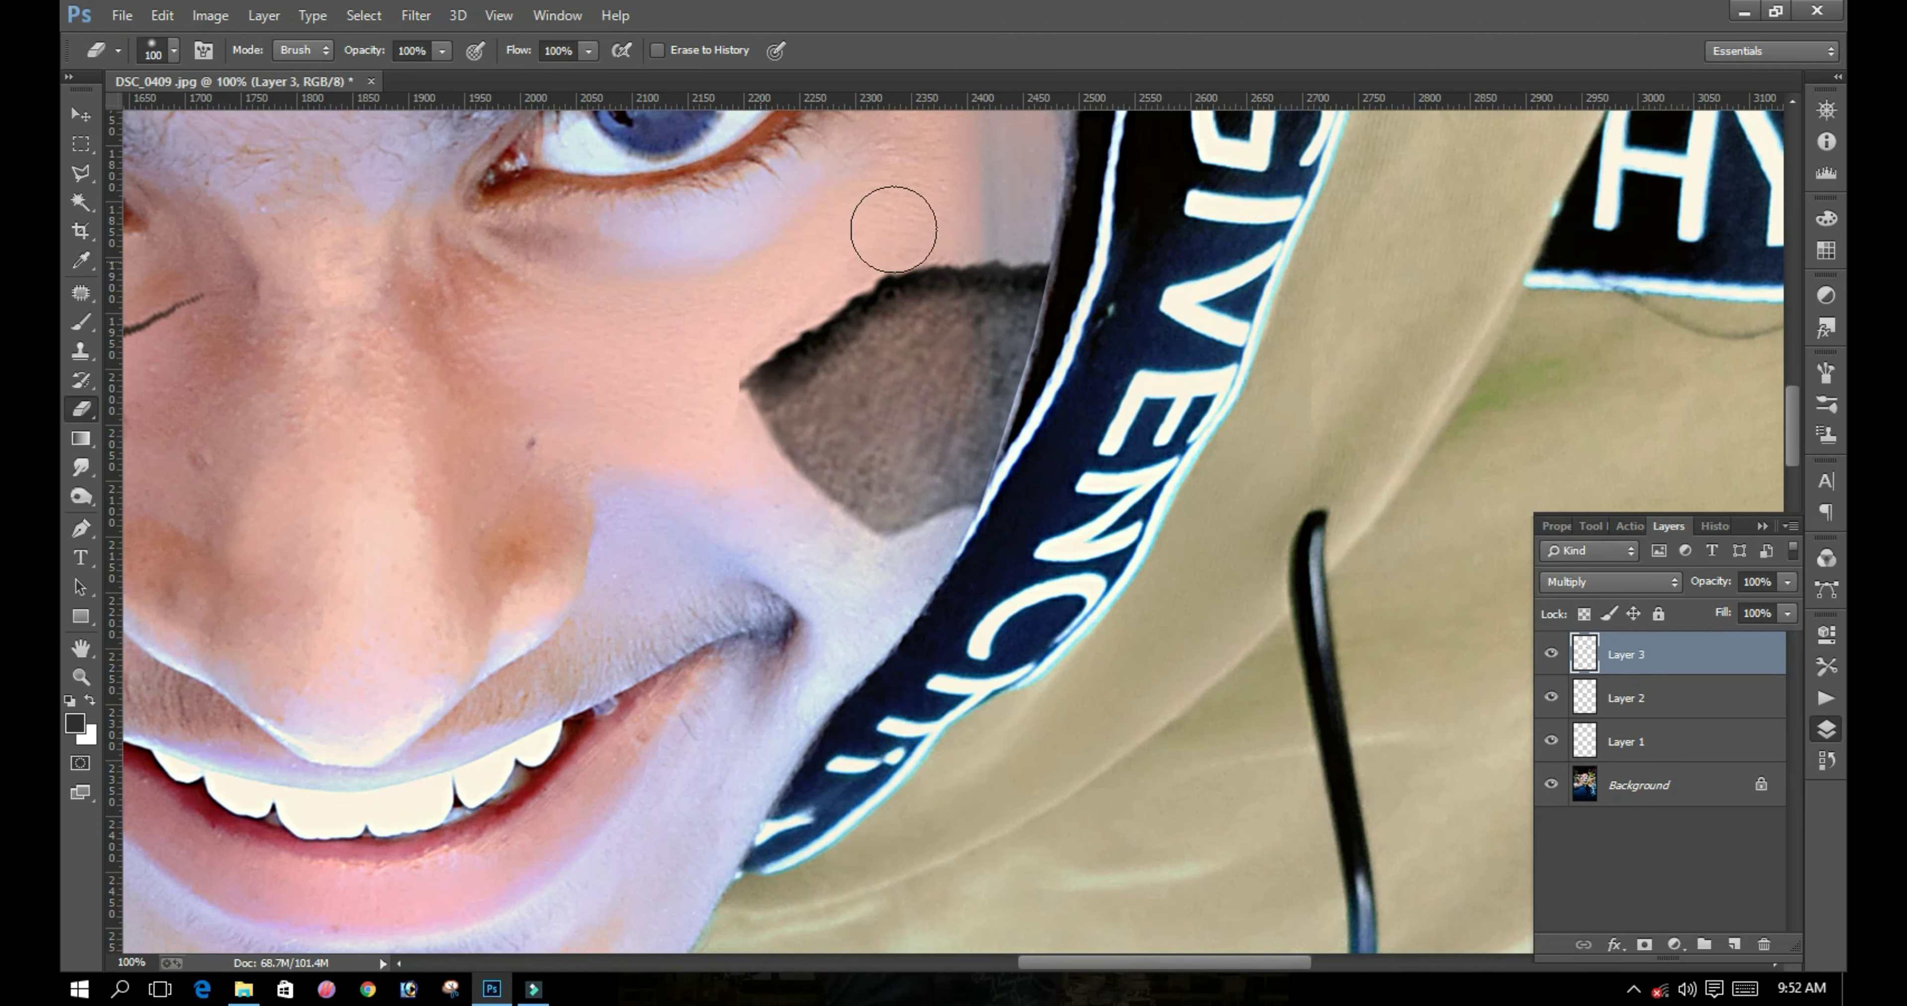
Step: Merge Layer 1, Layer 2 and Layer 3 into the Background
key("v")
key("ctrl+0")
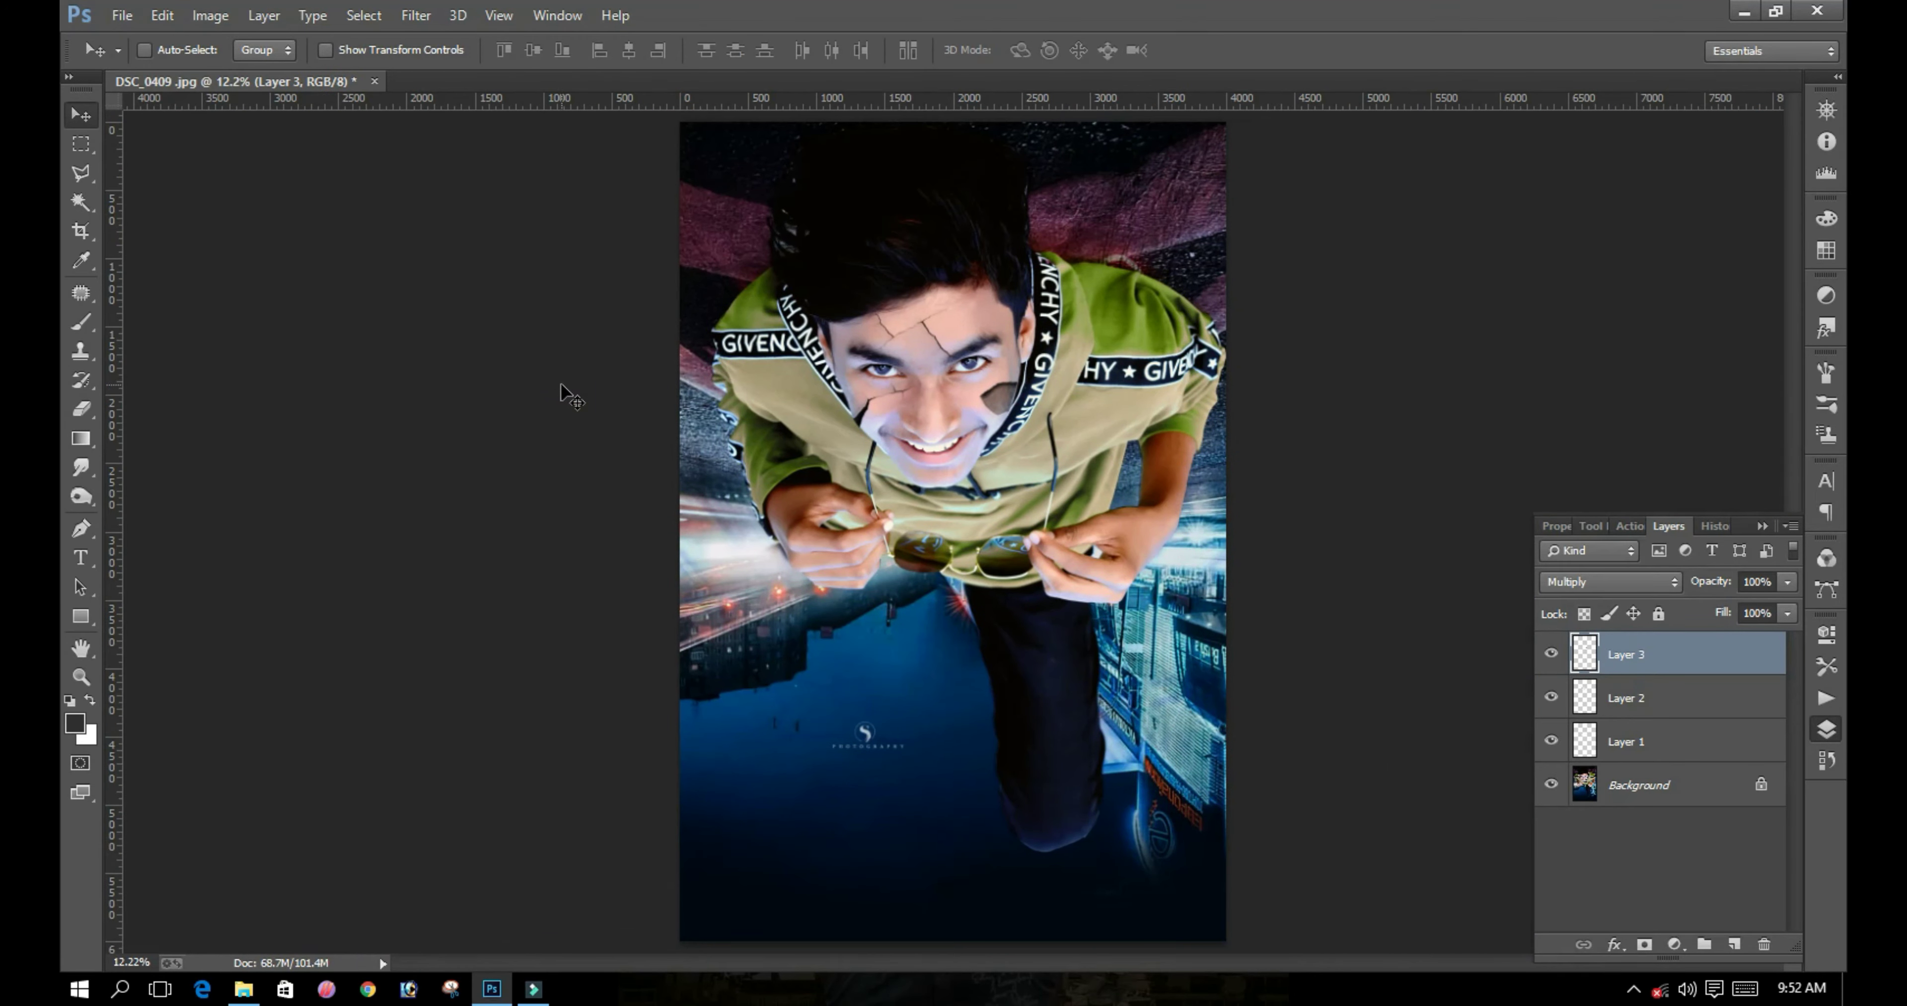
scroll(922, 396, "up", 3)
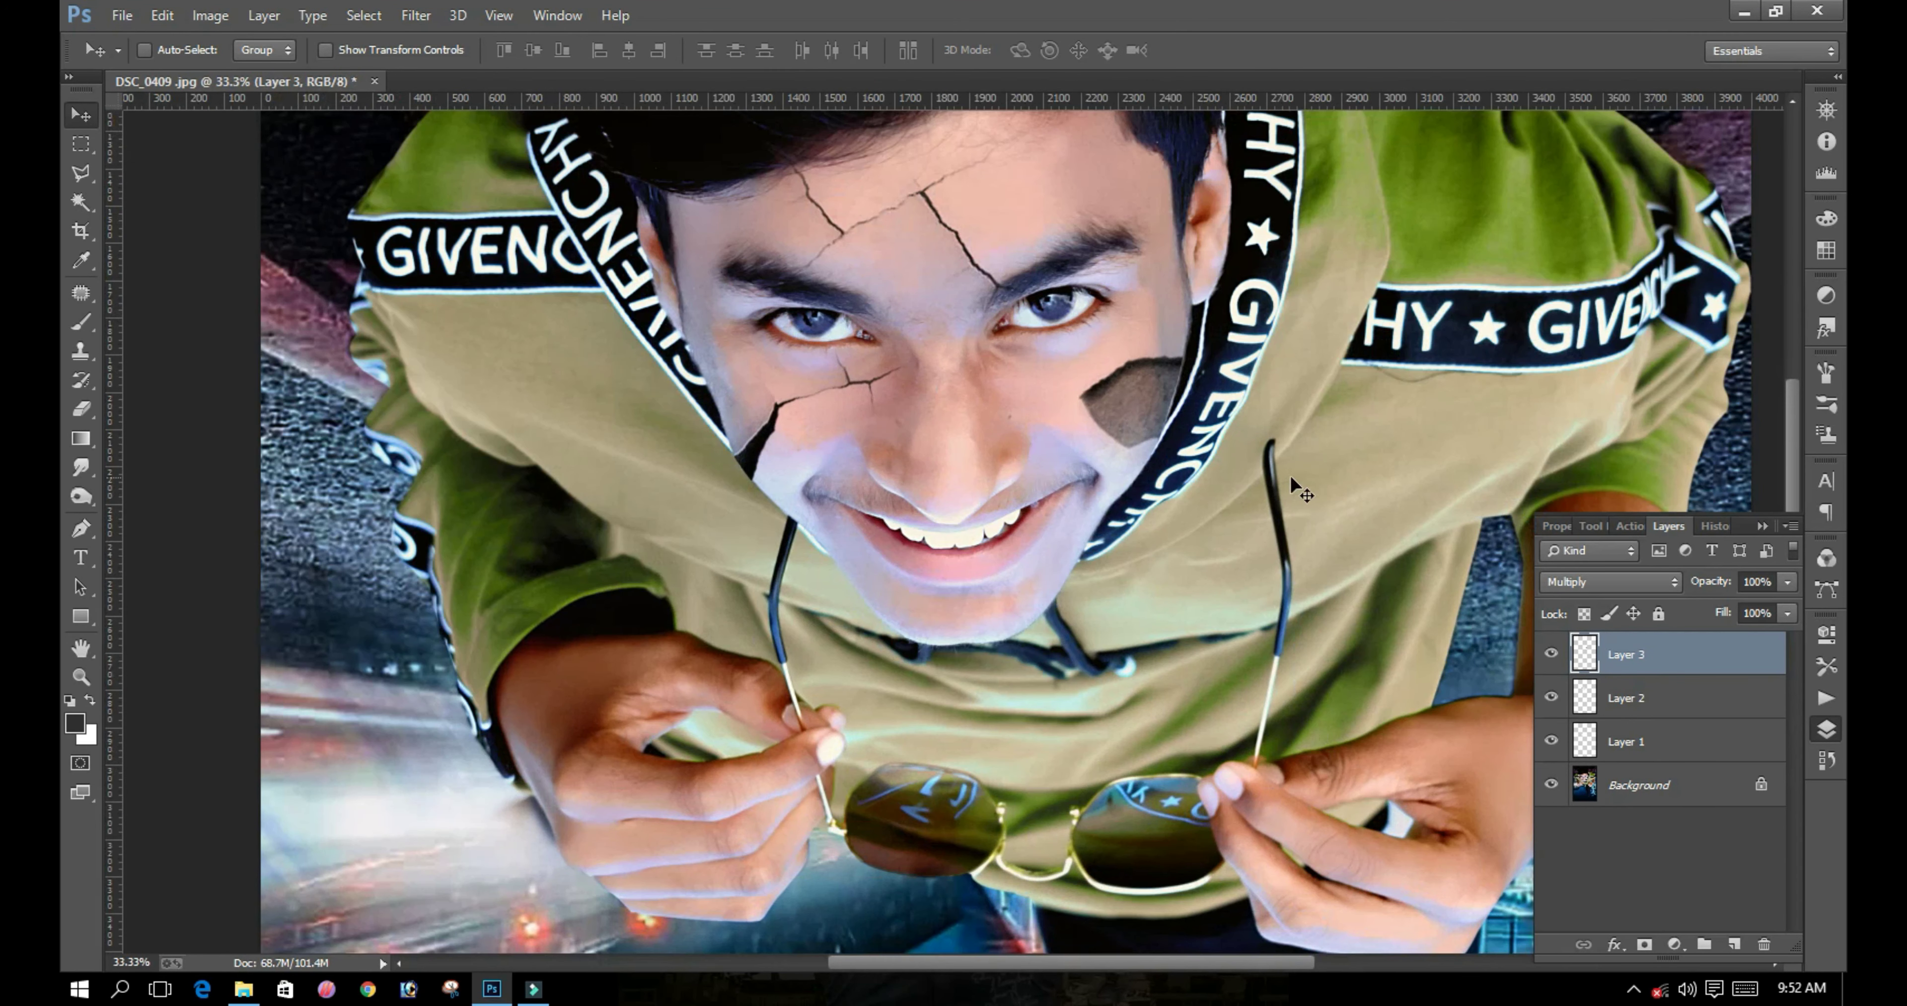
right_click(1131, 384)
left_click(1166, 397)
left_click(1696, 797, "shift")
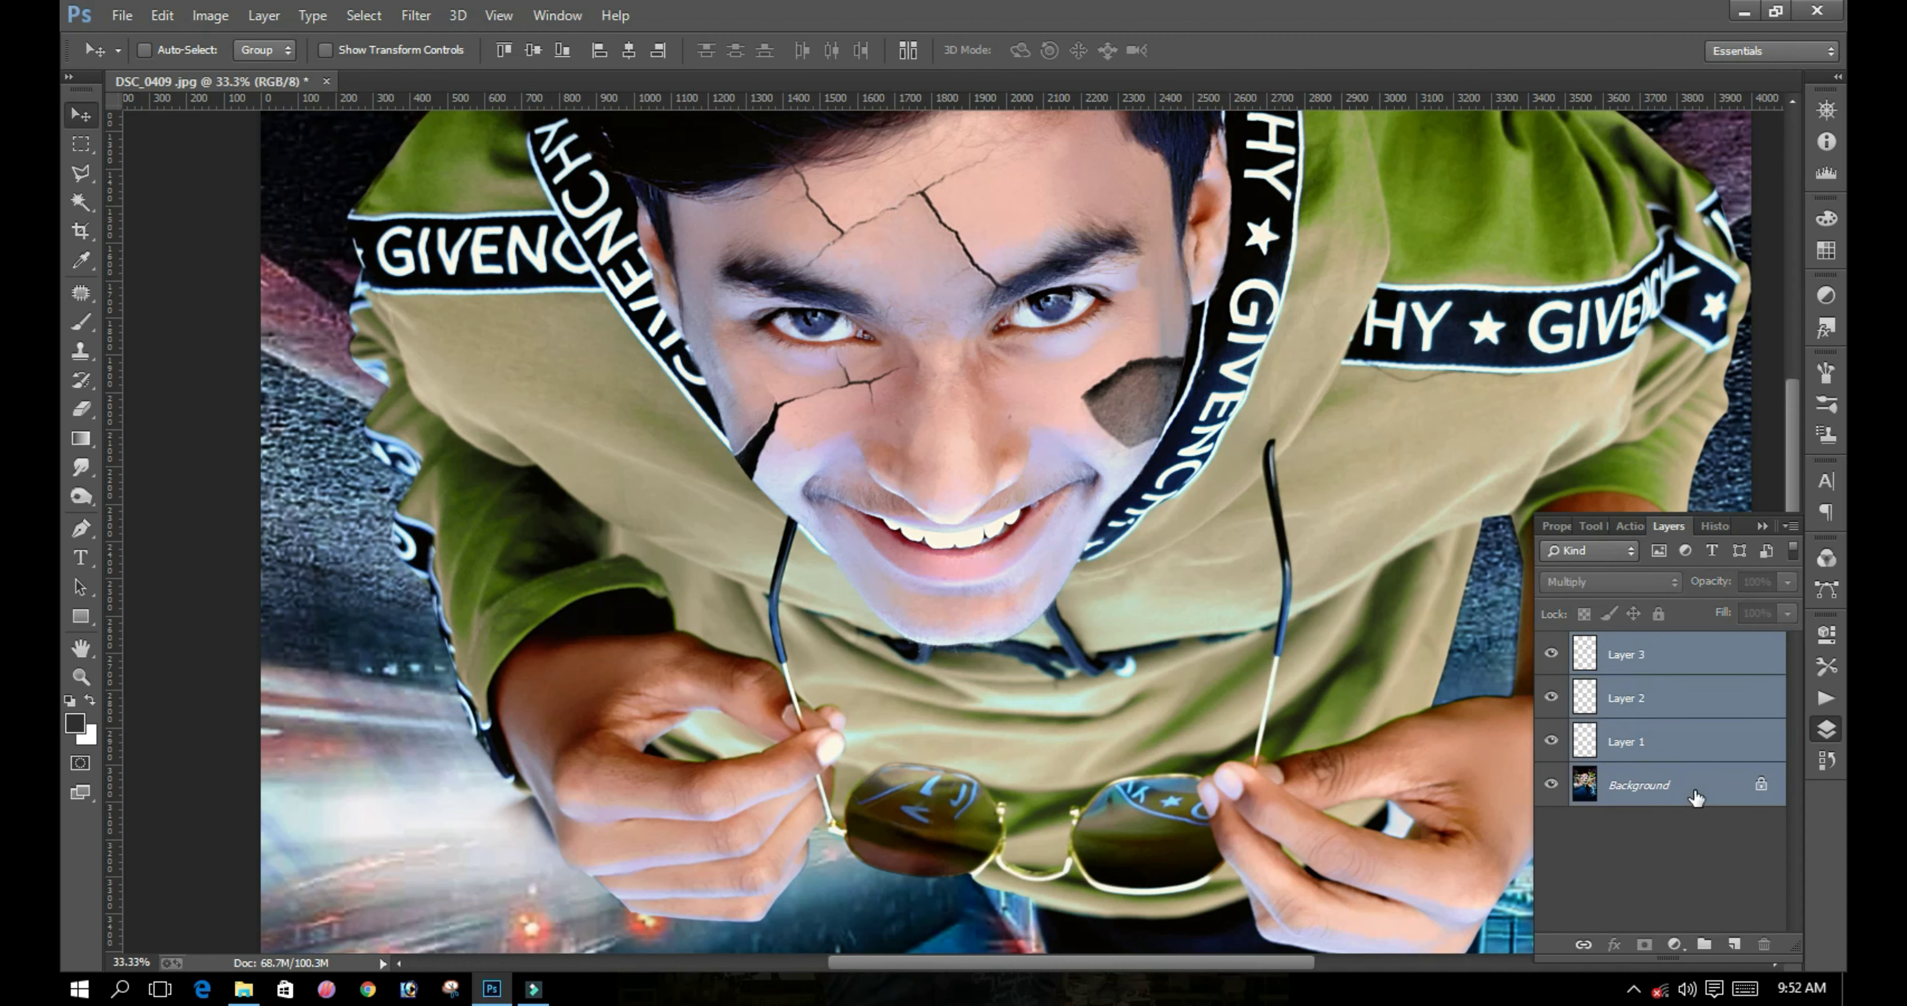
key("ctrl+e")
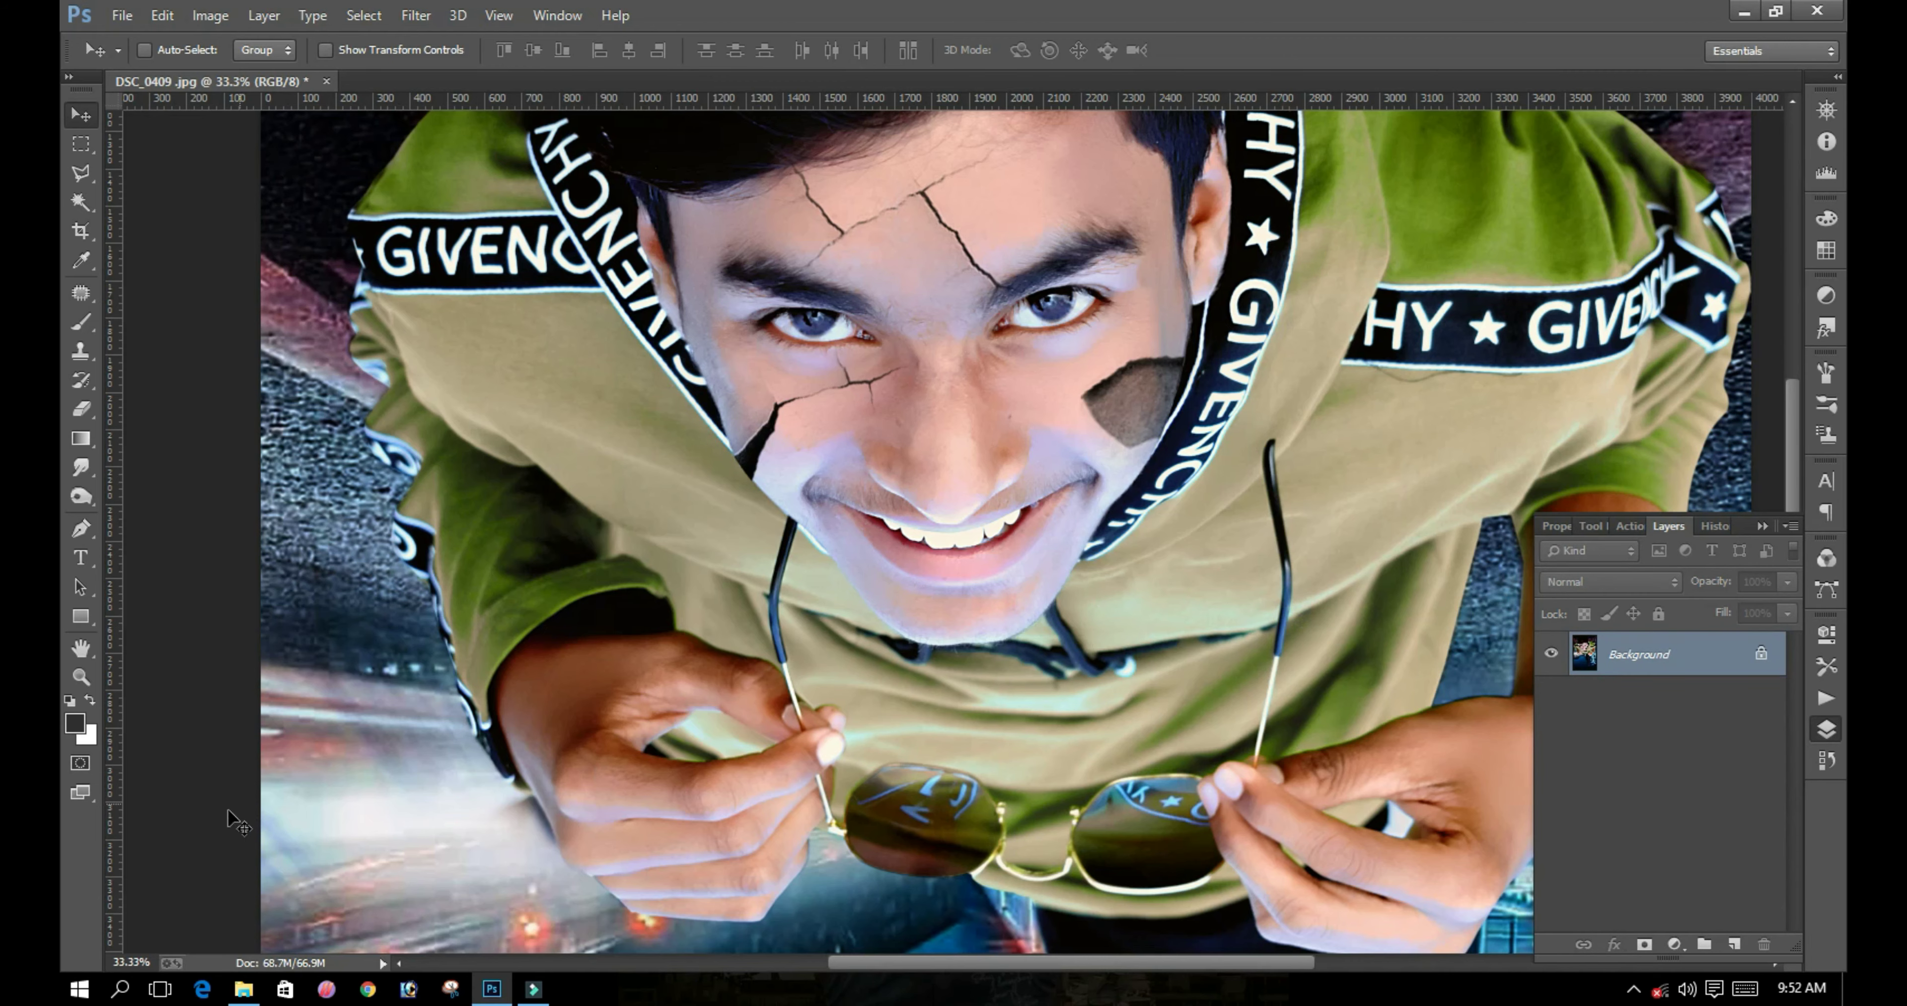
Step: Switch to File Explorer, open the eyes folder and bring the red eye image cb editz (9) into the portrait
left_click(235, 992)
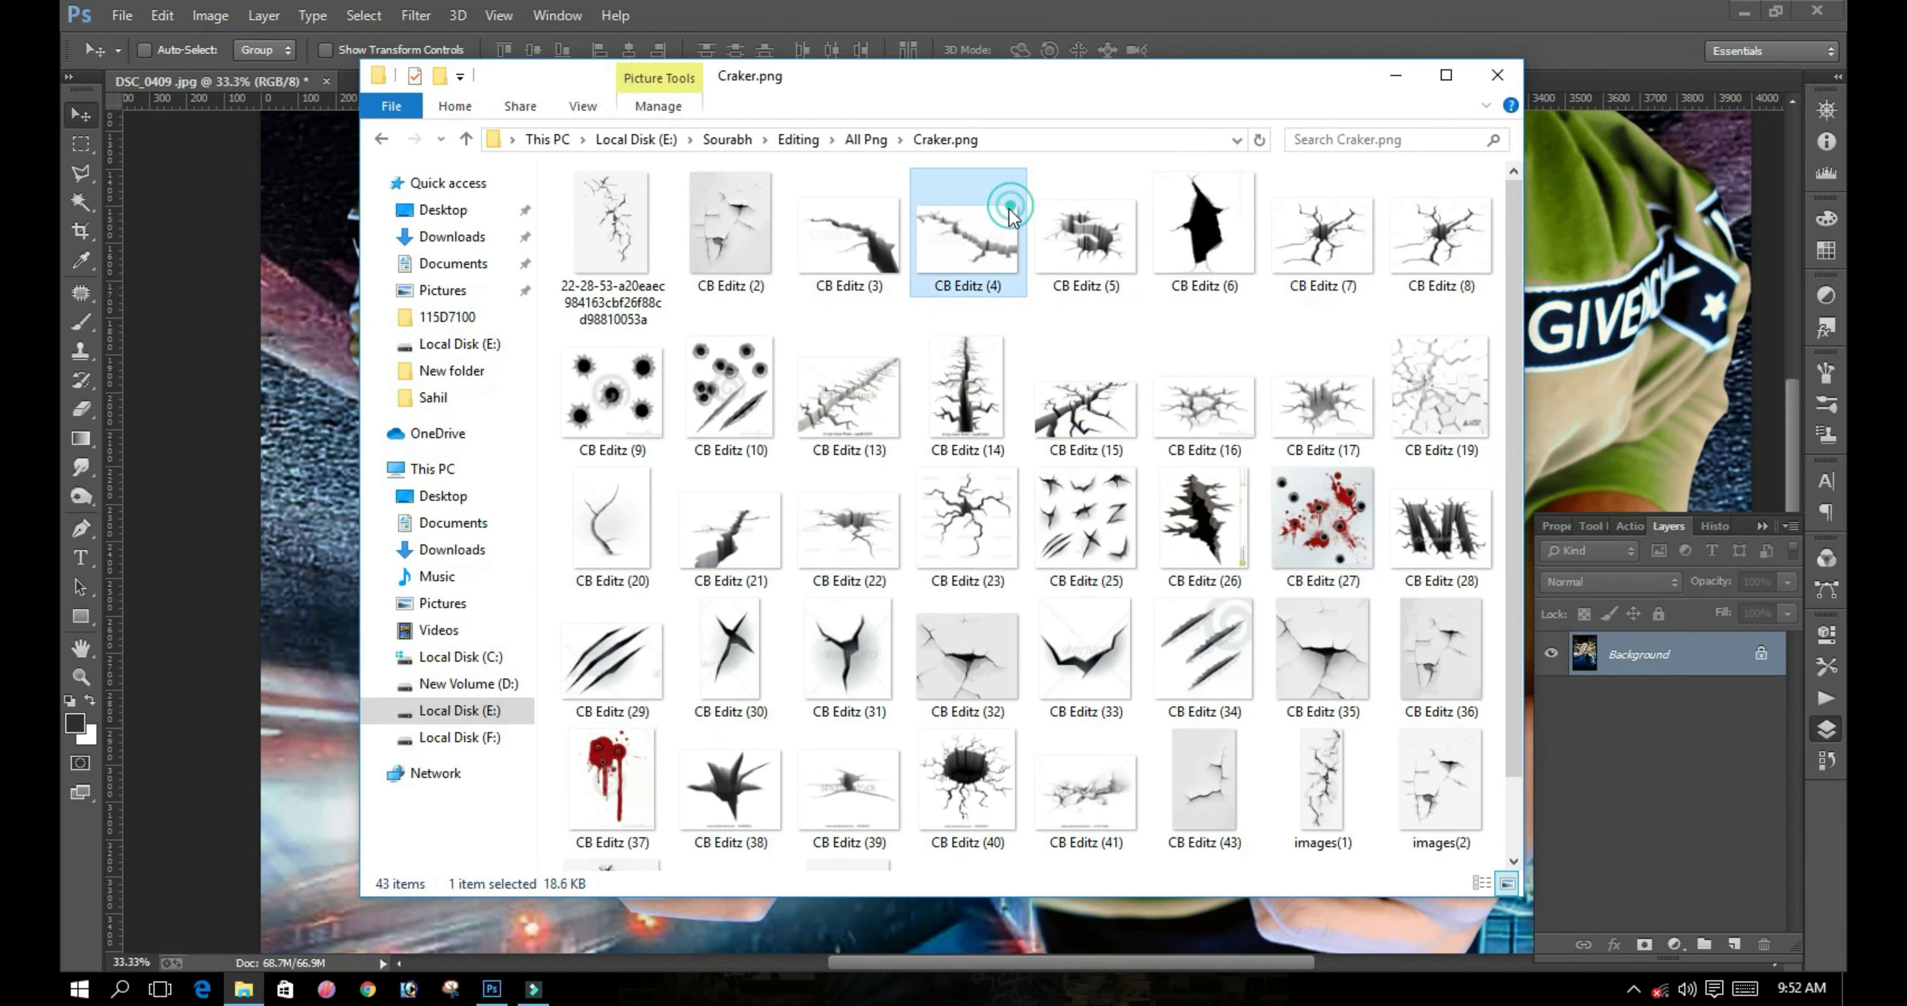
key("BackSpace")
double_click(1216, 233)
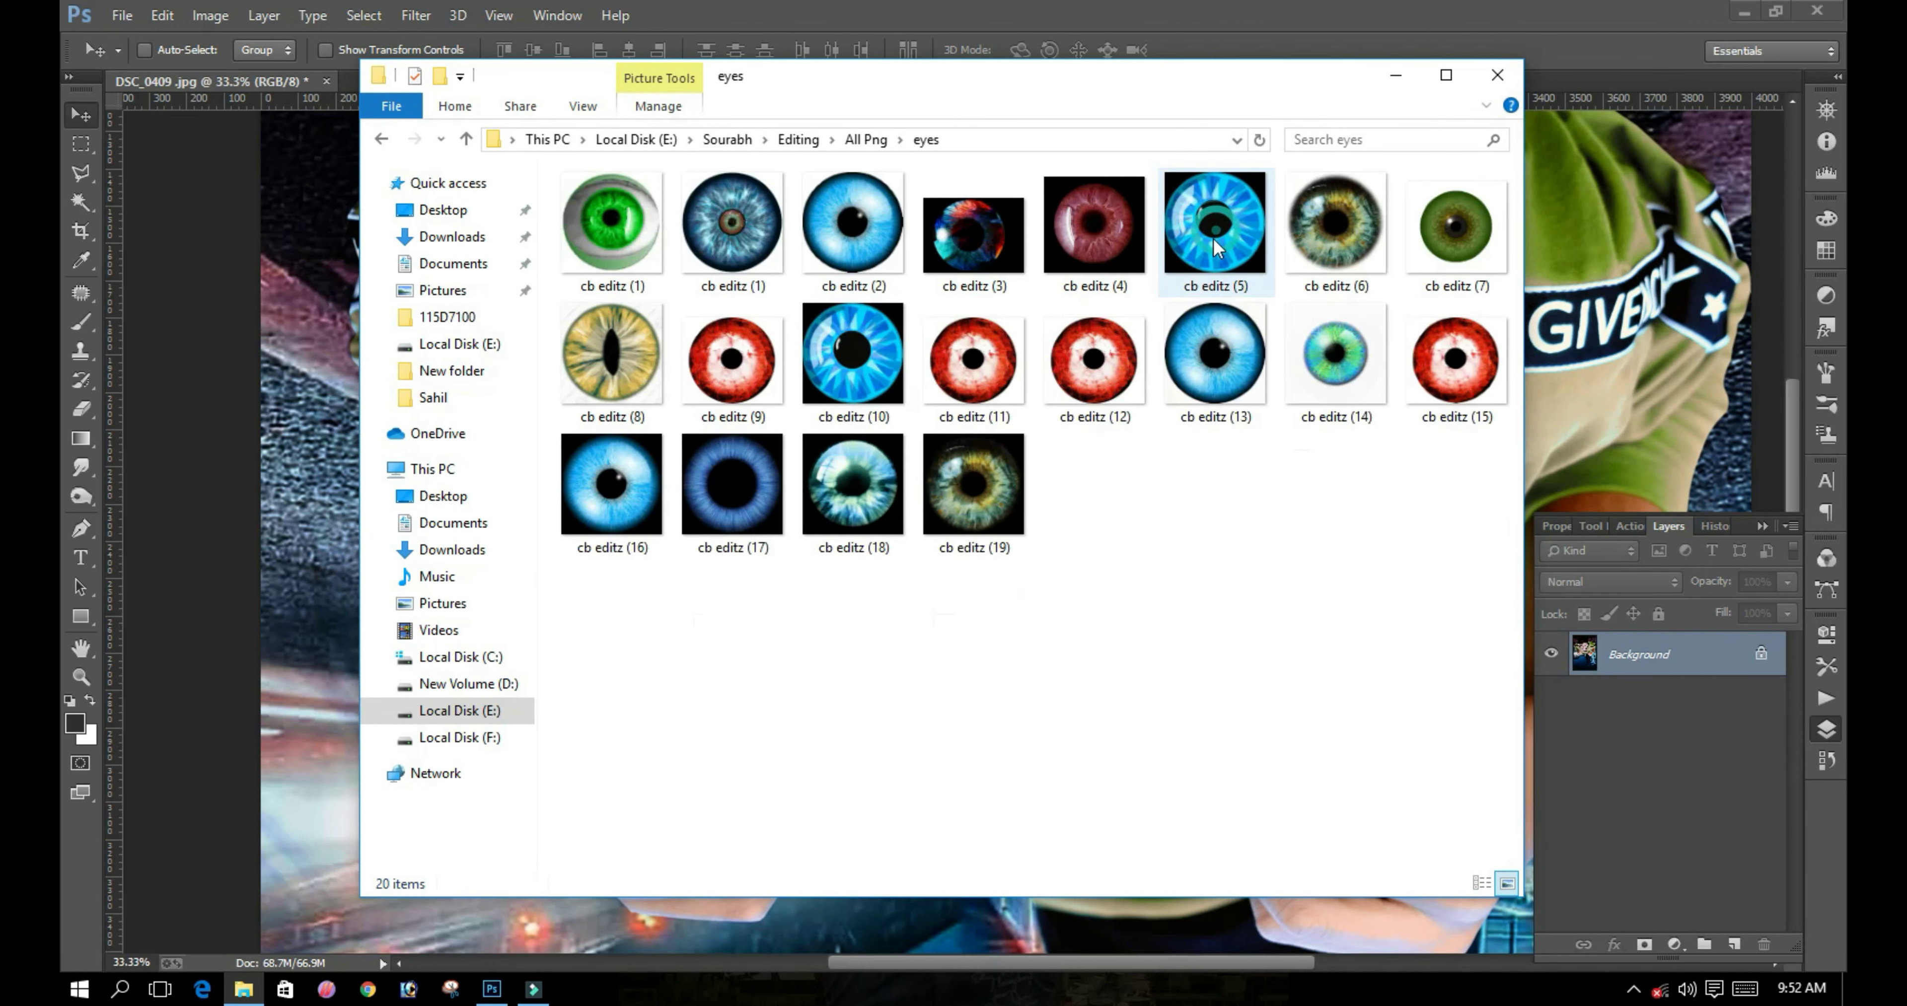
left_click(975, 359)
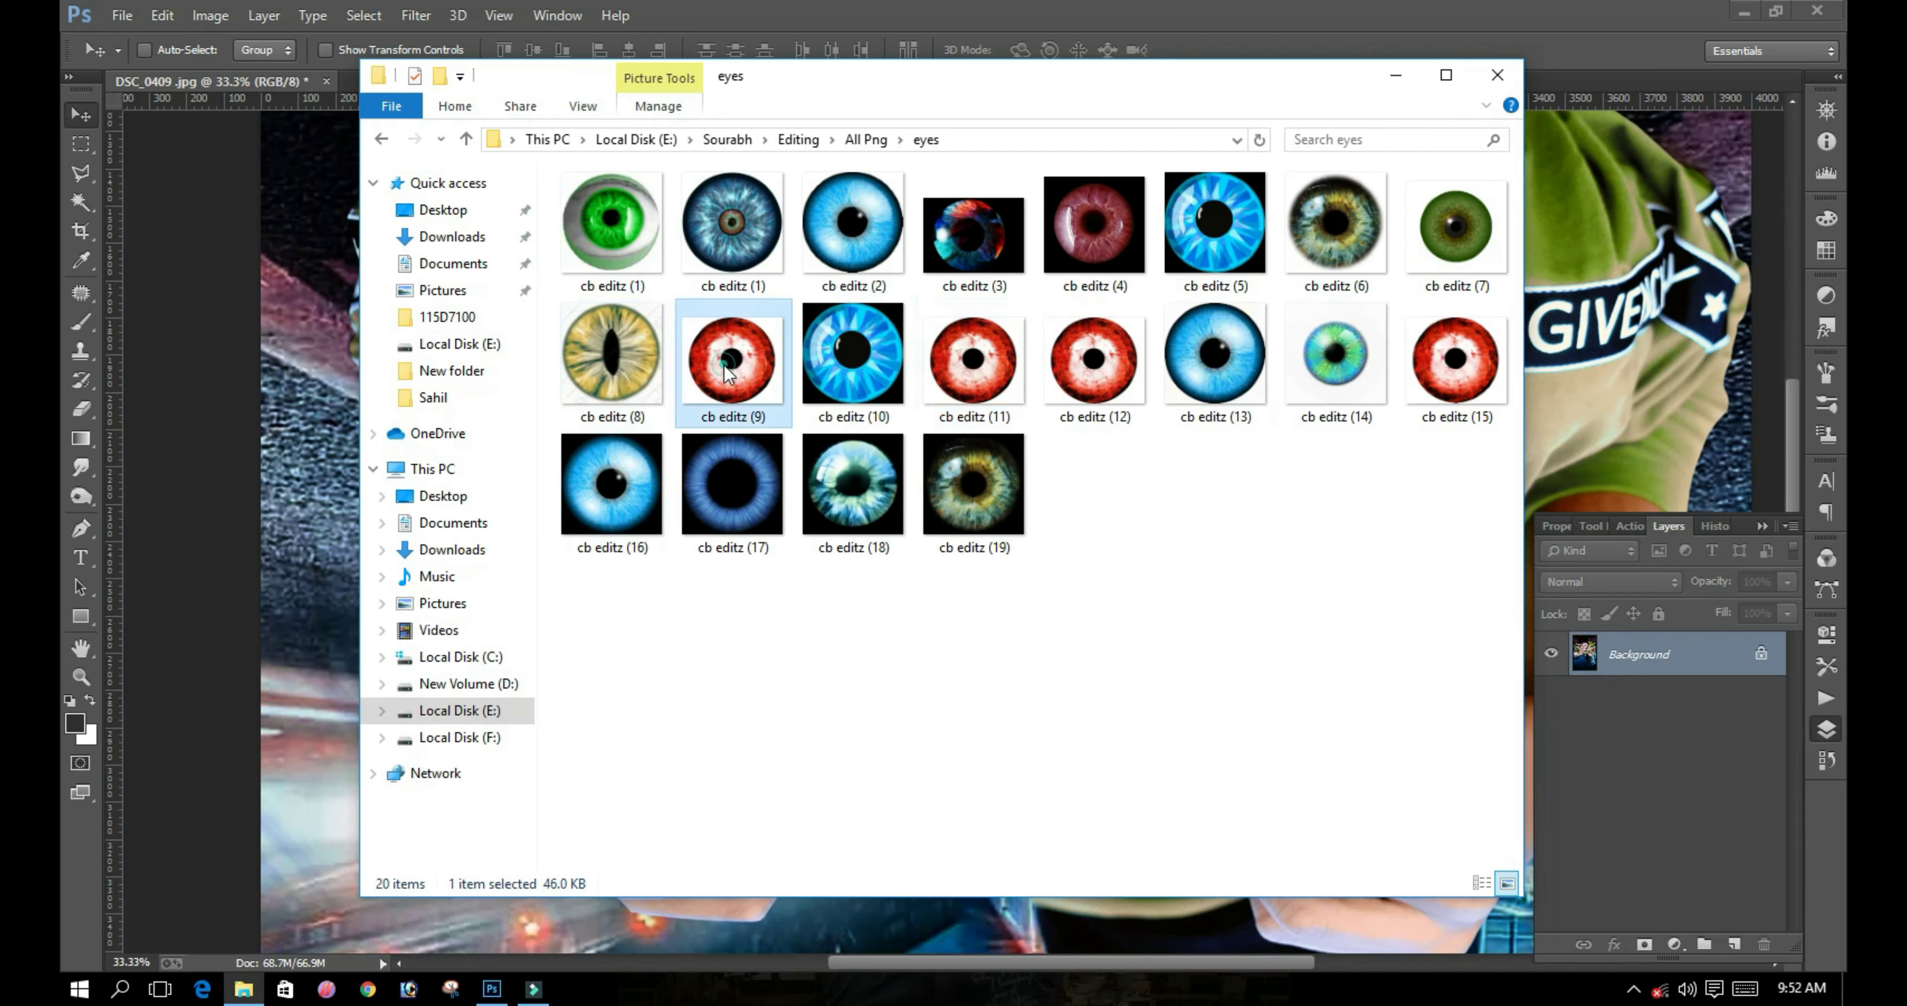
left_click(729, 365)
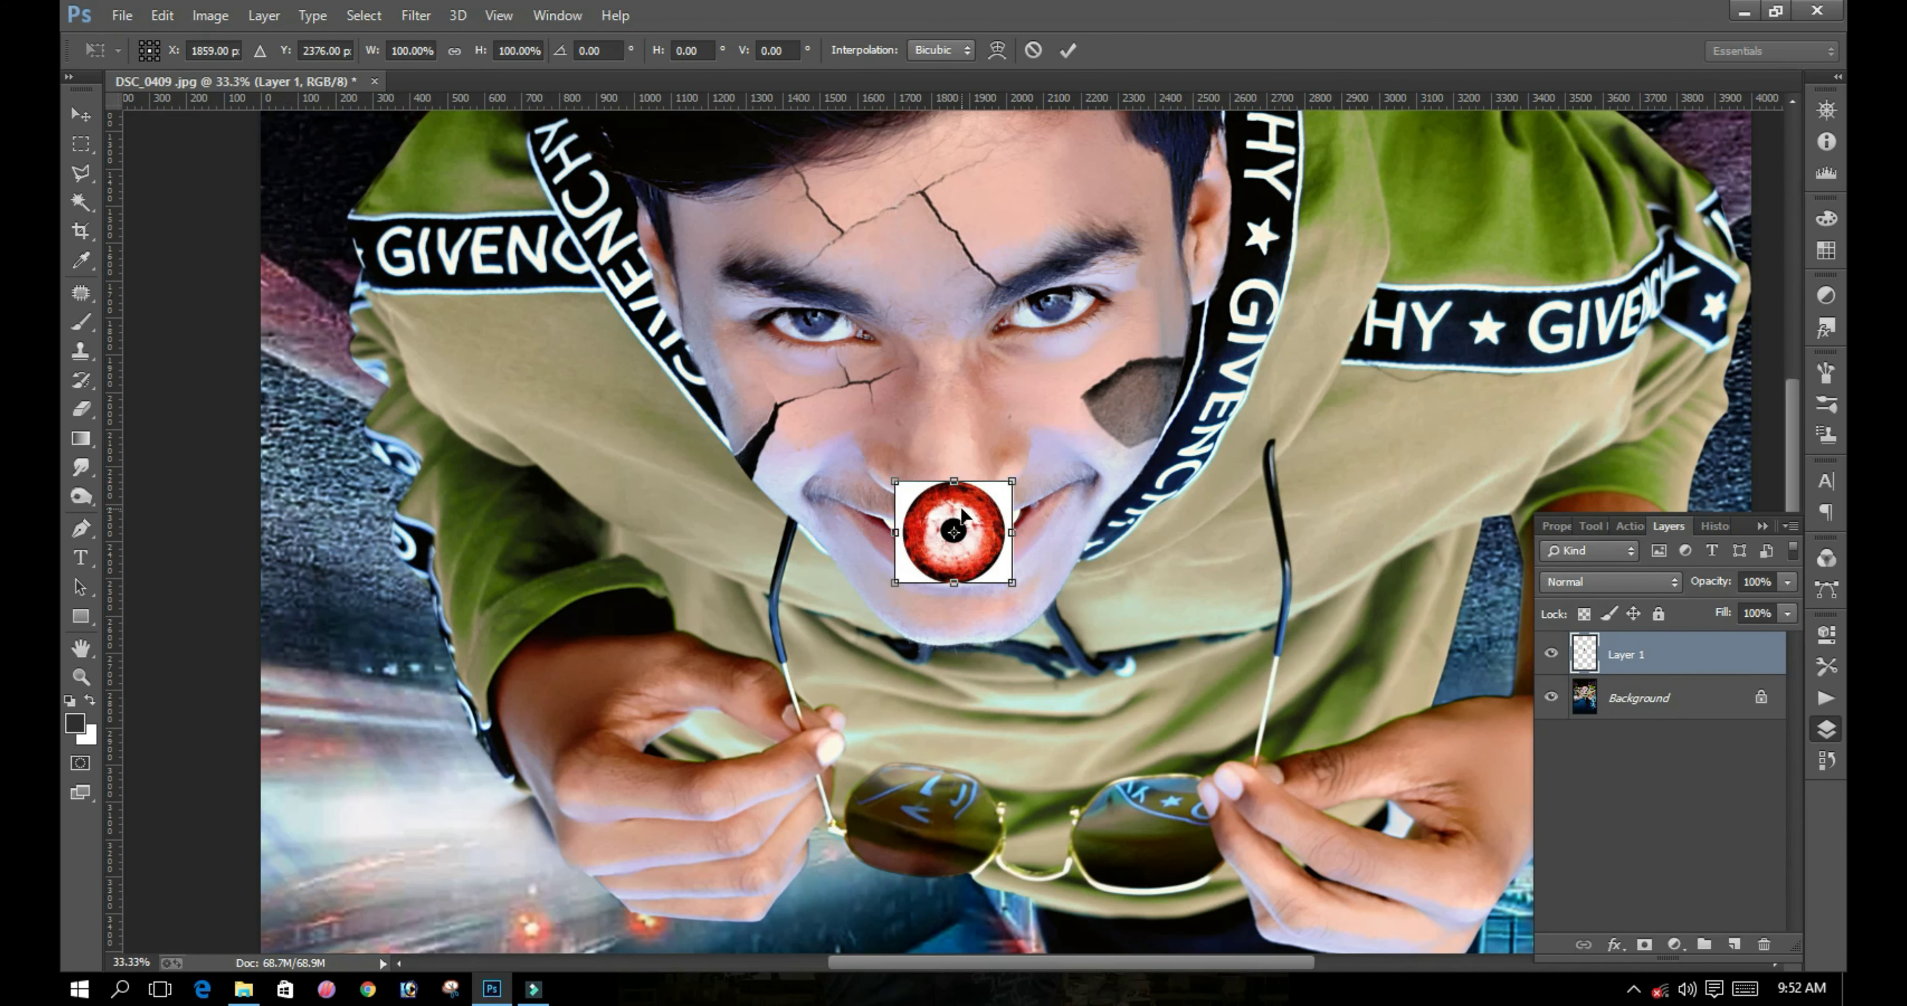
key("Return")
Step: Remove the white background around the red eye with the Magic Wand
scroll(962, 518, "up", 3)
key("w")
left_click(838, 447)
key("Delete")
key("ctrl+d")
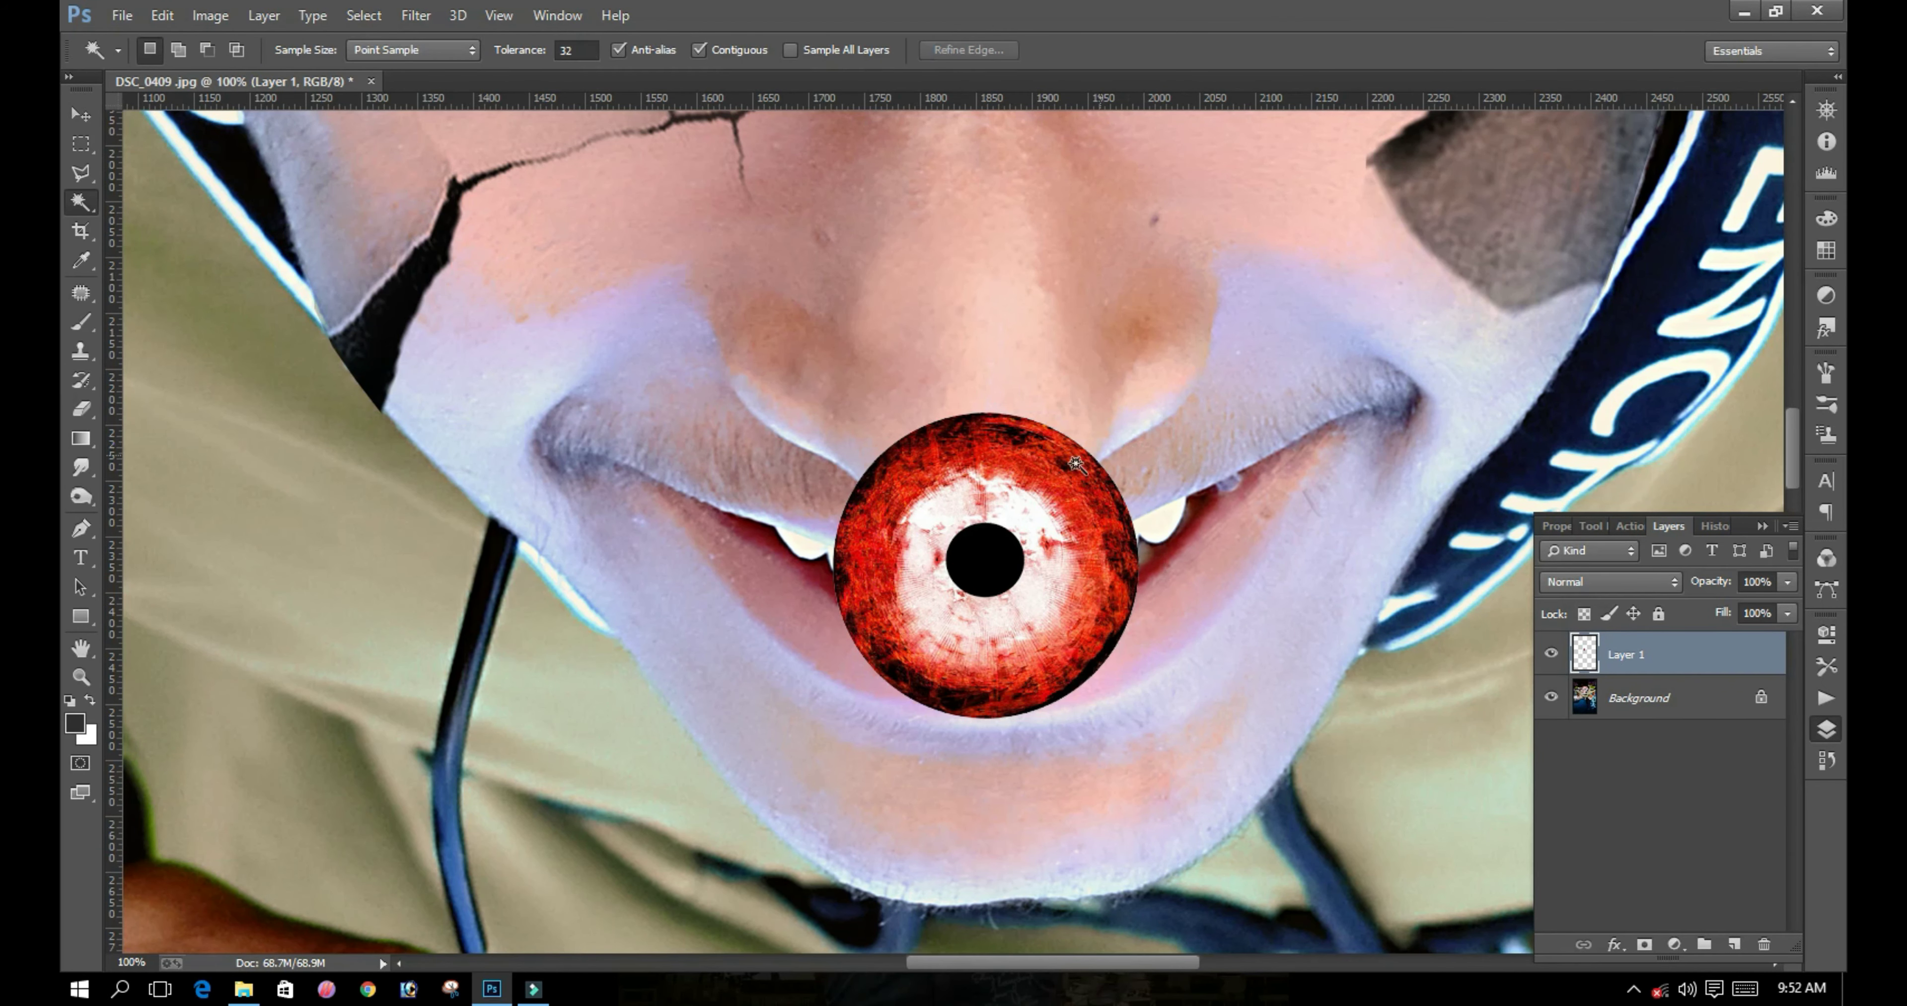
Step: Reduce the red eye's saturation with Hue/Saturation
key("v")
key("ctrl+t")
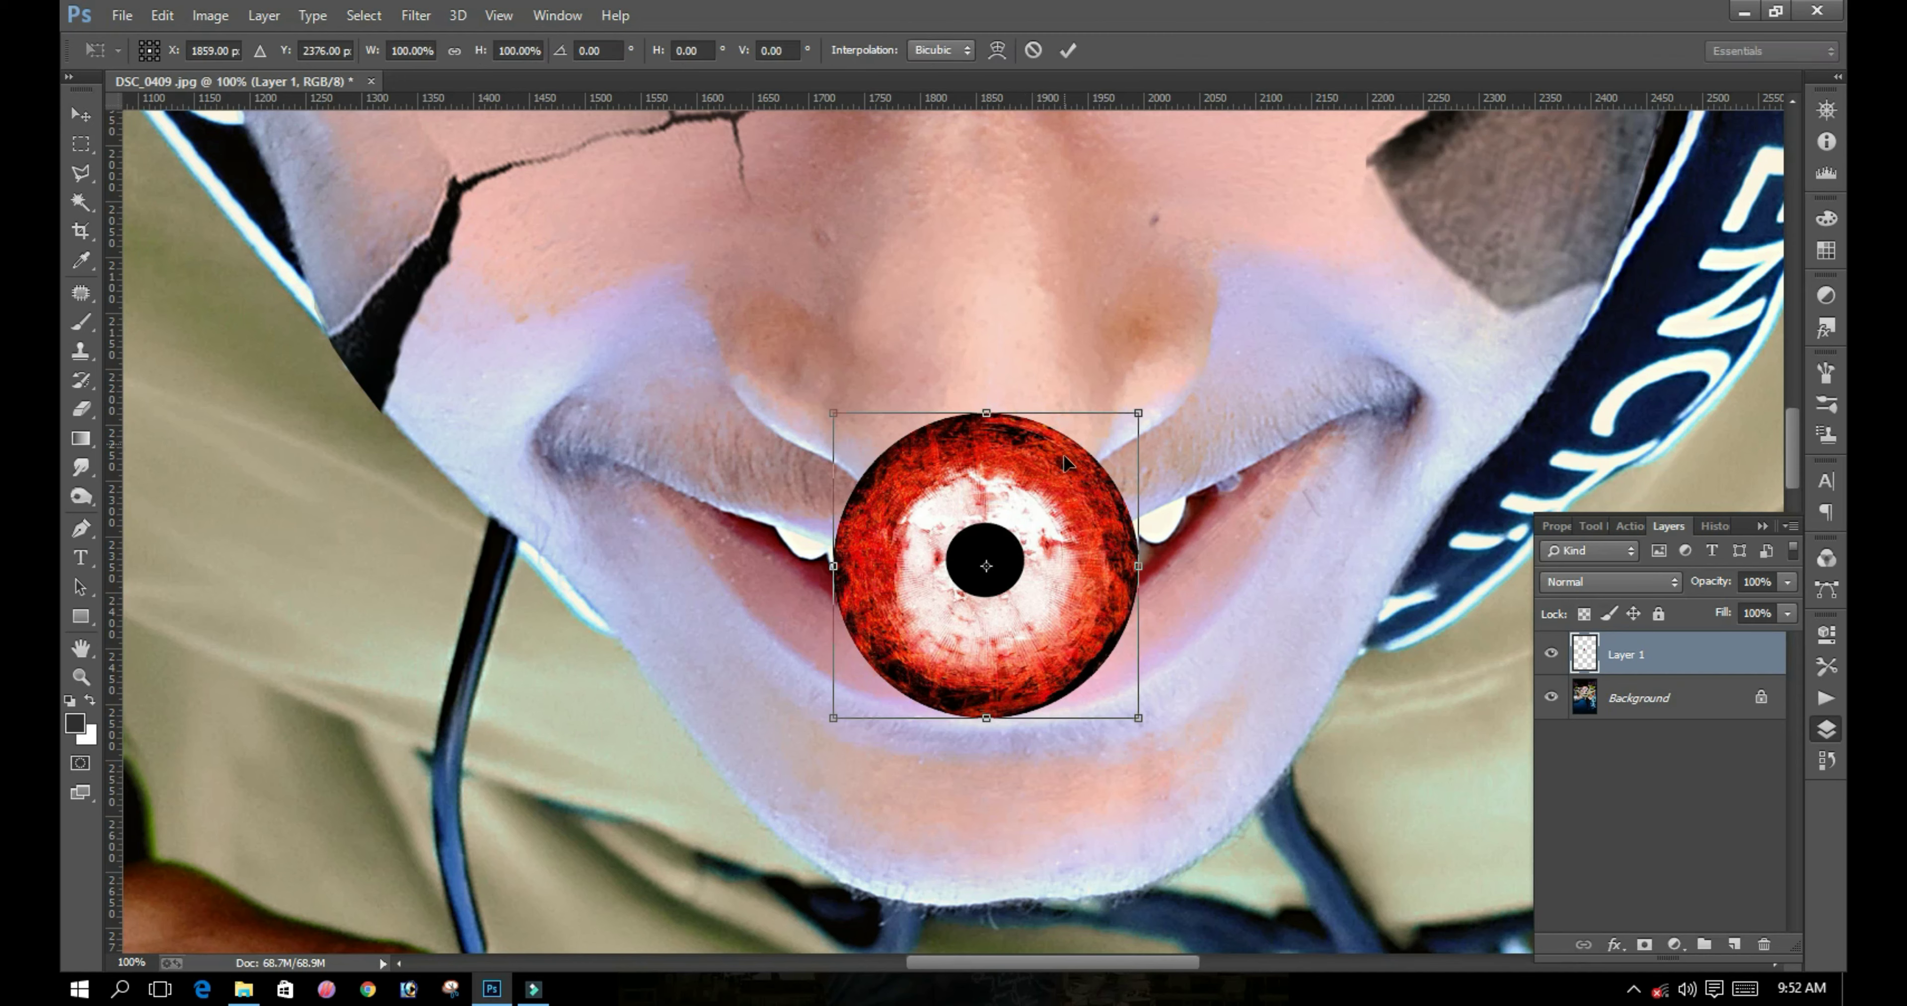
key("Return")
key("ctrl+u")
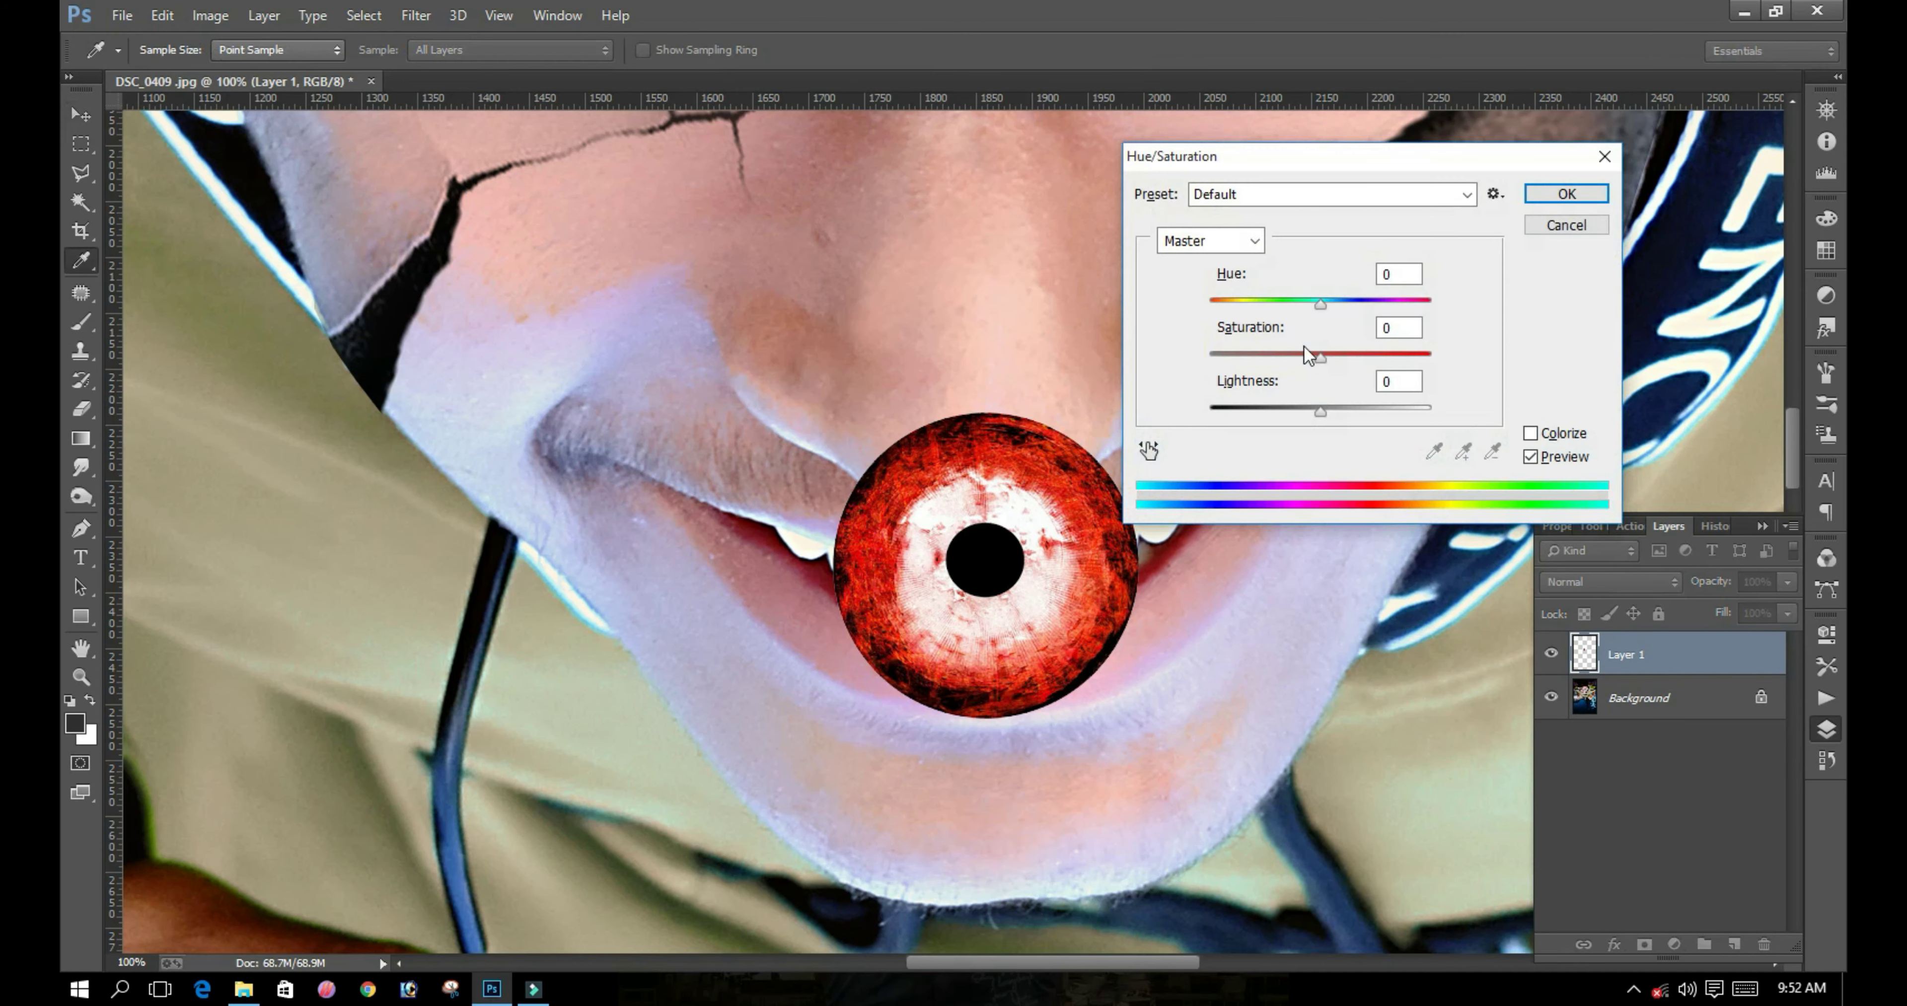
left_click_drag(1279, 353, 1277, 354)
key("Return")
Step: Move the red eye over the portrait's left-hand eye and scale it down to nearly the iris size
left_click_drag(866, 470, 677, 796)
left_click_drag(780, 859, 701, 502)
key("ctrl+t")
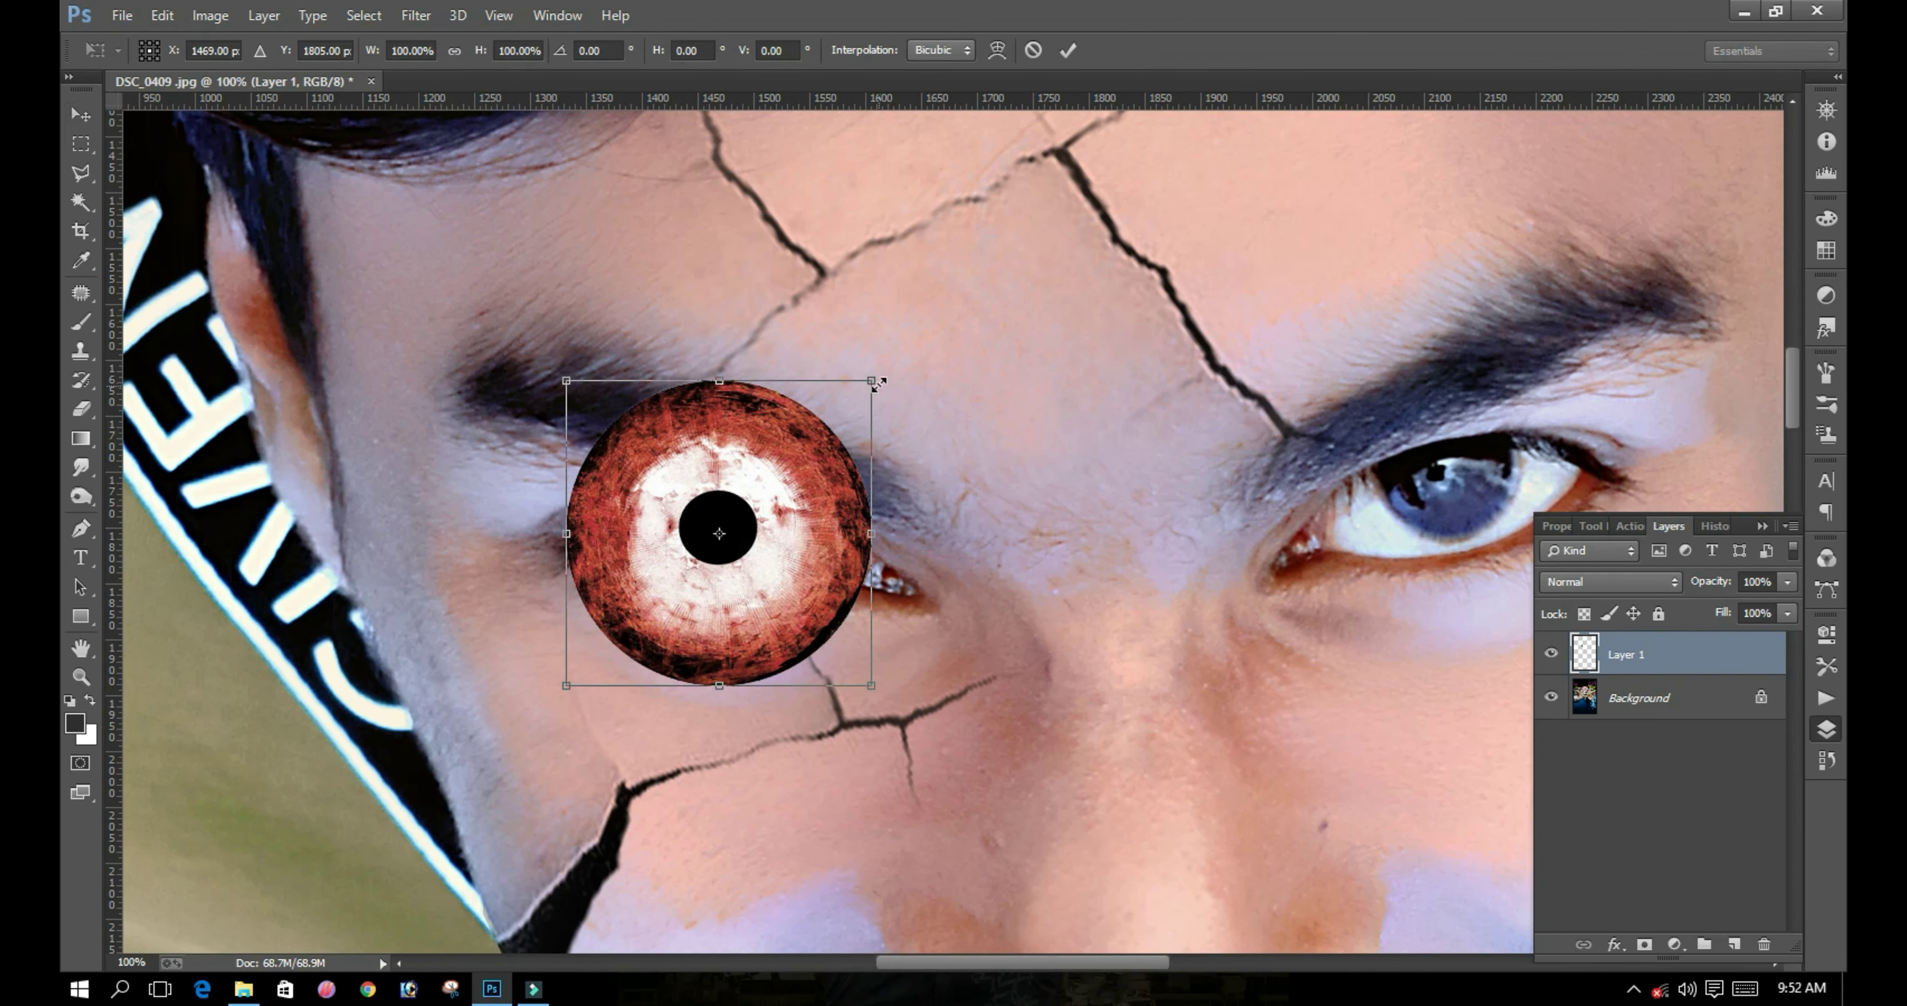
left_click_drag(878, 384, 810, 448)
key("Return")
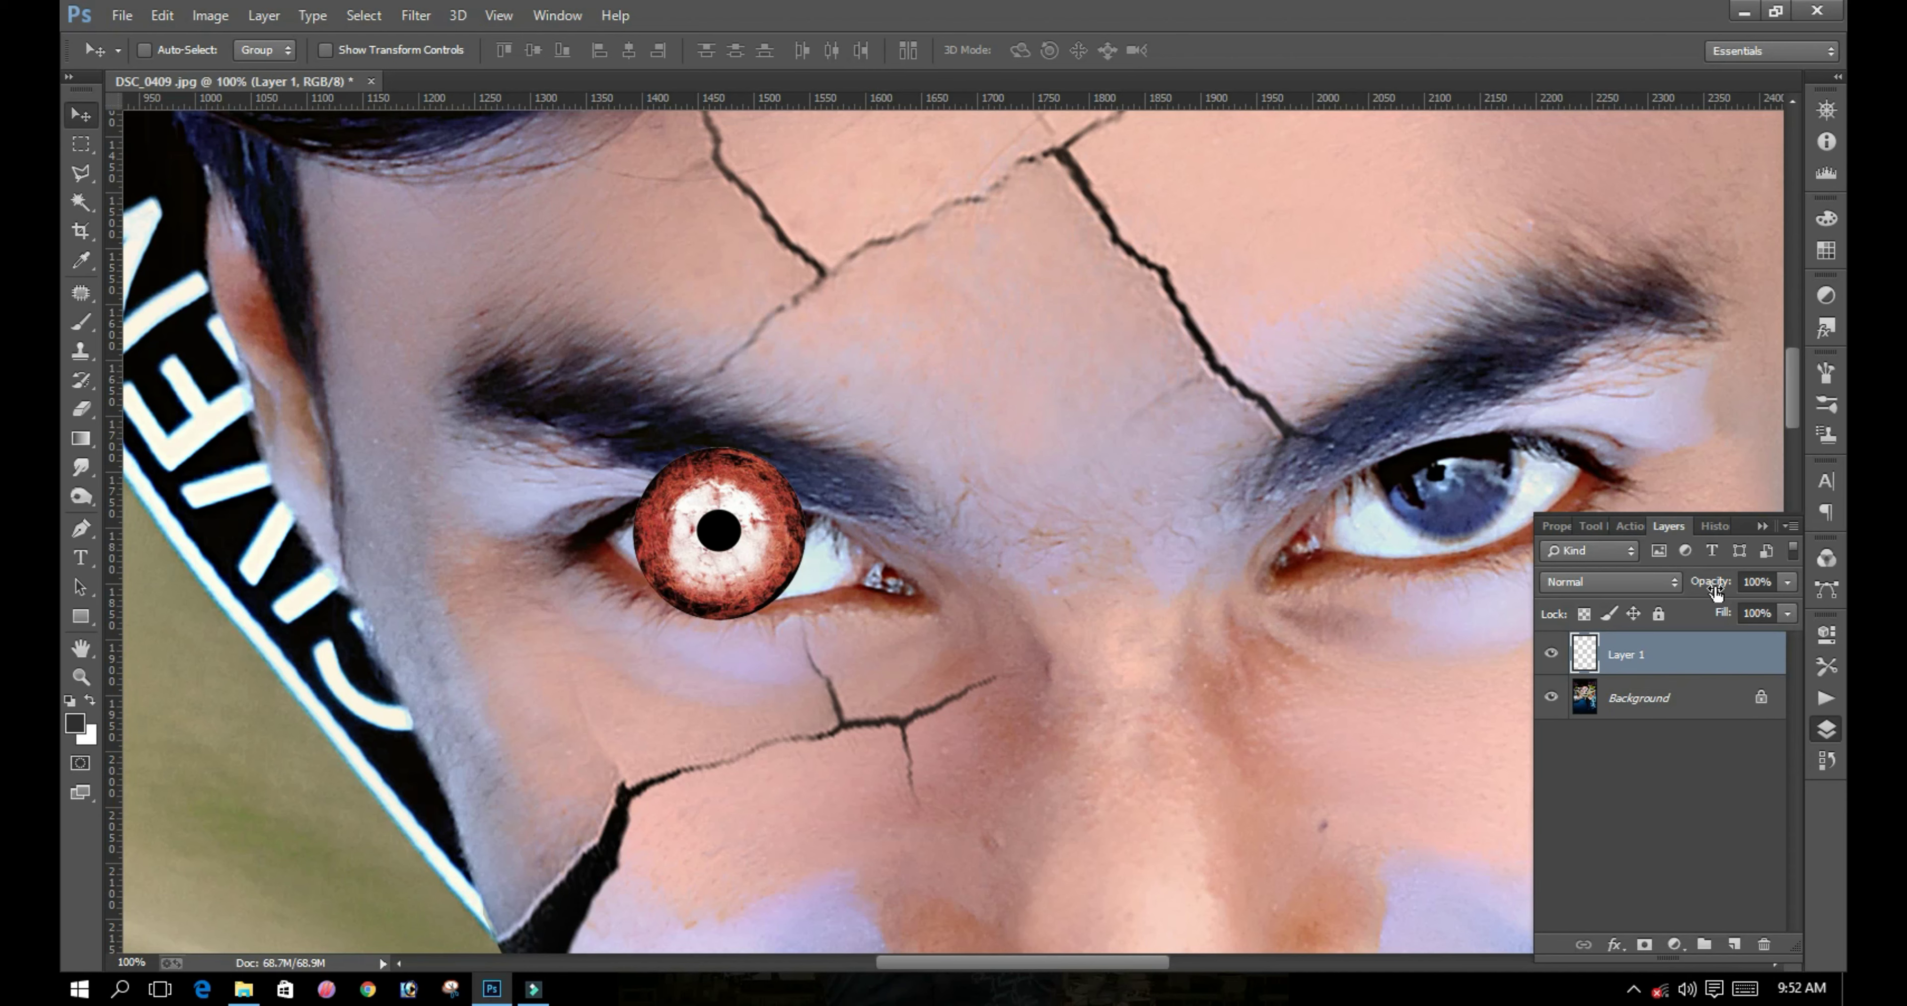
Step: Lower the red eye layer's opacity to 30% and scale it down to fit over the left-hand iris
mouse_move(1696, 589)
left_mouse_down()
mouse_move(1724, 586)
mouse_move(1674, 590)
left_mouse_up()
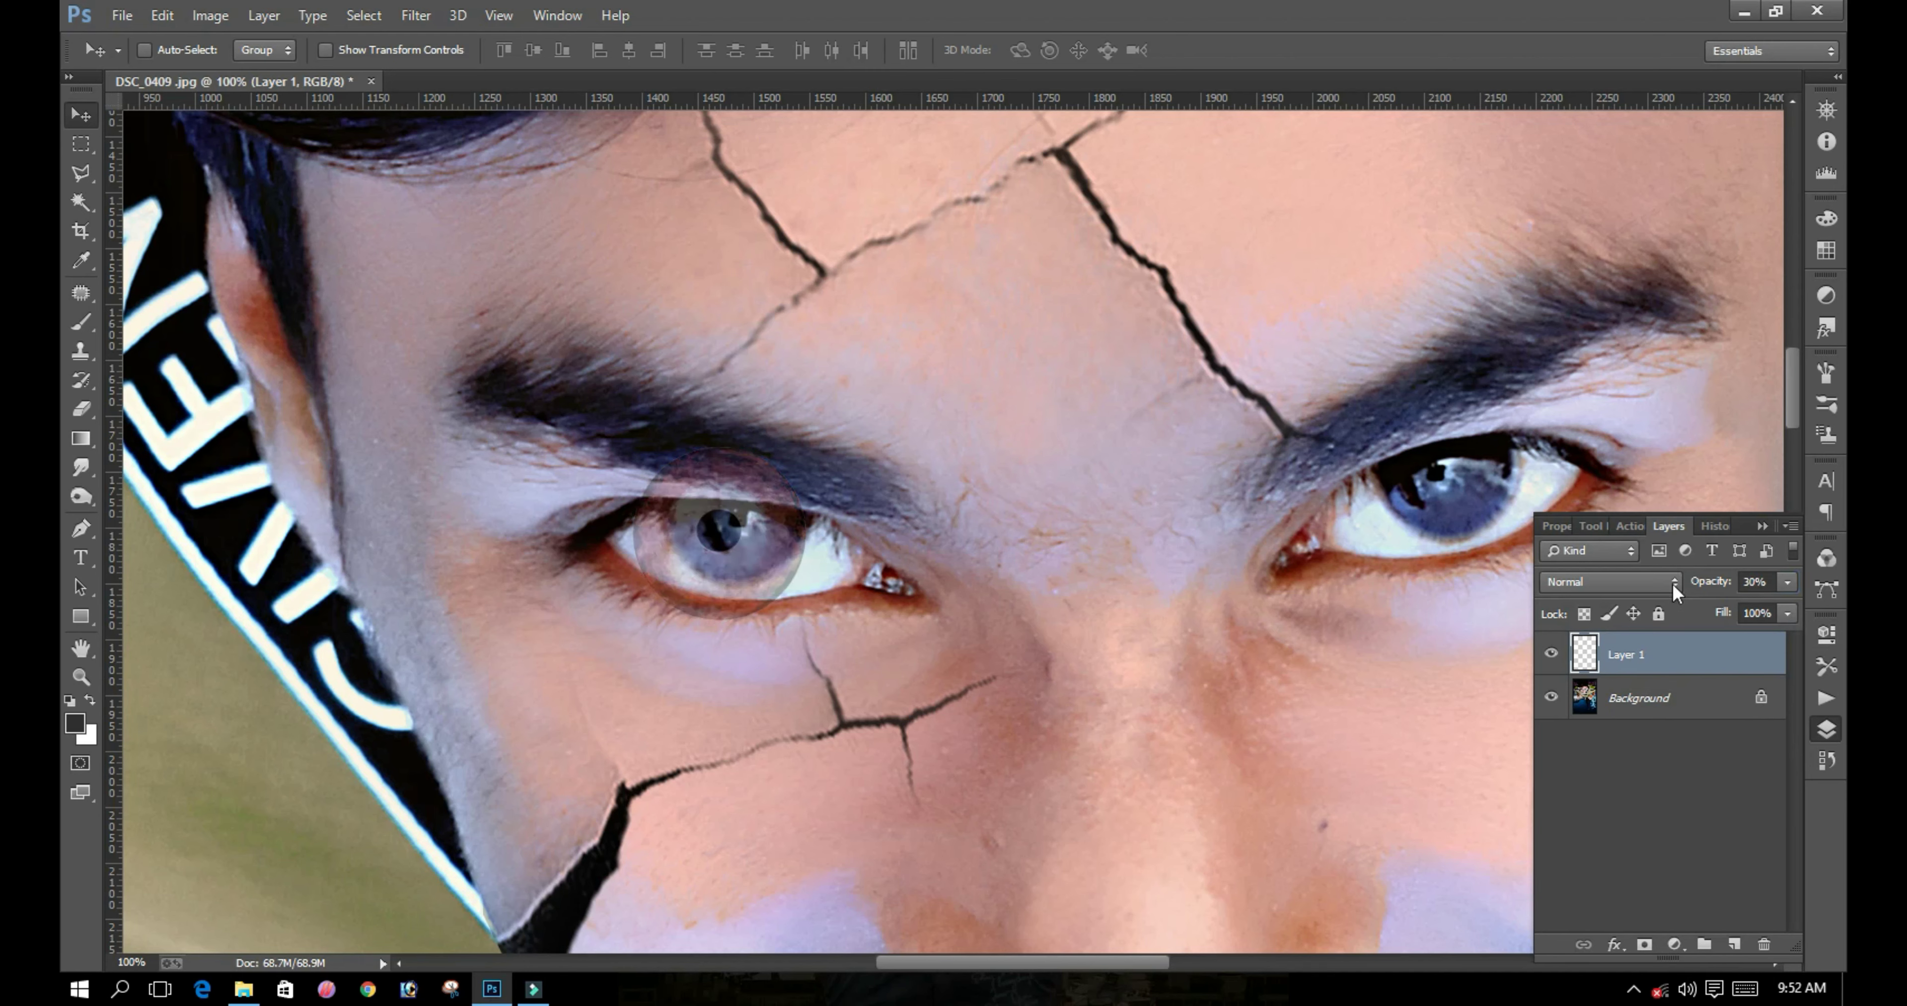
left_click_drag(718, 546, 734, 529)
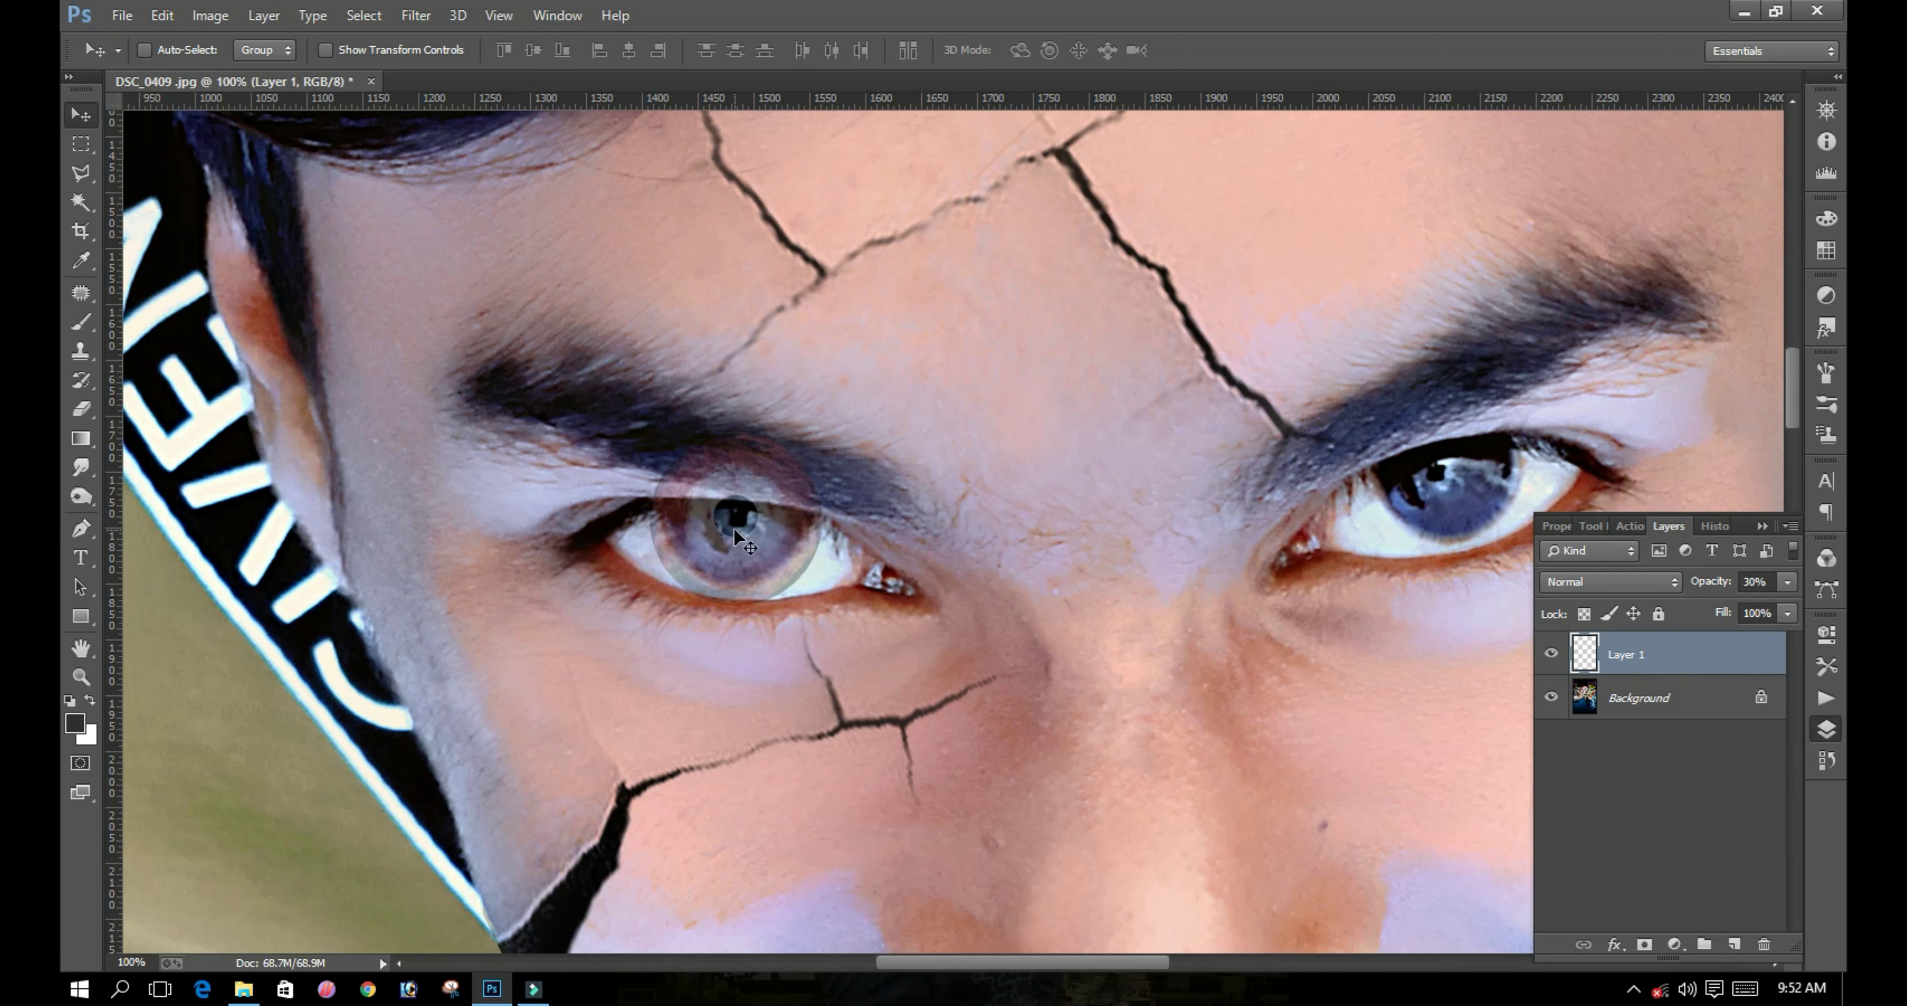
key("ctrl+t")
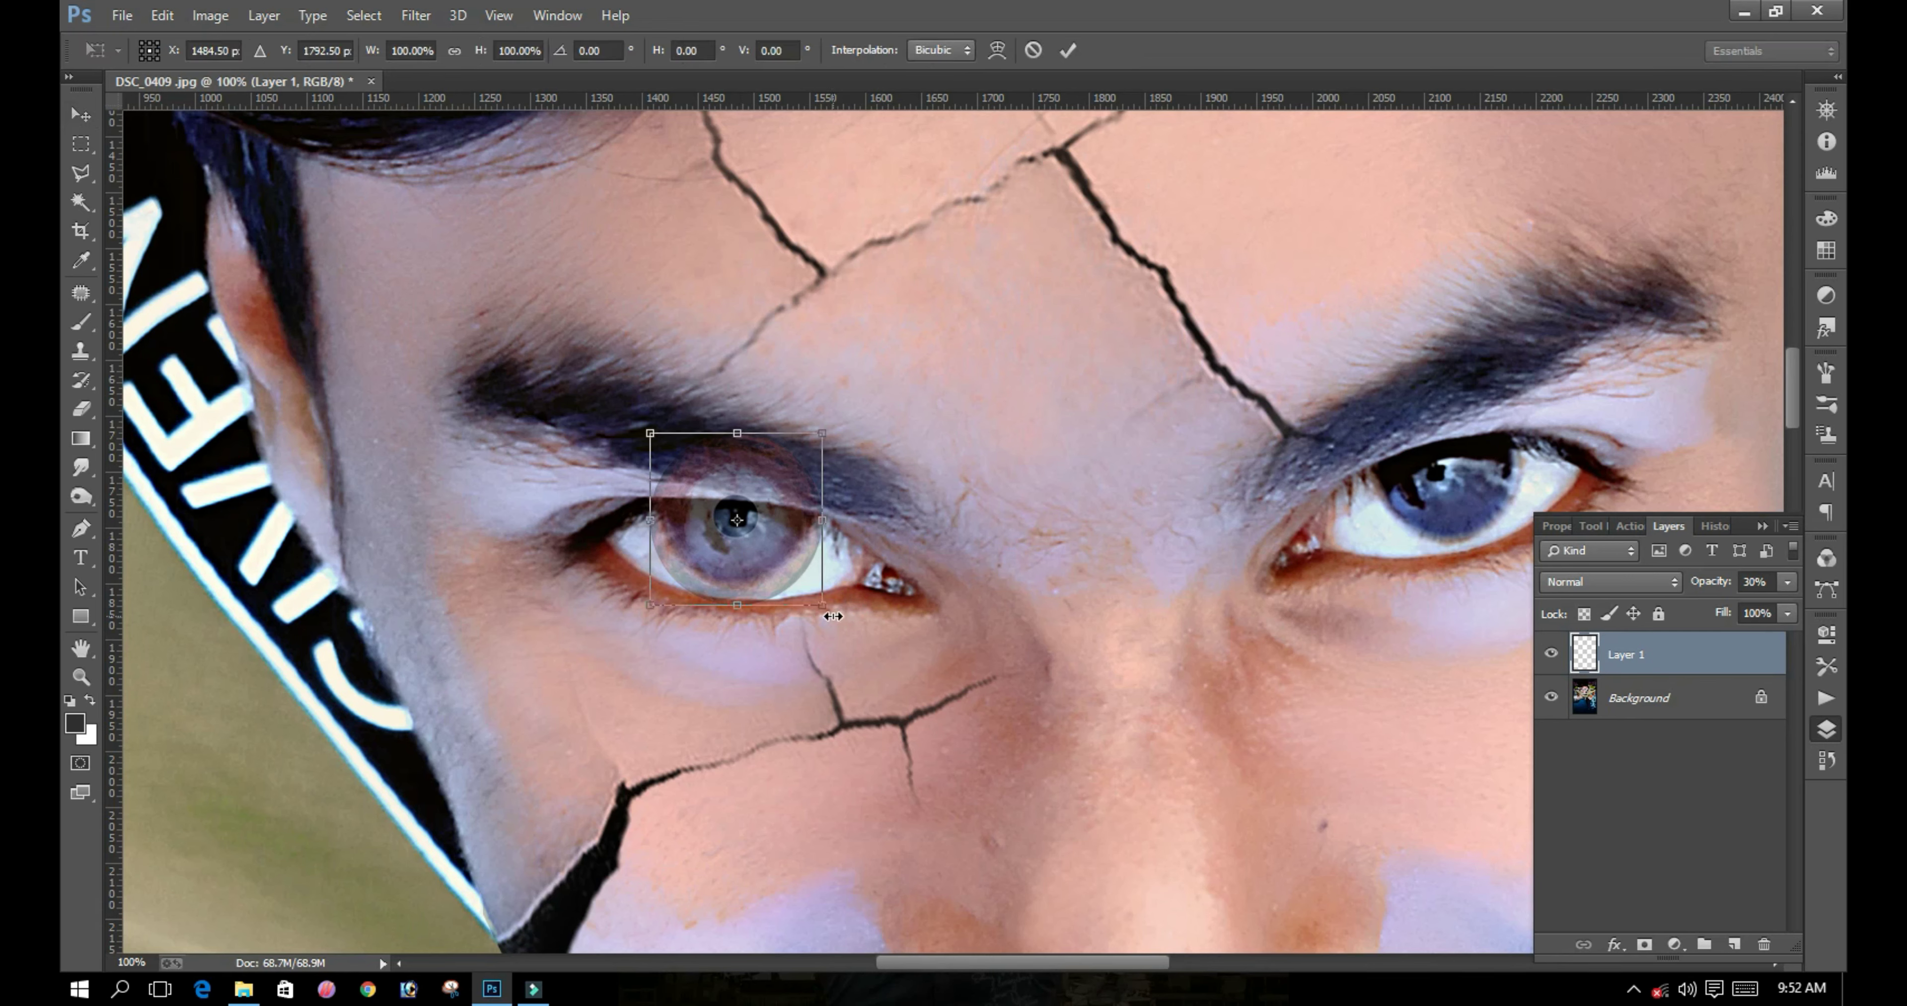
left_click_drag(819, 607, 768, 553)
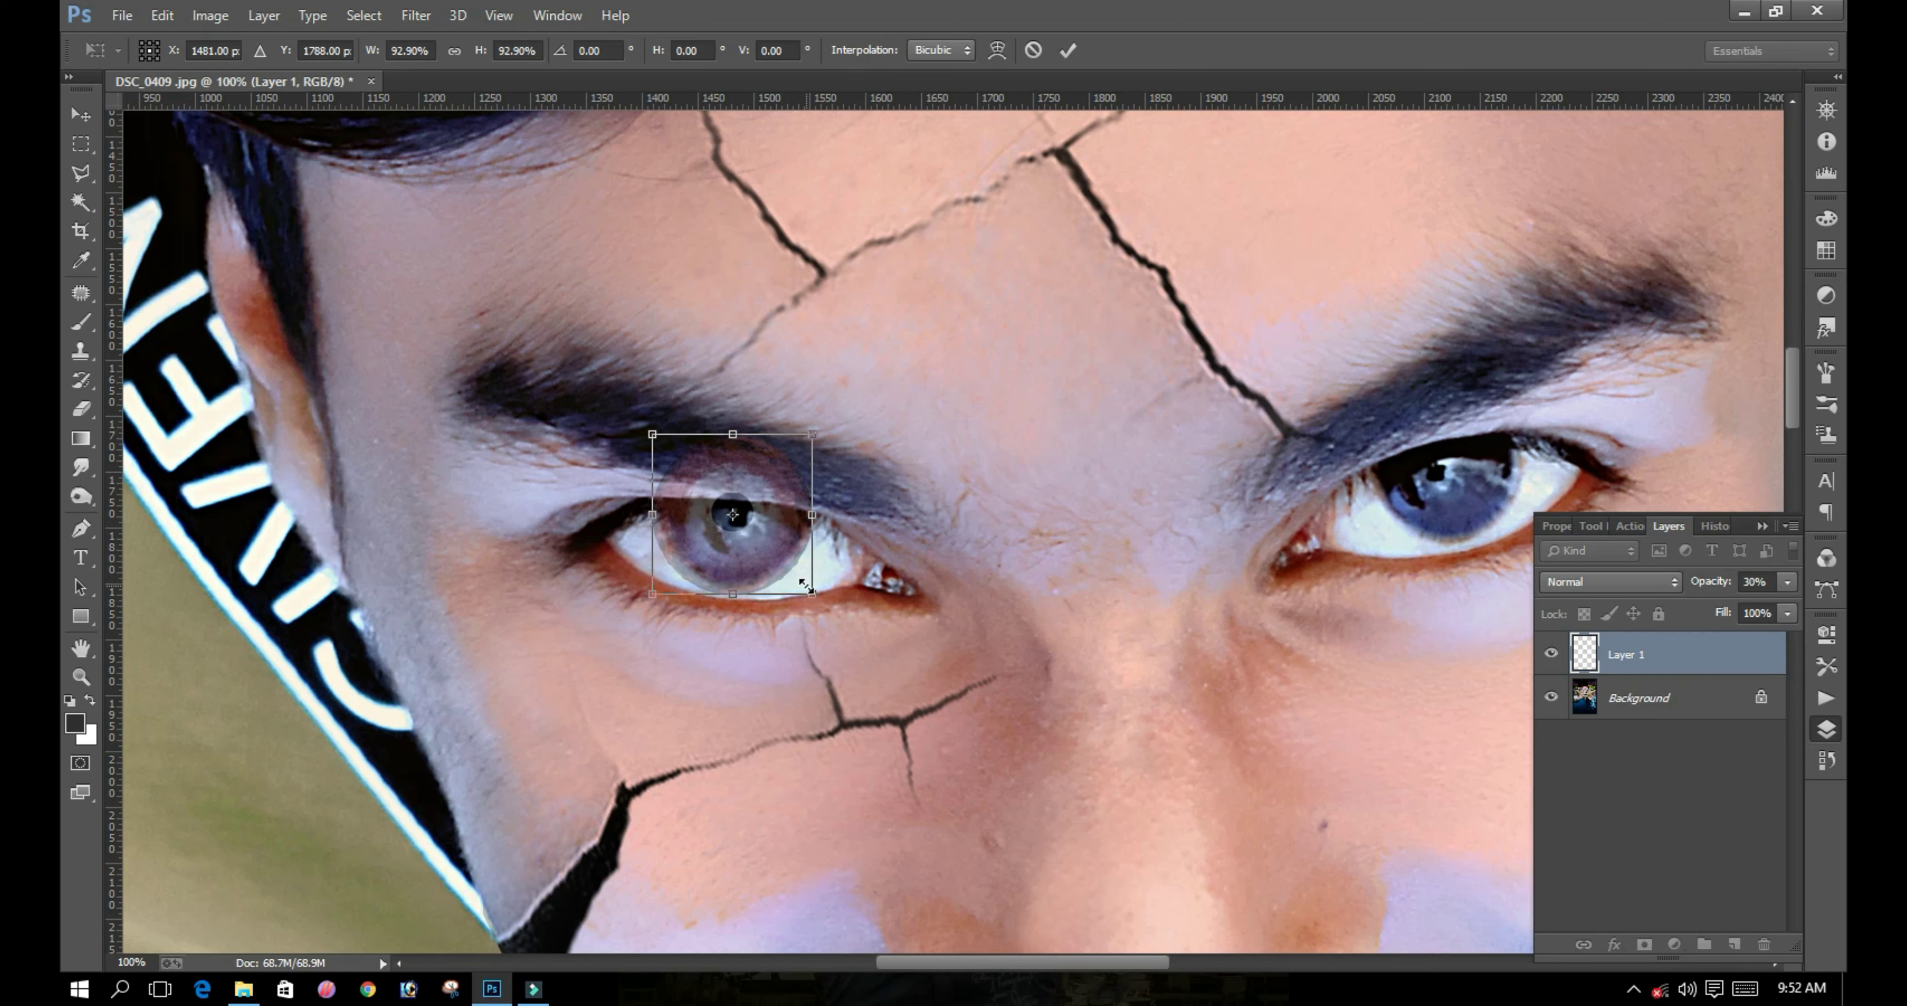
key("Return")
Step: Erase the part of the red iris that overlaps the upper eyelid and restore the layer's opacity to 100%
key("e")
right_click(874, 485)
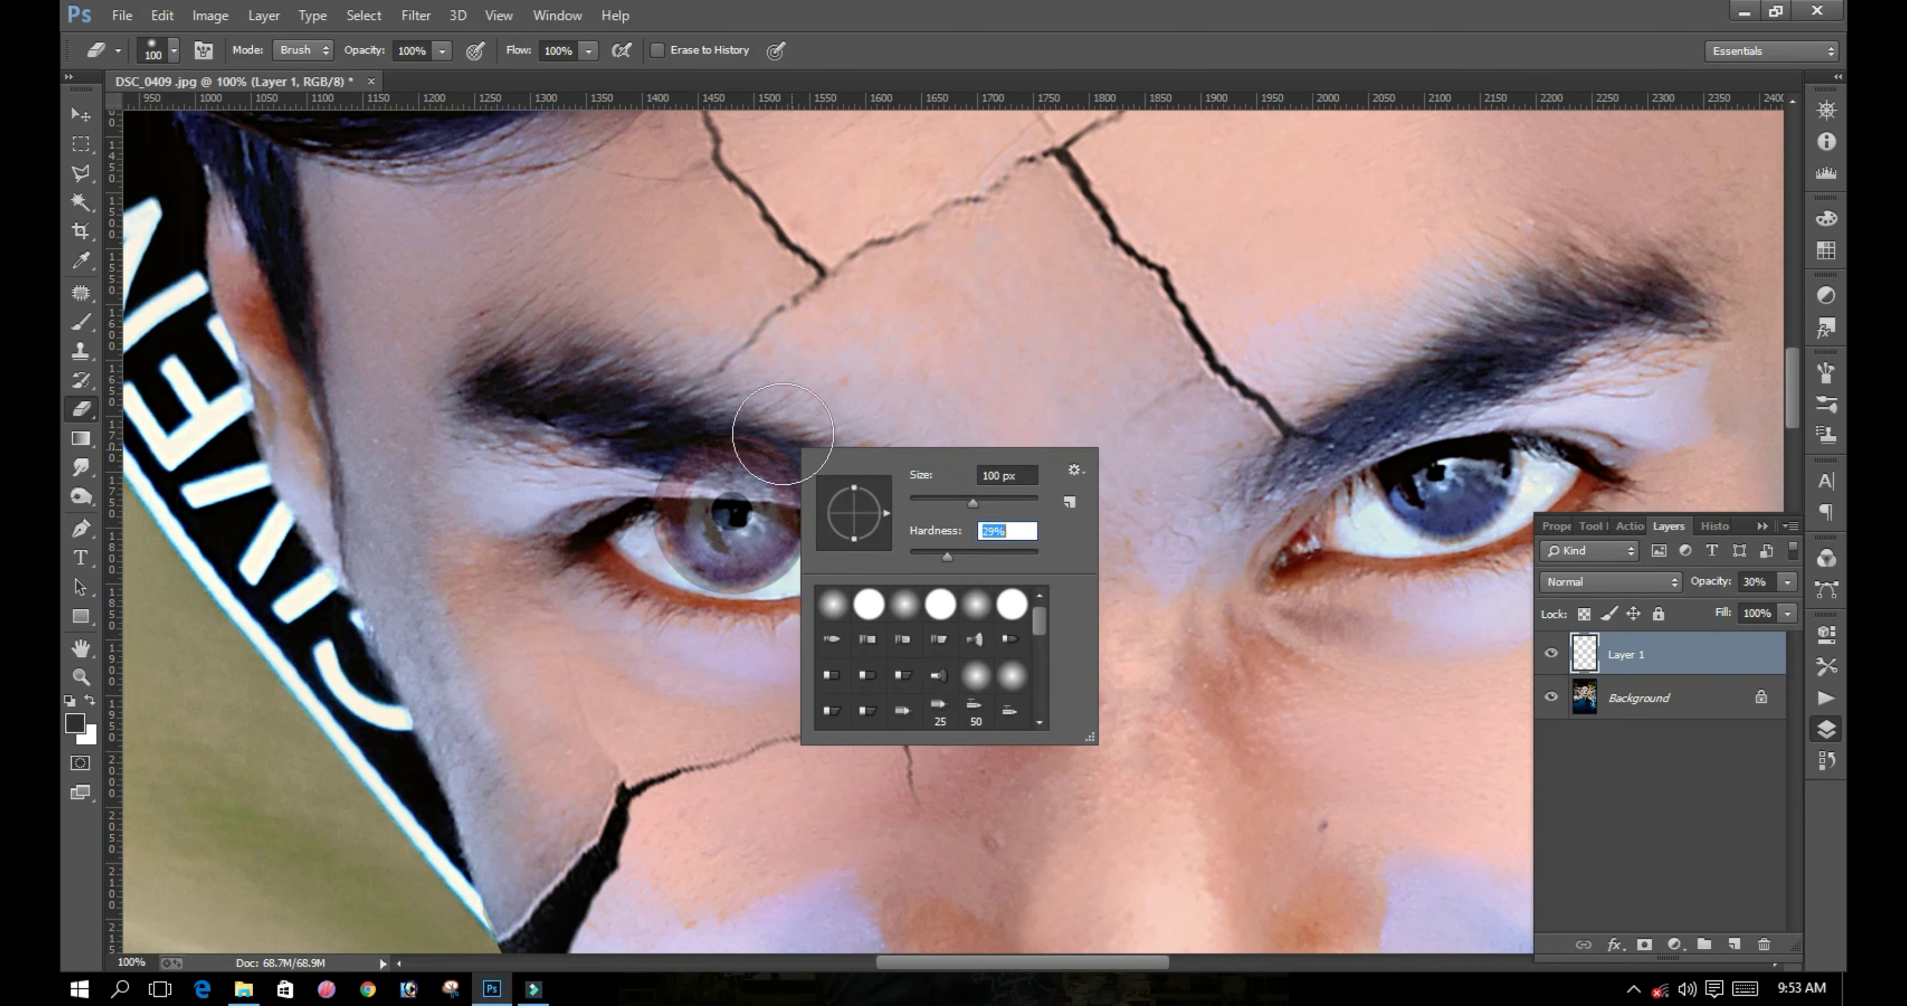
left_click(757, 444)
mouse_move(757, 450)
left_mouse_down()
mouse_move(597, 451)
mouse_move(707, 444)
mouse_move(674, 443)
mouse_move(874, 476)
mouse_move(855, 486)
left_mouse_up()
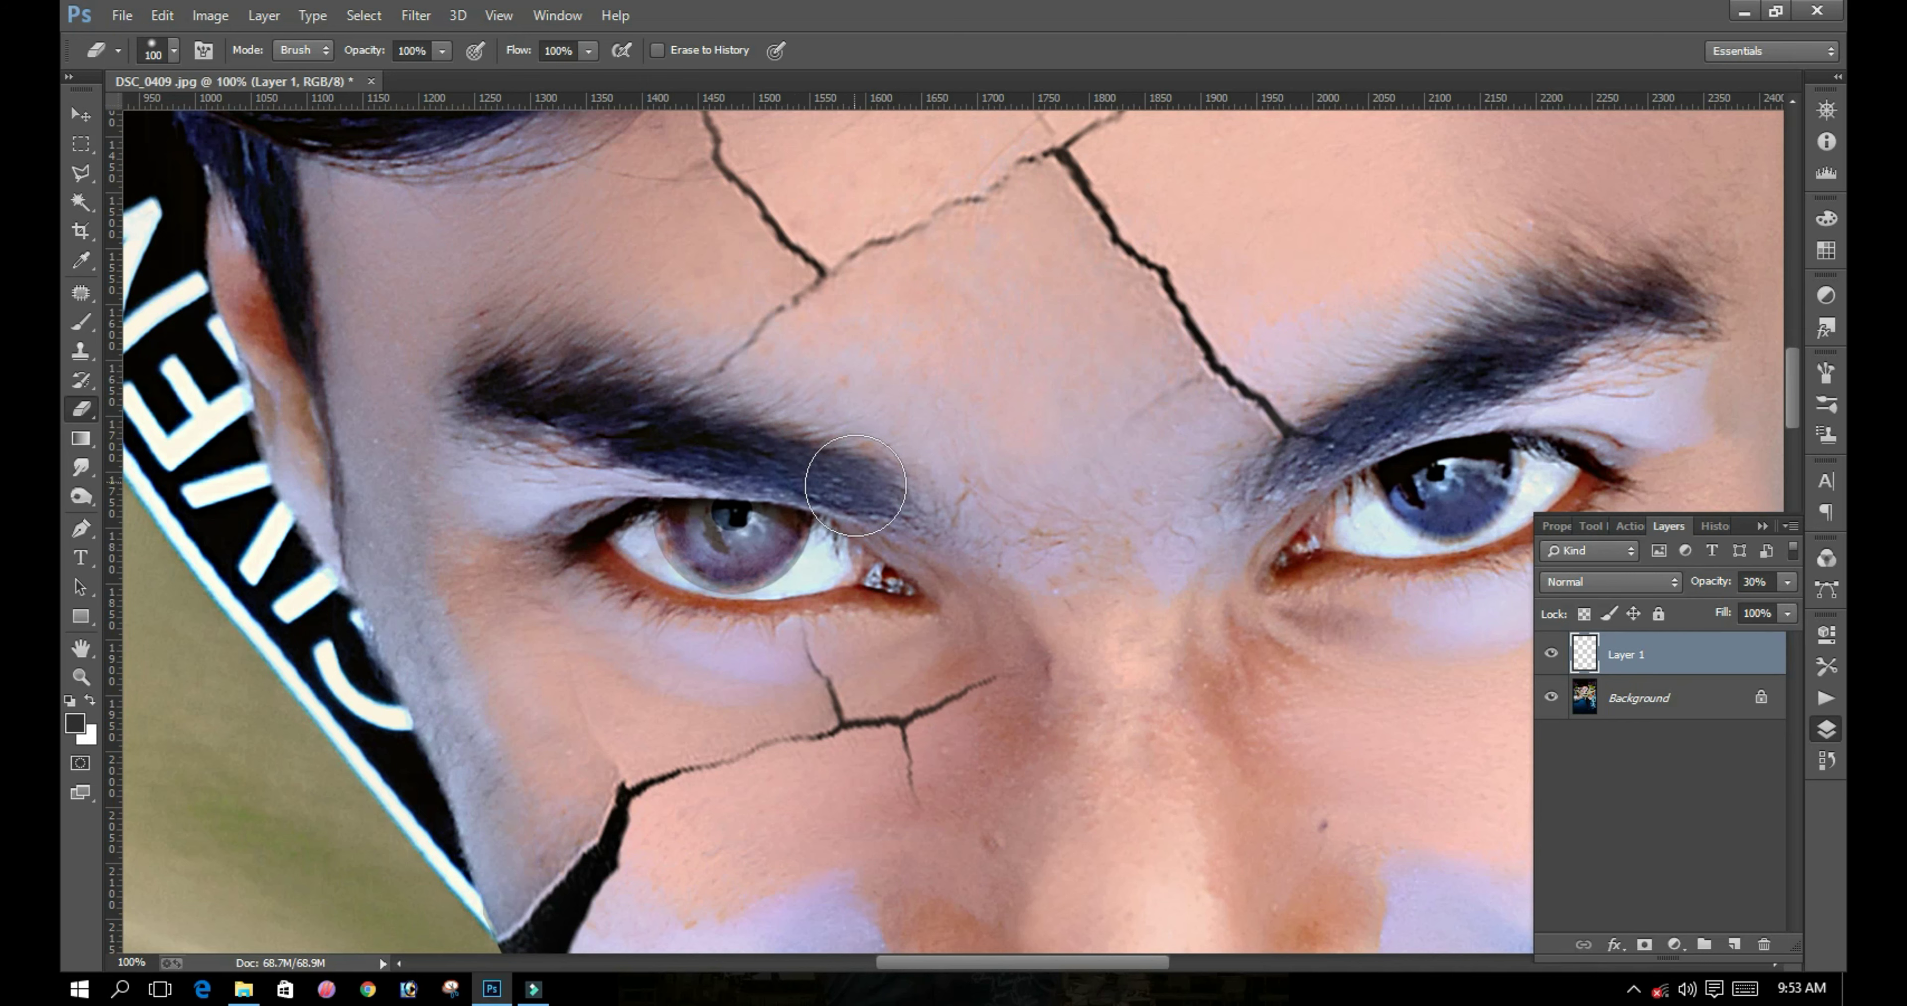
key("v")
key("Return")
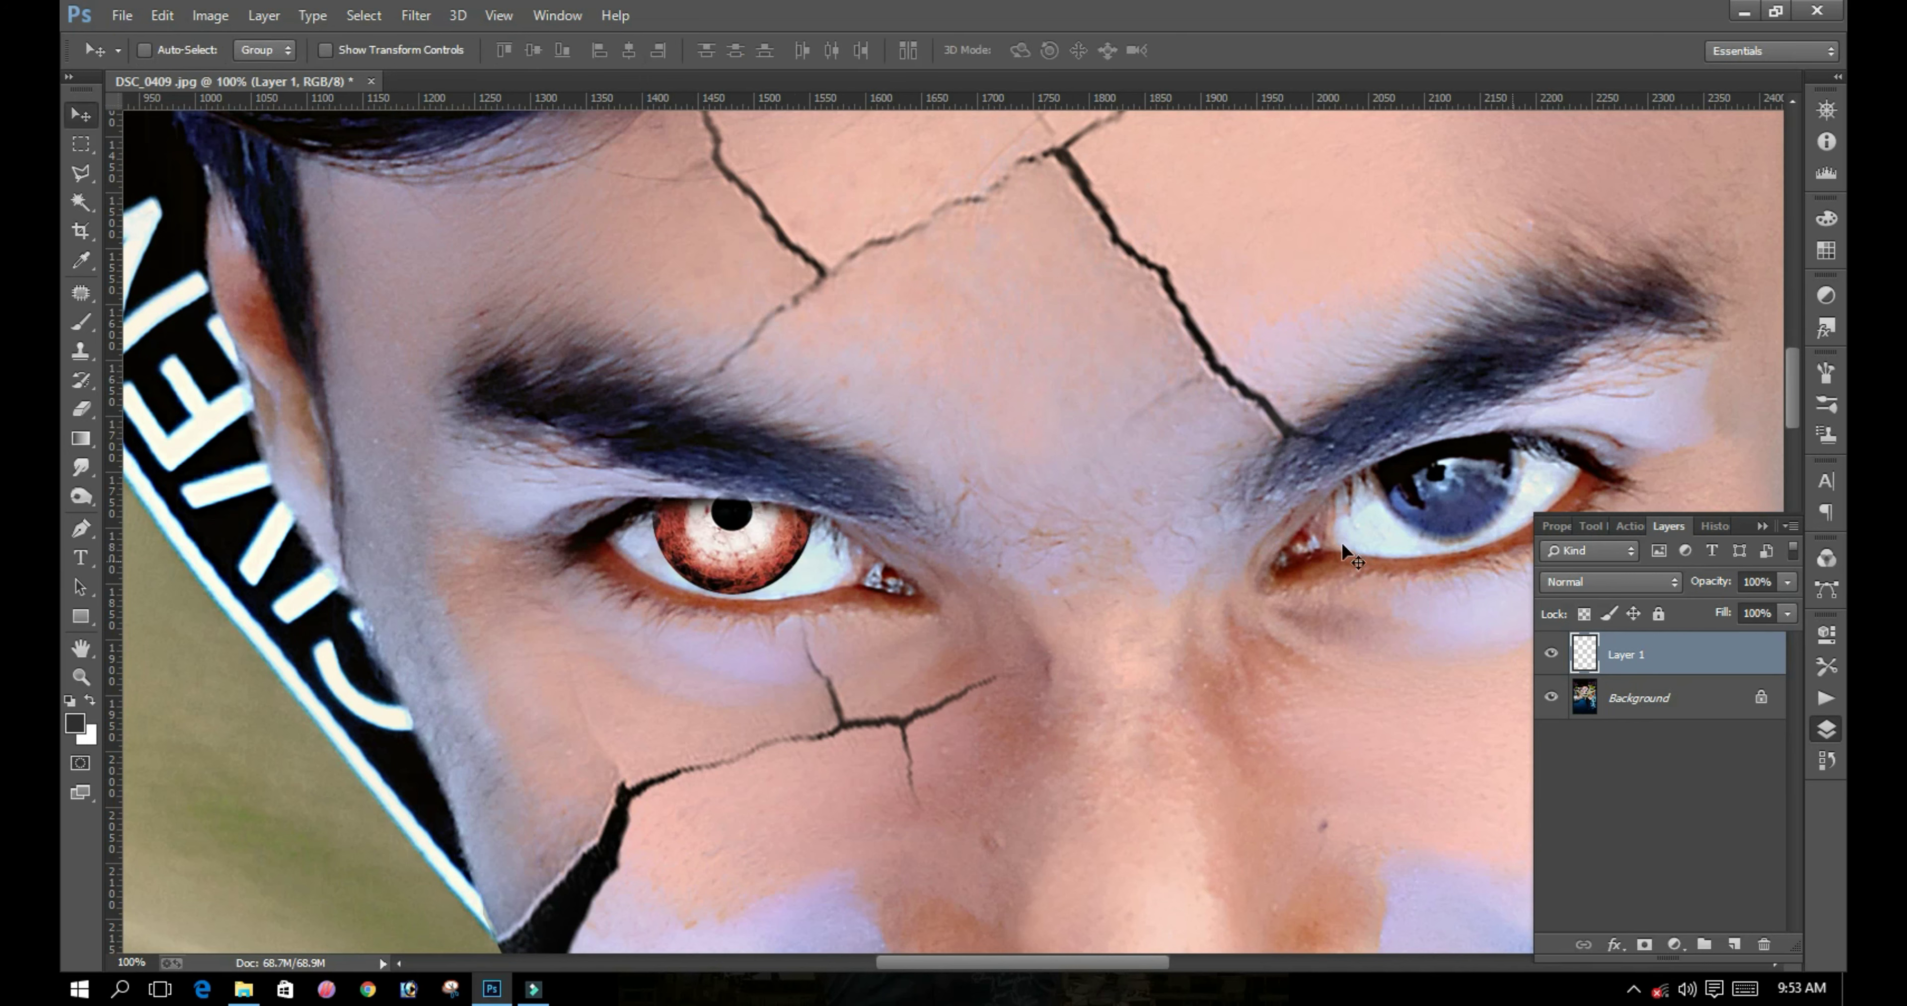
Step: Set the red iris layer's blending mode to Screen and place a duplicate of it over the right-hand eye
left_click(1619, 587)
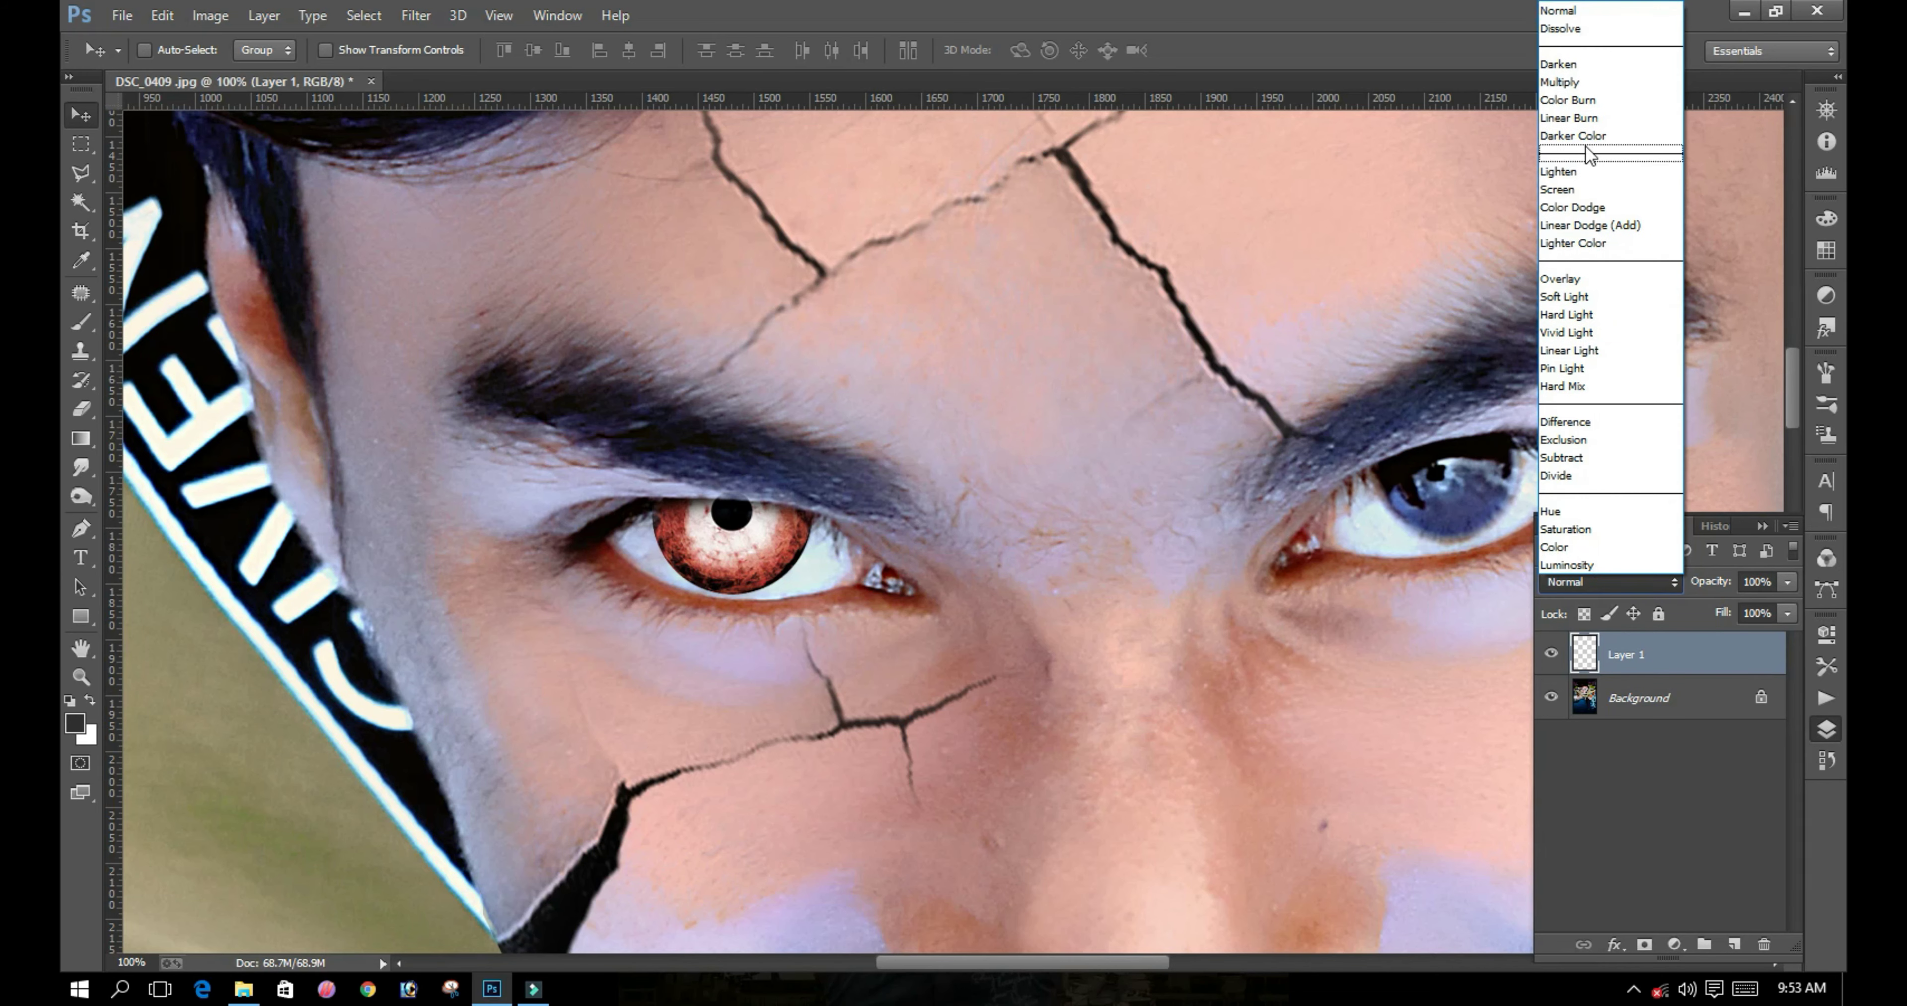
left_click(1563, 189)
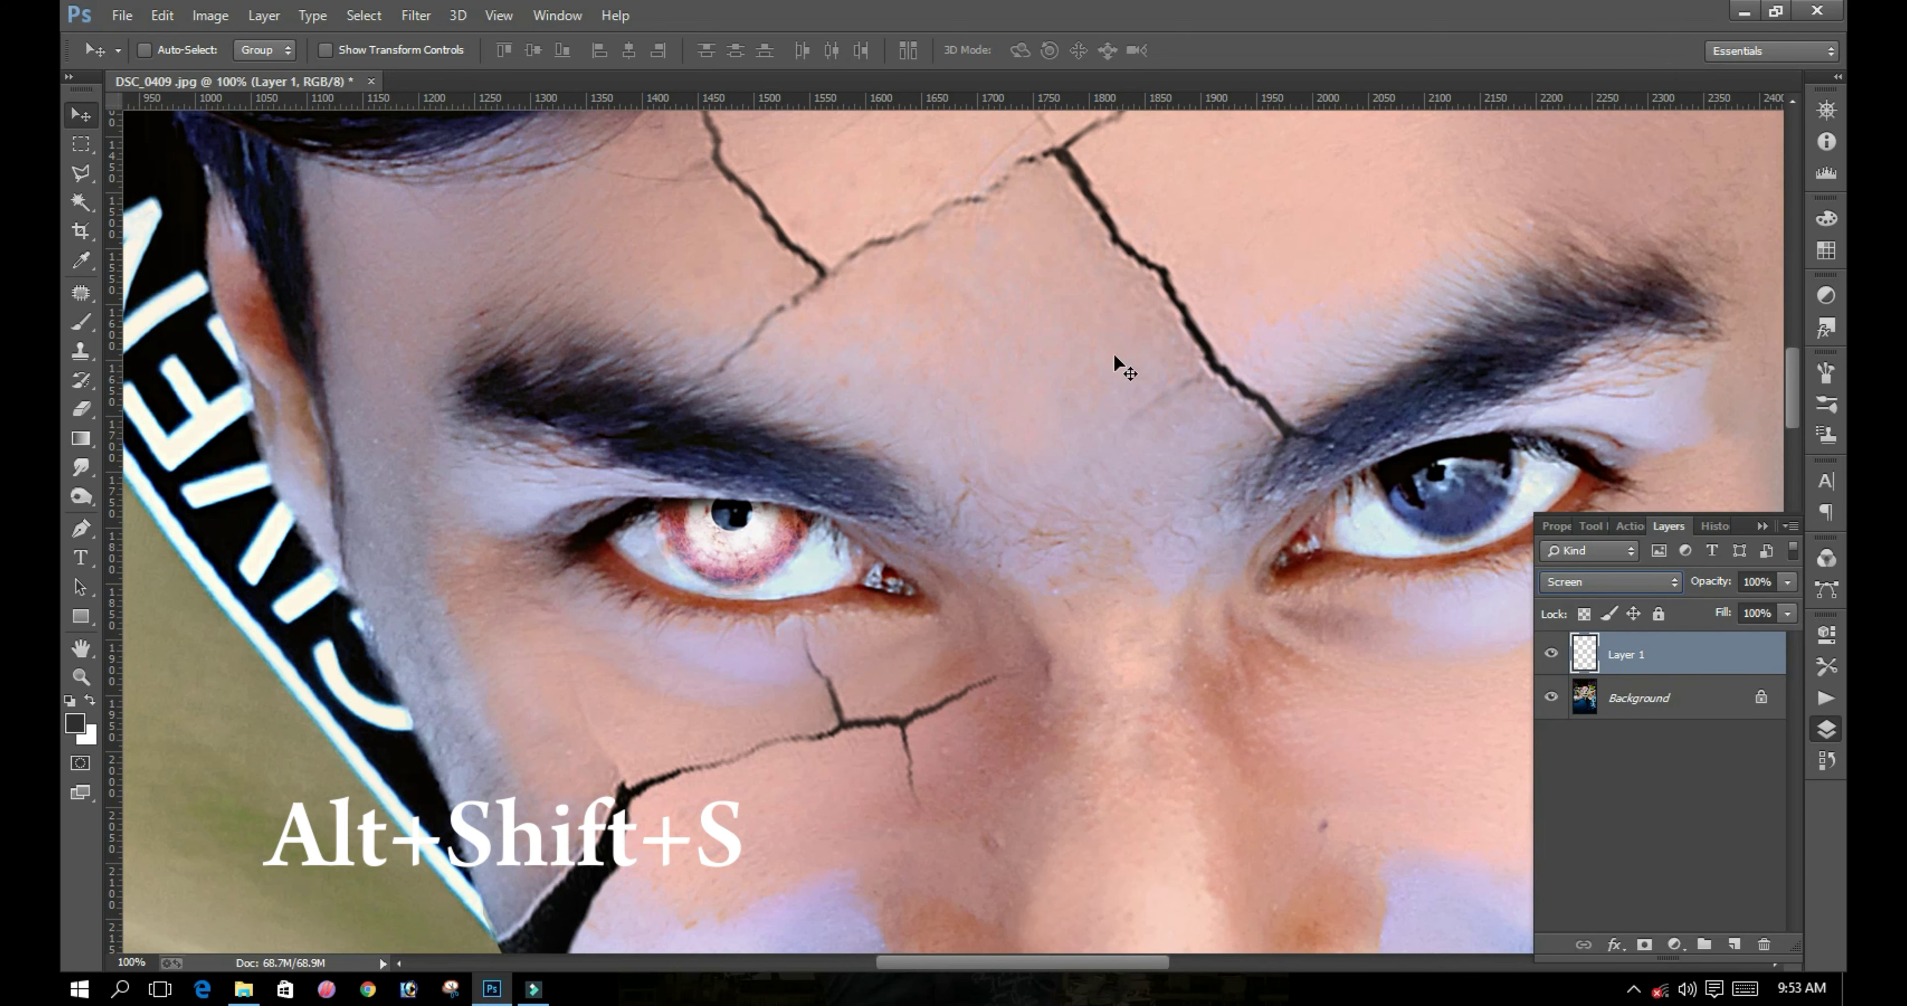
right_click(721, 536)
left_click(725, 541)
left_click_drag(733, 535, 1439, 484)
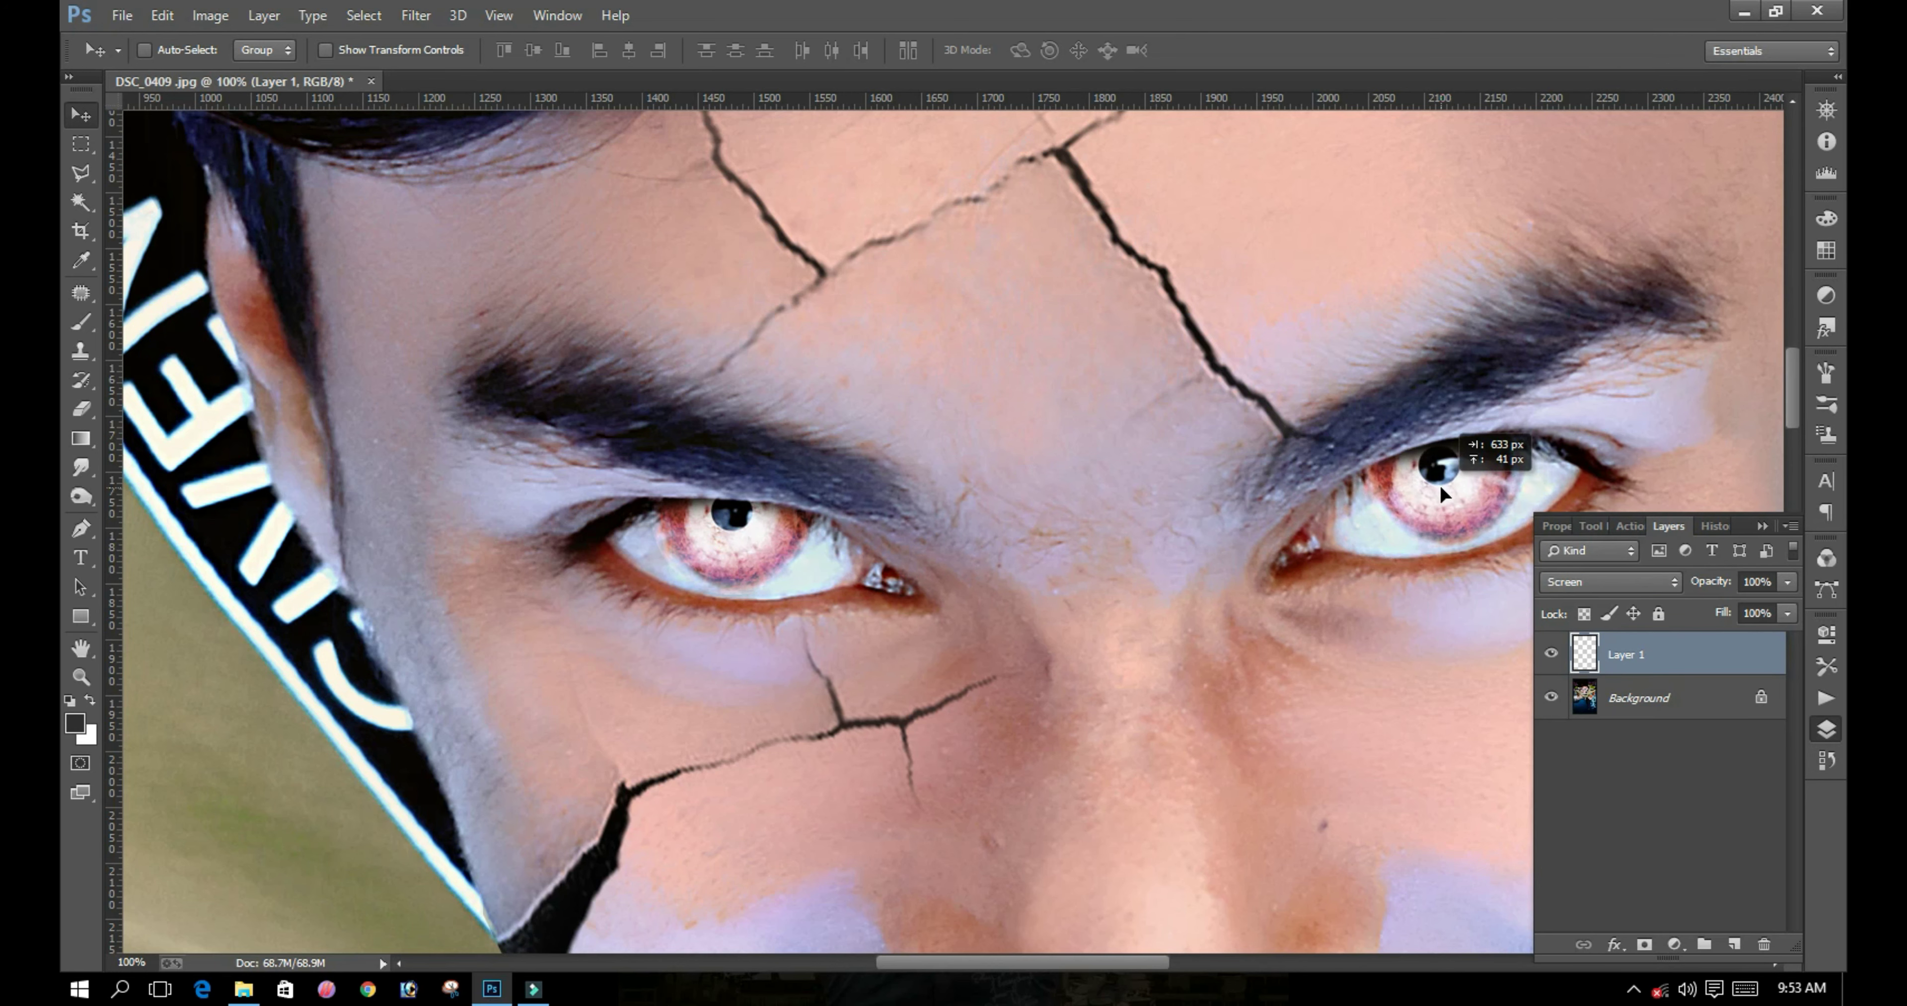
Step: Rotate the duplicated iris about -5° to match the right-hand eye
key("ctrl+t")
left_click_drag(1614, 422, 1146, 514)
left_click_drag(1251, 590, 1251, 566)
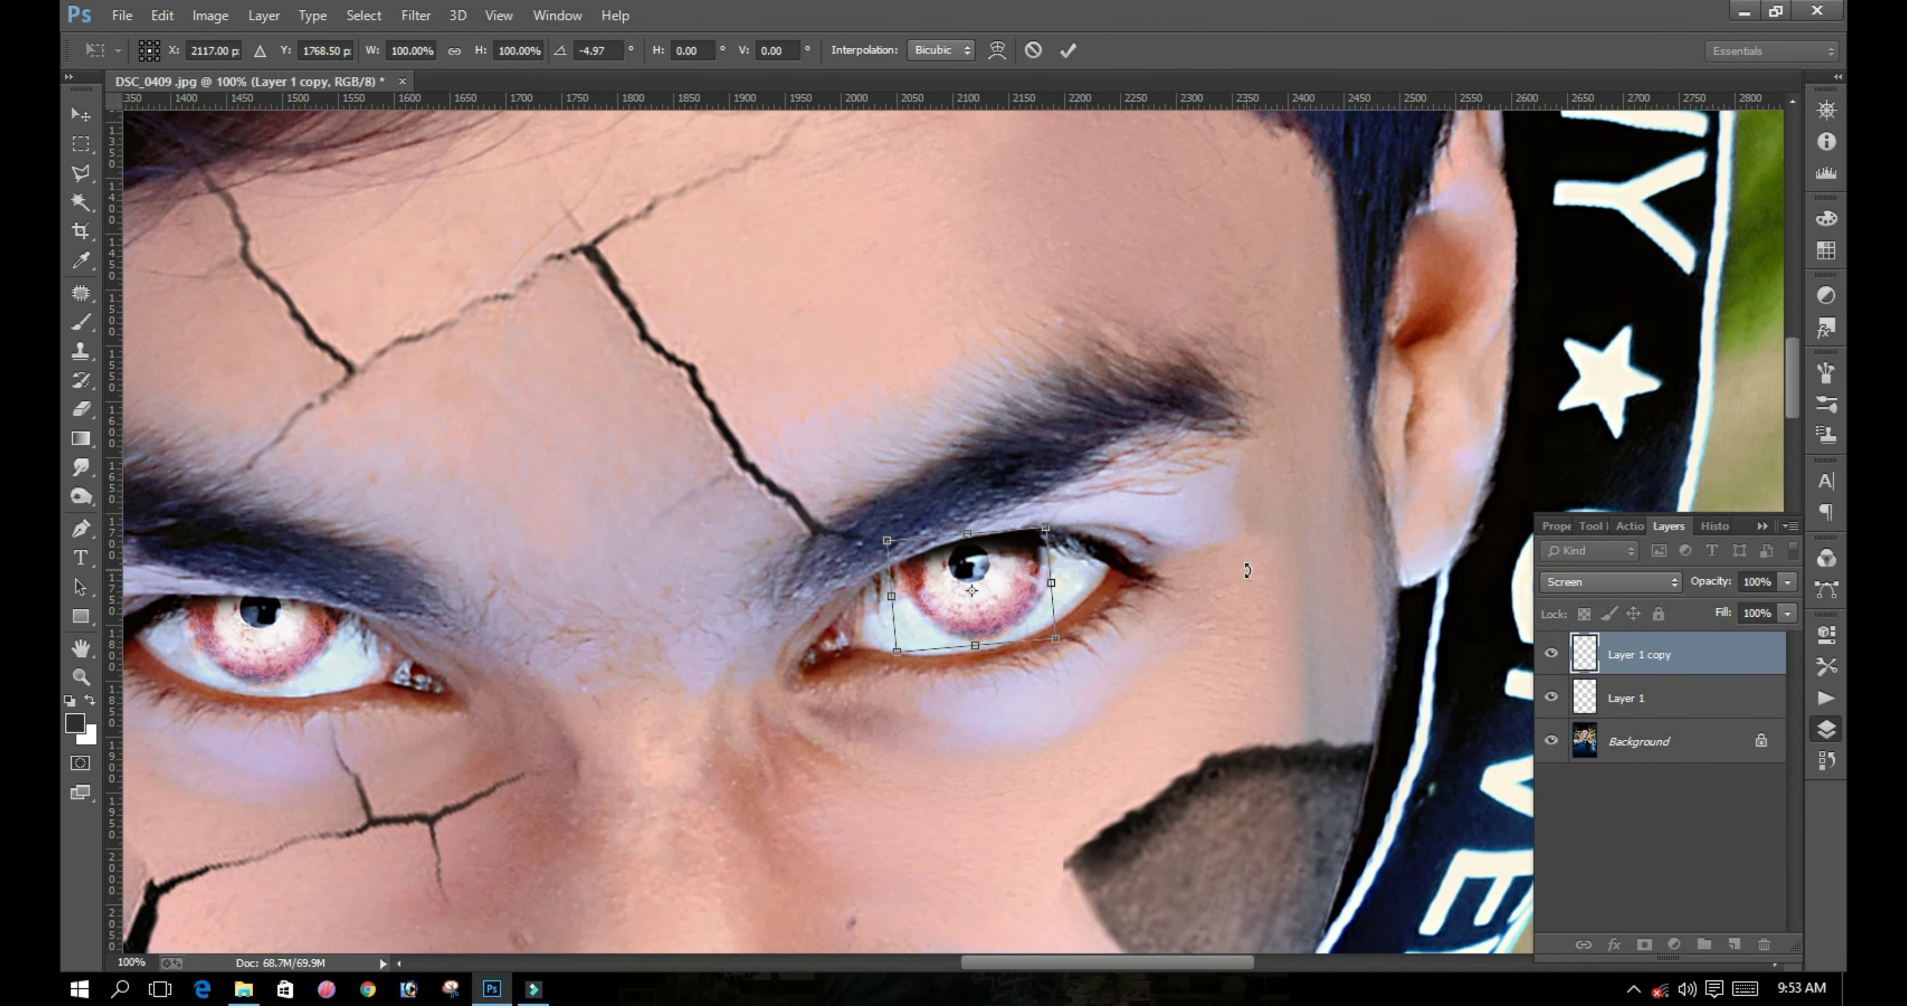
key("Return")
key("ctrl+minus")
key("ctrl+minus")
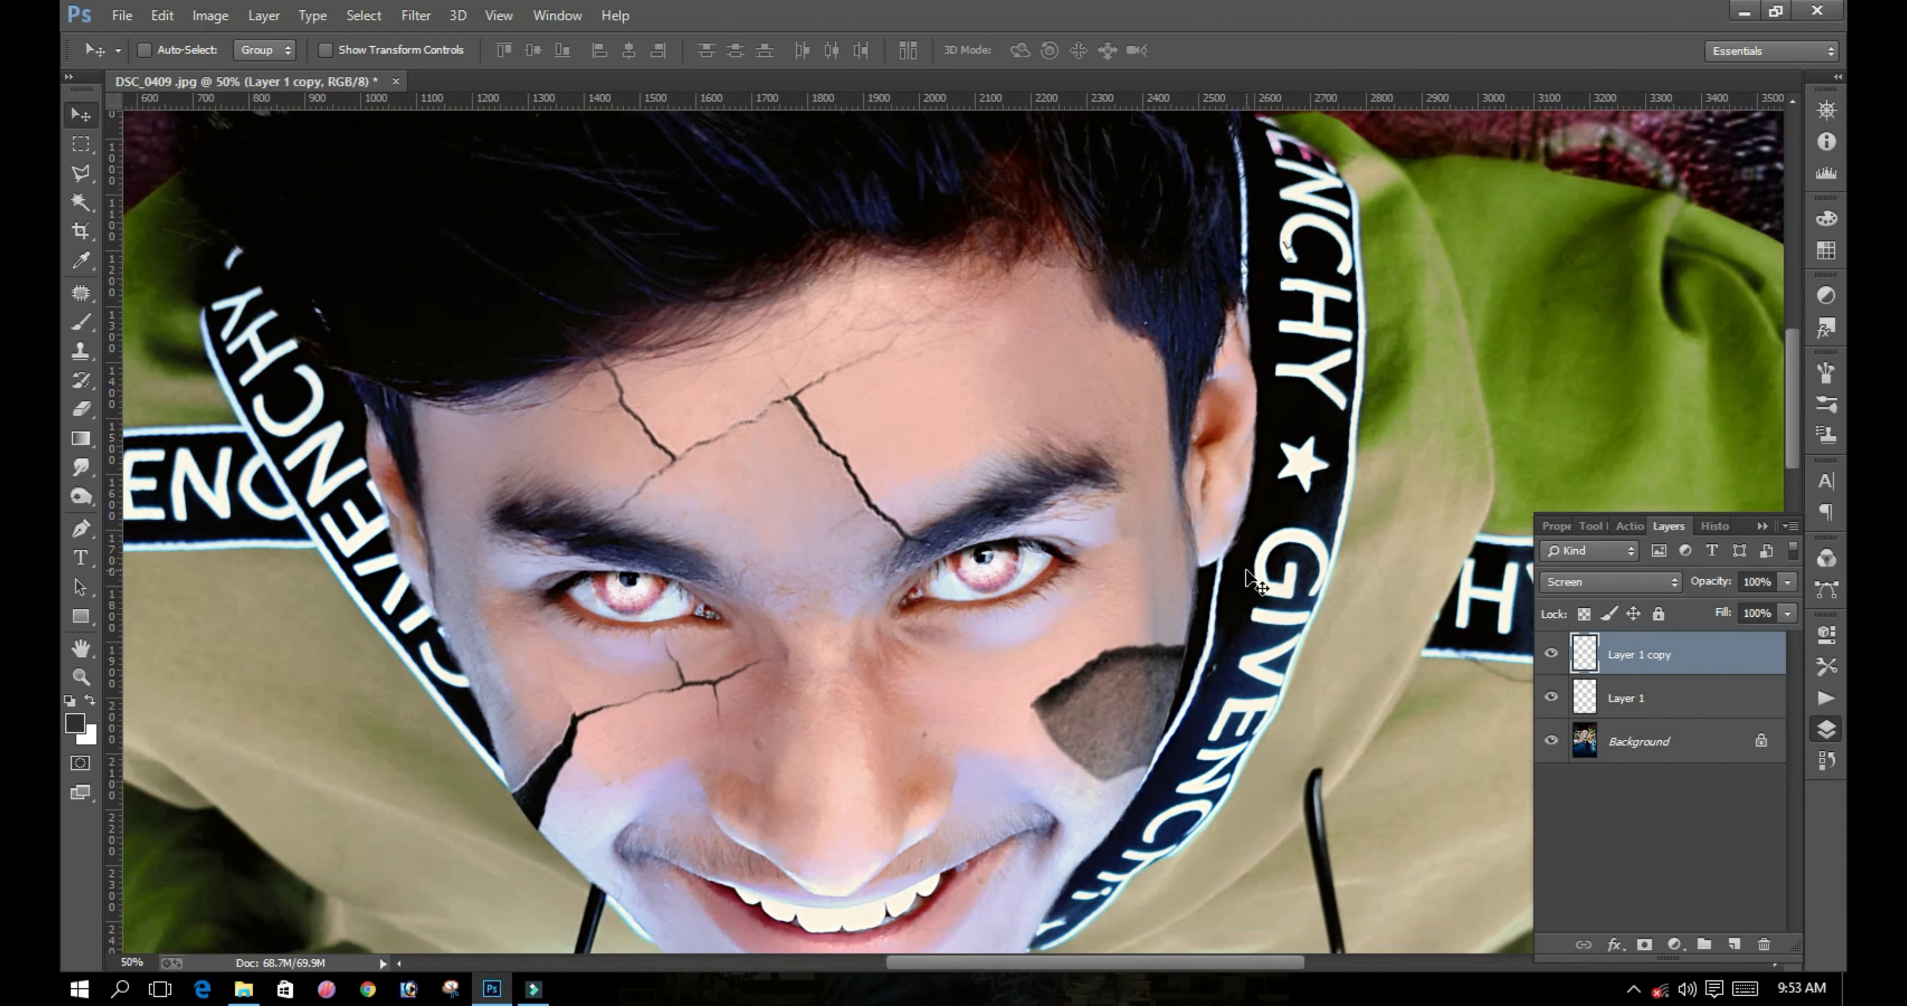
Step: Compare the eyes with the iris layers hidden and shown, then merge both iris layers and set the blending mode to Screen
left_click_drag(1159, 748, 1266, 613)
left_click(1551, 654)
left_click(1551, 654)
left_click(1550, 698)
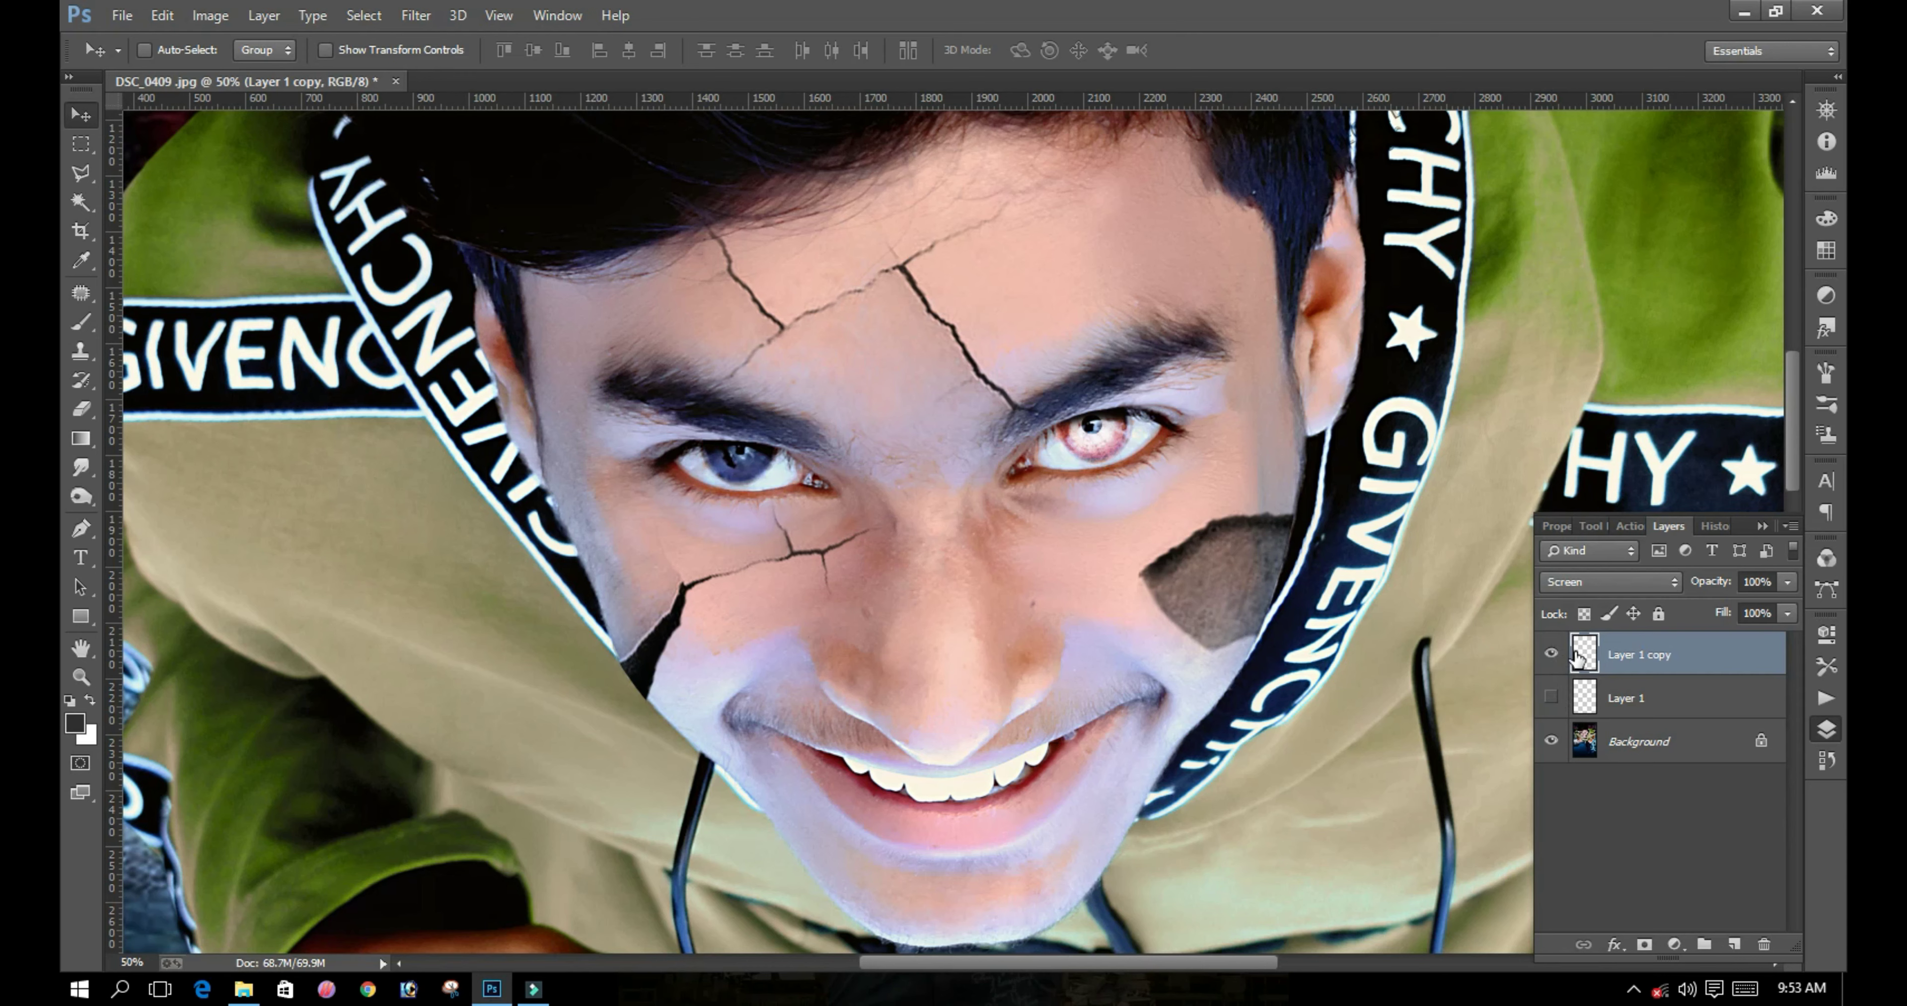
left_click(1551, 697)
left_click(1640, 703, "shift")
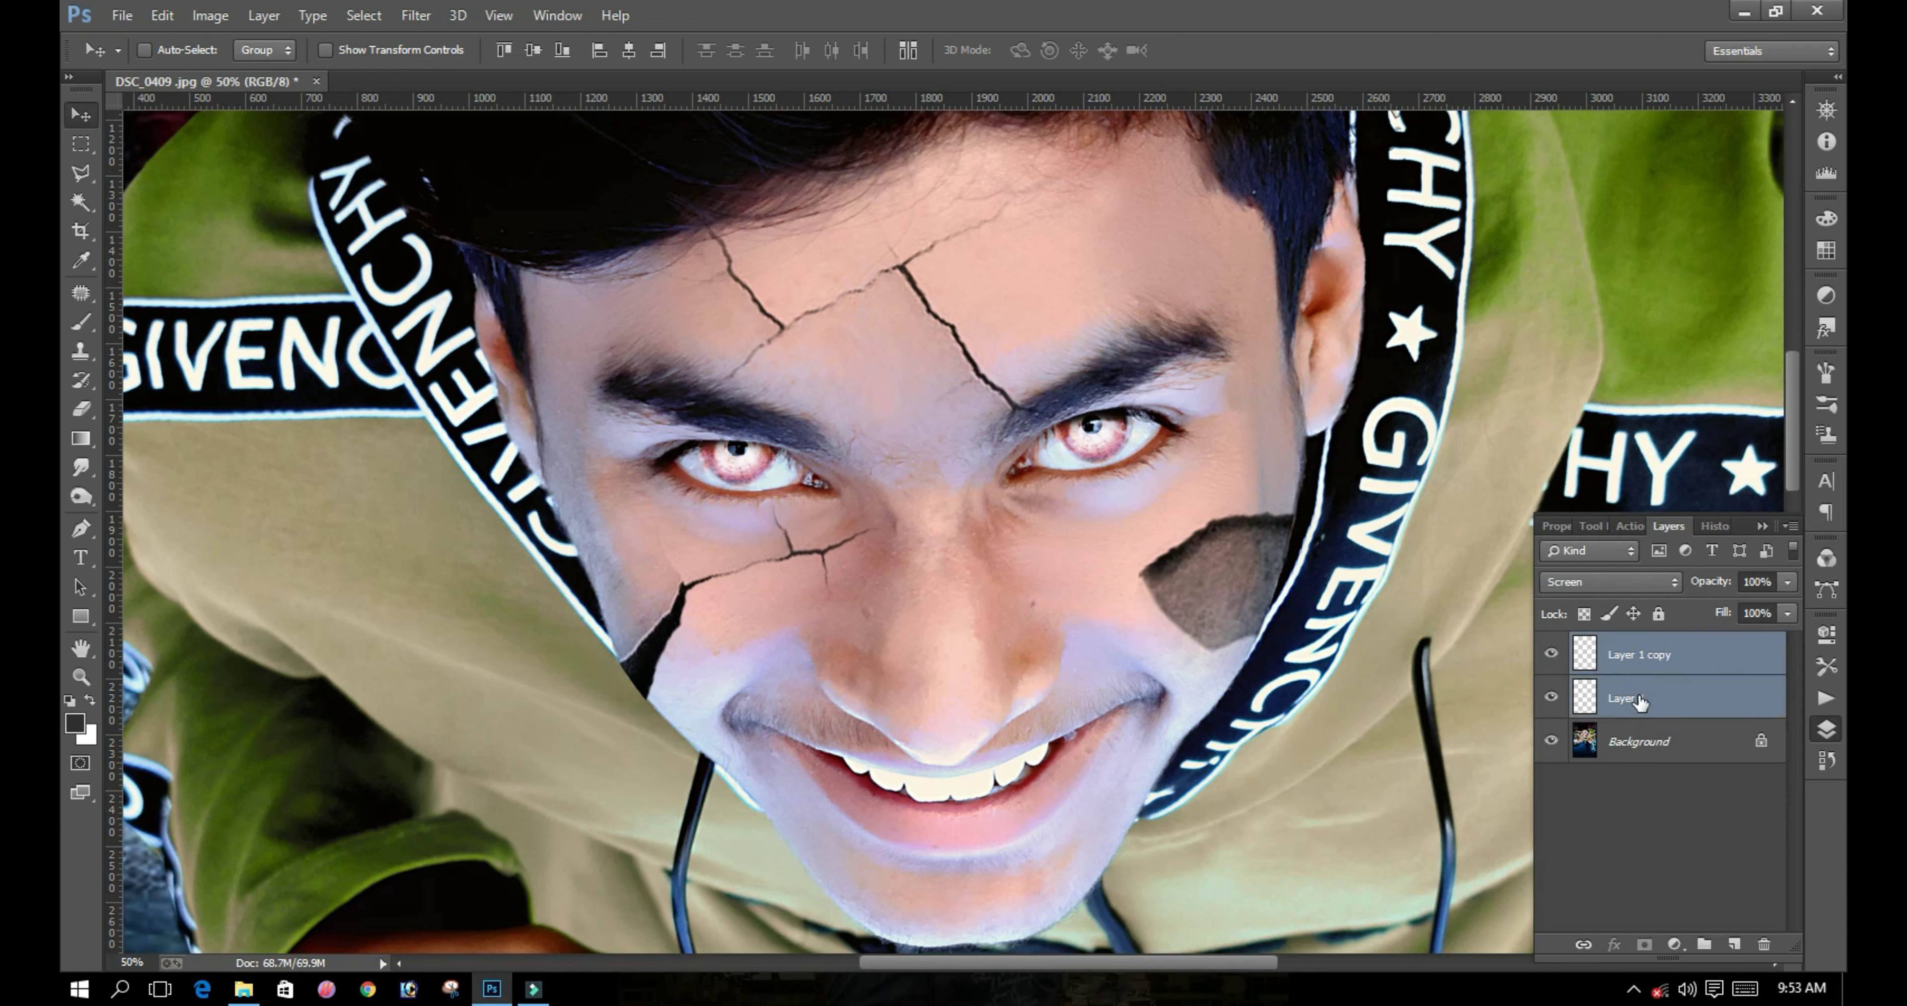
key("ctrl+e")
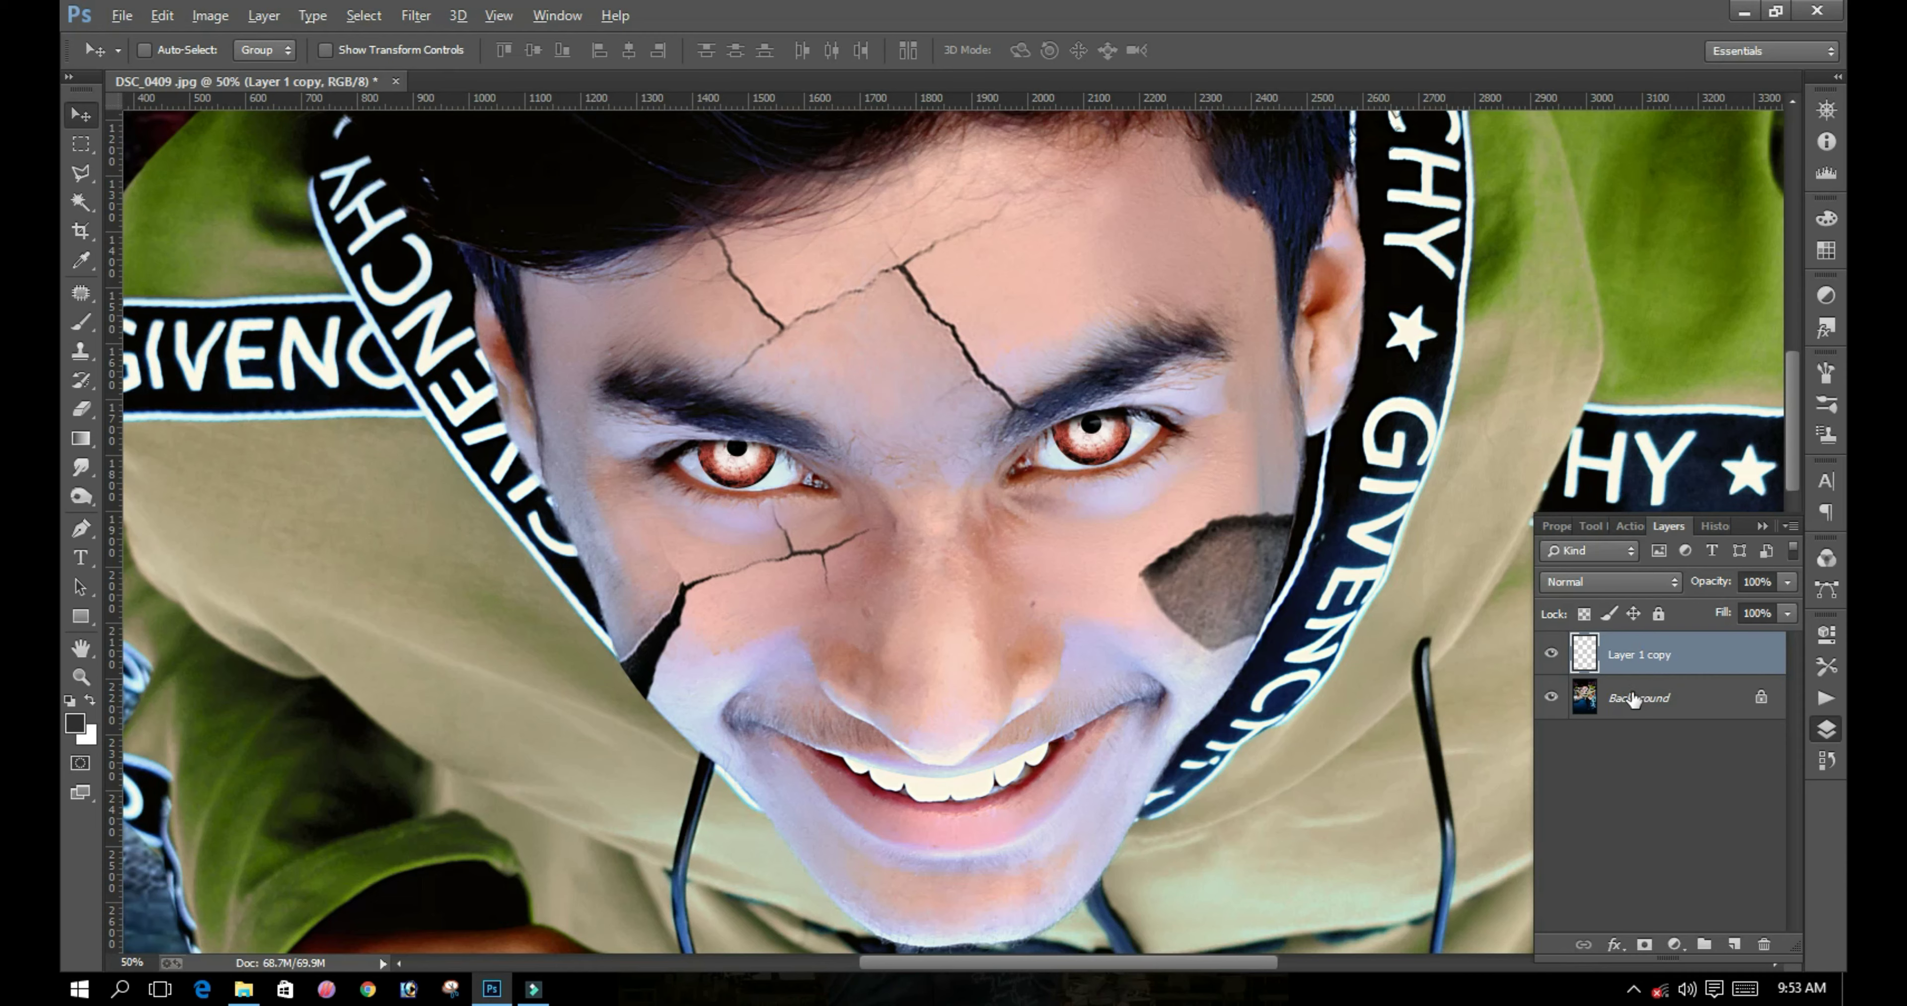
key("alt+shift+s")
Step: Compare the portrait with and without the merged irises, then merge the iris layer into the Background
left_click(1550, 653)
left_click(1551, 653)
left_click(1551, 653)
left_click(1551, 653)
key("ctrl+0")
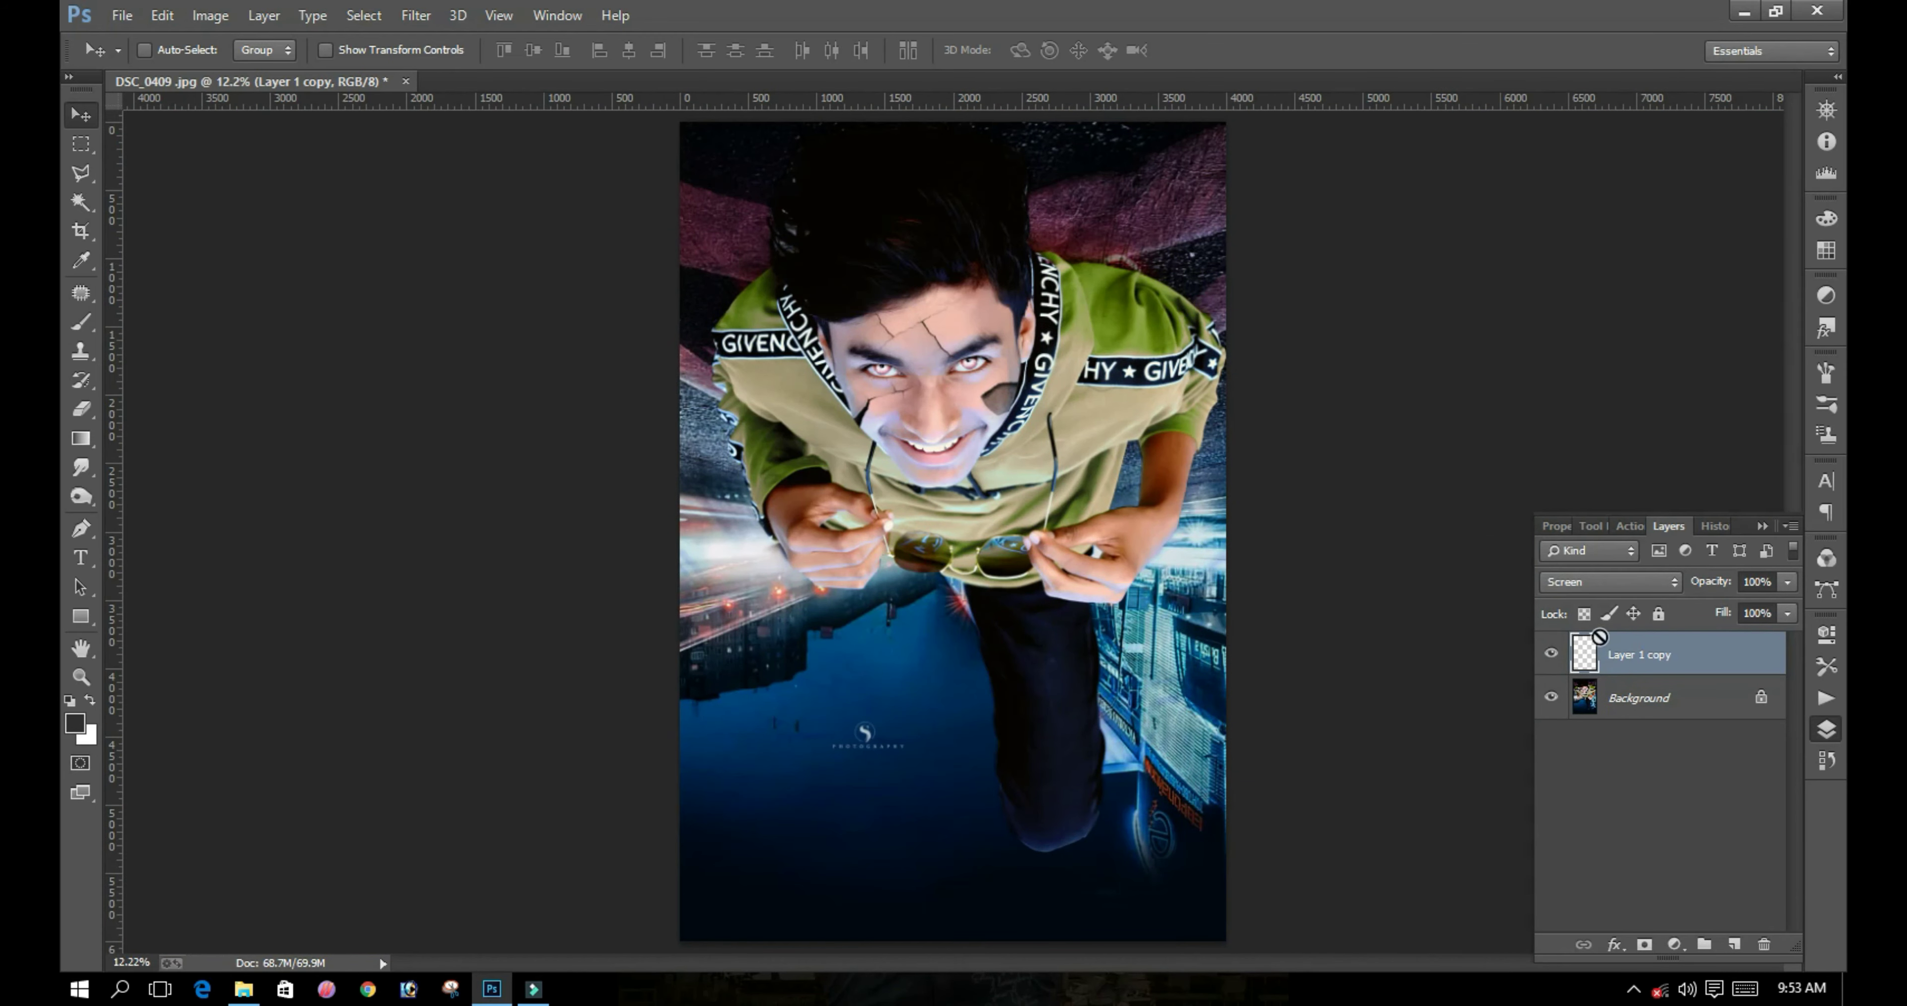
key("ctrl+e")
scroll(935, 394, "up", 3)
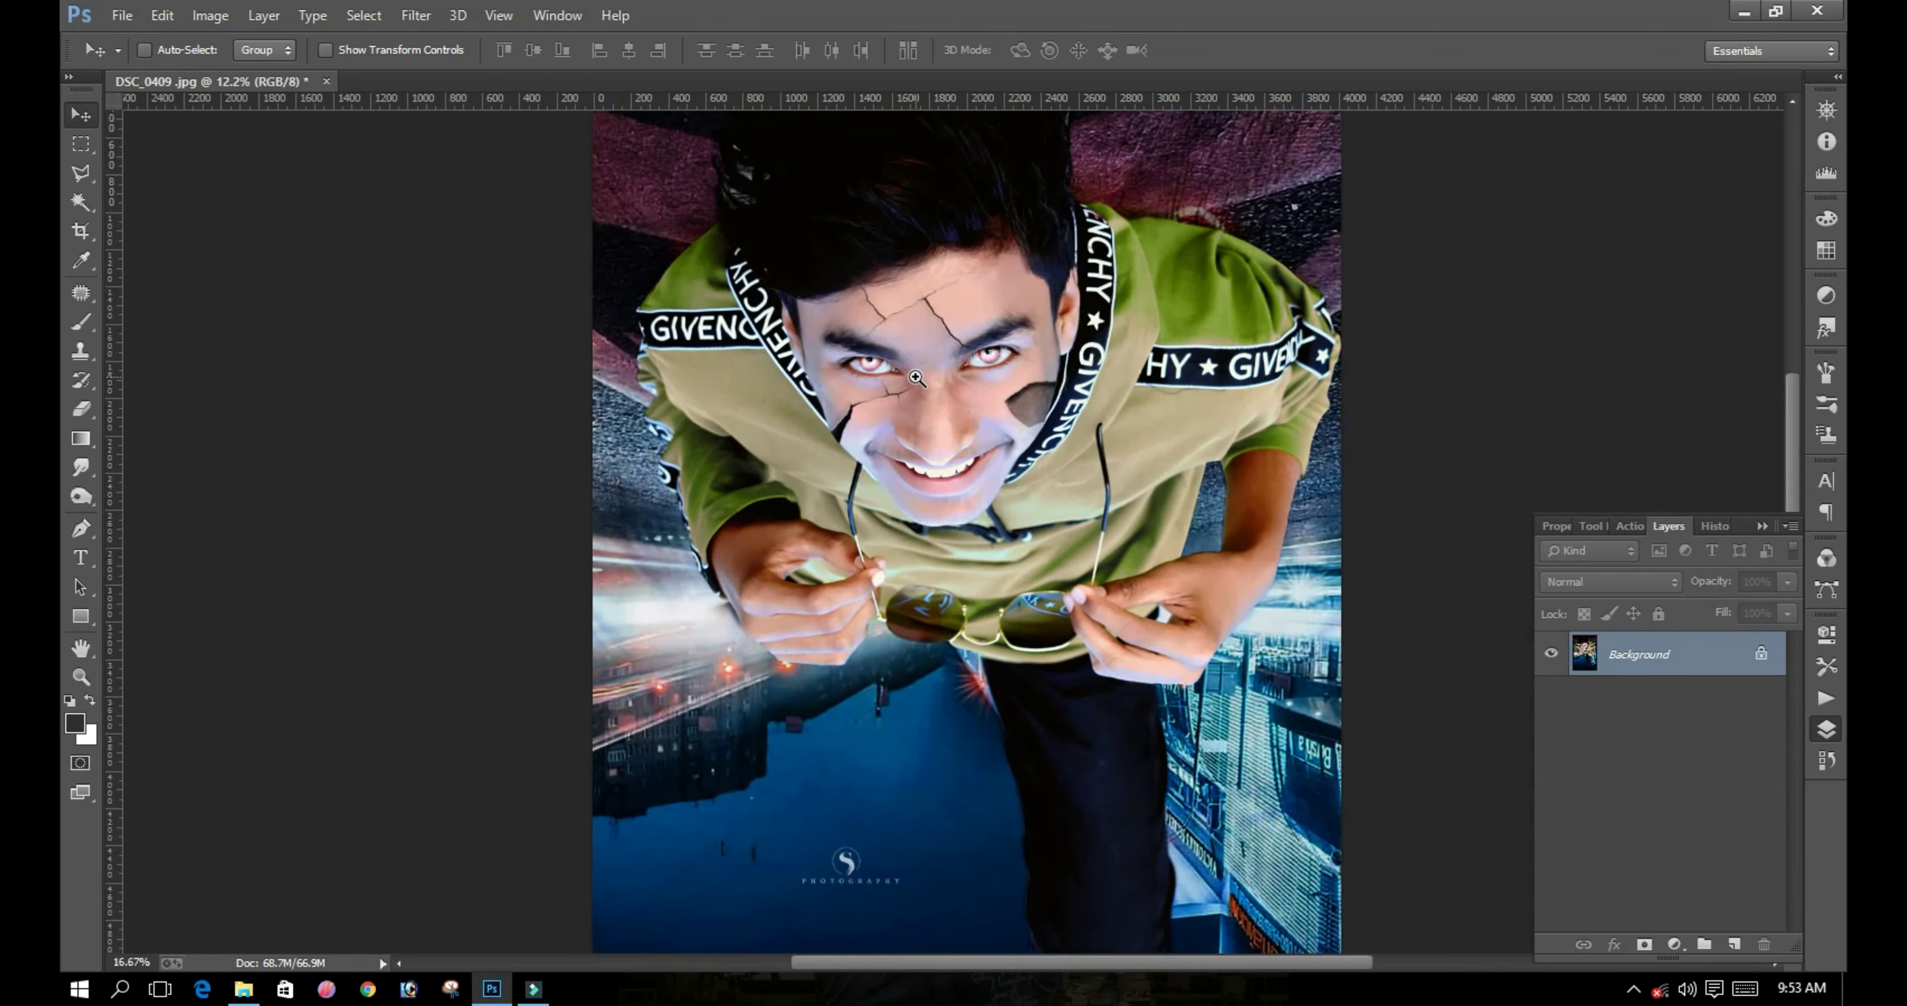
Step: Switch to File Explorer, go to the fair folder in All Png and open the flame image S.R (4)
left_click(252, 989)
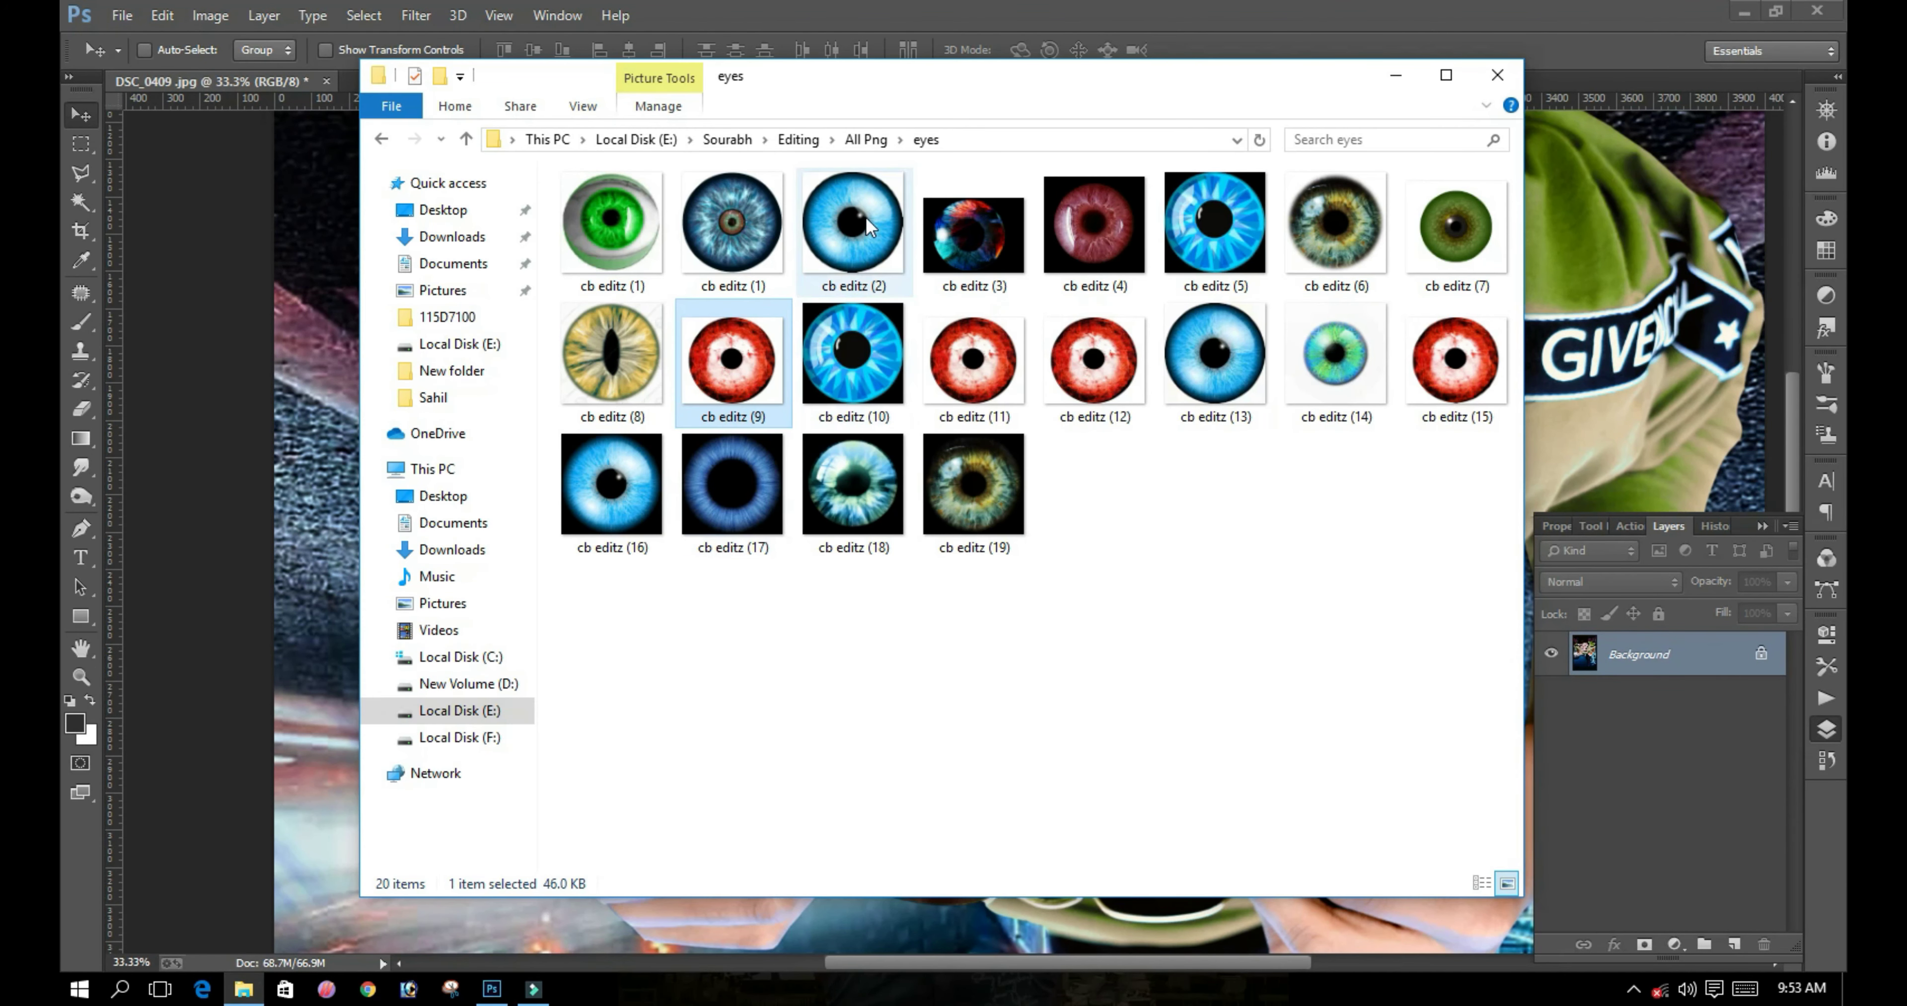
key("BackSpace")
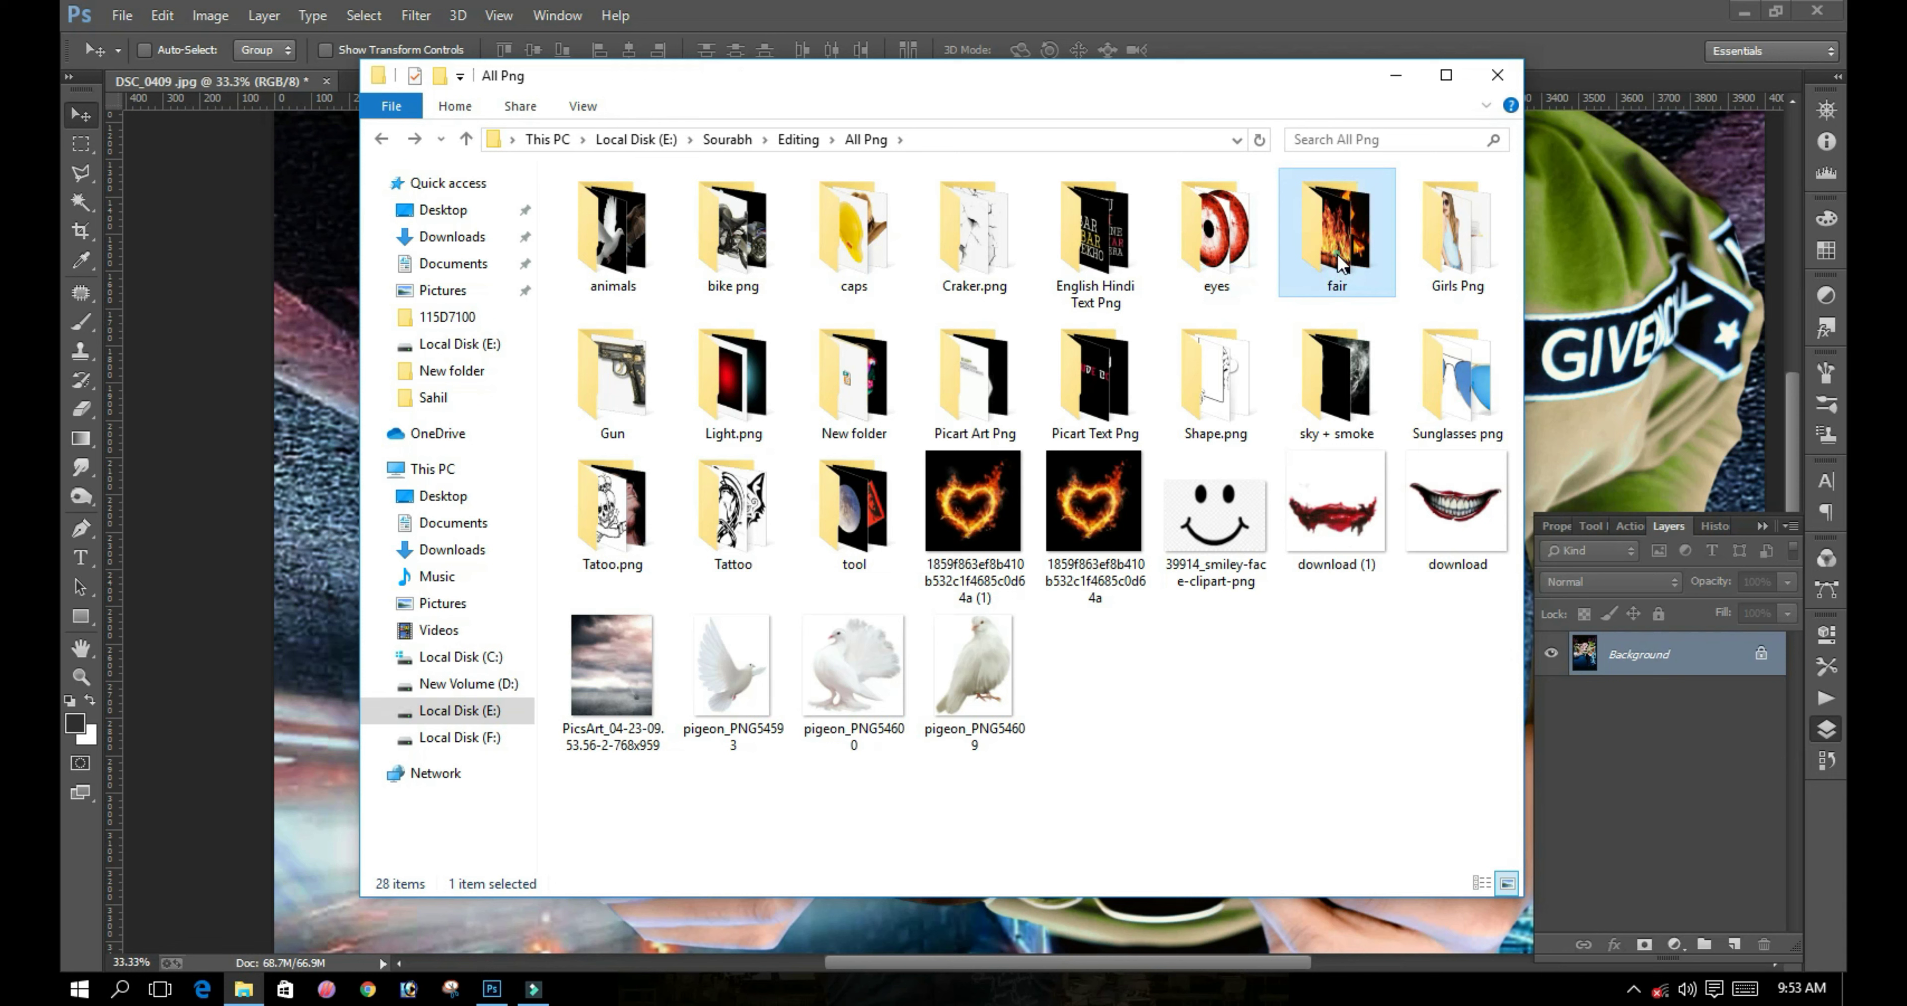
double_click(1337, 237)
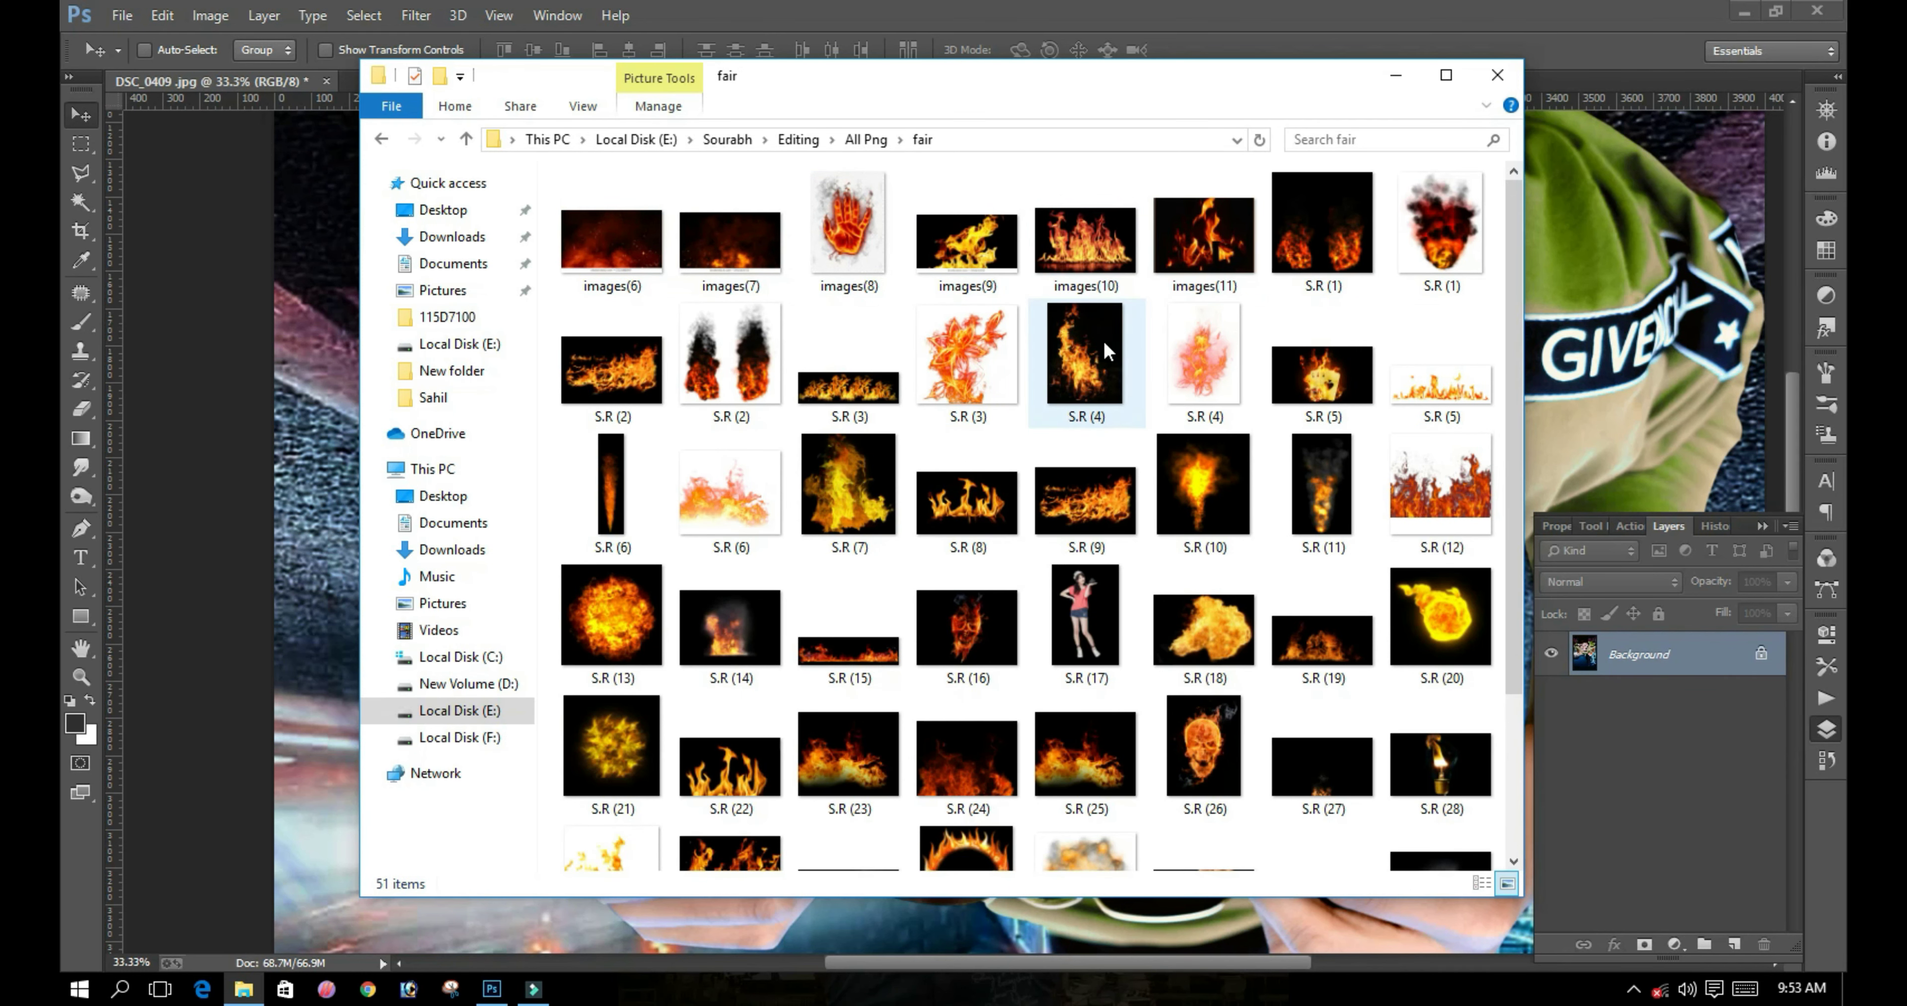
double_click(1080, 360)
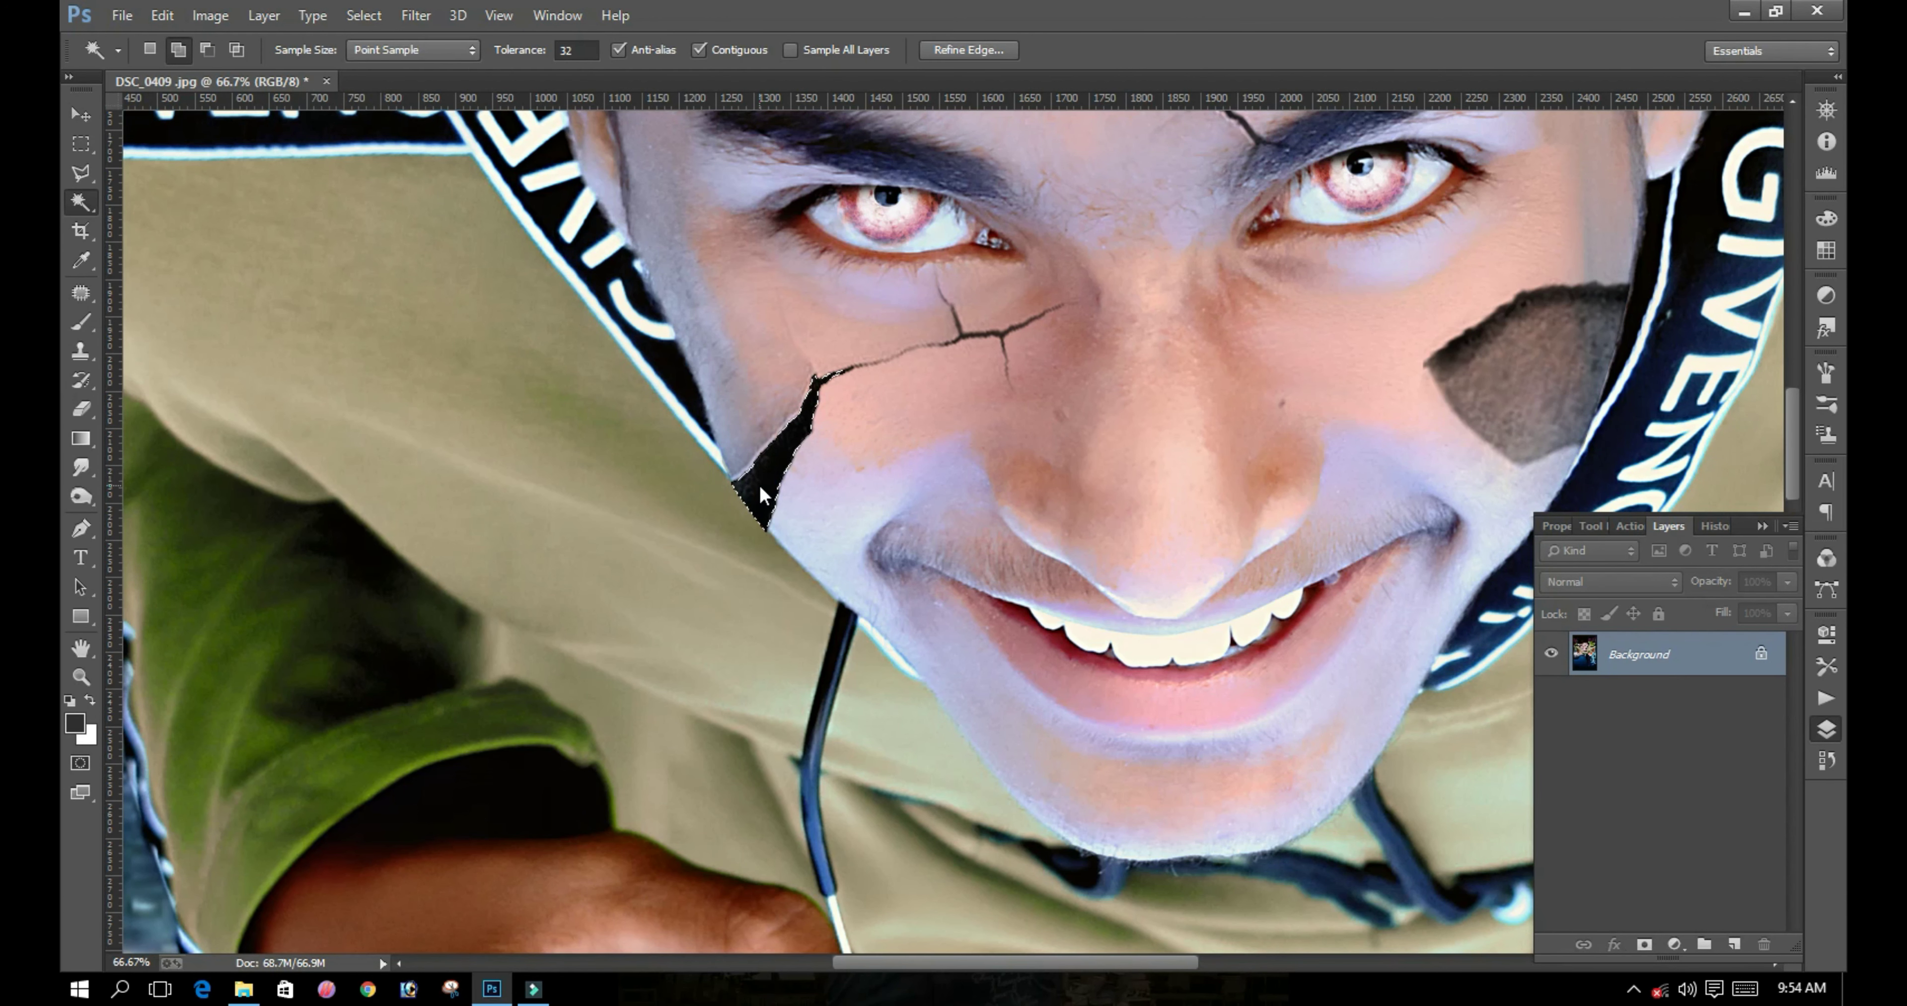
key("ctrl+j")
key("ctrl+t")
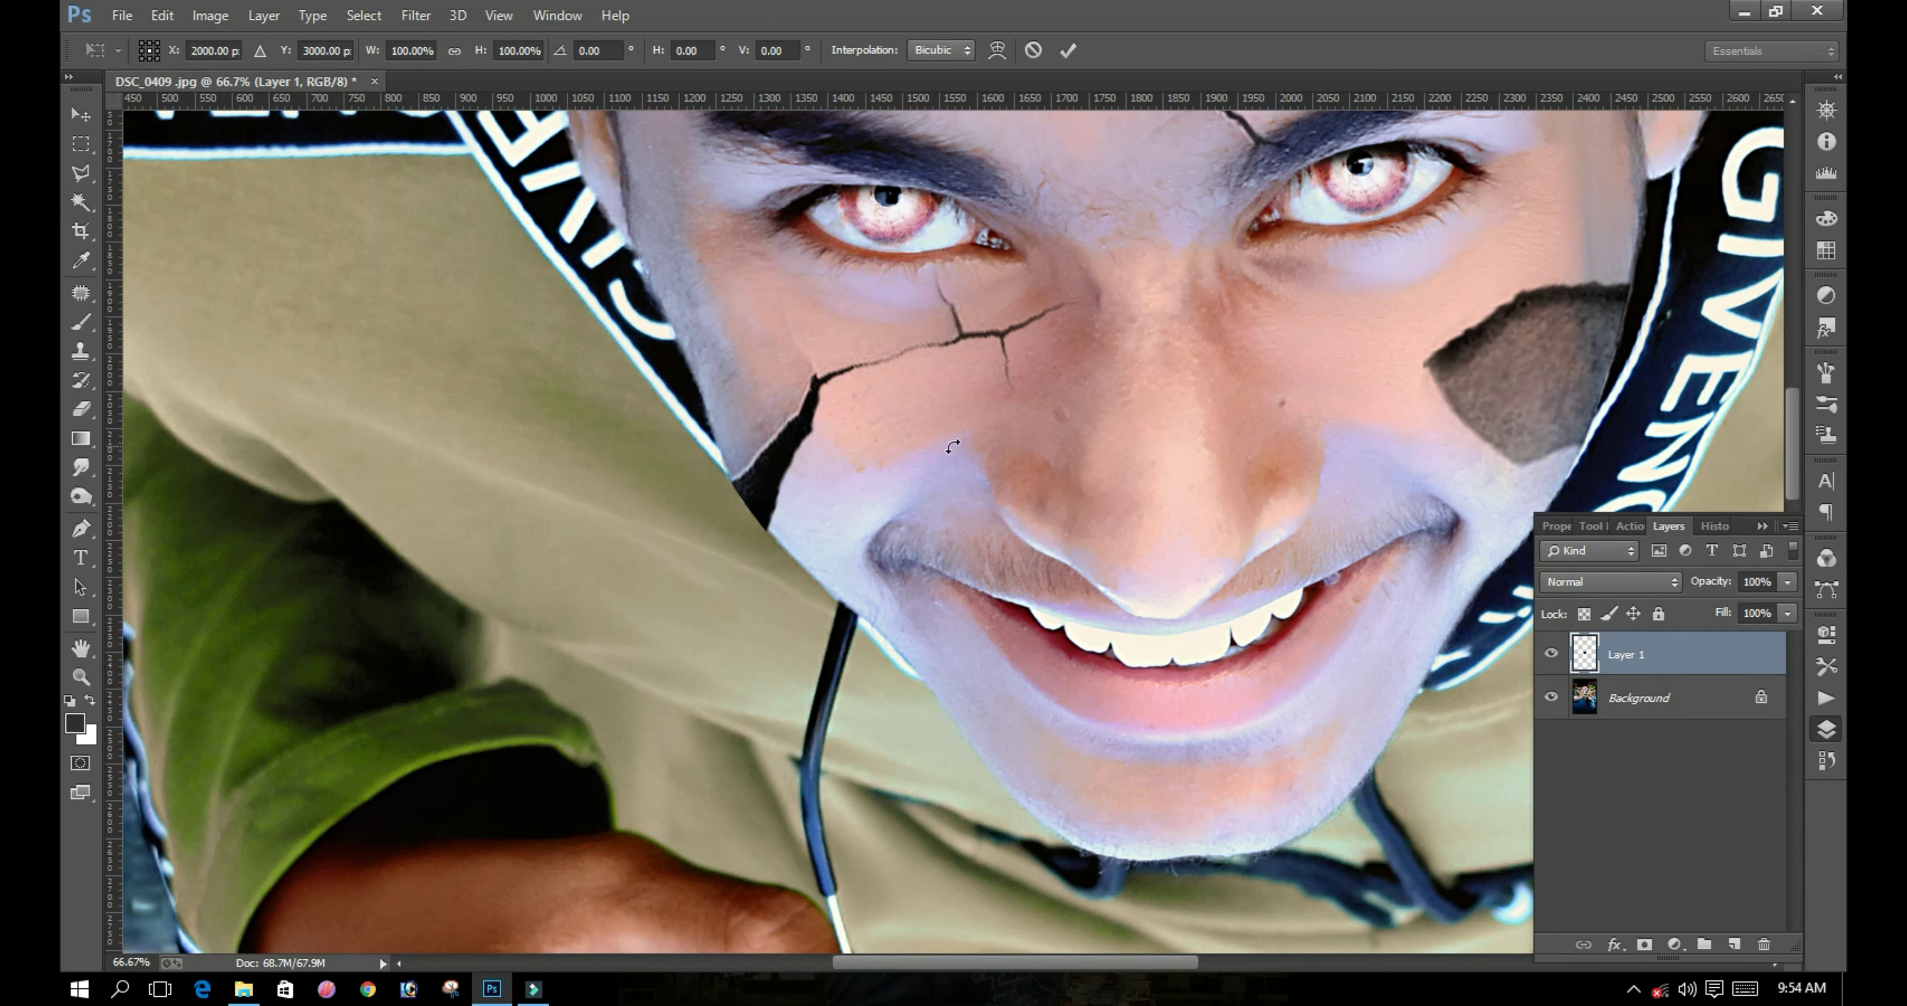
key("ctrl+0")
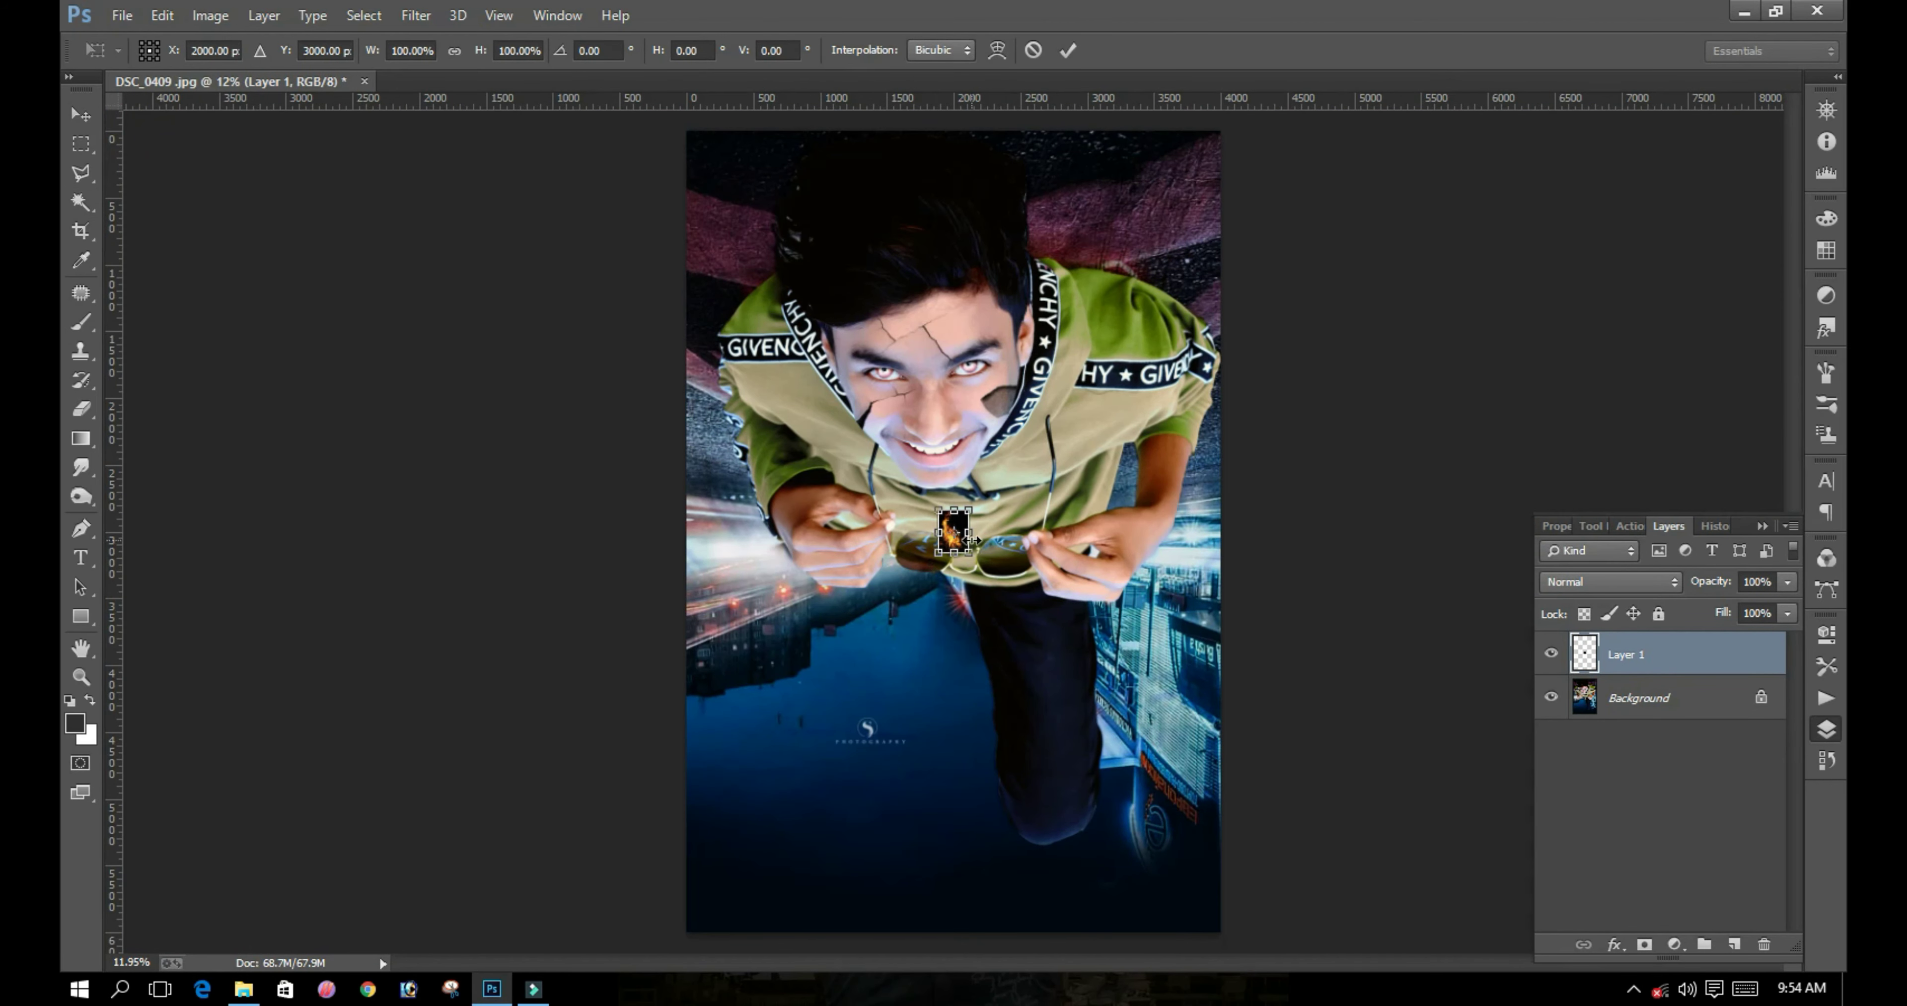
key("Escape")
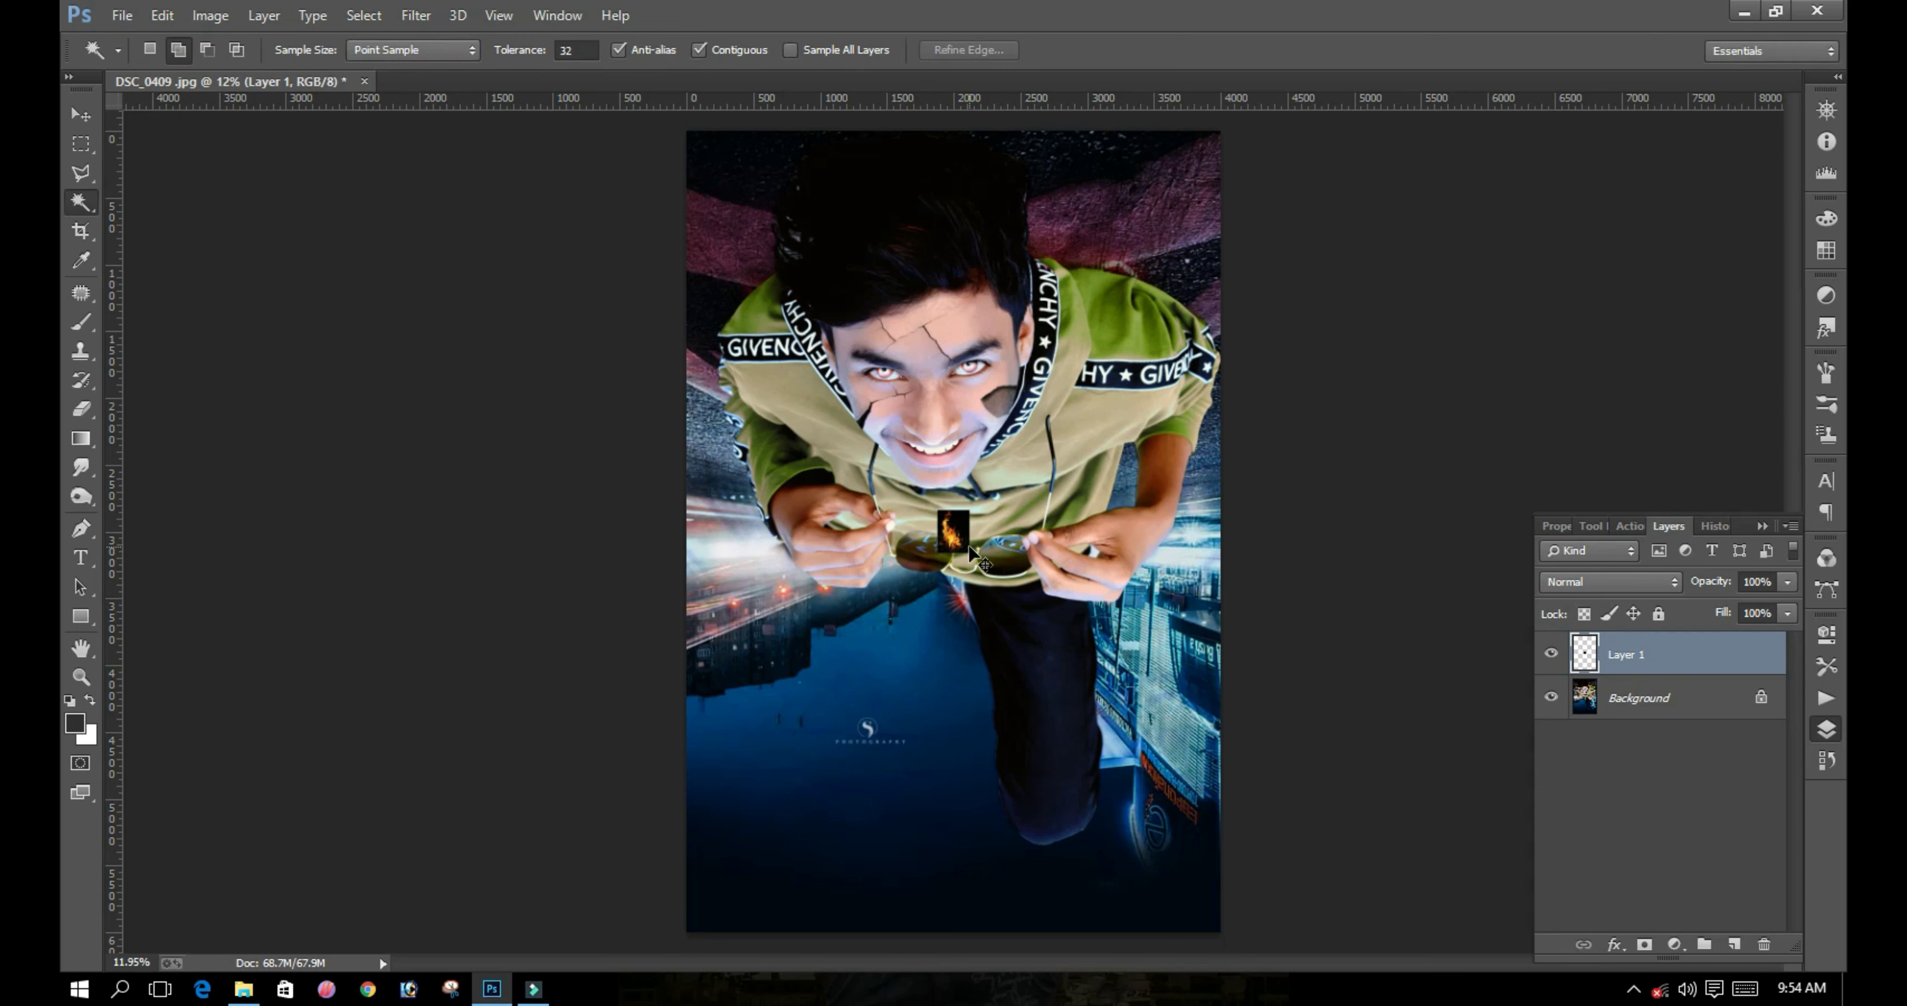
key("ctrl+z")
Step: Copy the selected dark cheek crack to its own layer, paste the flame image above it and clip the flame to that layer
key("ctrl+j")
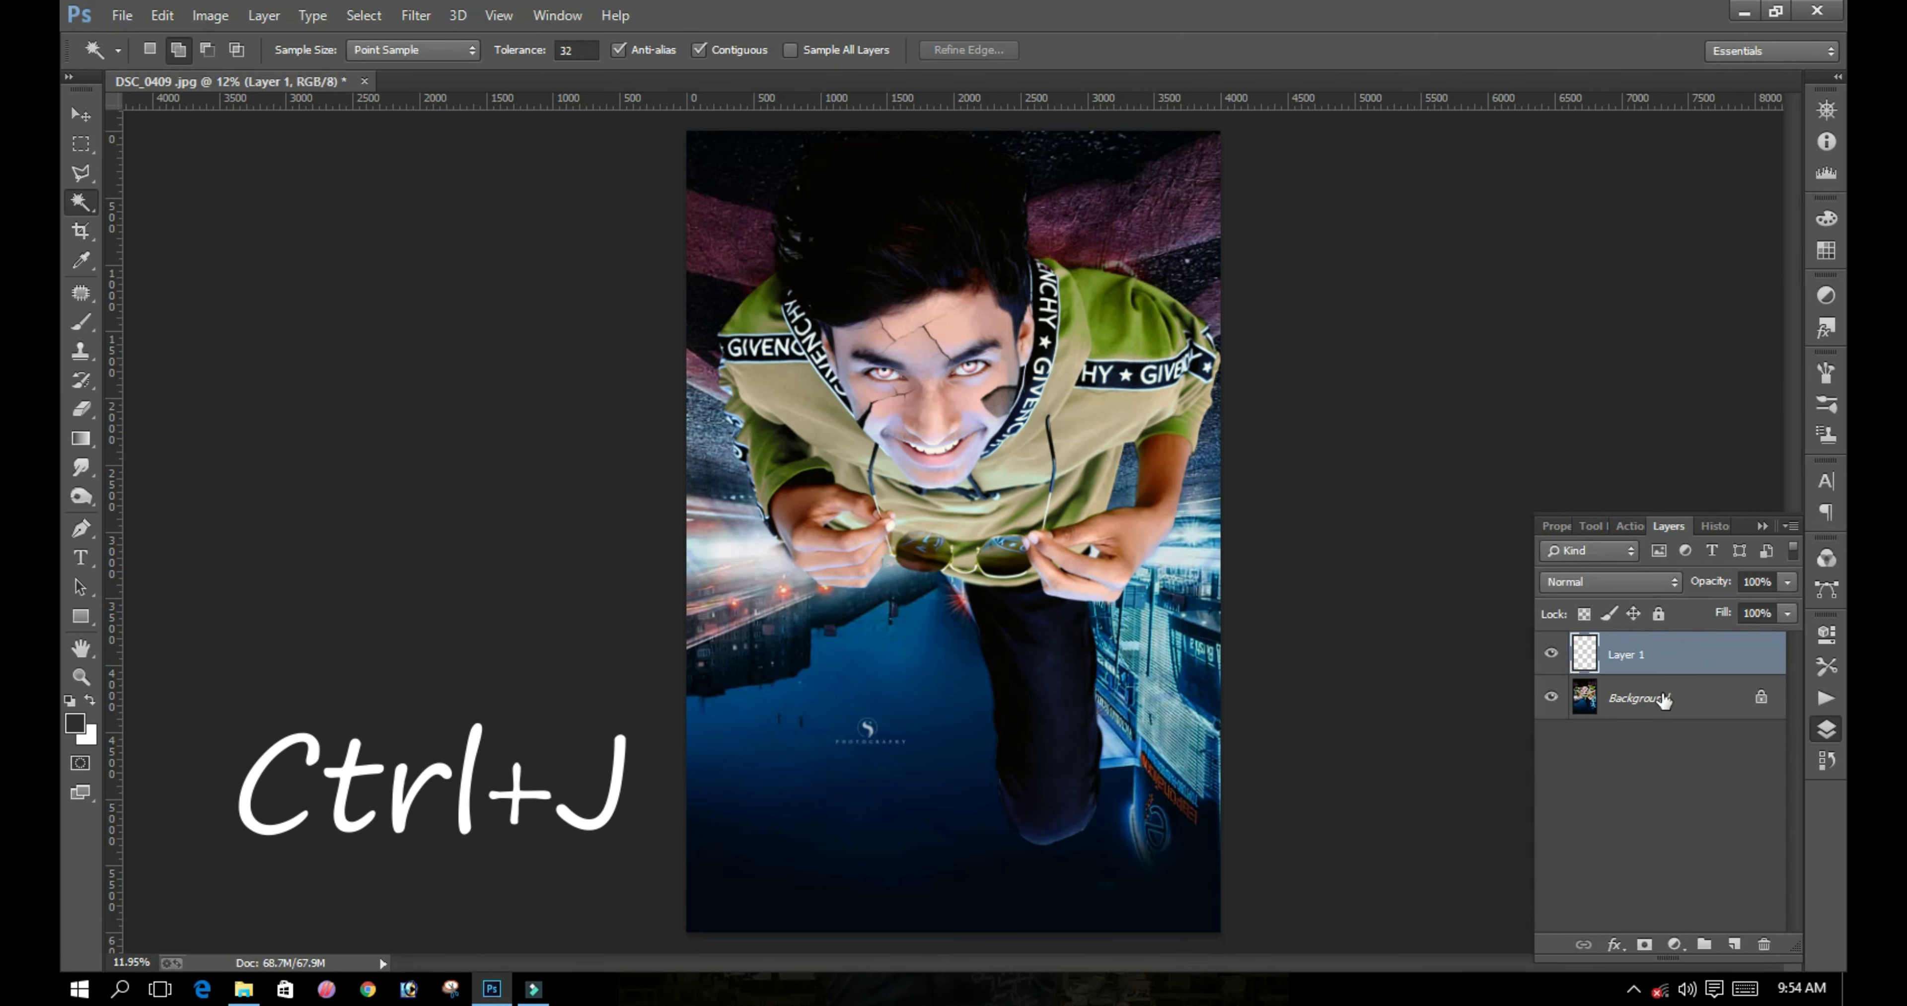
key("ctrl+j")
key("ctrl+alt+g")
Step: Scale the clipped flame to about 284% and position it so the fire fills the dark crack on the left-hand cheek
key("ctrl+t")
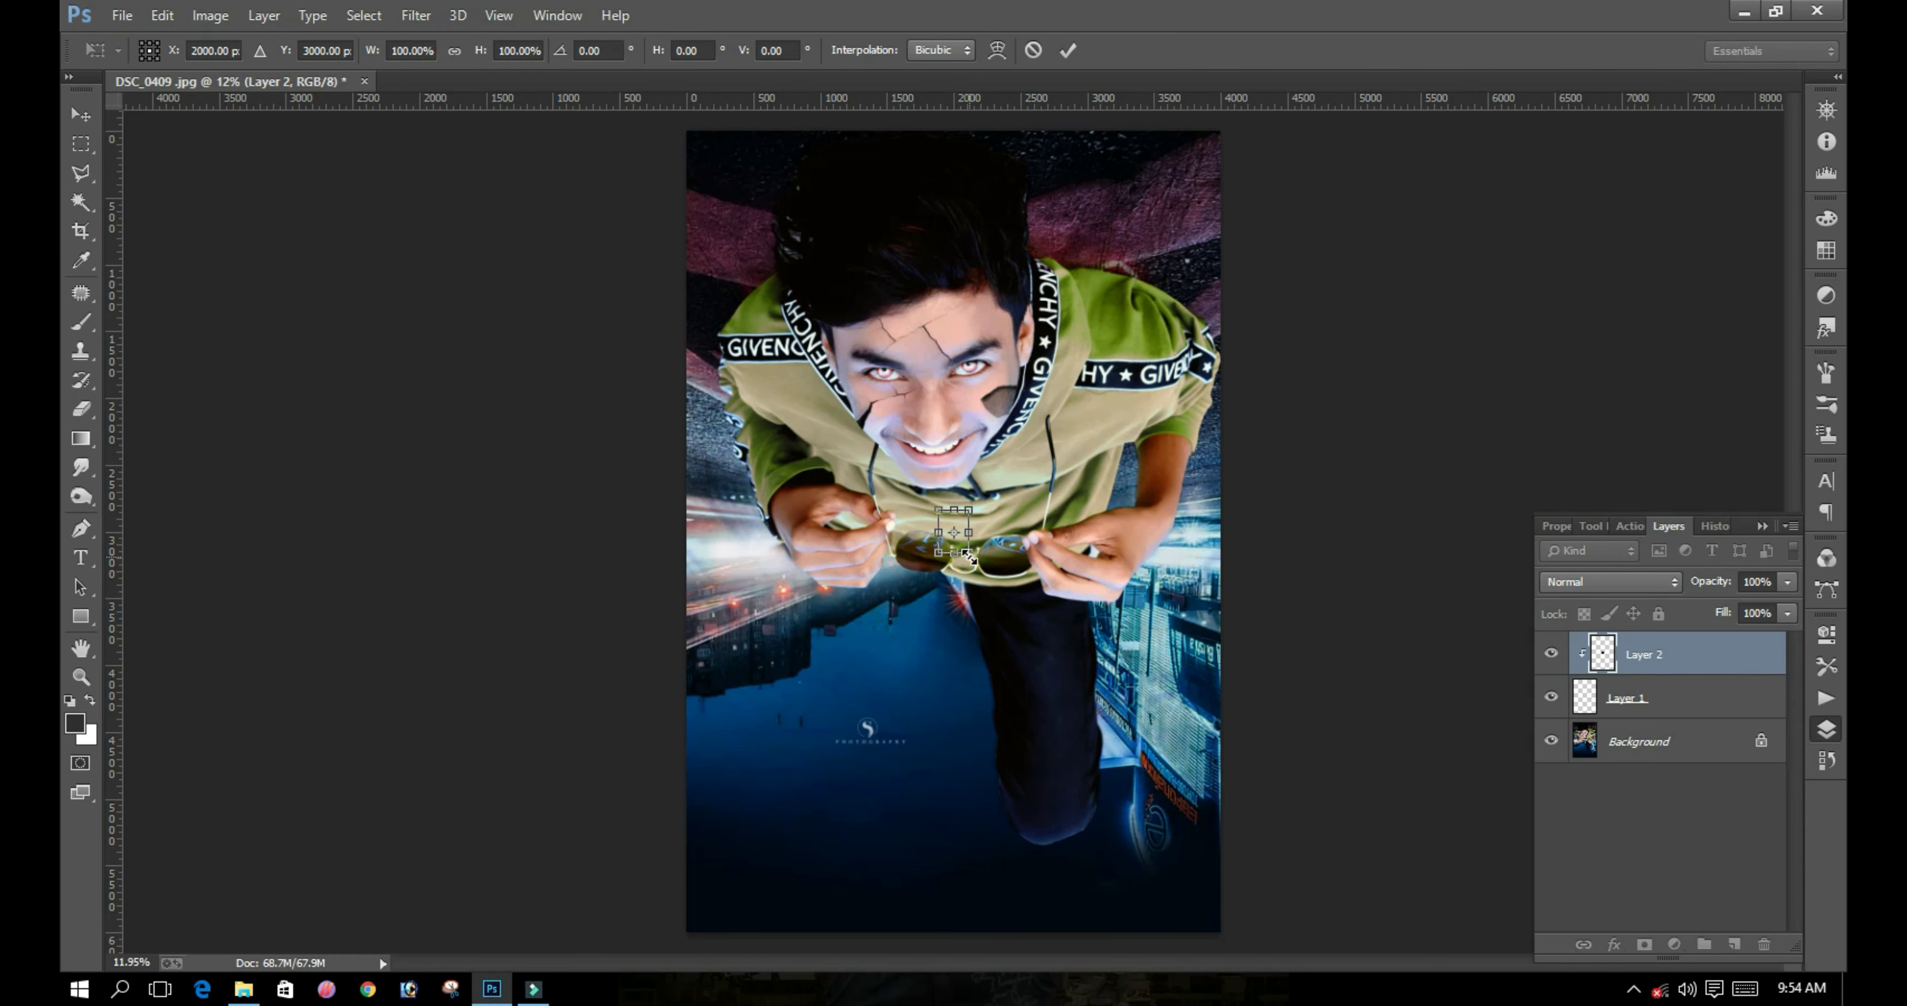
left_click_drag(971, 548, 1126, 655)
left_click_drag(1029, 584, 934, 418)
left_click(875, 427, "ctrl")
left_click(875, 427, "ctrl")
left_click(875, 427, "ctrl")
left_click(875, 427, "ctrl")
left_click(875, 427, "ctrl")
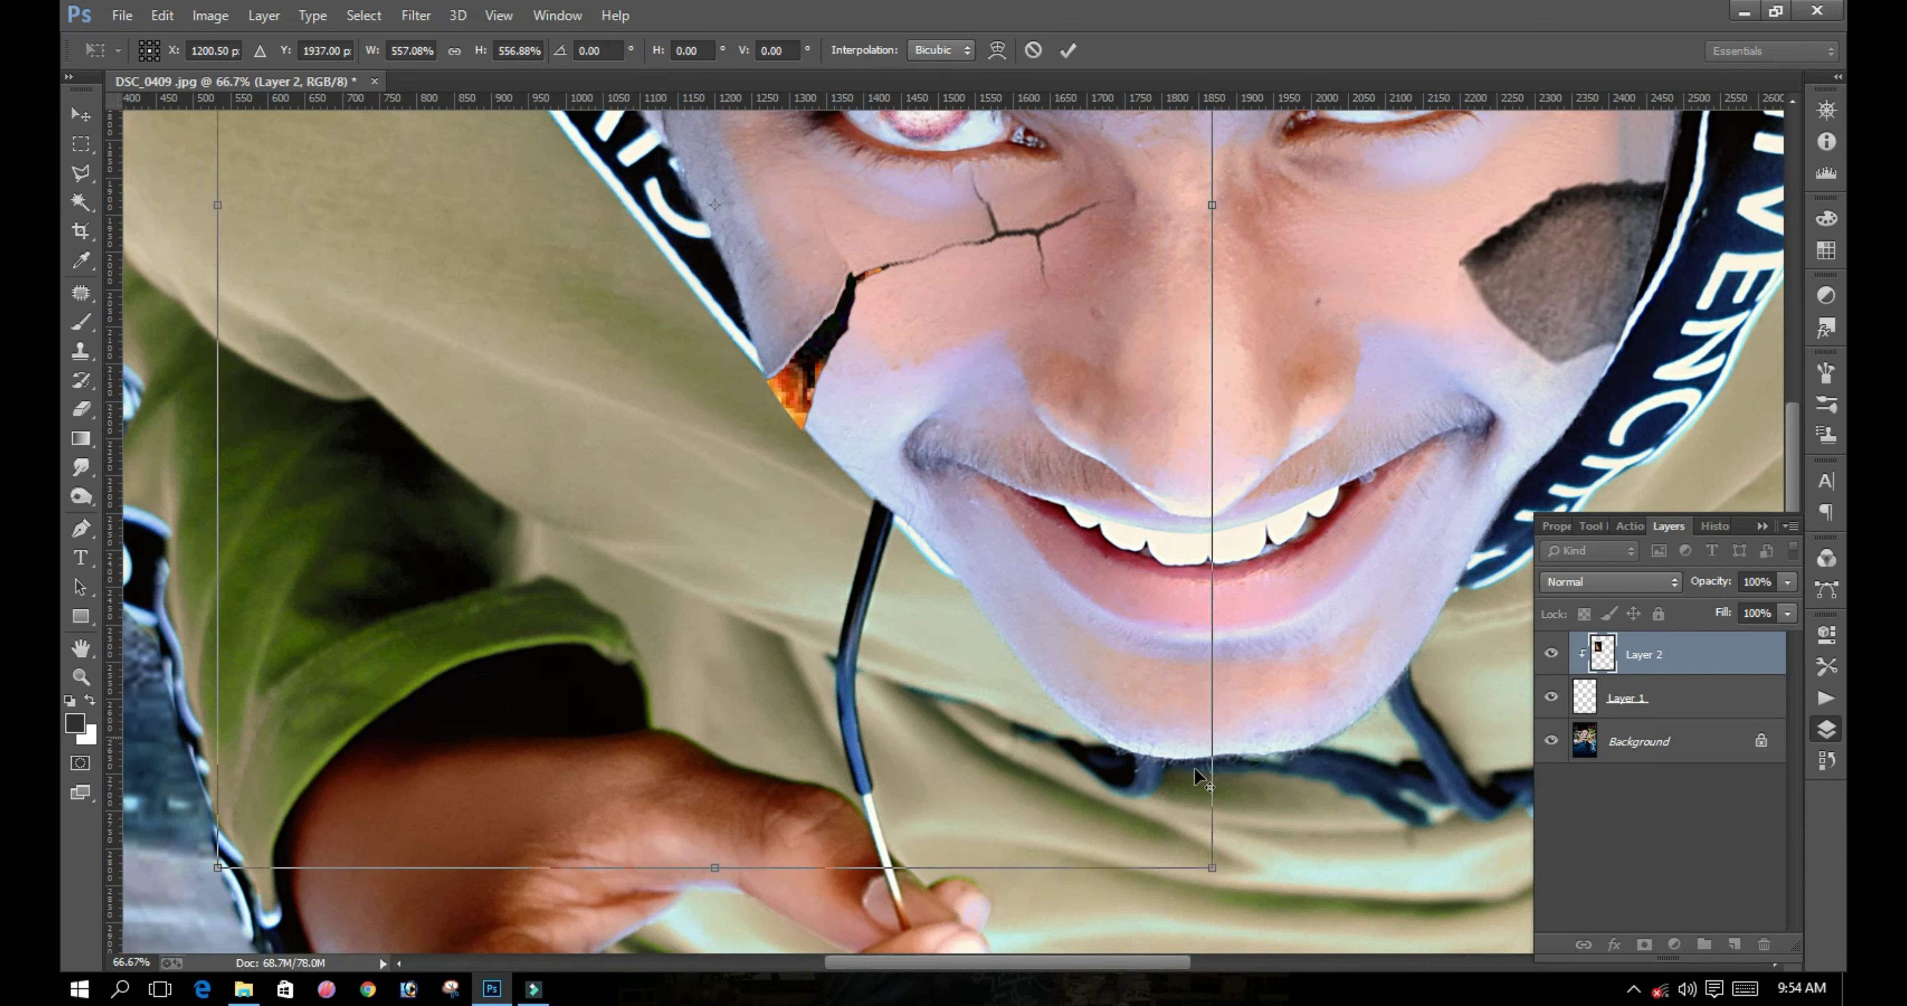
left_click_drag(1214, 863, 970, 545)
left_click_drag(845, 493, 937, 544)
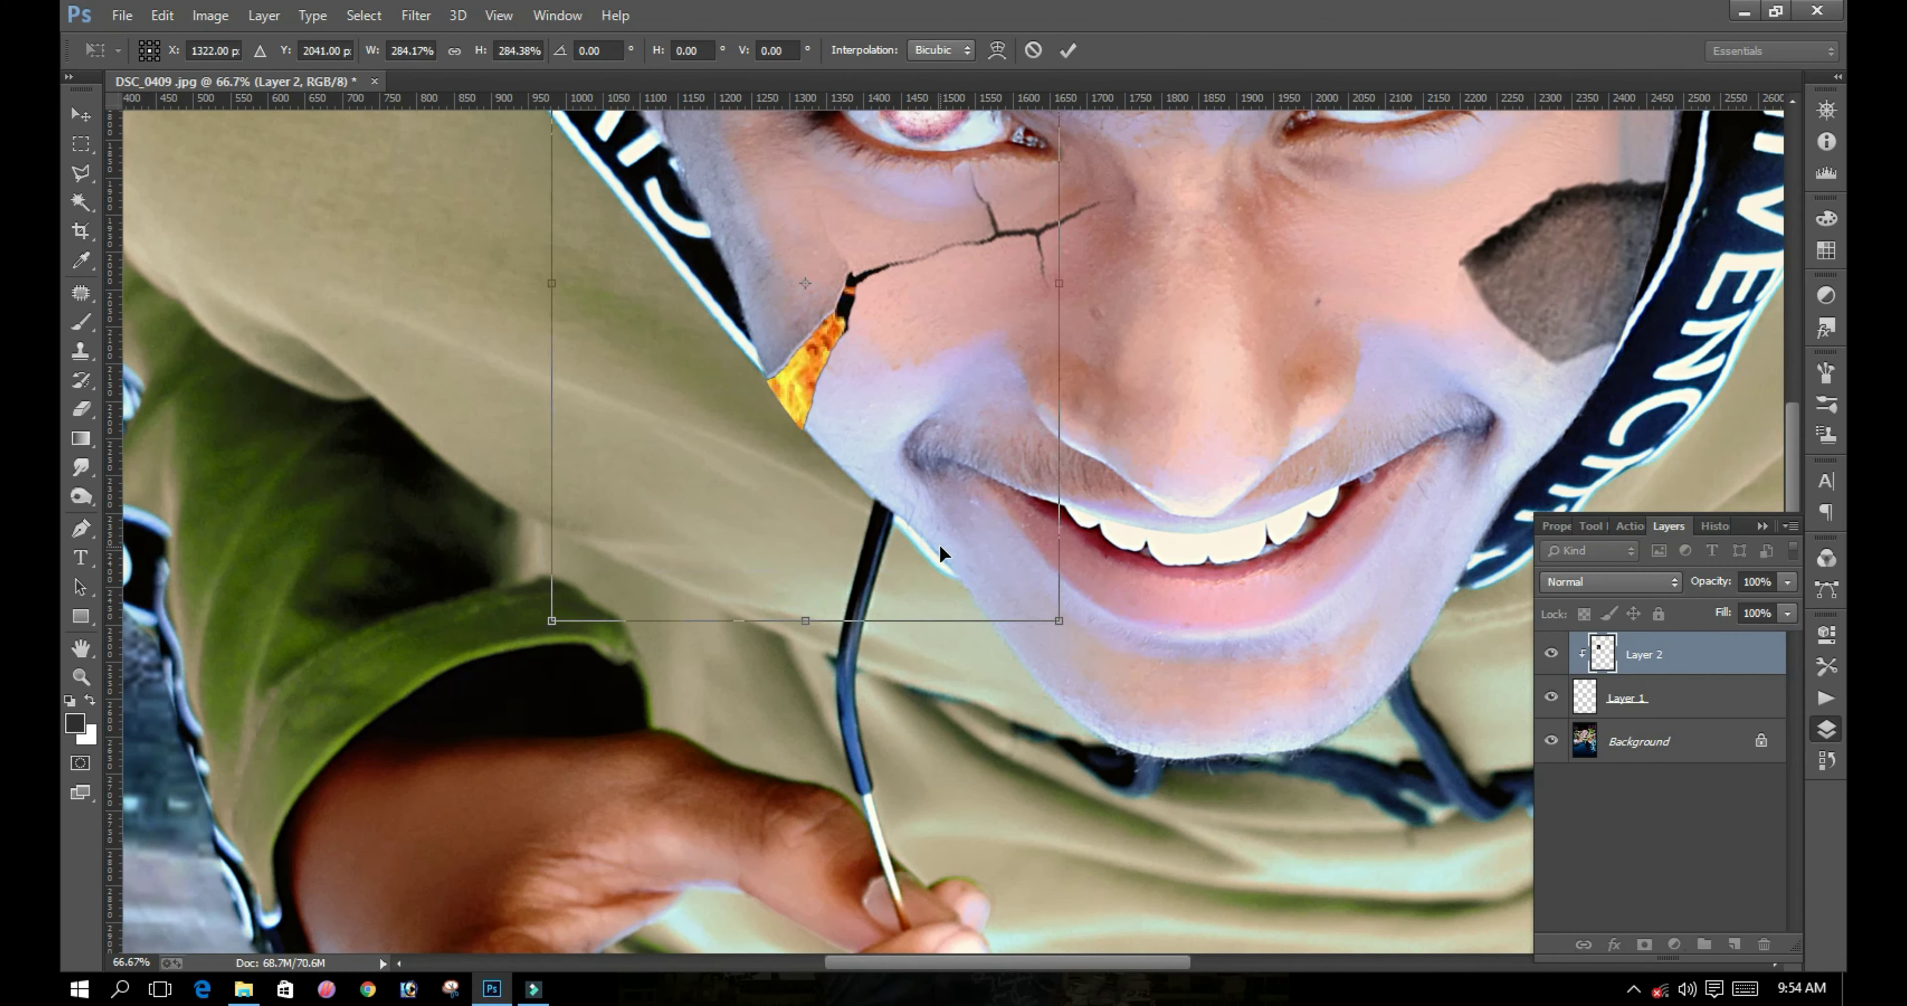
key("Return")
Step: Clear any selection and set the clipped flame layer's opacity to 50%
key("w")
left_click(926, 540)
key("ctrl+d")
key("v")
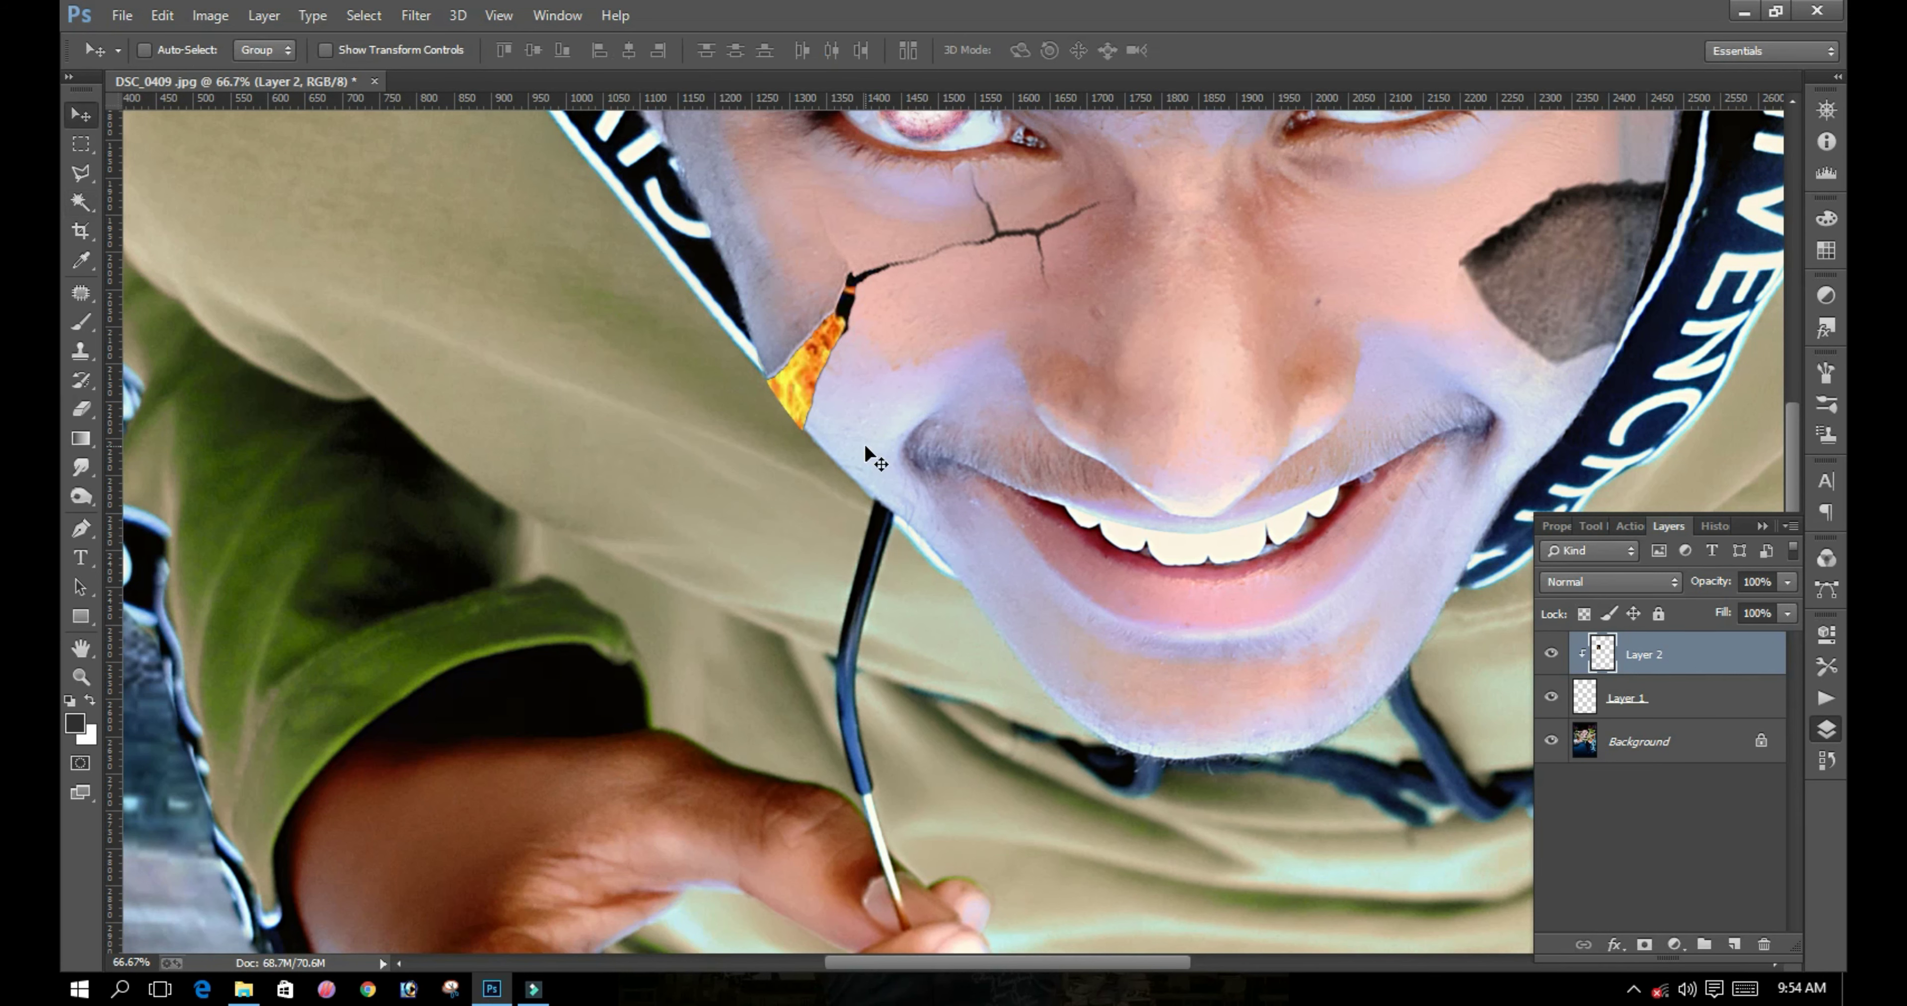
key("5")
Step: Paste the flame again, rotate it about -44° over the cheek crack and set its blending mode to Screen
key("ctrl+v")
key("ctrl+t")
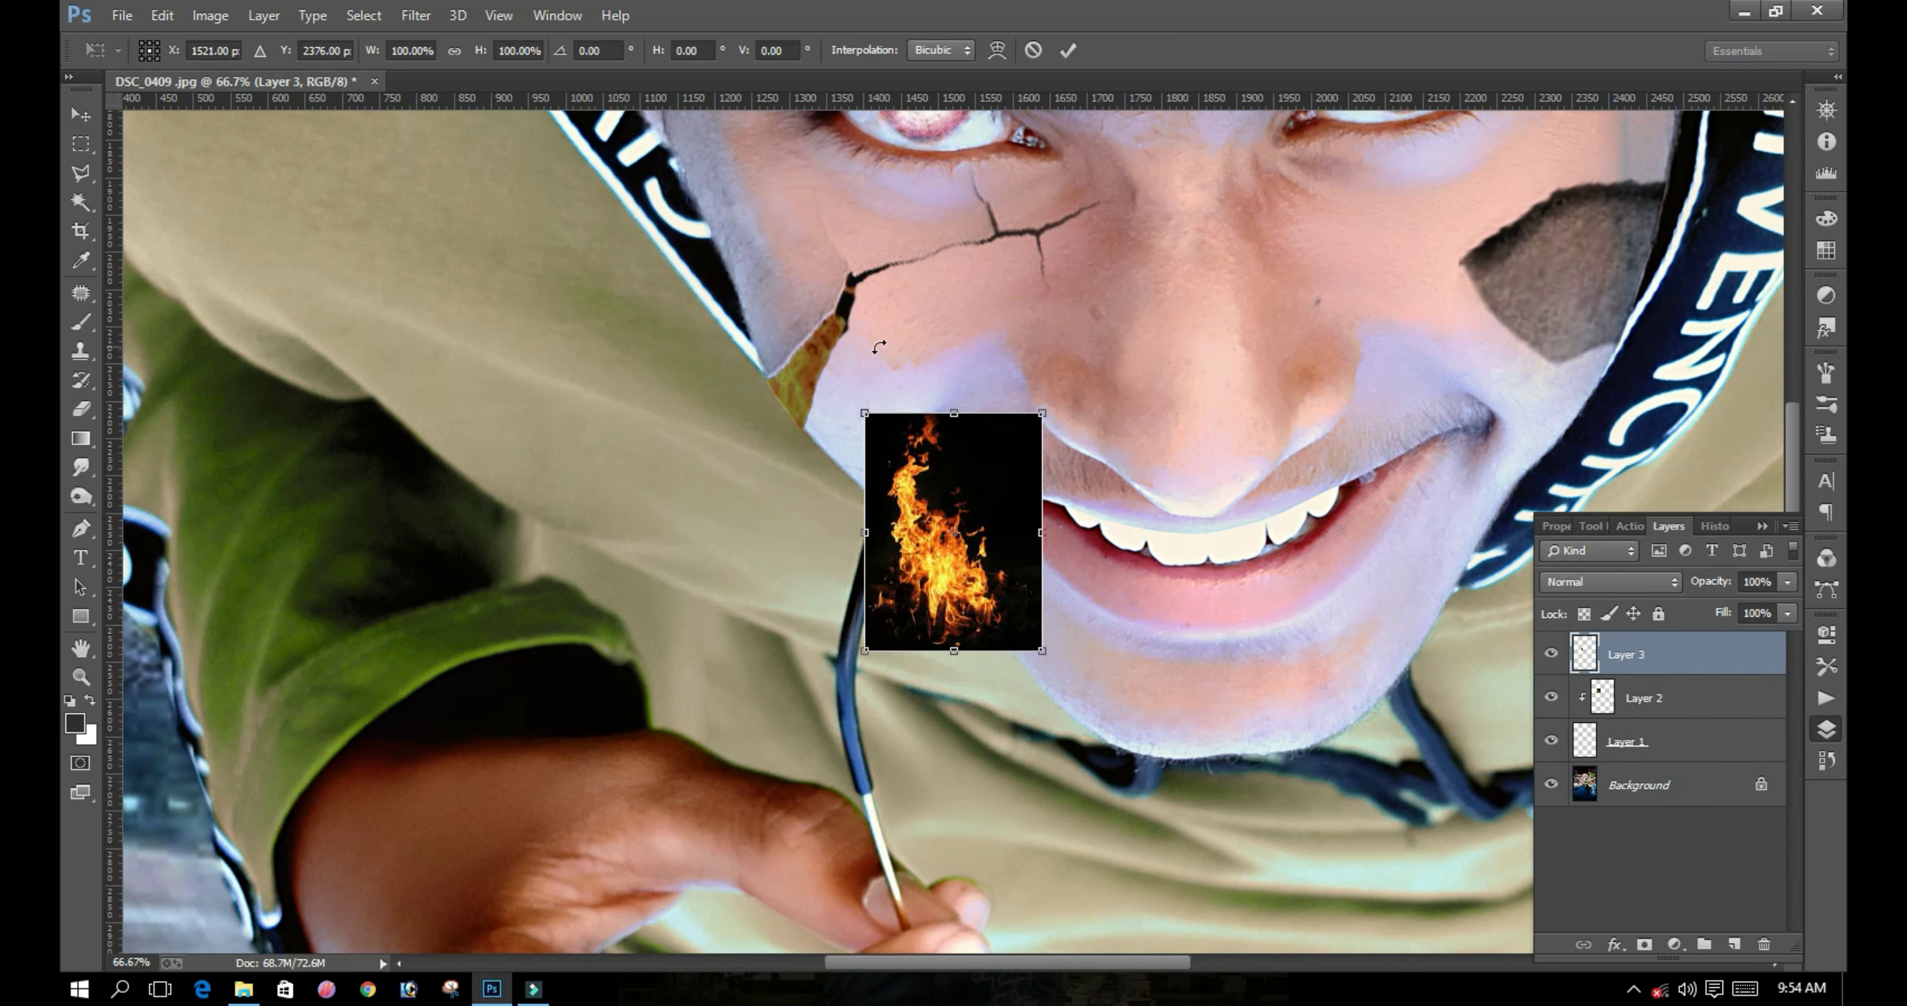
left_click_drag(855, 408, 897, 385)
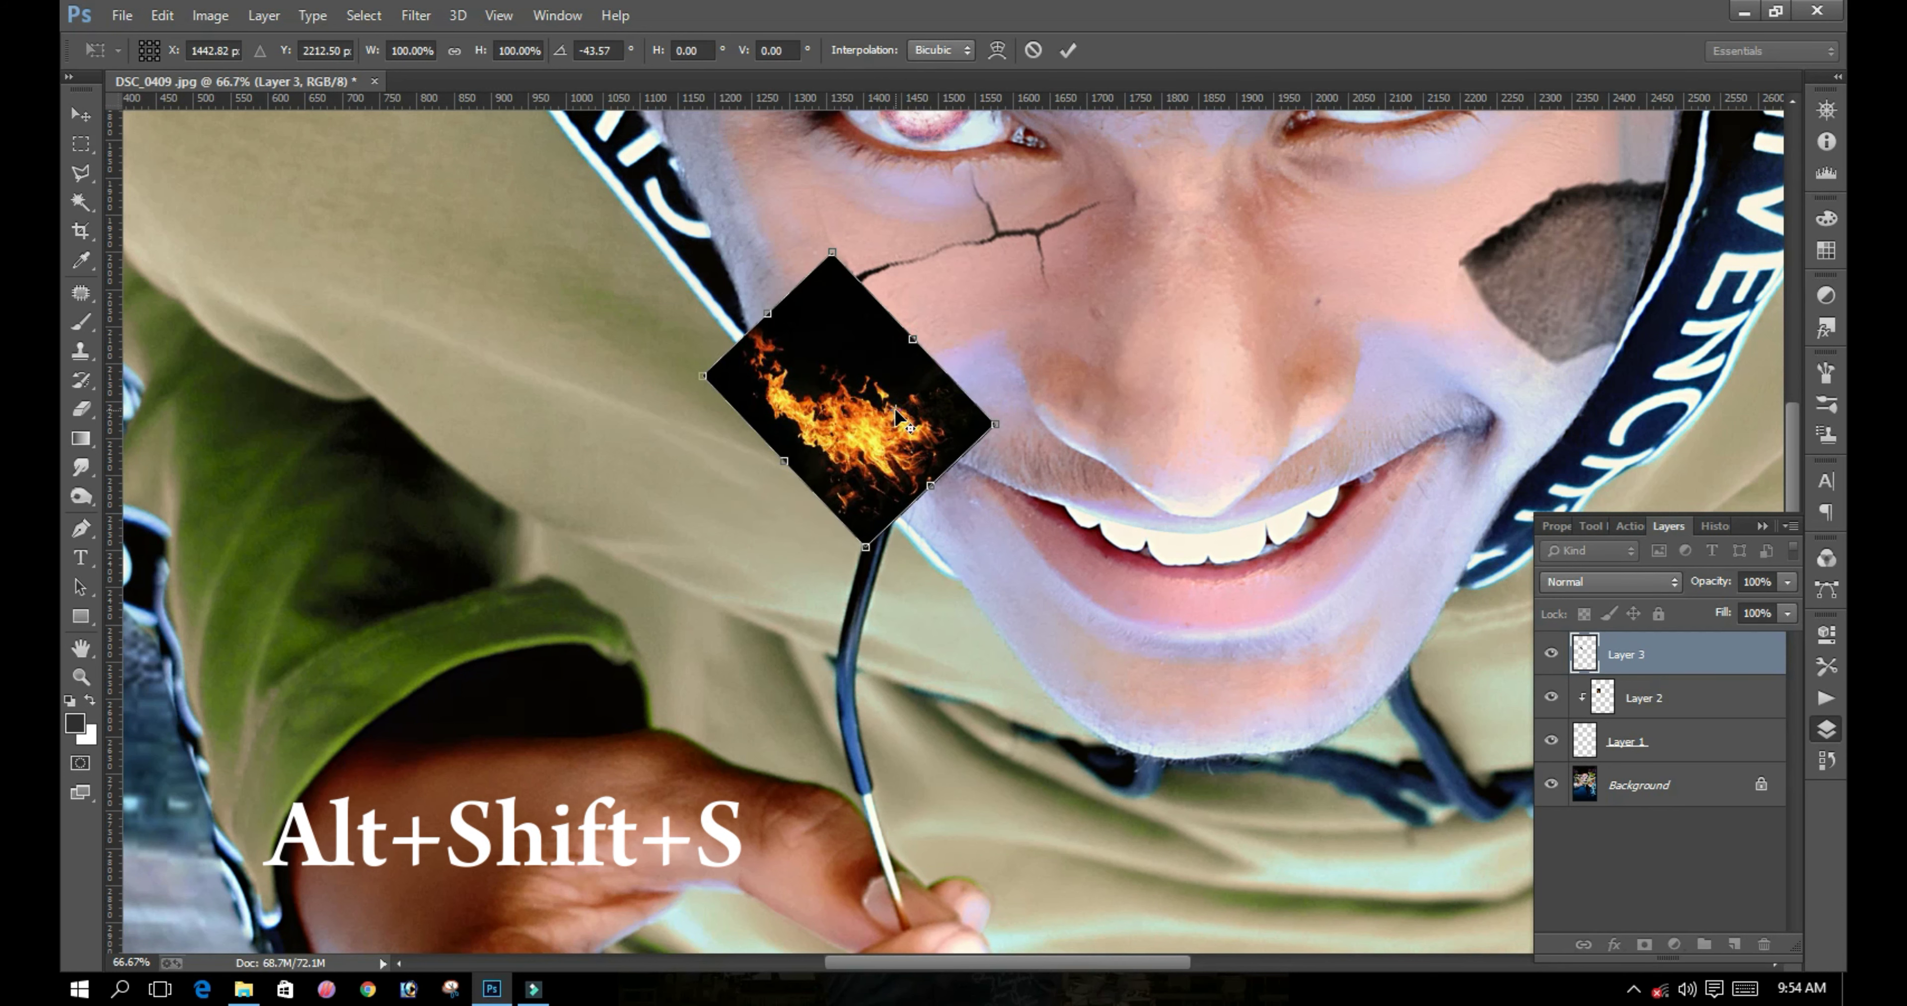
key("Return")
key("alt+shift+s")
mouse_move(884, 405)
left_mouse_down()
mouse_move(820, 371)
mouse_move(883, 392)
mouse_move(855, 389)
left_mouse_up()
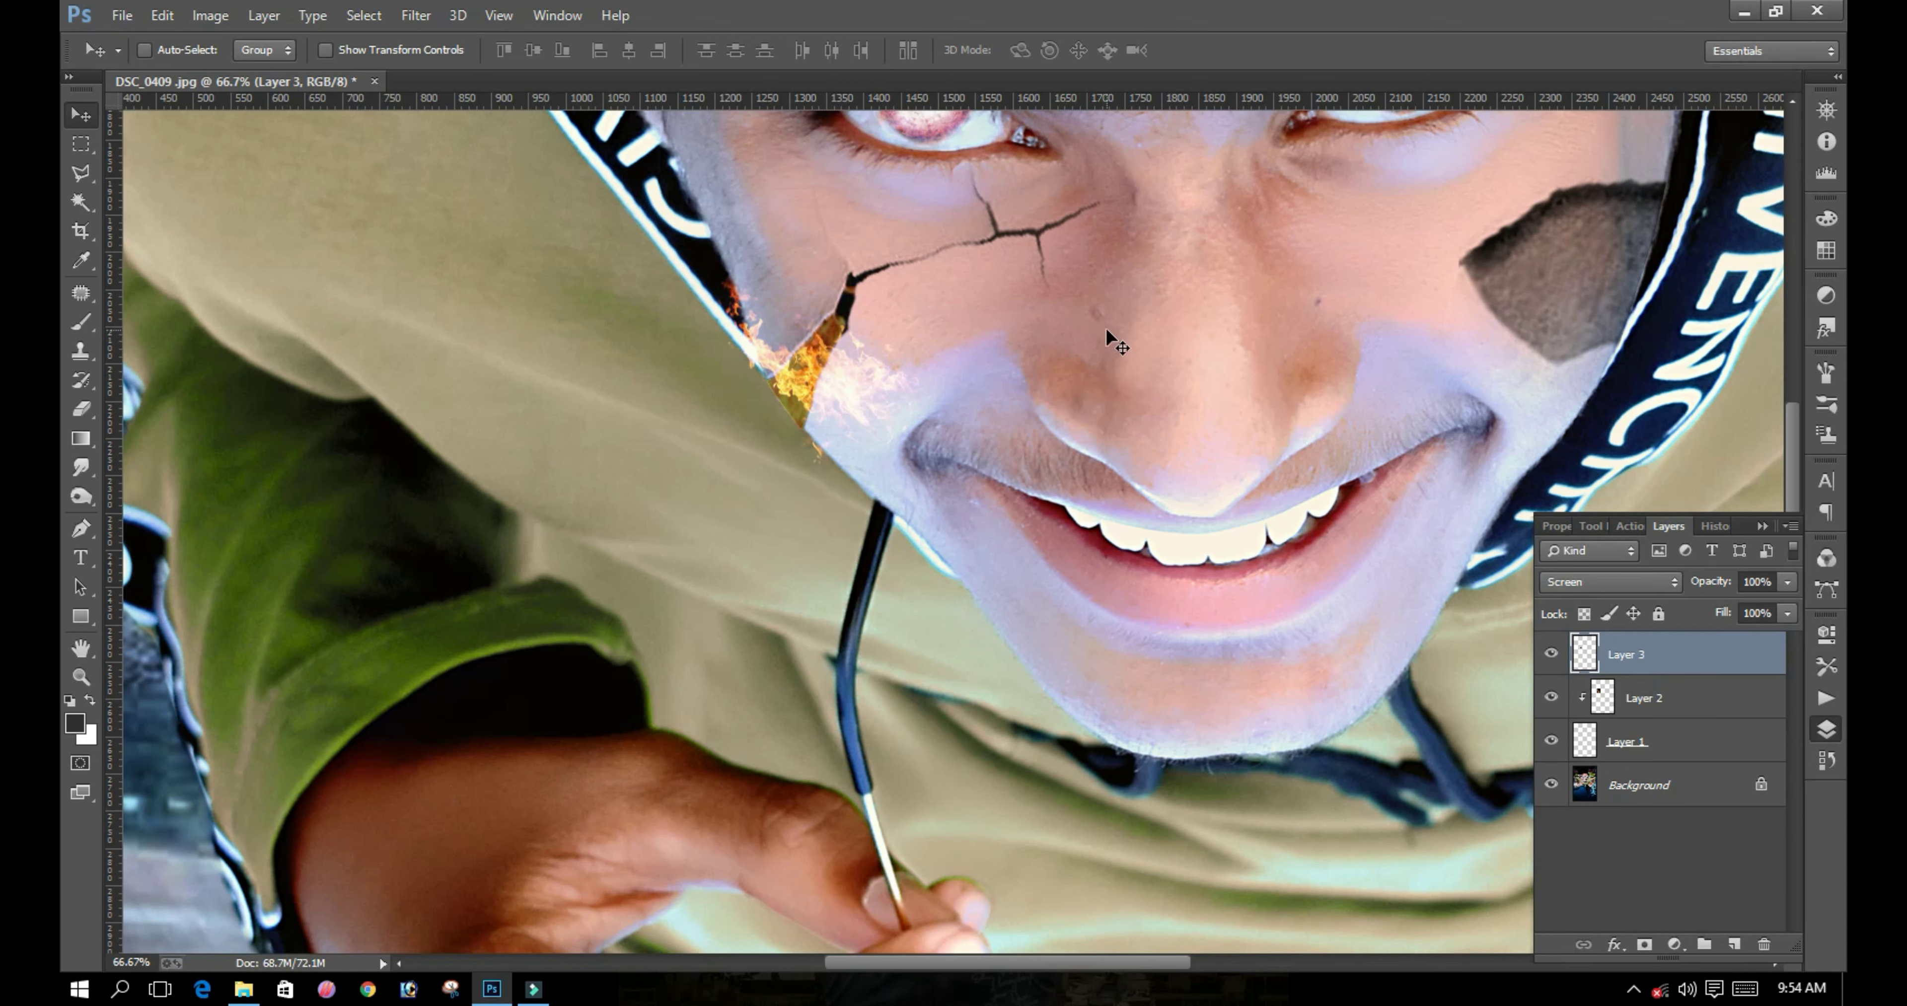
Step: Adjust the flame's rotation and position around the cheek crack and erase the part spreading over the cheek
key("ctrl+t")
left_click_drag(1102, 377, 839, 268)
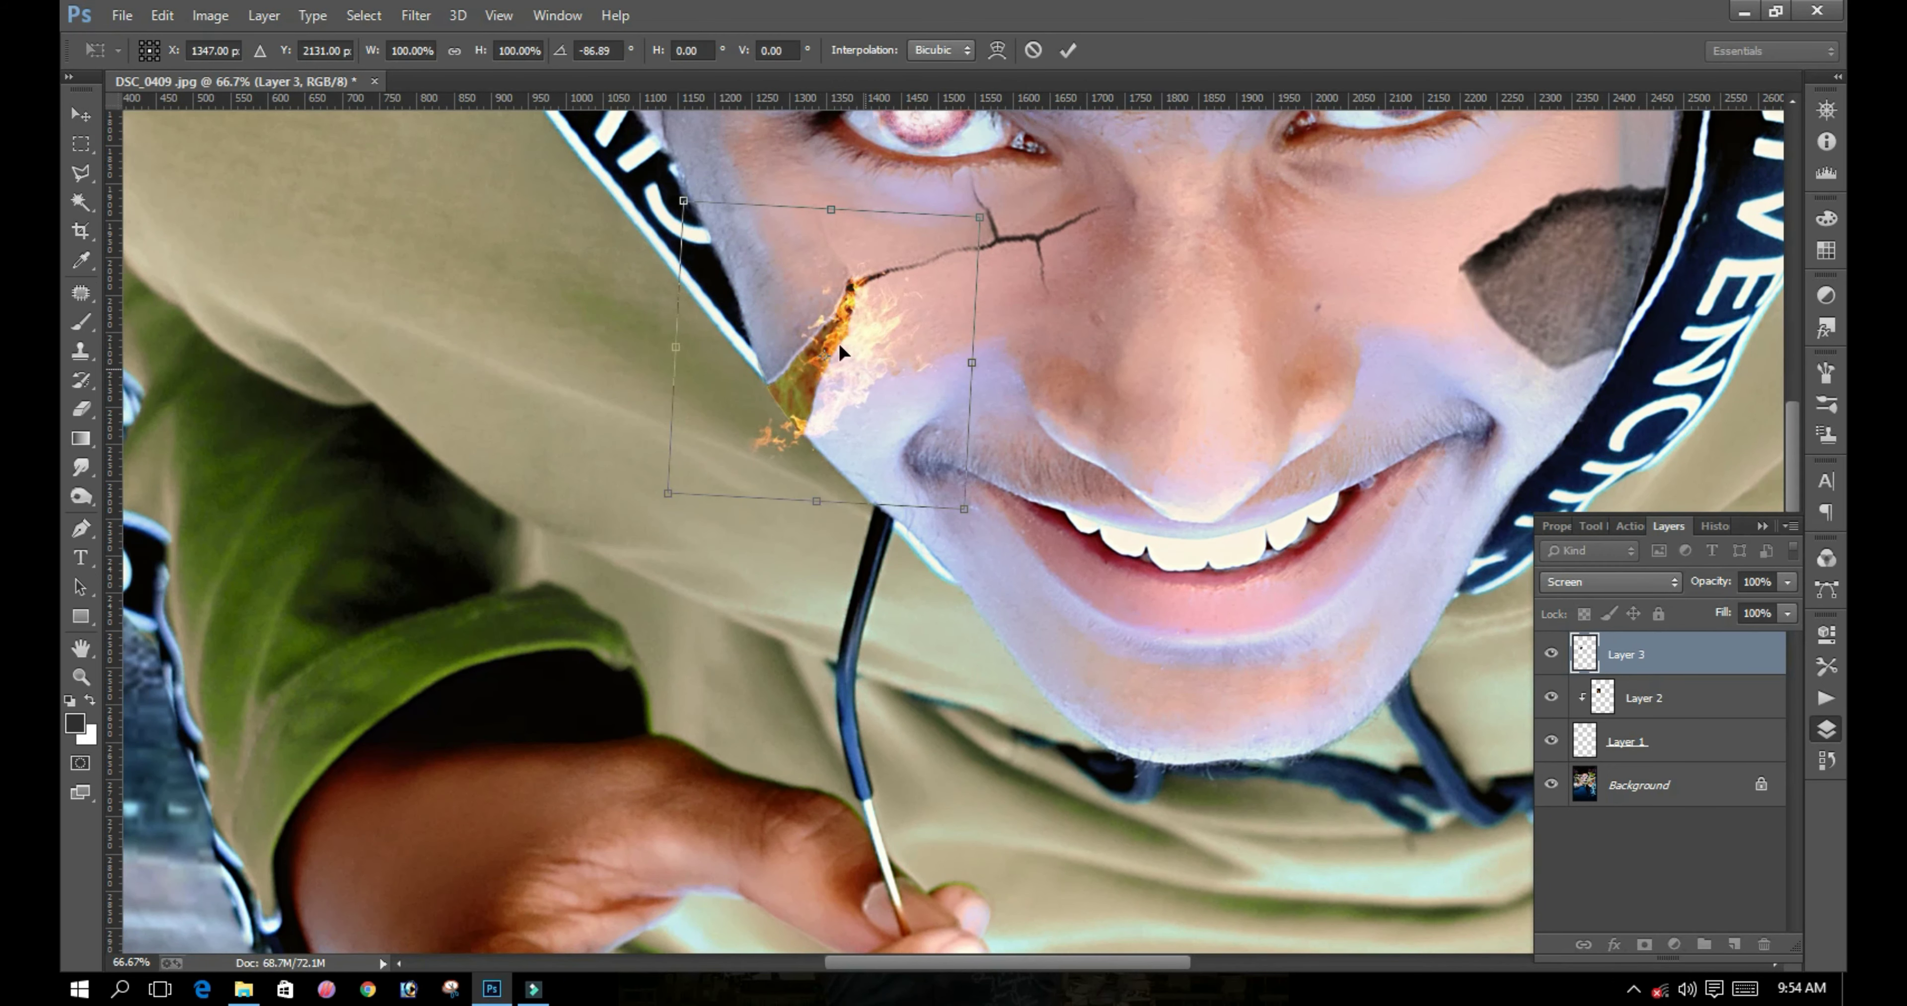
left_click_drag(1010, 374, 975, 467)
left_click_drag(871, 352, 881, 373)
left_click_drag(1007, 385, 963, 489)
left_click_drag(847, 359, 864, 349)
mouse_move(1184, 337)
left_mouse_down()
mouse_move(848, 425)
mouse_move(842, 376)
mouse_move(877, 402)
mouse_move(831, 358)
mouse_move(837, 380)
mouse_move(881, 342)
mouse_move(839, 459)
left_mouse_up()
key("Return")
key("e")
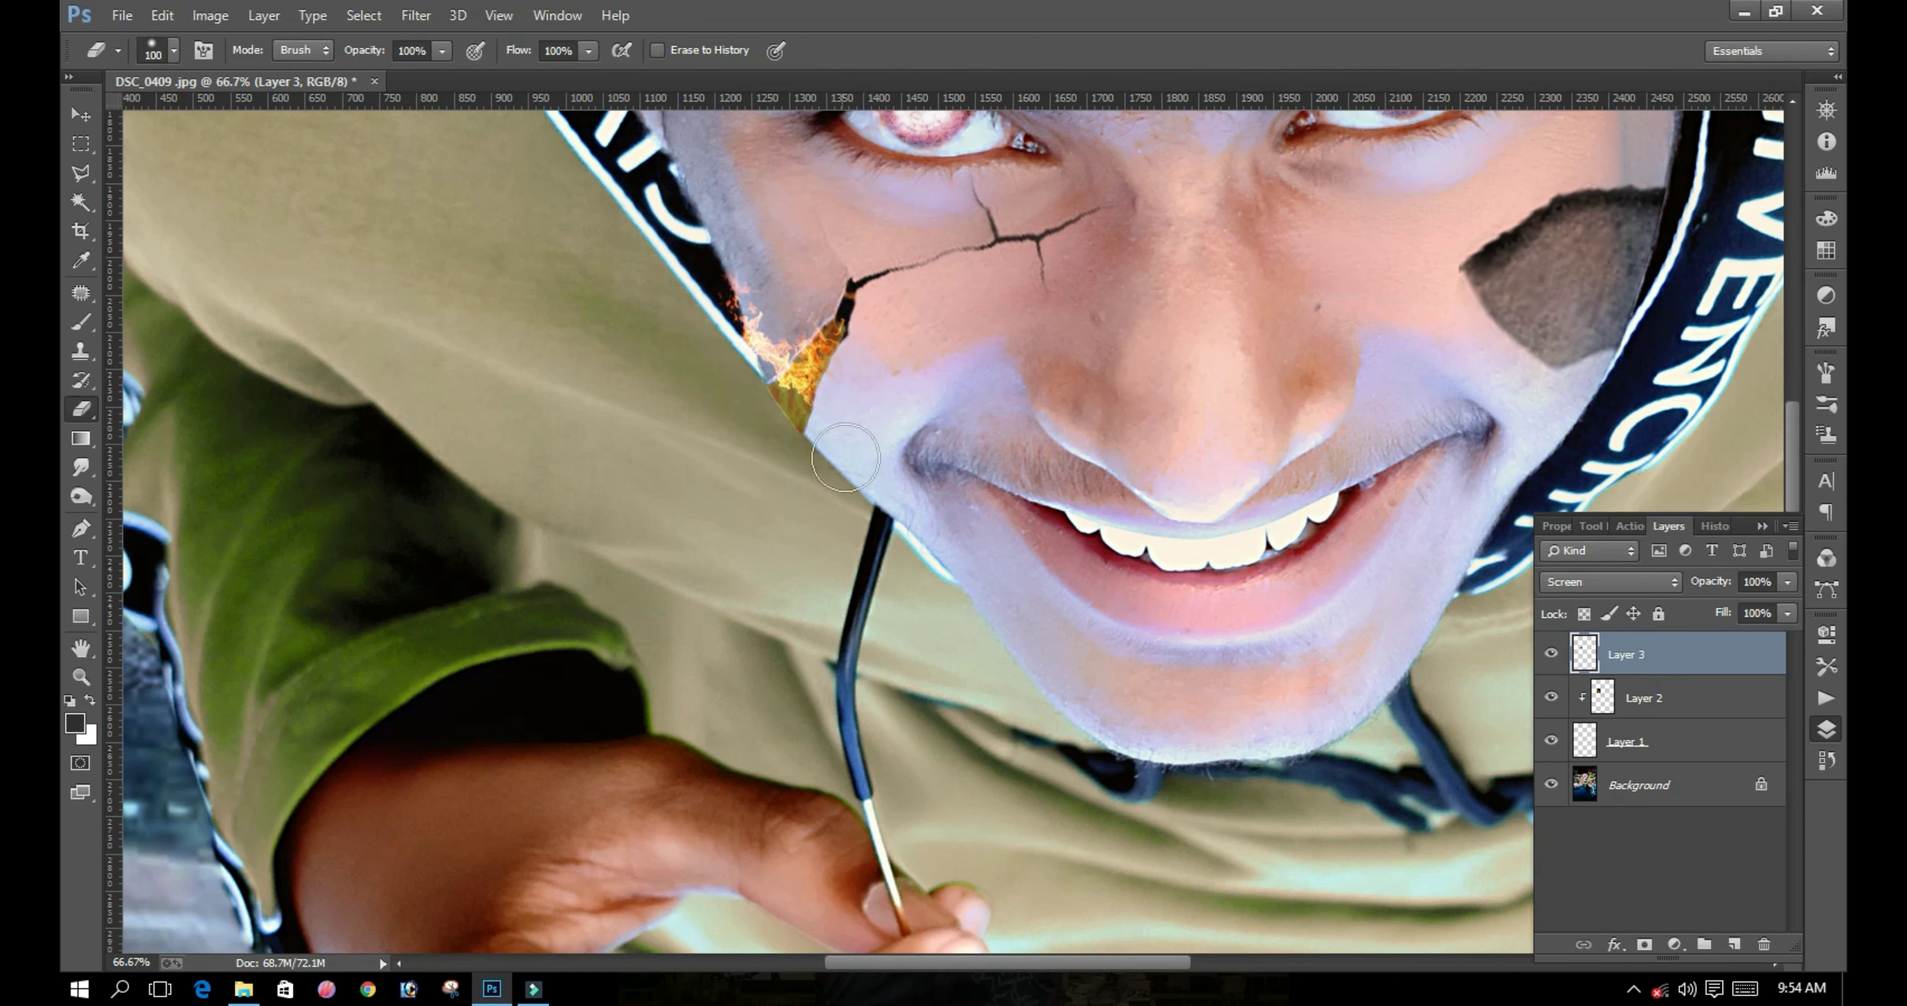
Step: Paste another copy of the flame as a new layer and set its blending mode to Screen
key("ctrl+v")
key("ctrl+t")
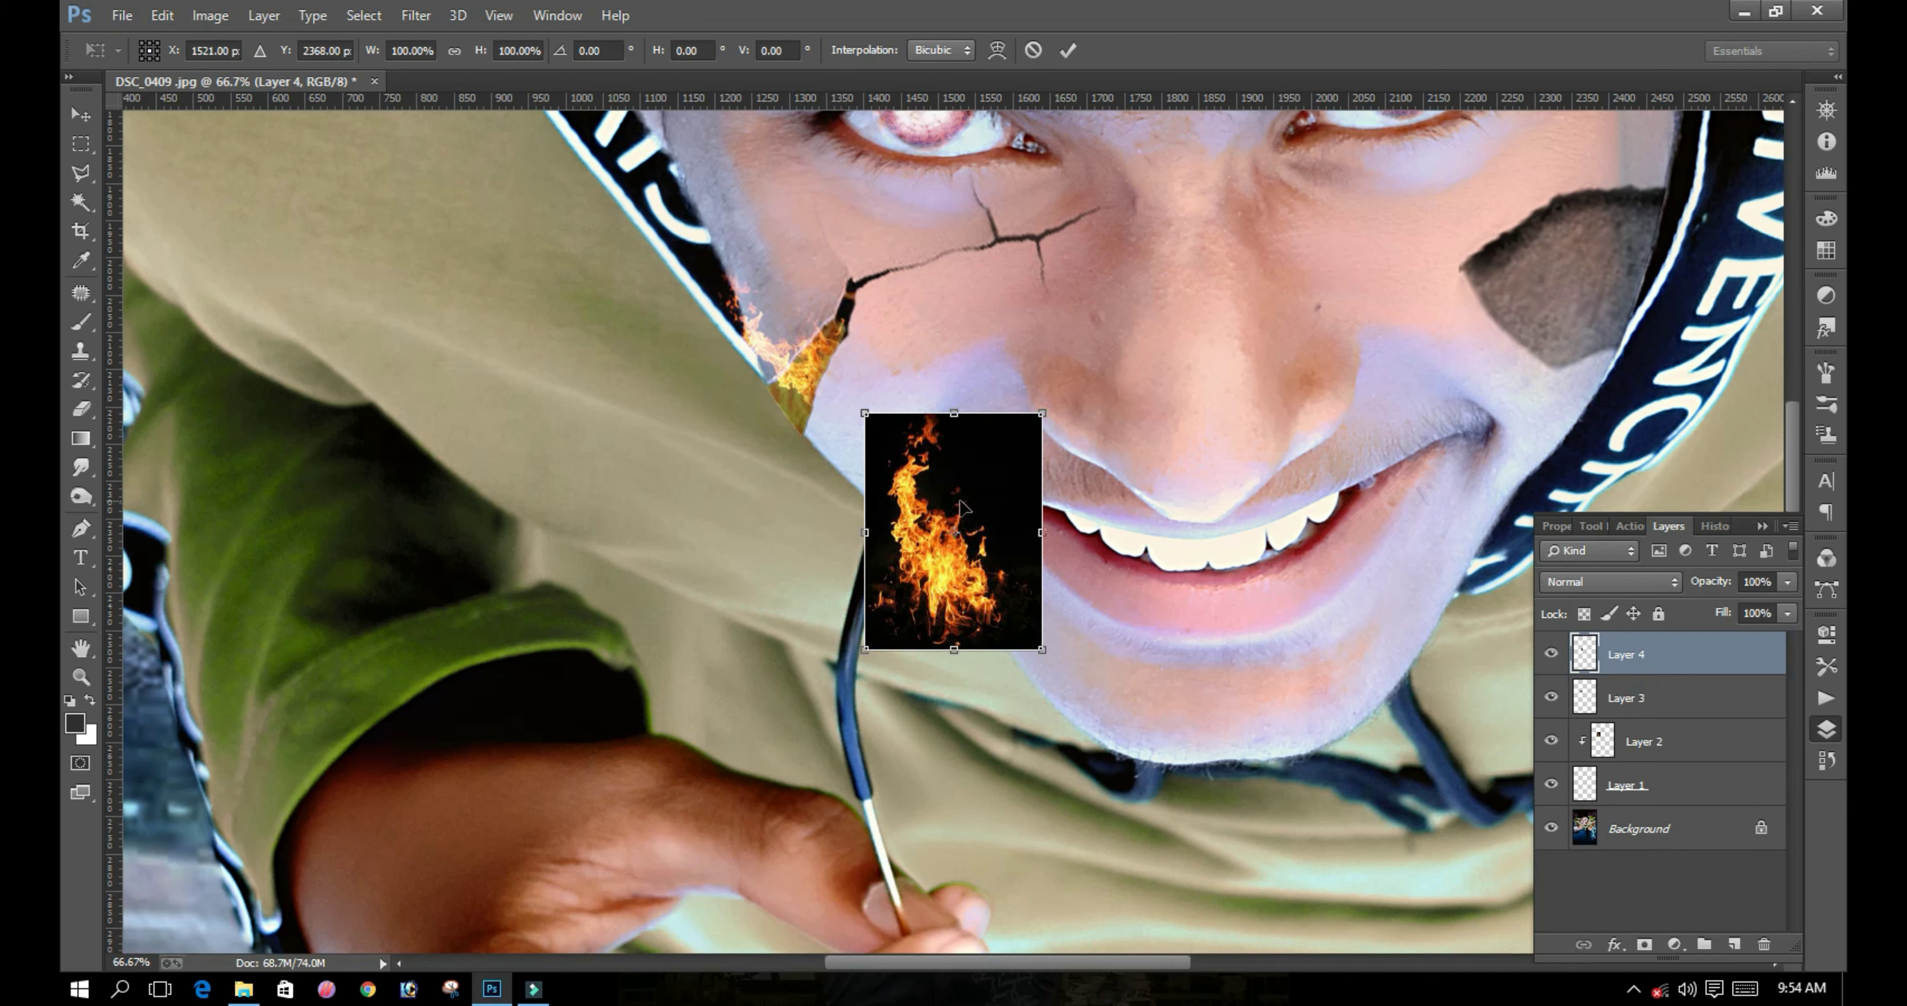
key("Return")
key("e")
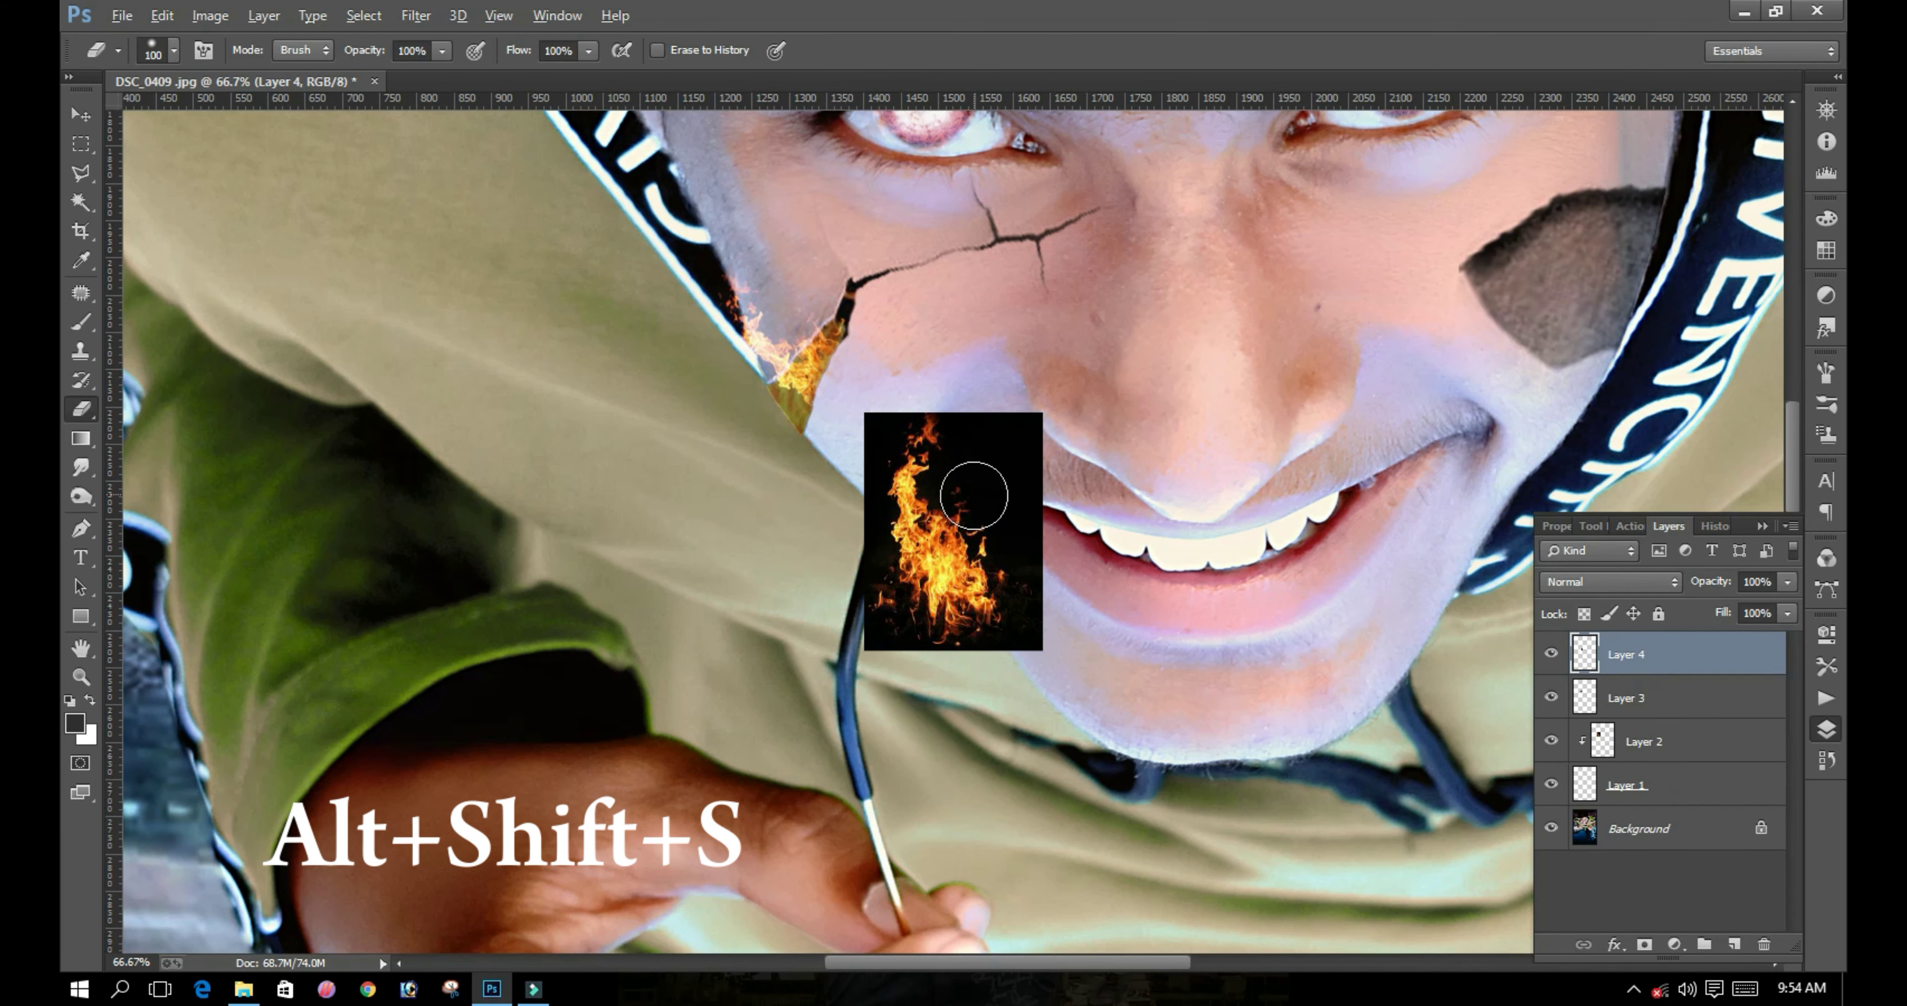
key("shift+alt+s")
key("v")
key("ctrl+r")
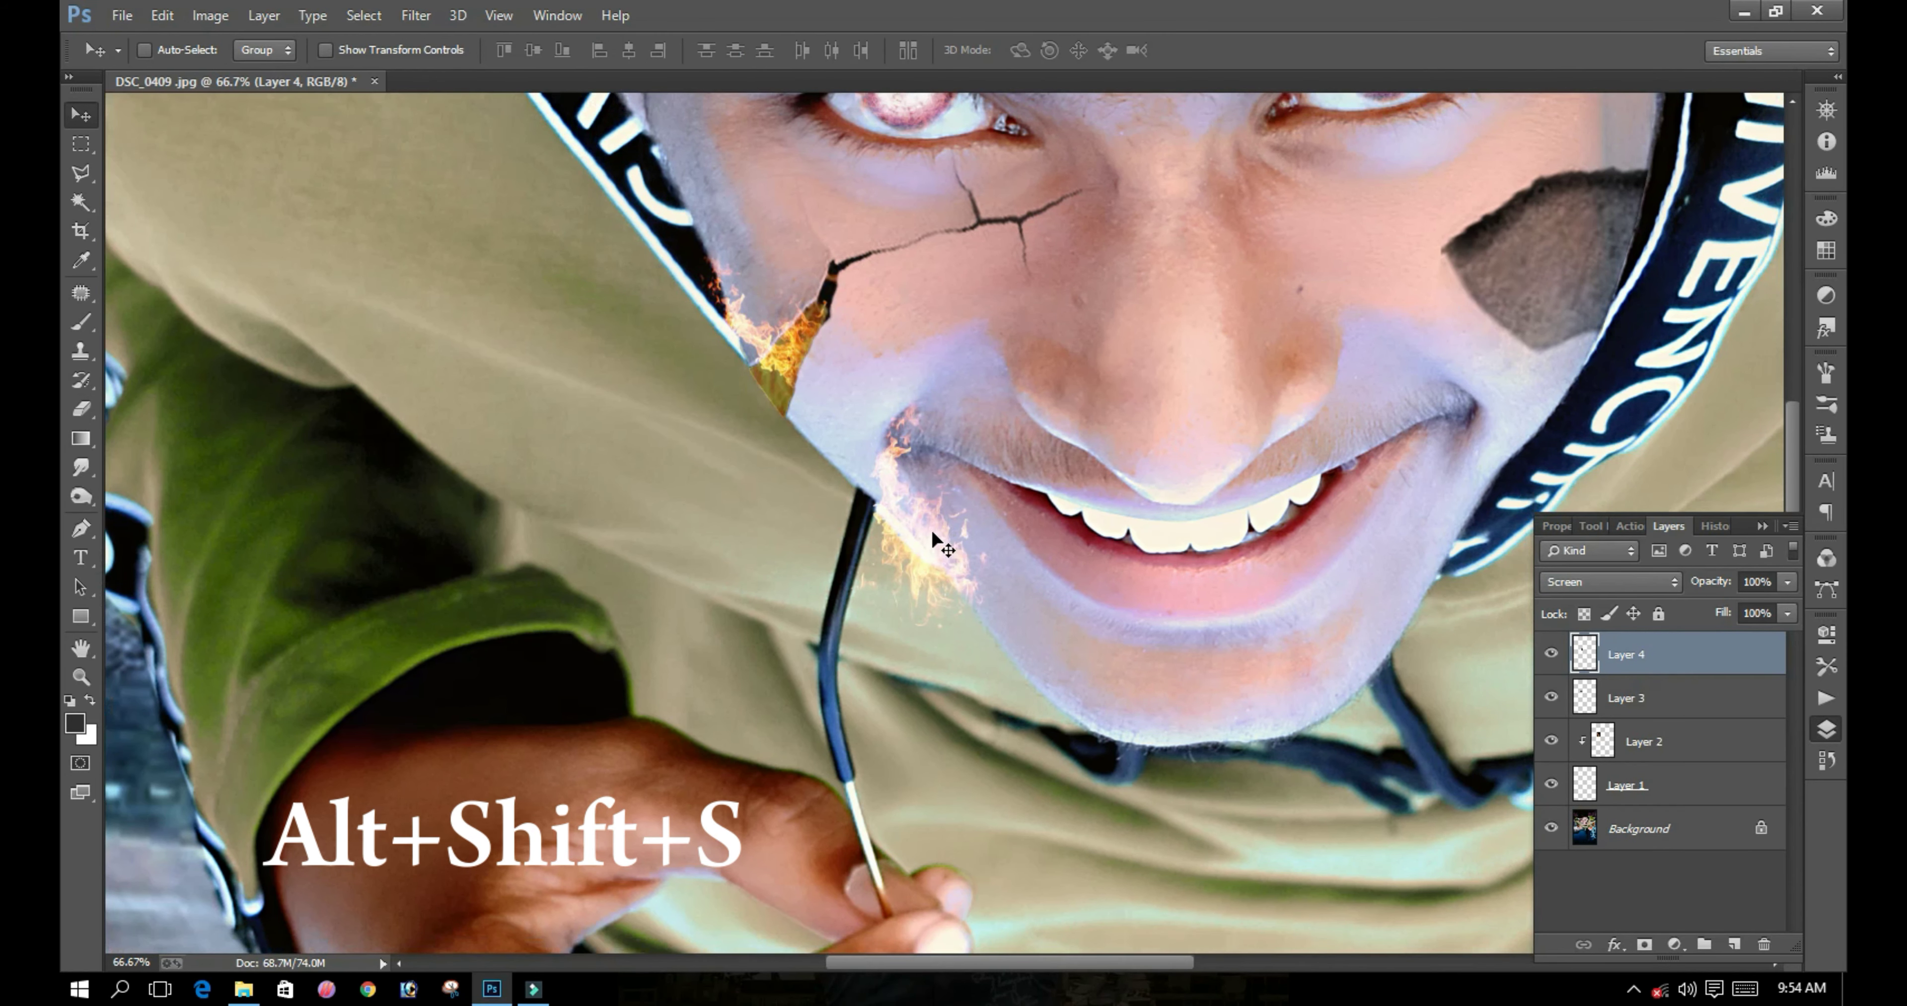
Step: Flip the new flame copy vertically, rotate it about 17° and position it over the burning crack on the left-hand cheek
key("ctrl+t")
right_click(924, 499)
left_click(977, 834)
left_click_drag(954, 562, 806, 379)
left_click_drag(979, 319, 985, 376)
mouse_move(800, 362)
left_mouse_down()
mouse_move(811, 324)
mouse_move(822, 342)
left_mouse_up()
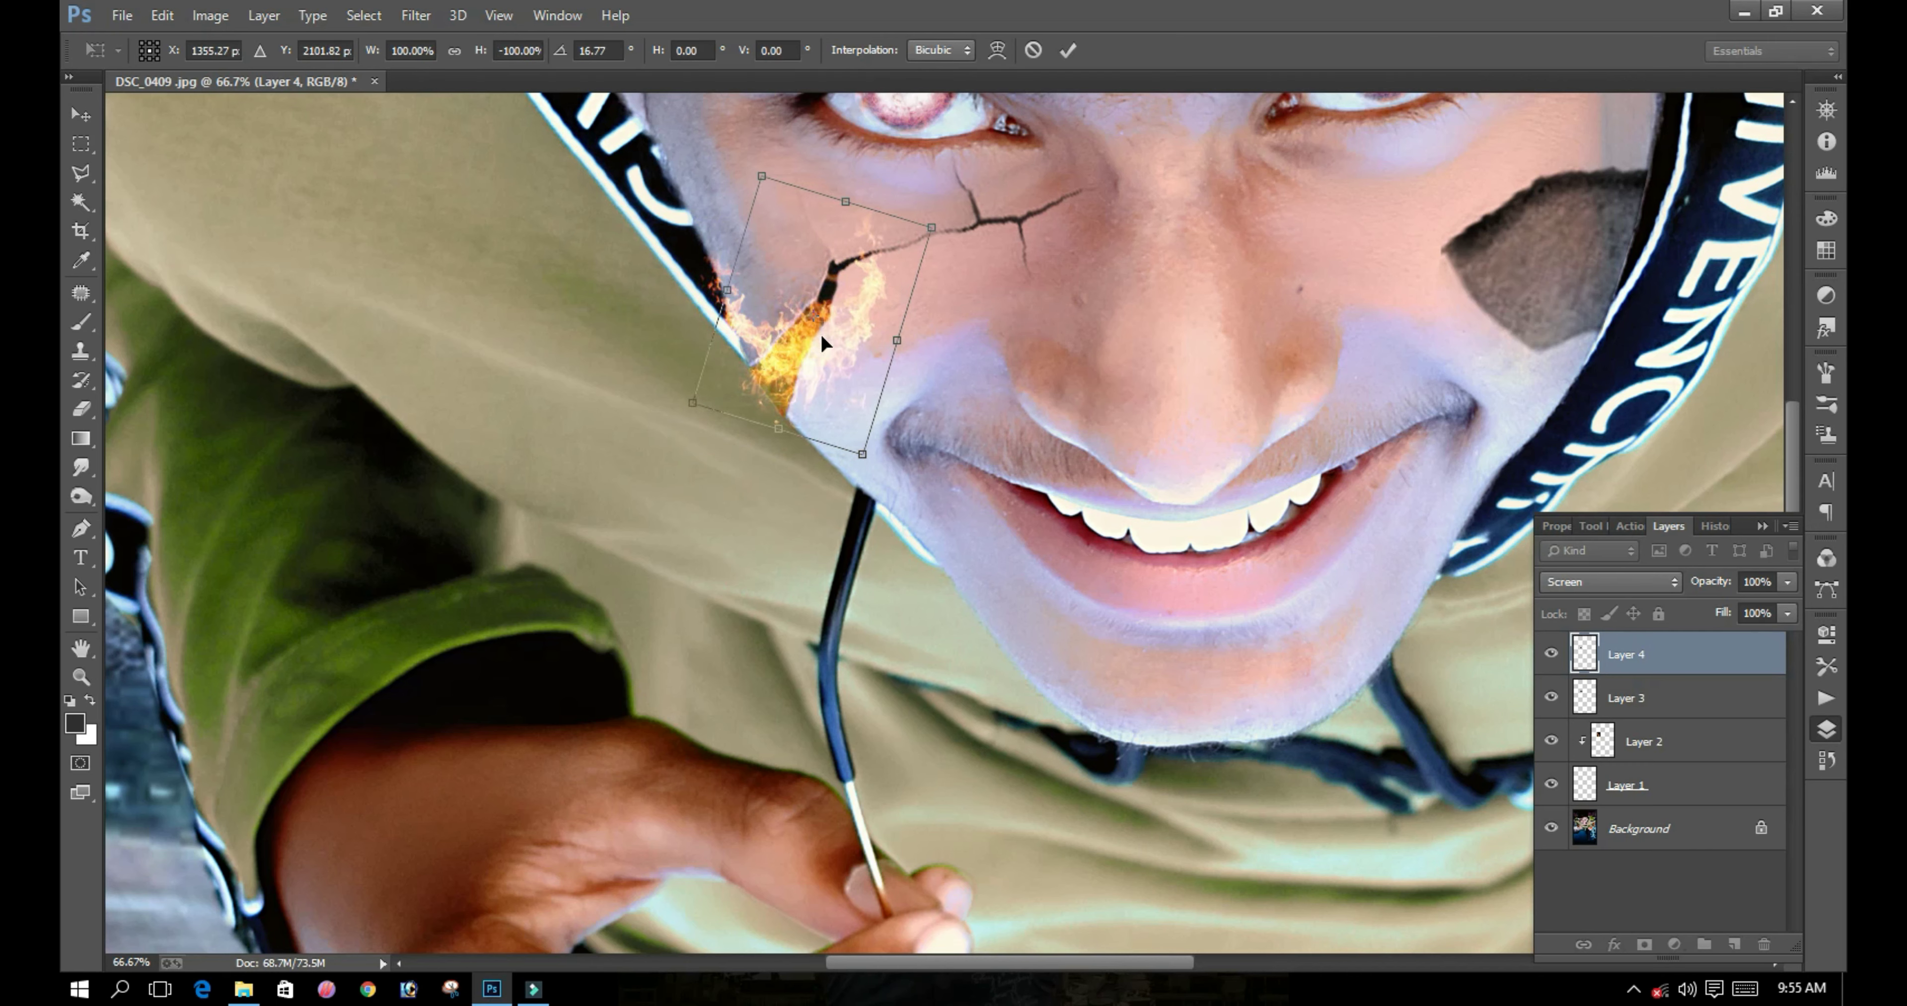
key("Return")
Step: Erase the parts of the new flame copy that spread outside the left-hand cheek crack
key("e")
mouse_move(851, 242)
left_mouse_down()
mouse_move(876, 213)
mouse_move(820, 423)
mouse_move(768, 407)
left_mouse_up()
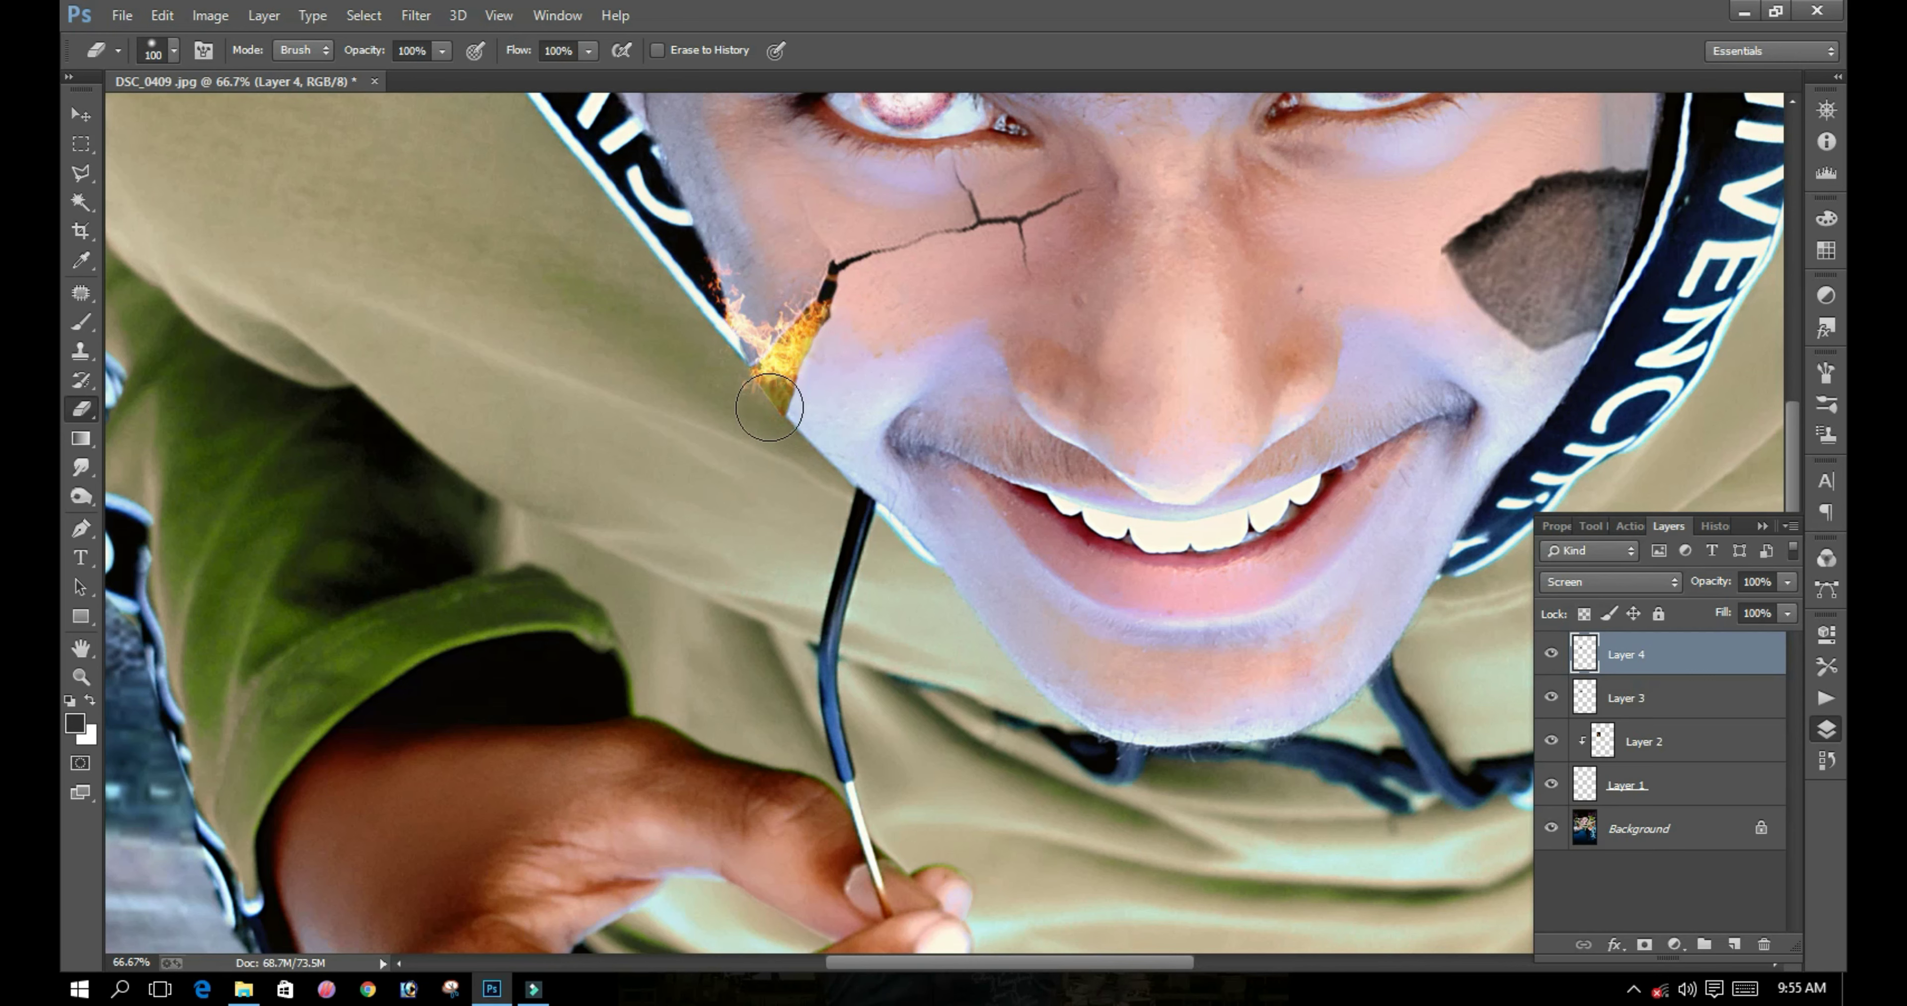
key("ctrl+z")
key("v")
scroll(825, 427, "down", 5)
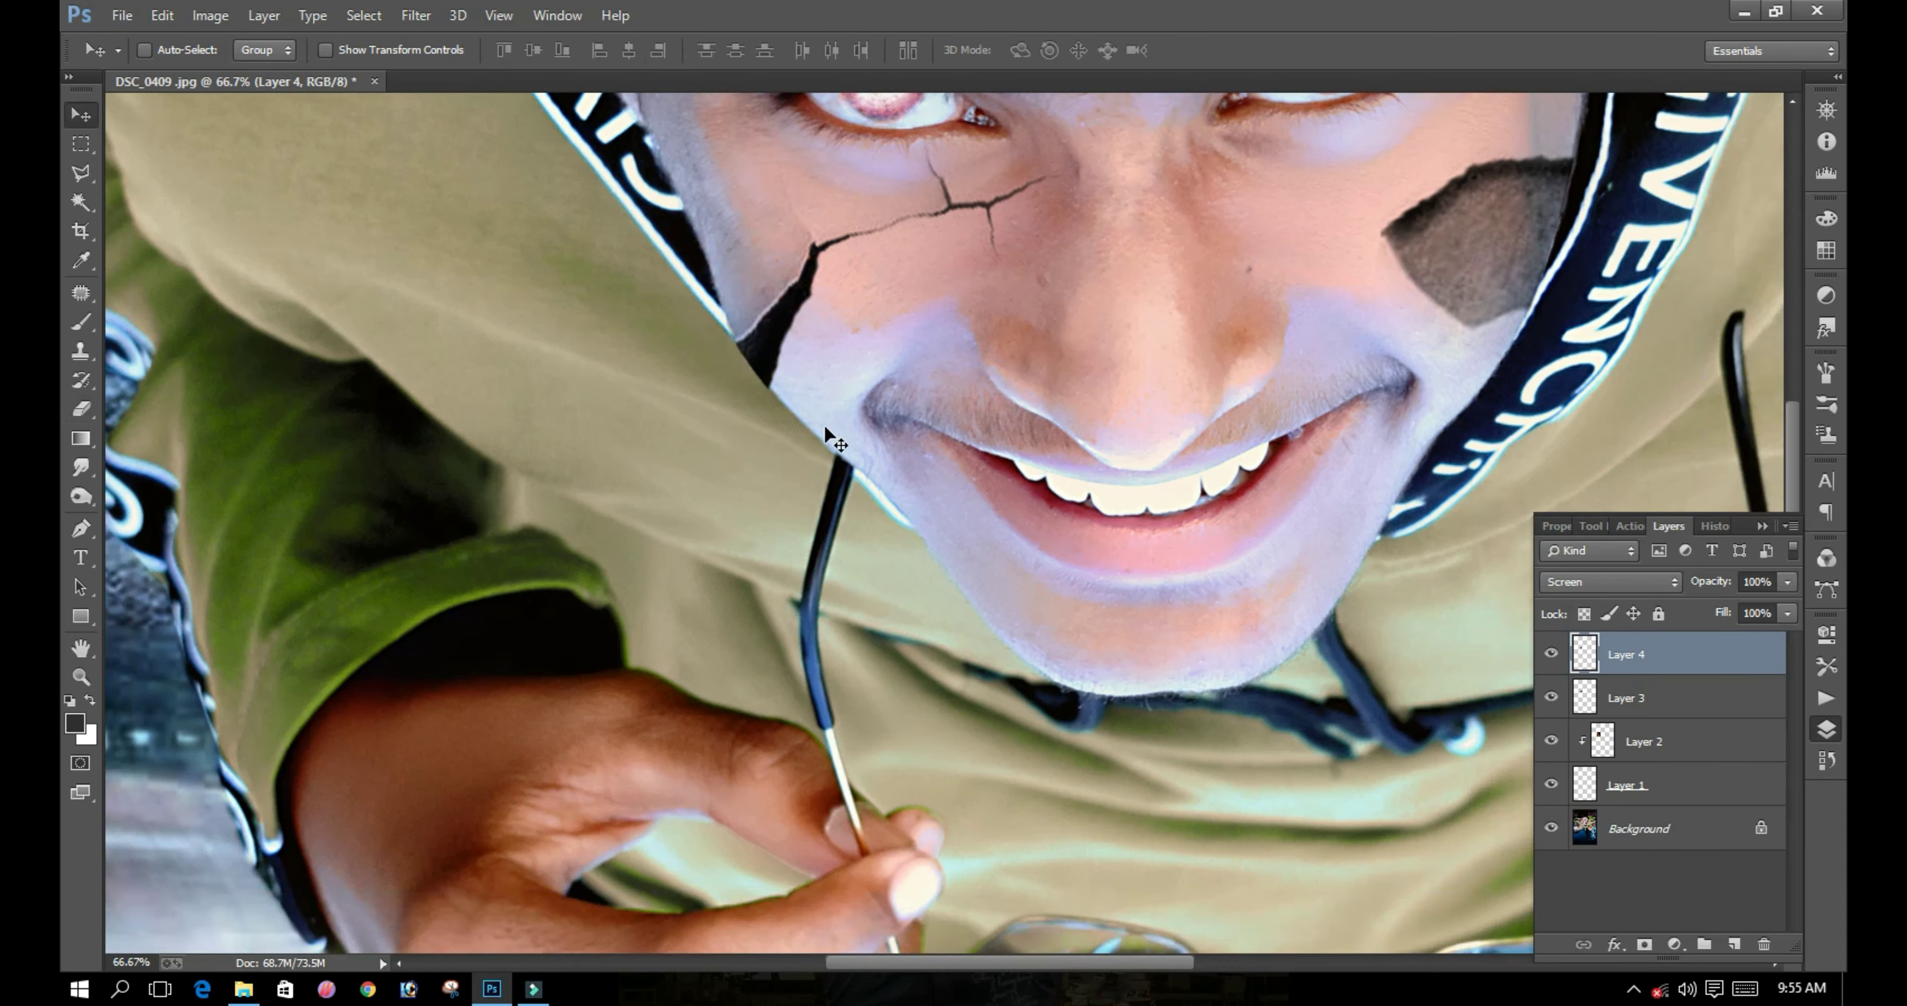
Step: Merge all the visible layers into the Background
scroll(1035, 416, "up", 3)
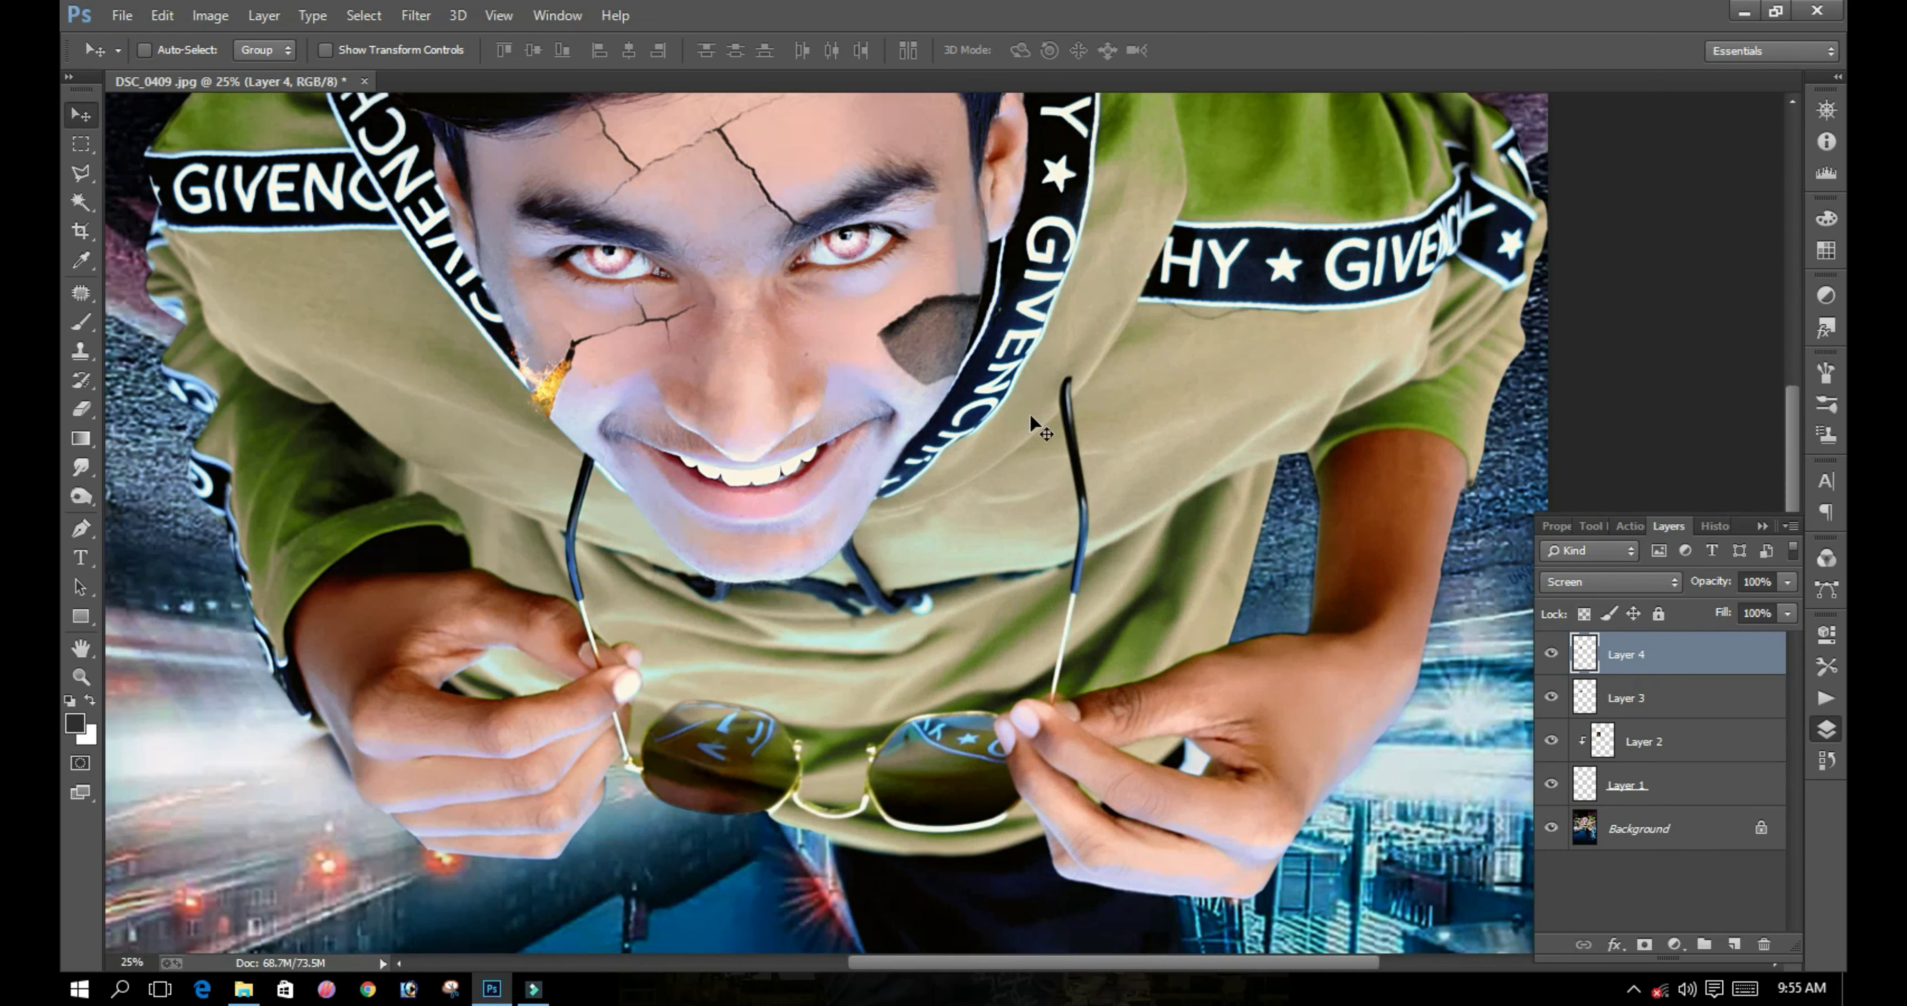
key("ctrl+shift+e")
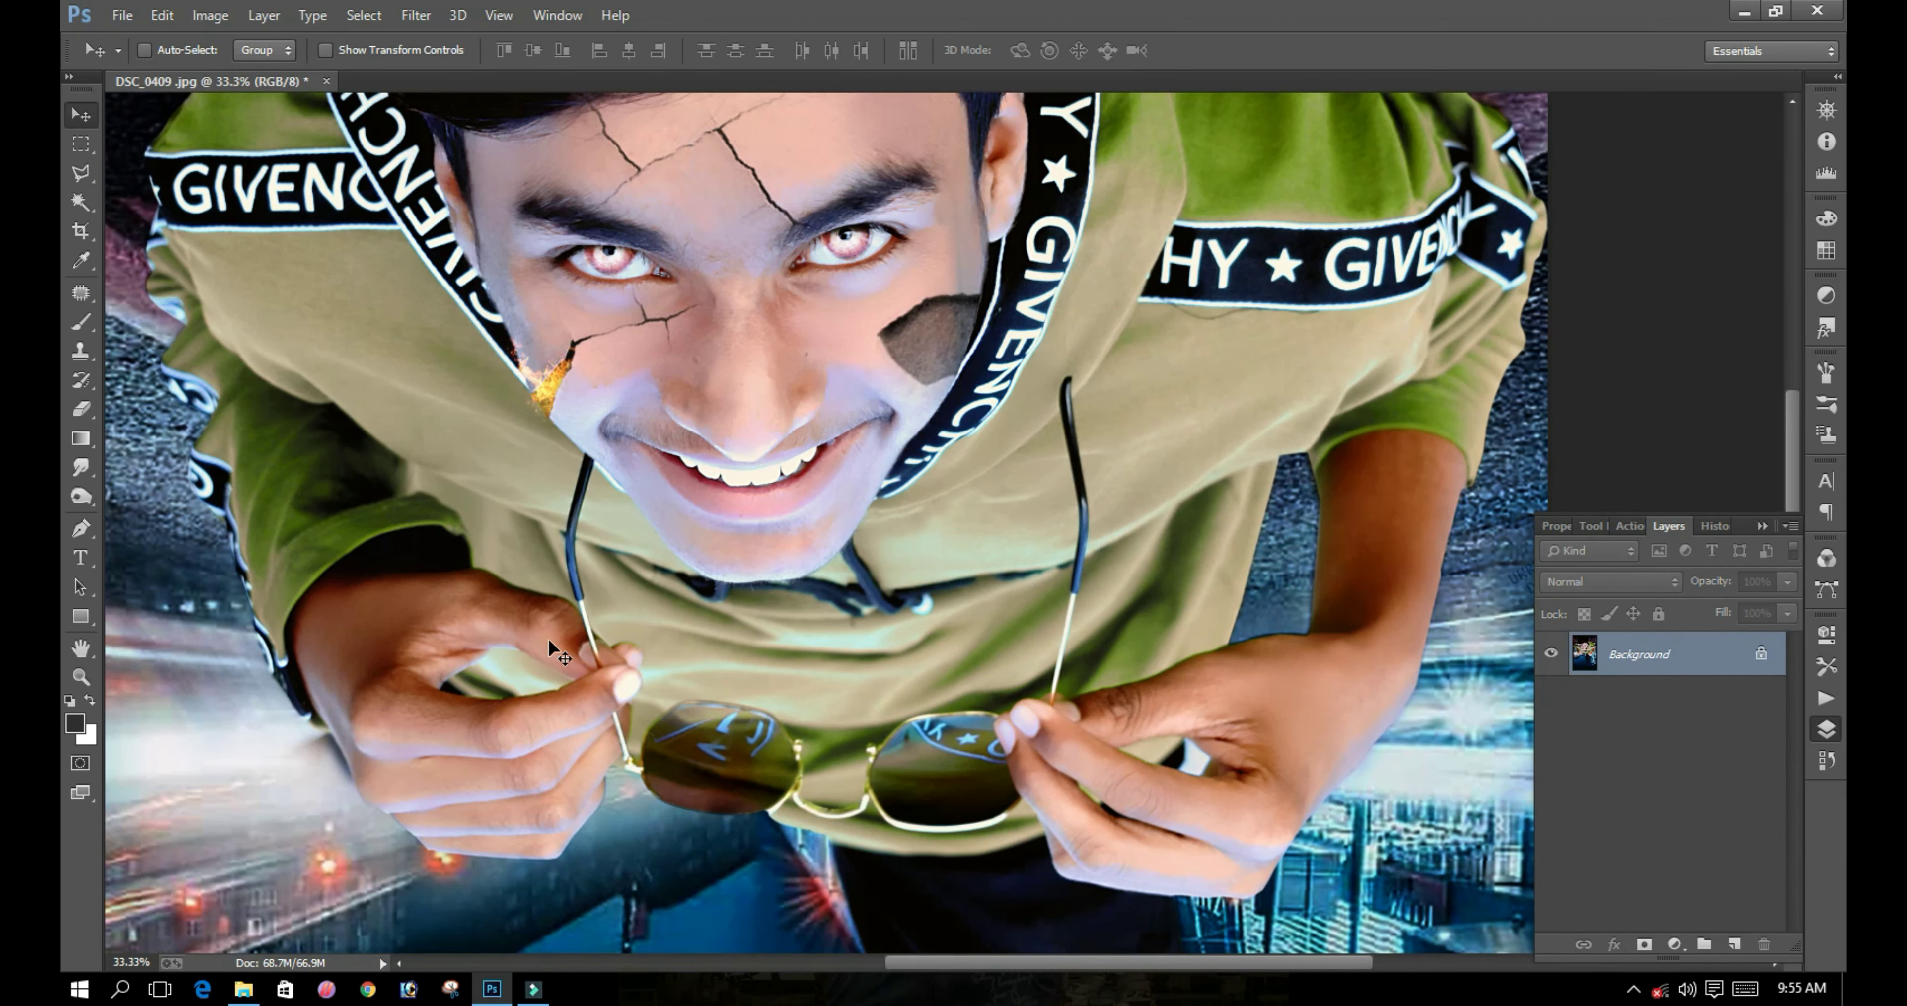
left_click(244, 989)
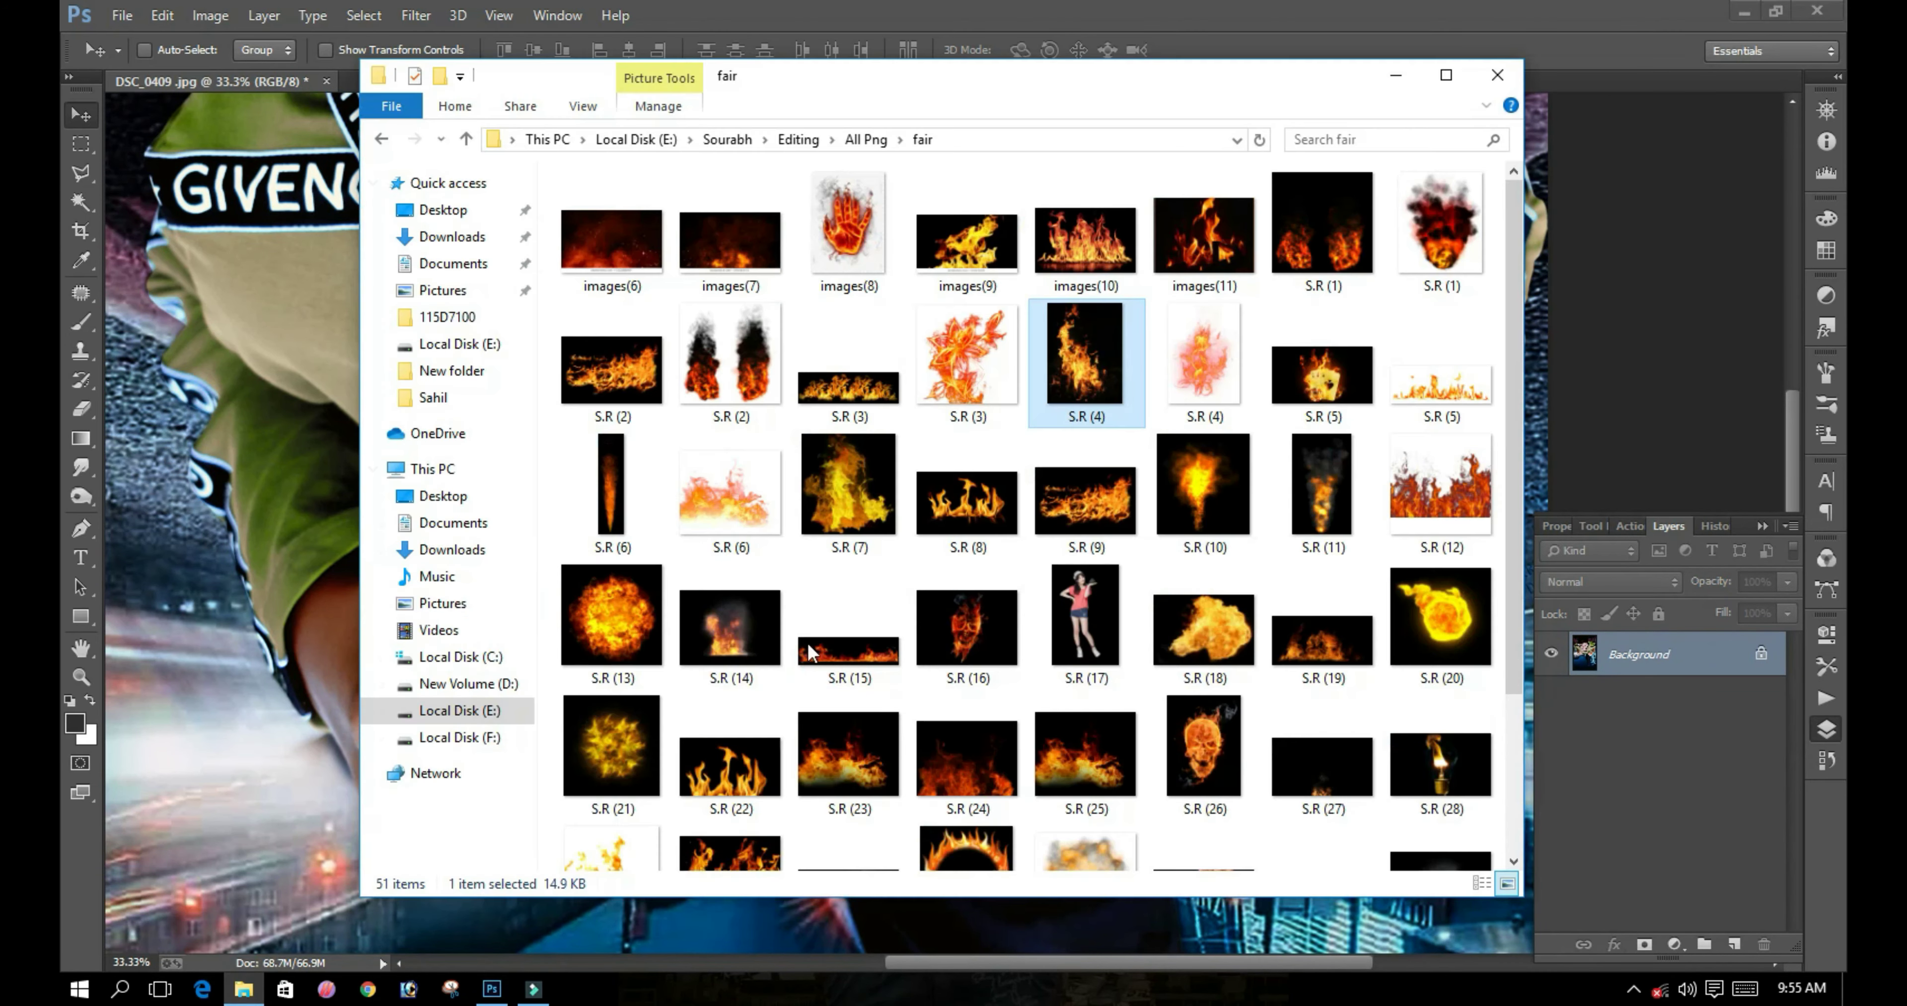
left_click(204, 411)
Step: Select the dark patch on the right-hand cheek with the Magic Wand, adding its remaining shades to the selection
scroll(820, 377, "up", 2)
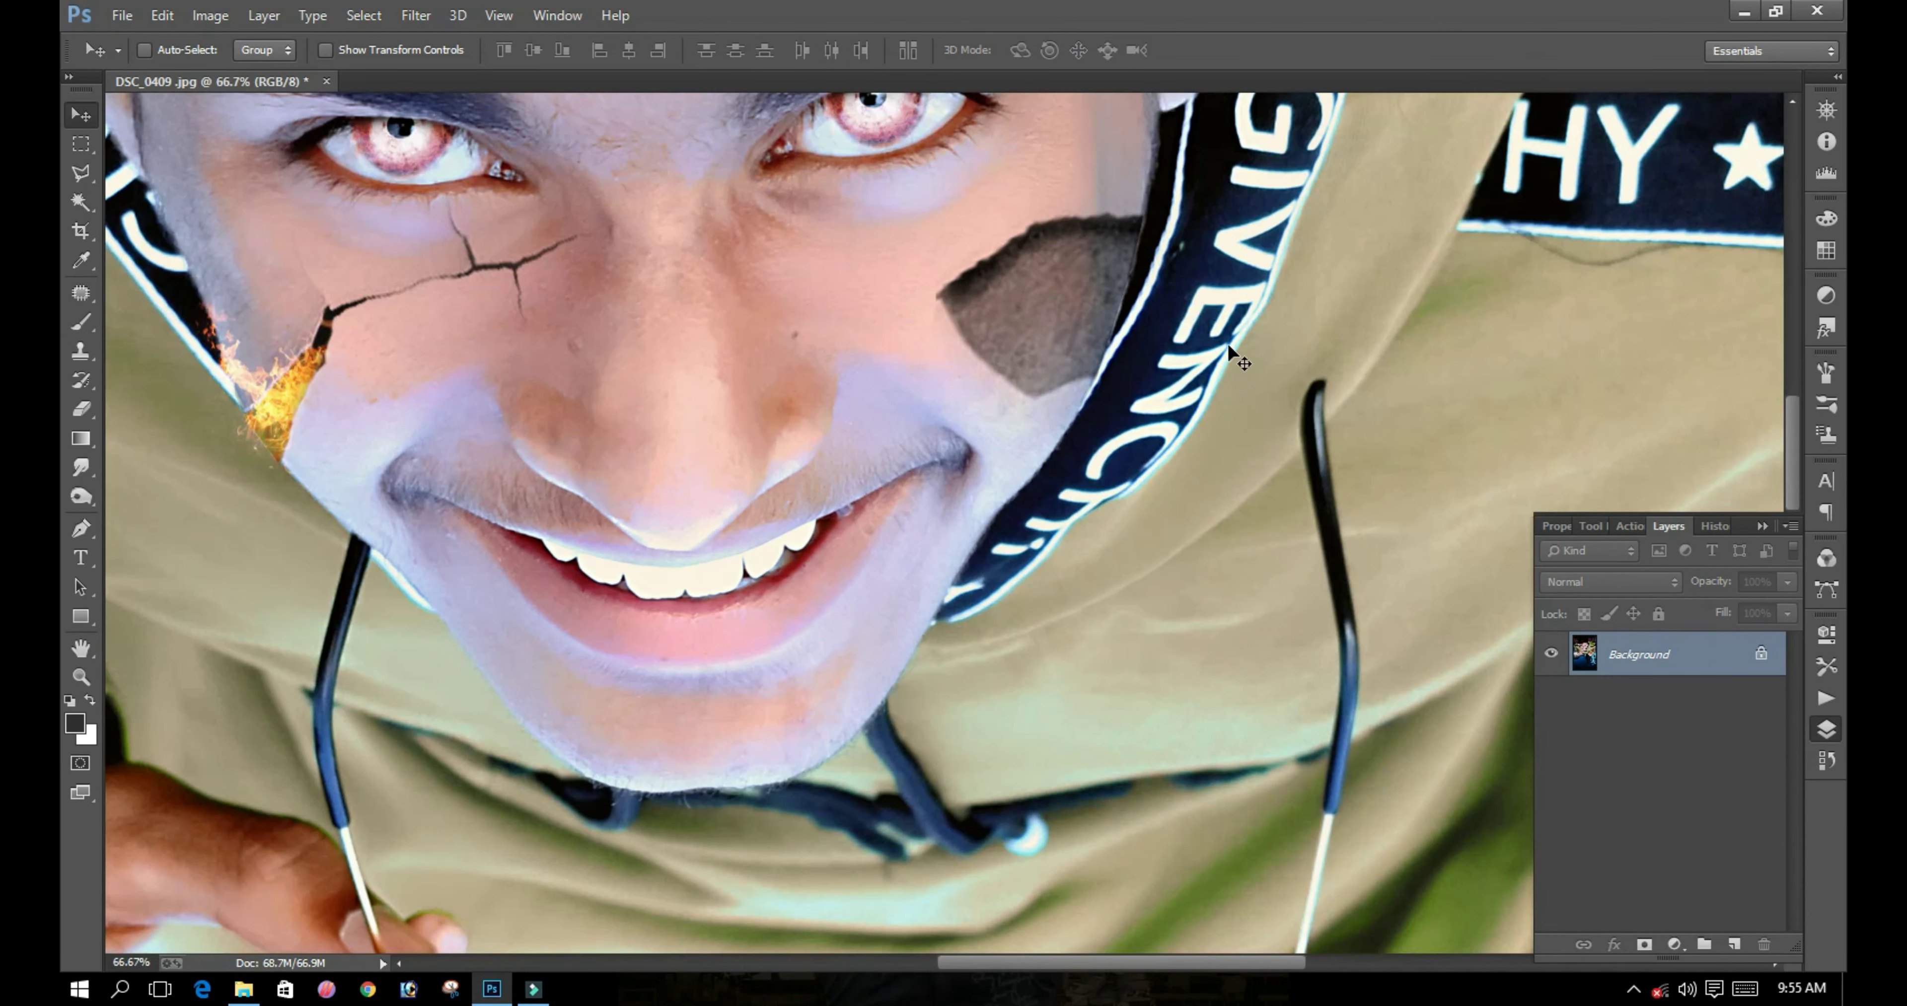
key("w")
left_click(1003, 298)
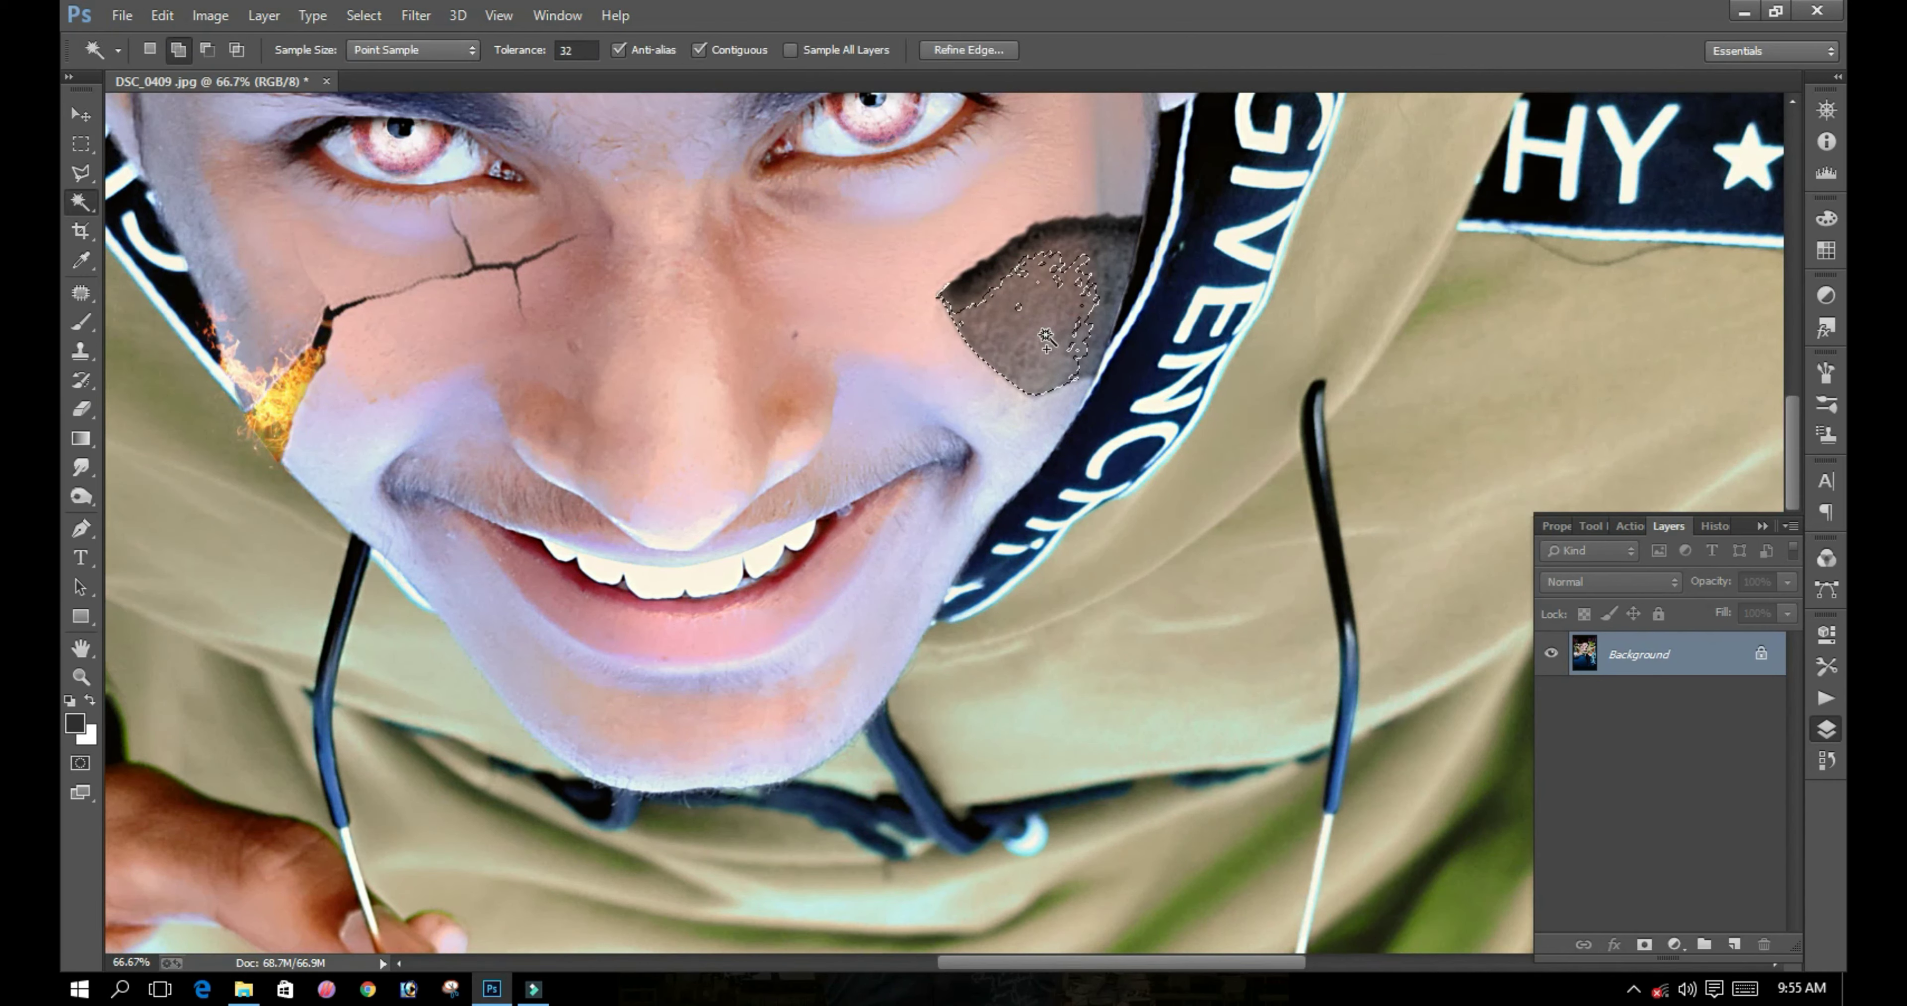
left_click(1106, 309)
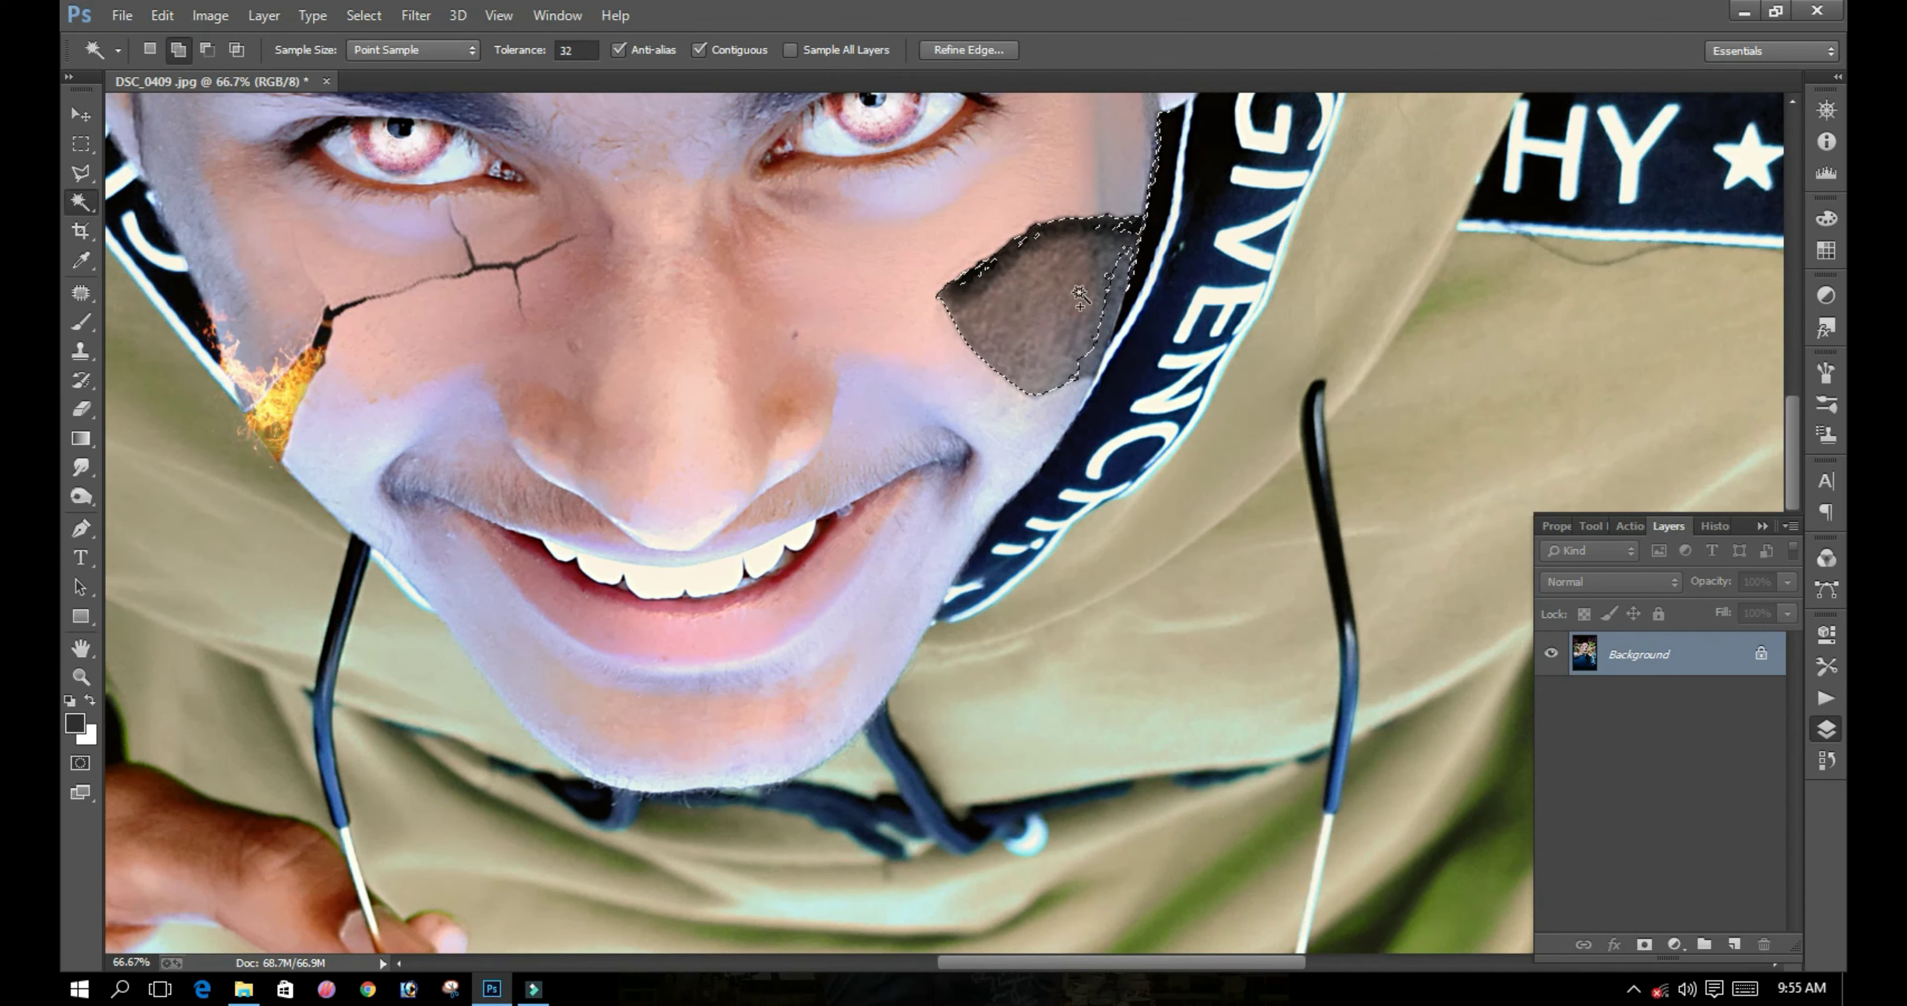
left_click(1098, 287)
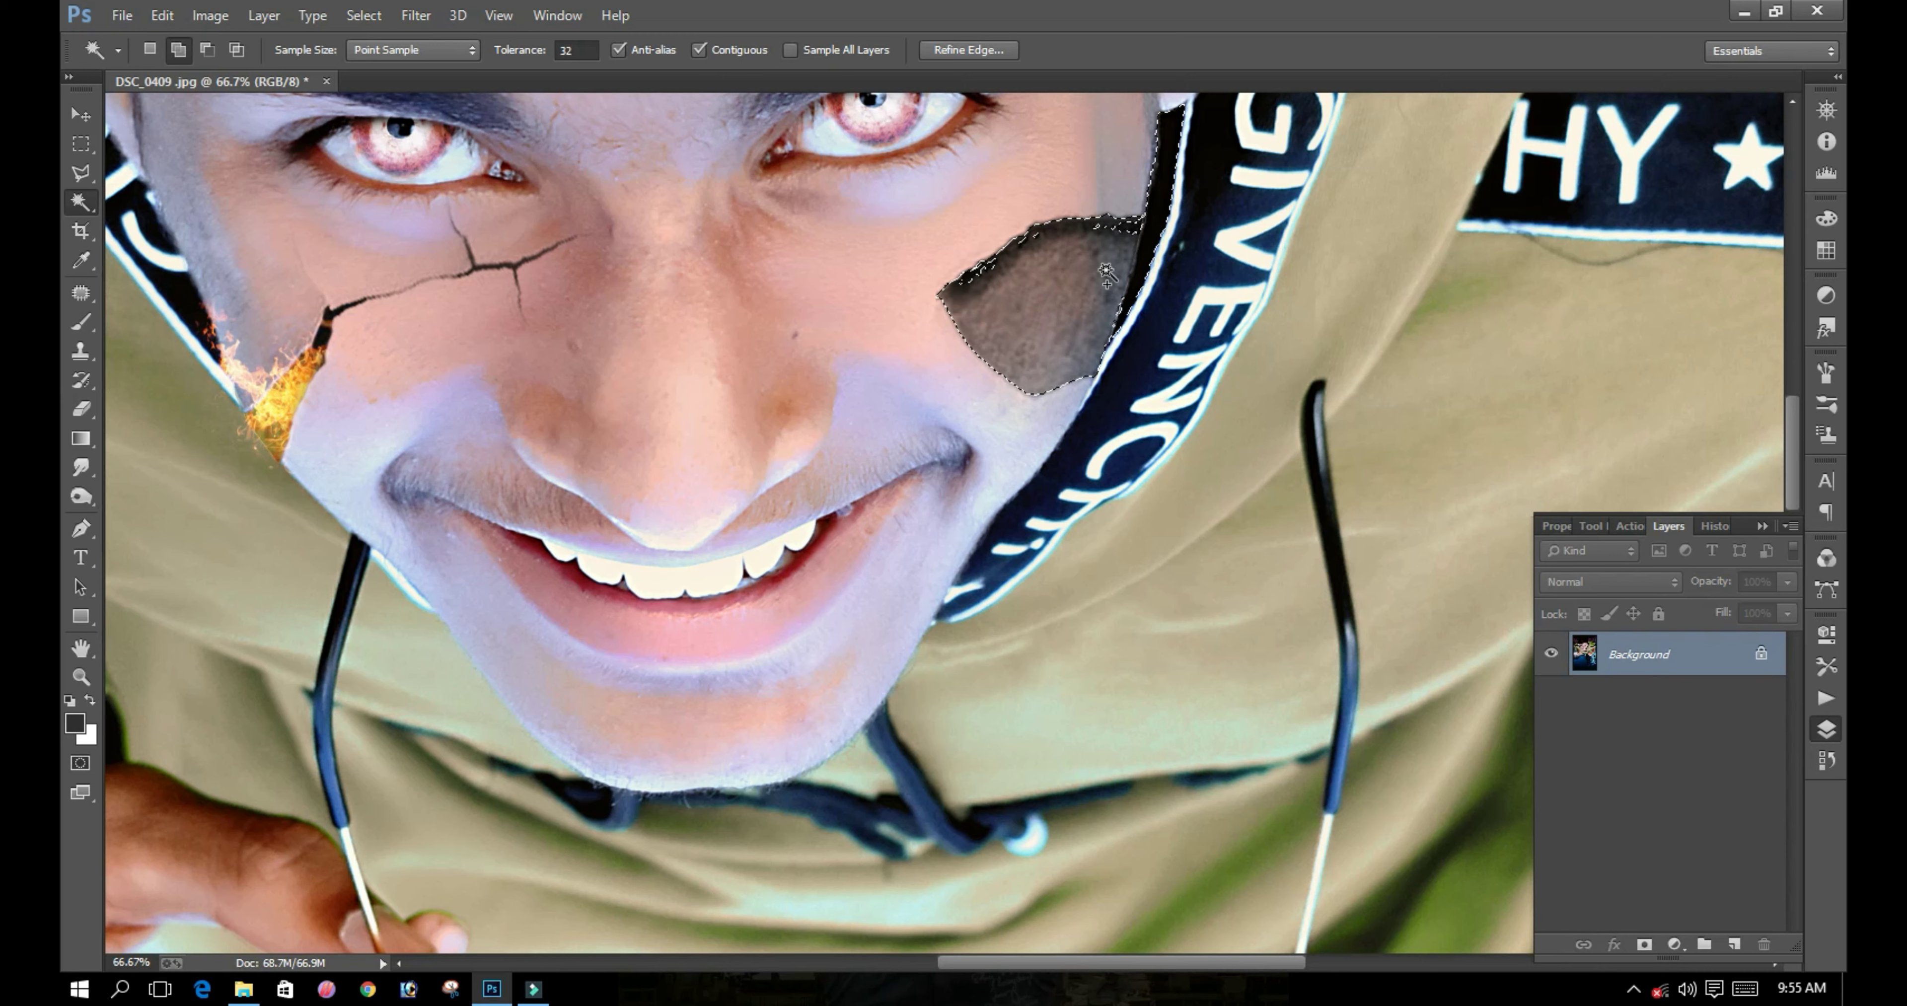
left_click(1027, 249)
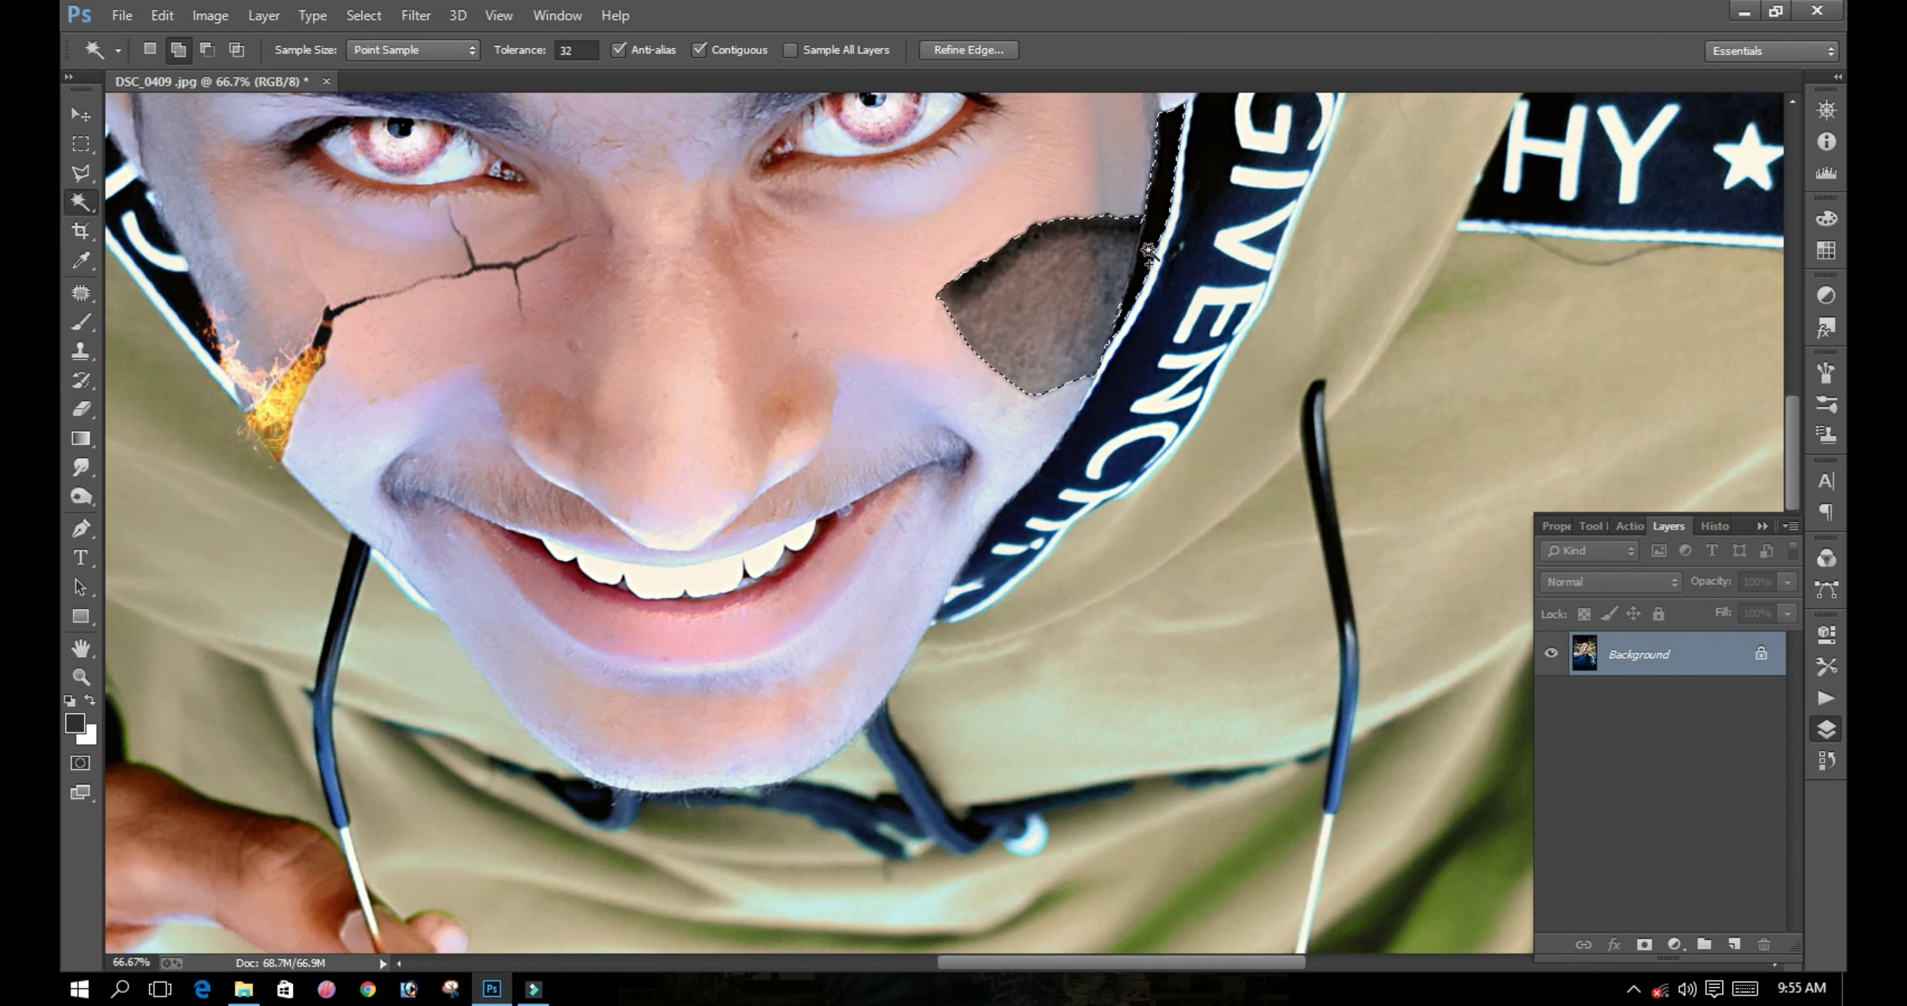
Step: Subtract the black hood edge beside the cheek patch from the selection with the Polygonal Lasso
key("l")
scroll(1148, 229, "up", 2)
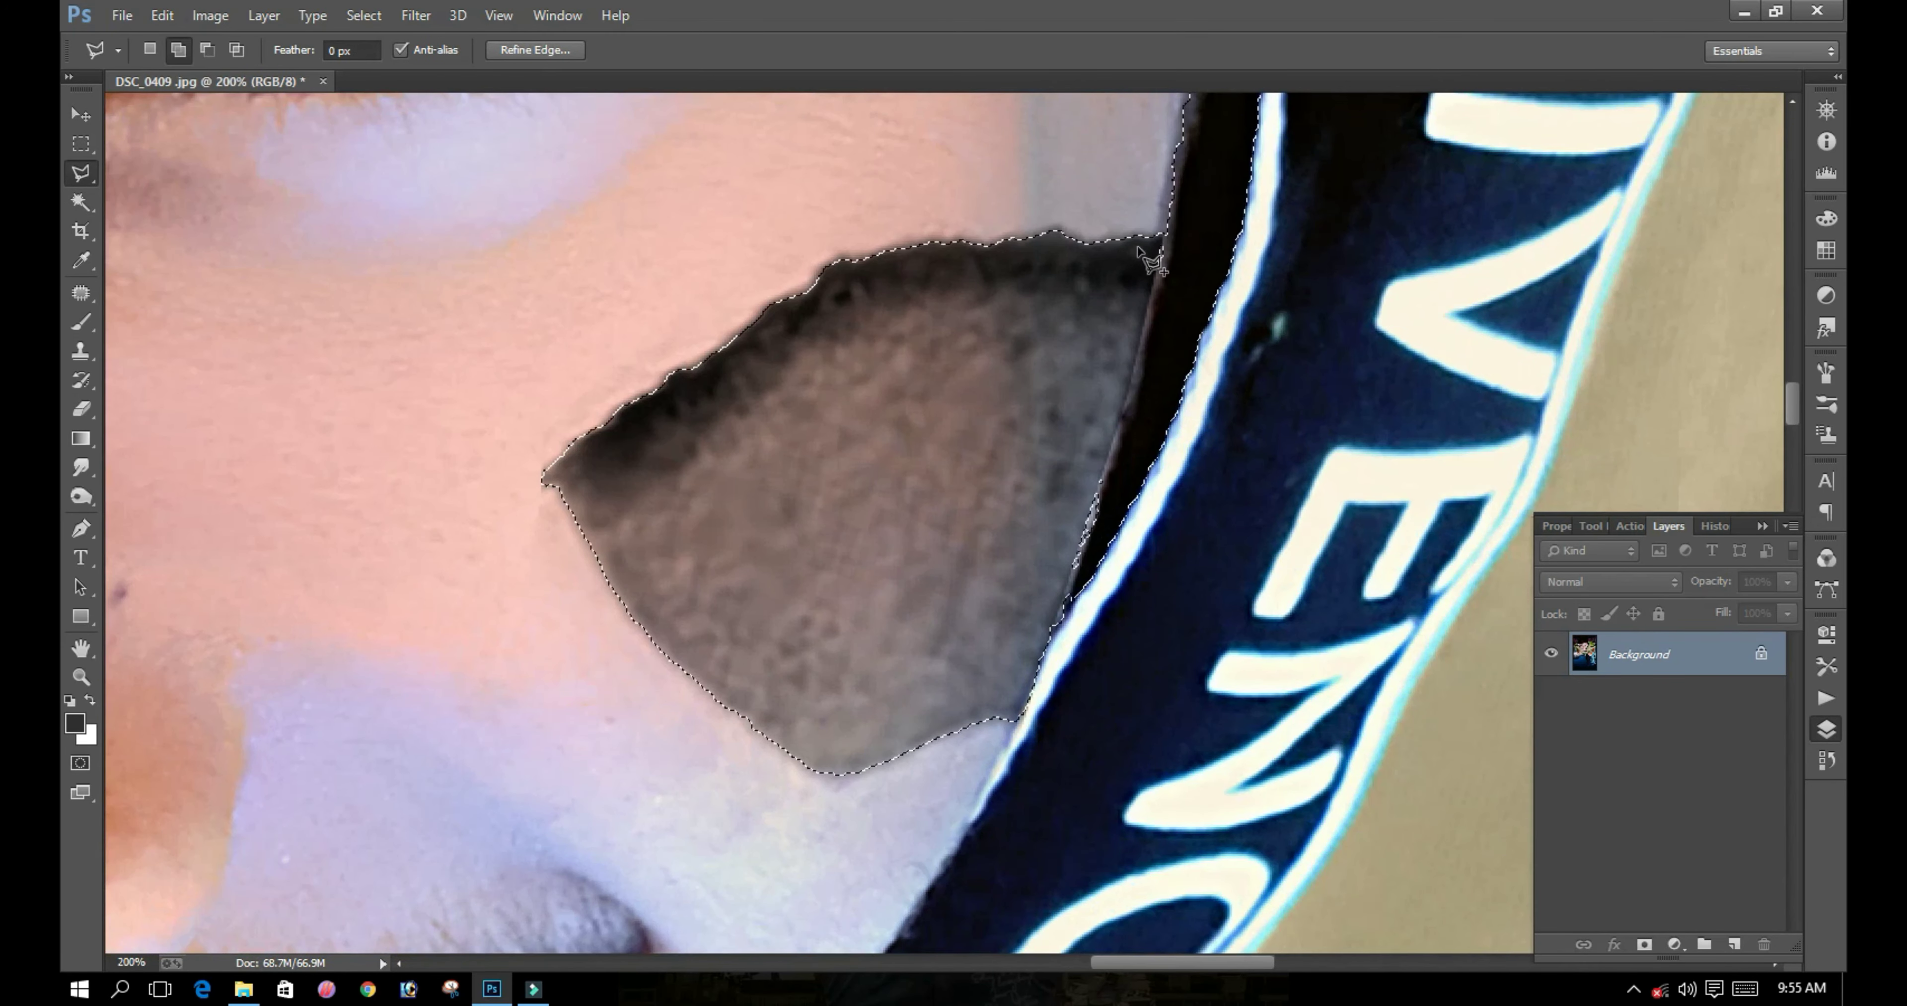
left_click(1160, 261)
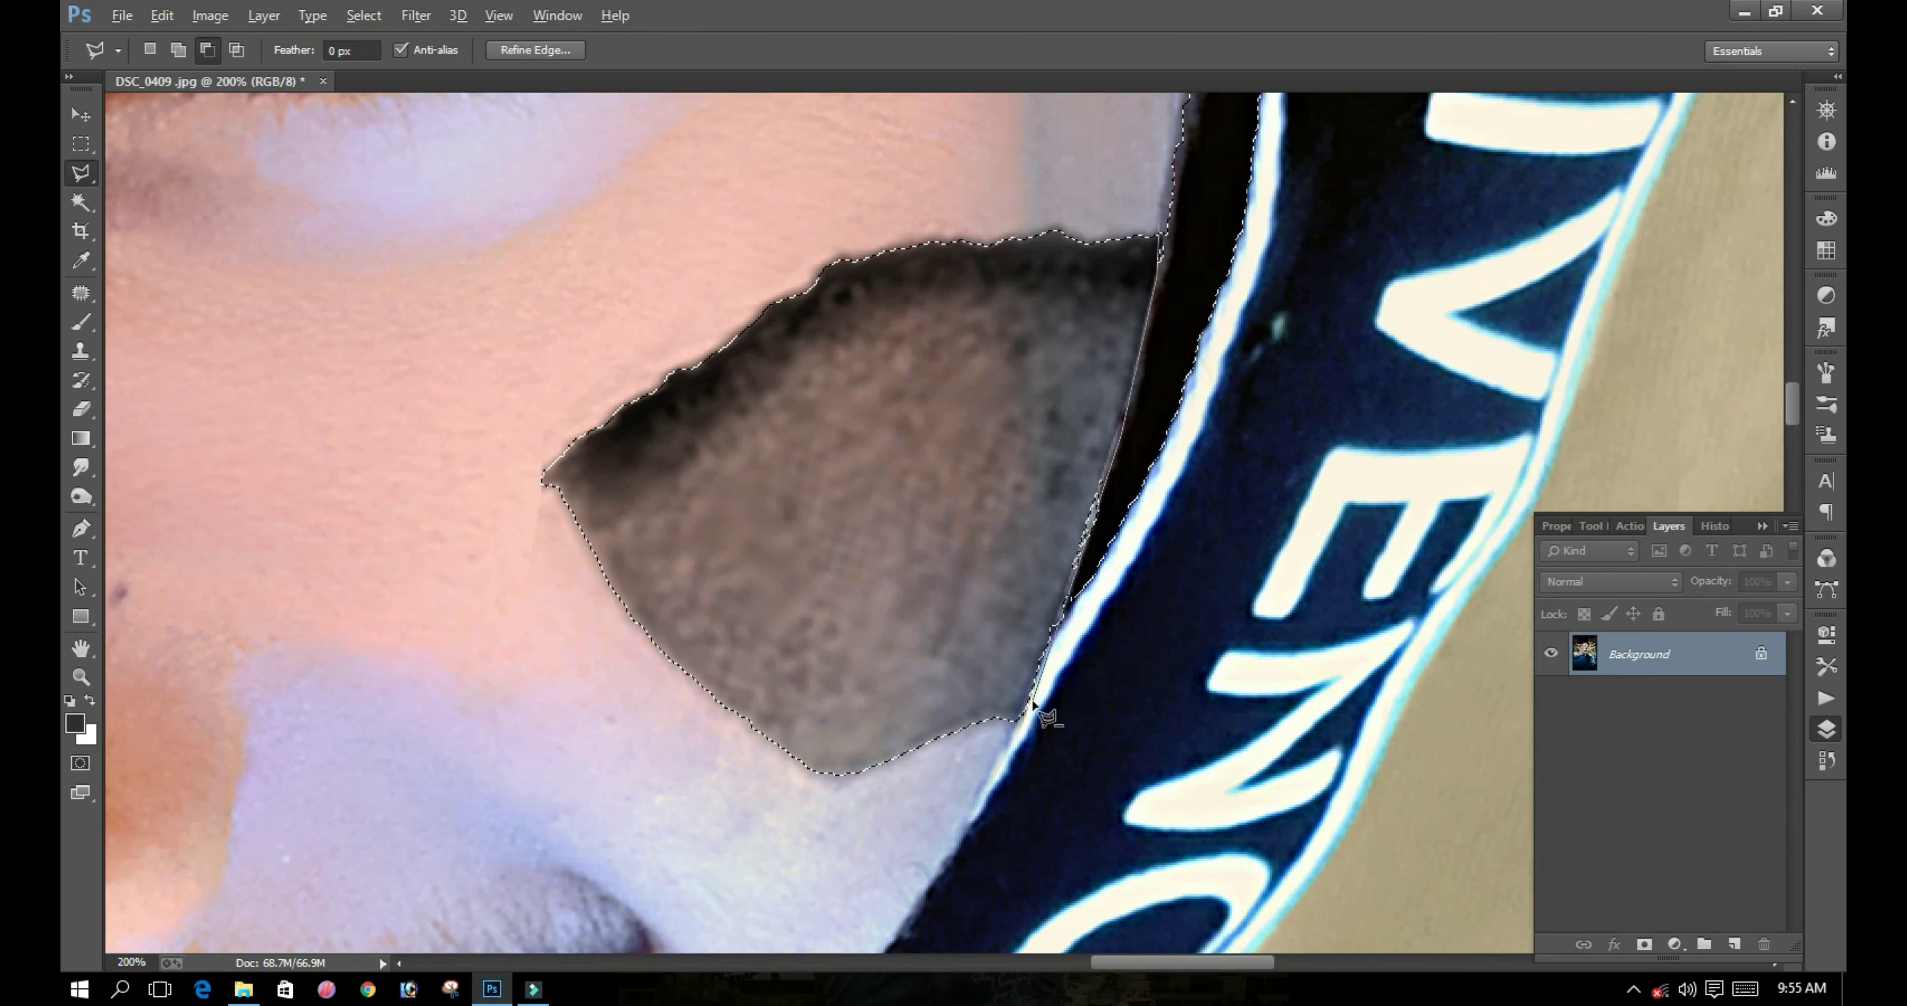
left_click(1054, 699)
key("space")
left_click_drag(1374, 95, 1218, 598)
left_click(1149, 319)
double_click(880, 524)
Step: Copy the selected patch of the right-hand cheek onto a new layer
key("ctrl+0")
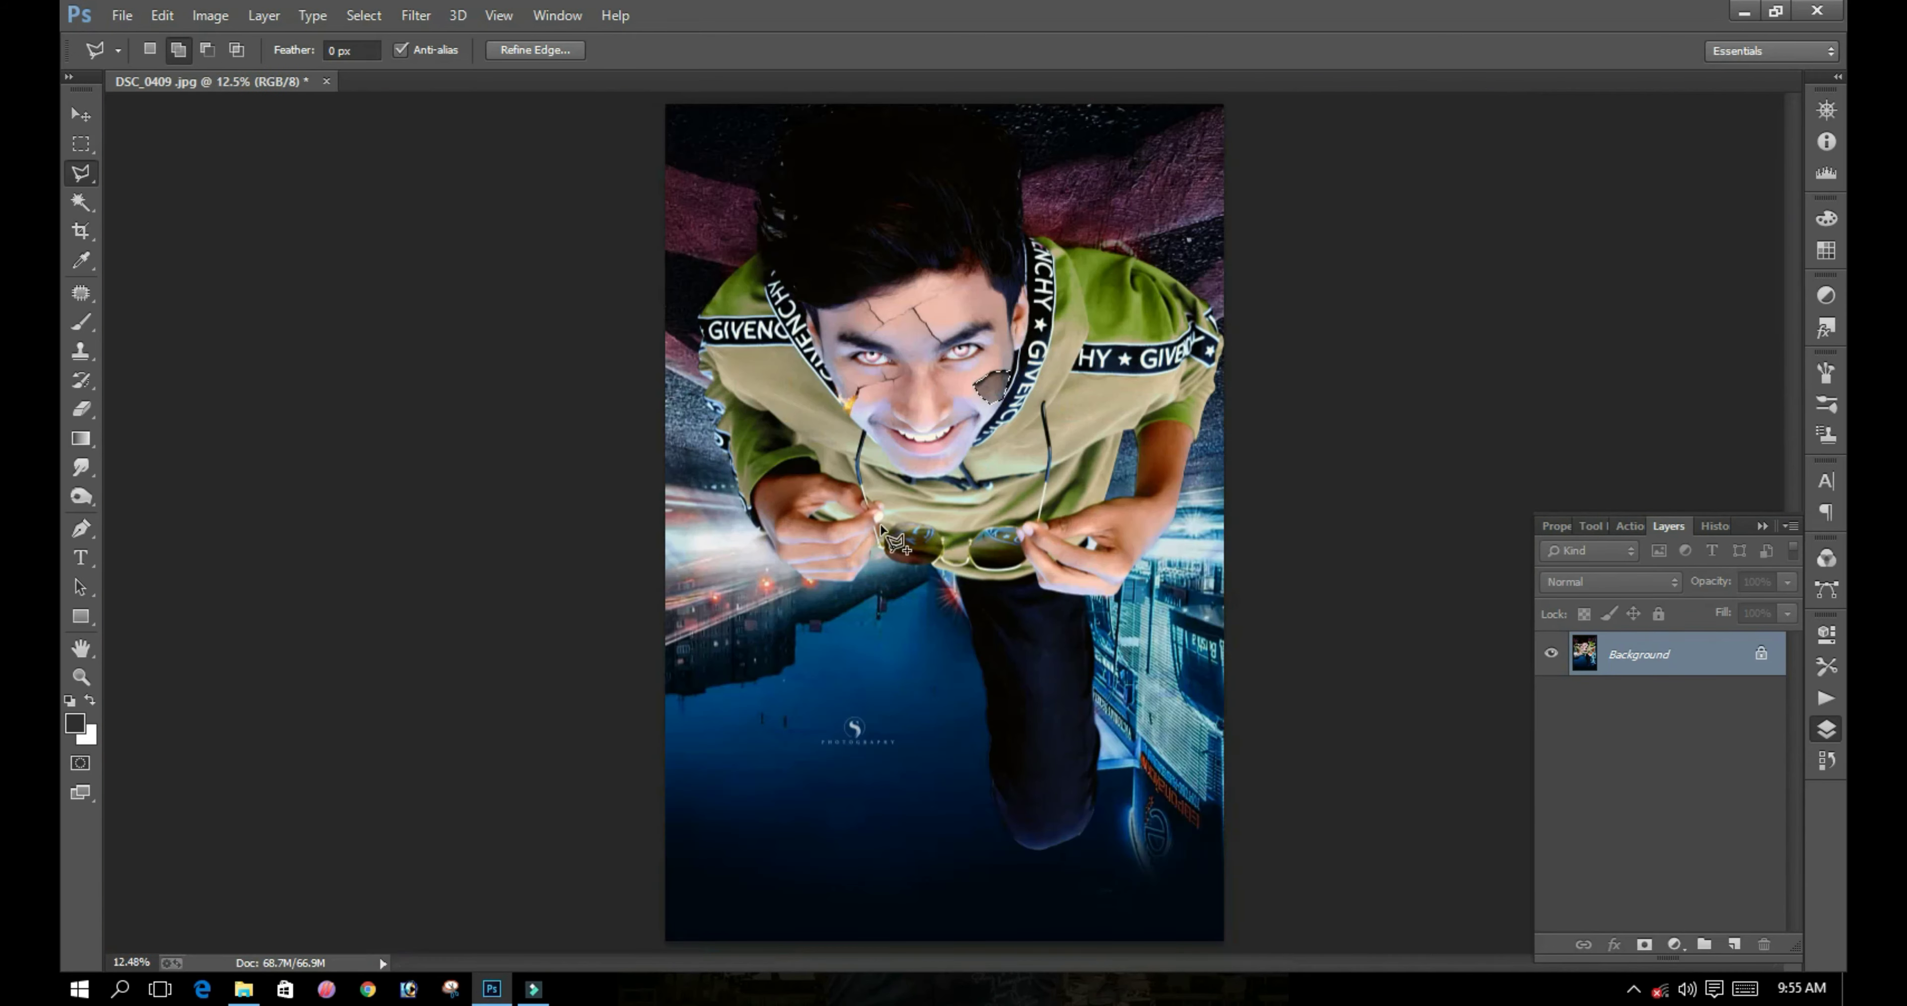
left_click(1029, 409, "ctrl")
left_click(1029, 409, "ctrl")
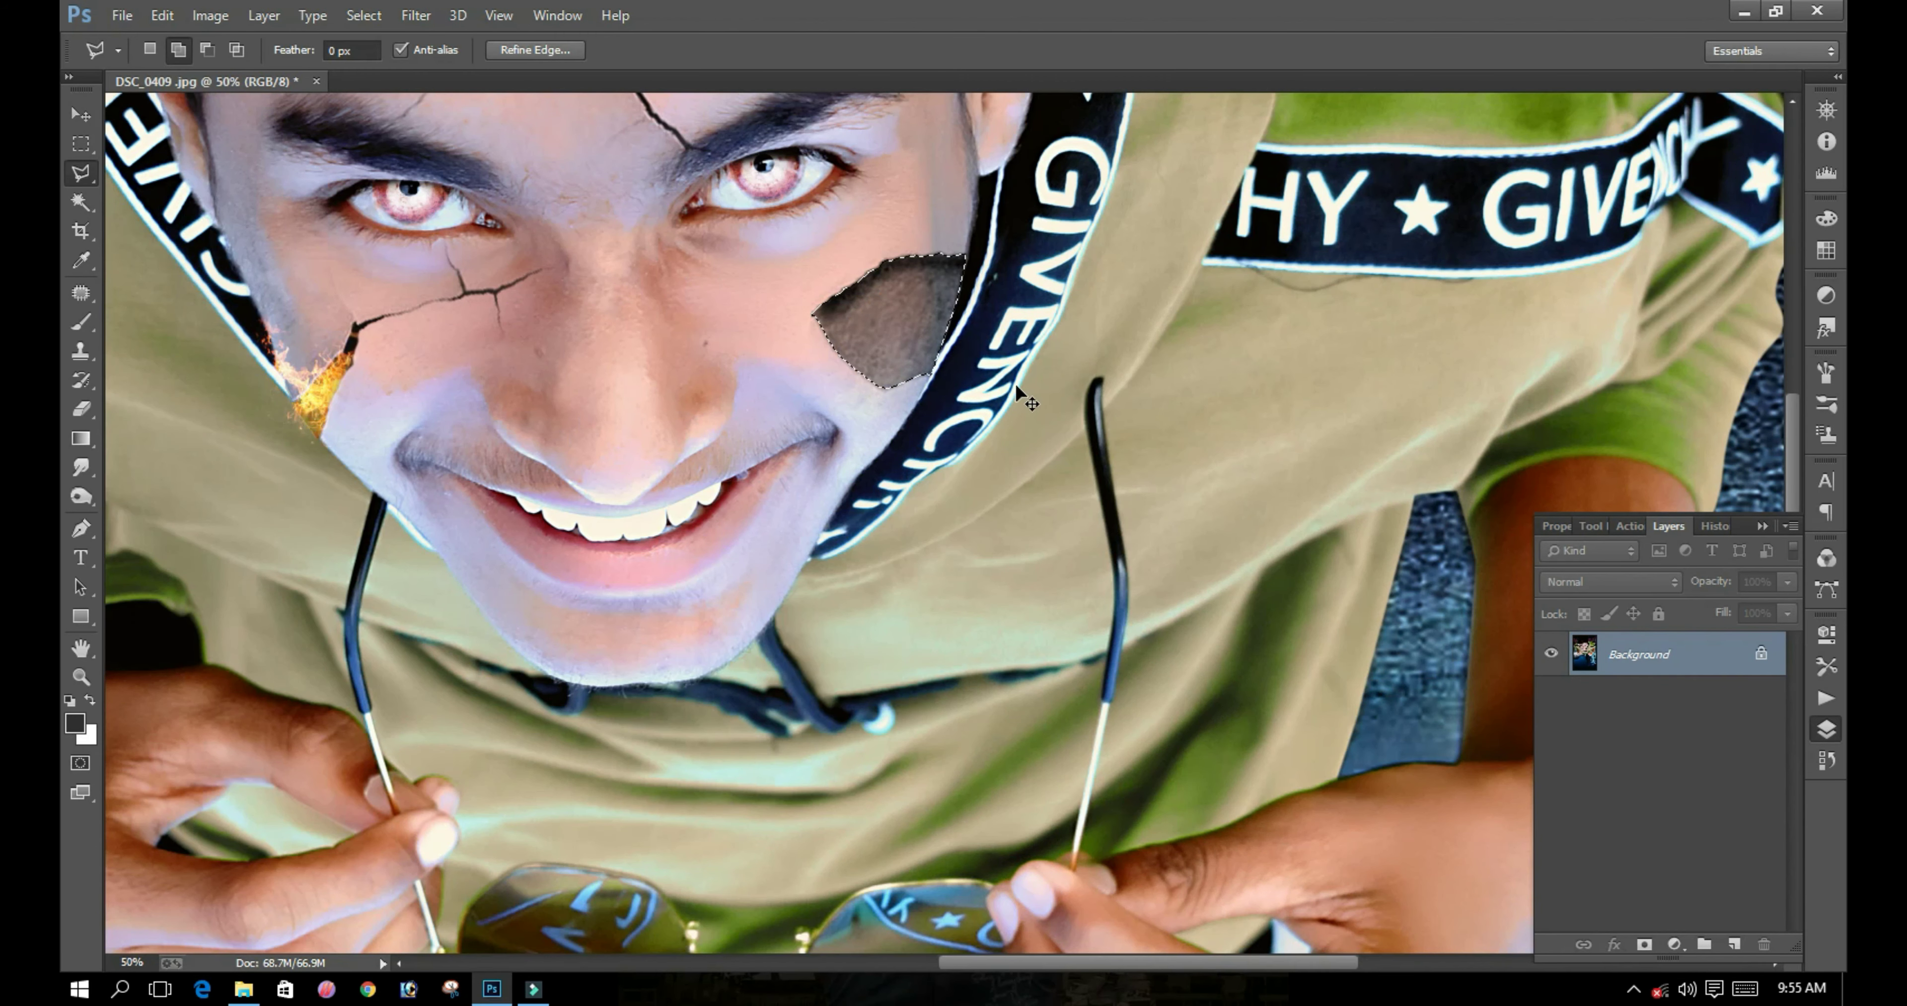
key("ctrl+j")
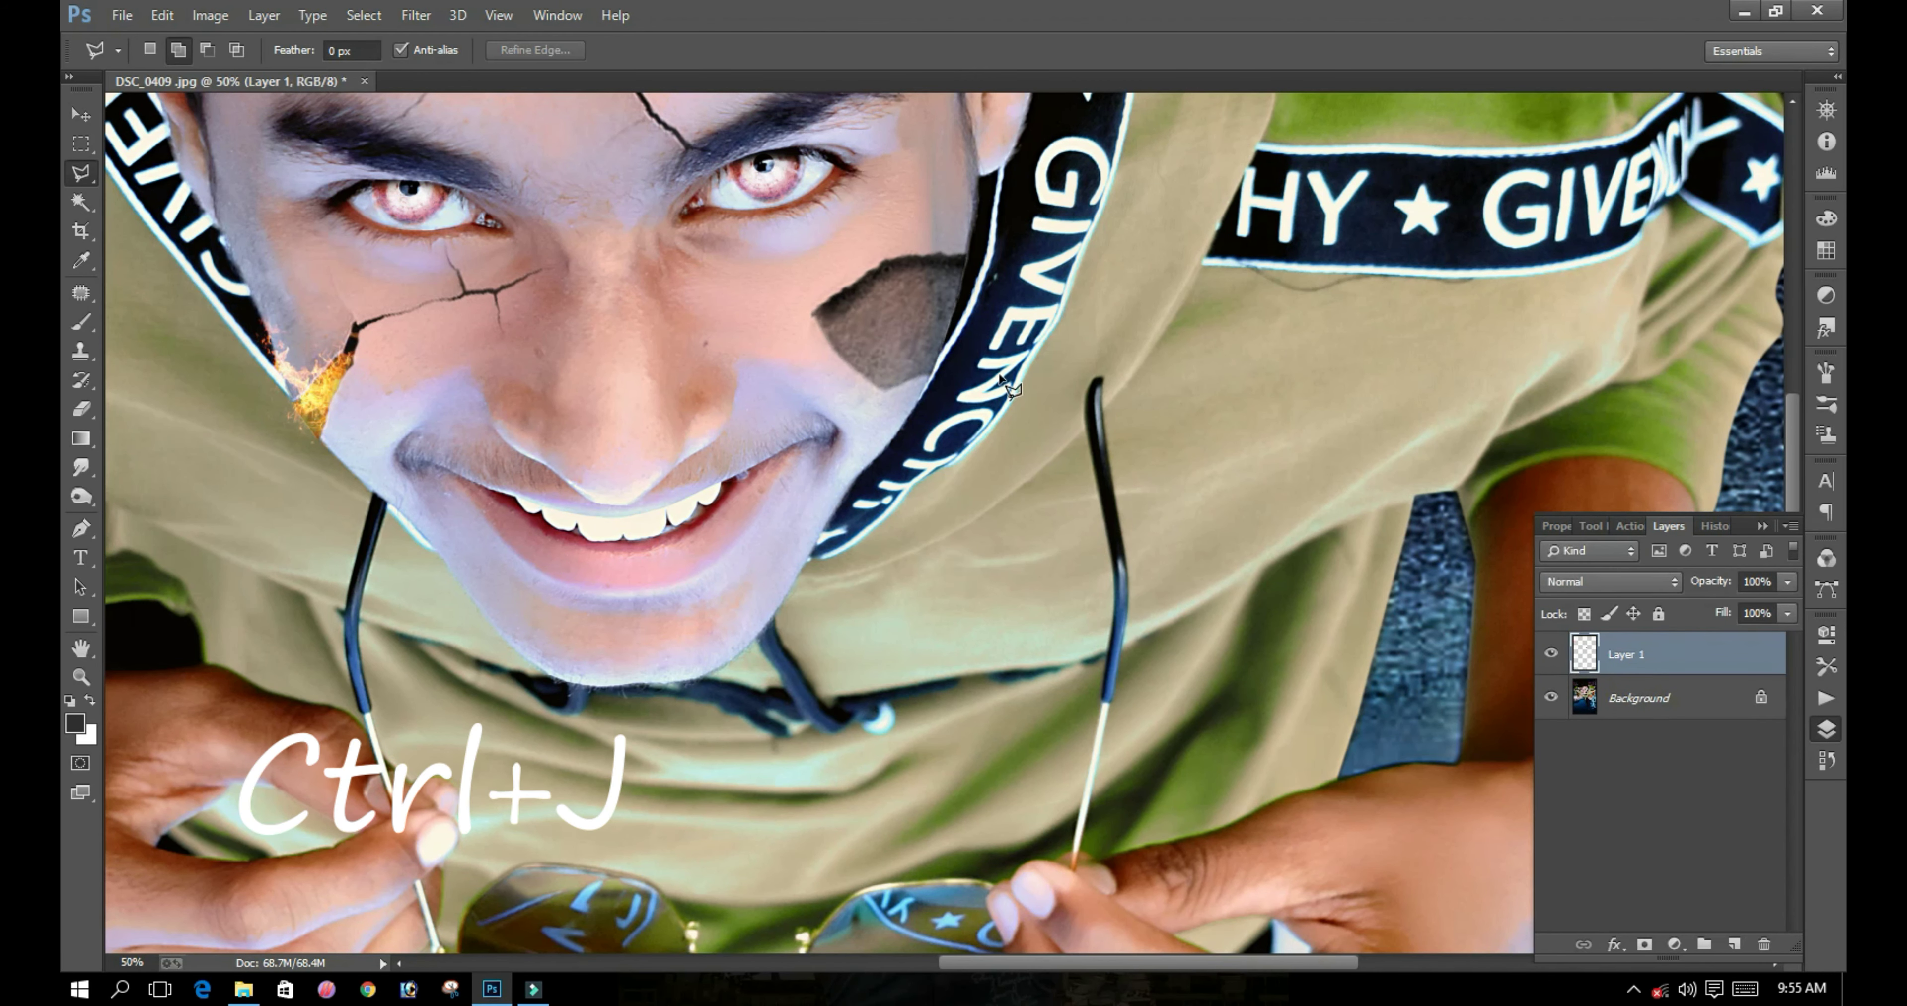
Step: Paste the flame, clip it to the cheek patch layer and scale it to about 272% so the fire fills the patch
key("ctrl+v")
key("ctrl+alt+g")
key("ctrl+t")
left_click_drag(1011, 438, 1126, 280)
left_click_drag(979, 525, 984, 340)
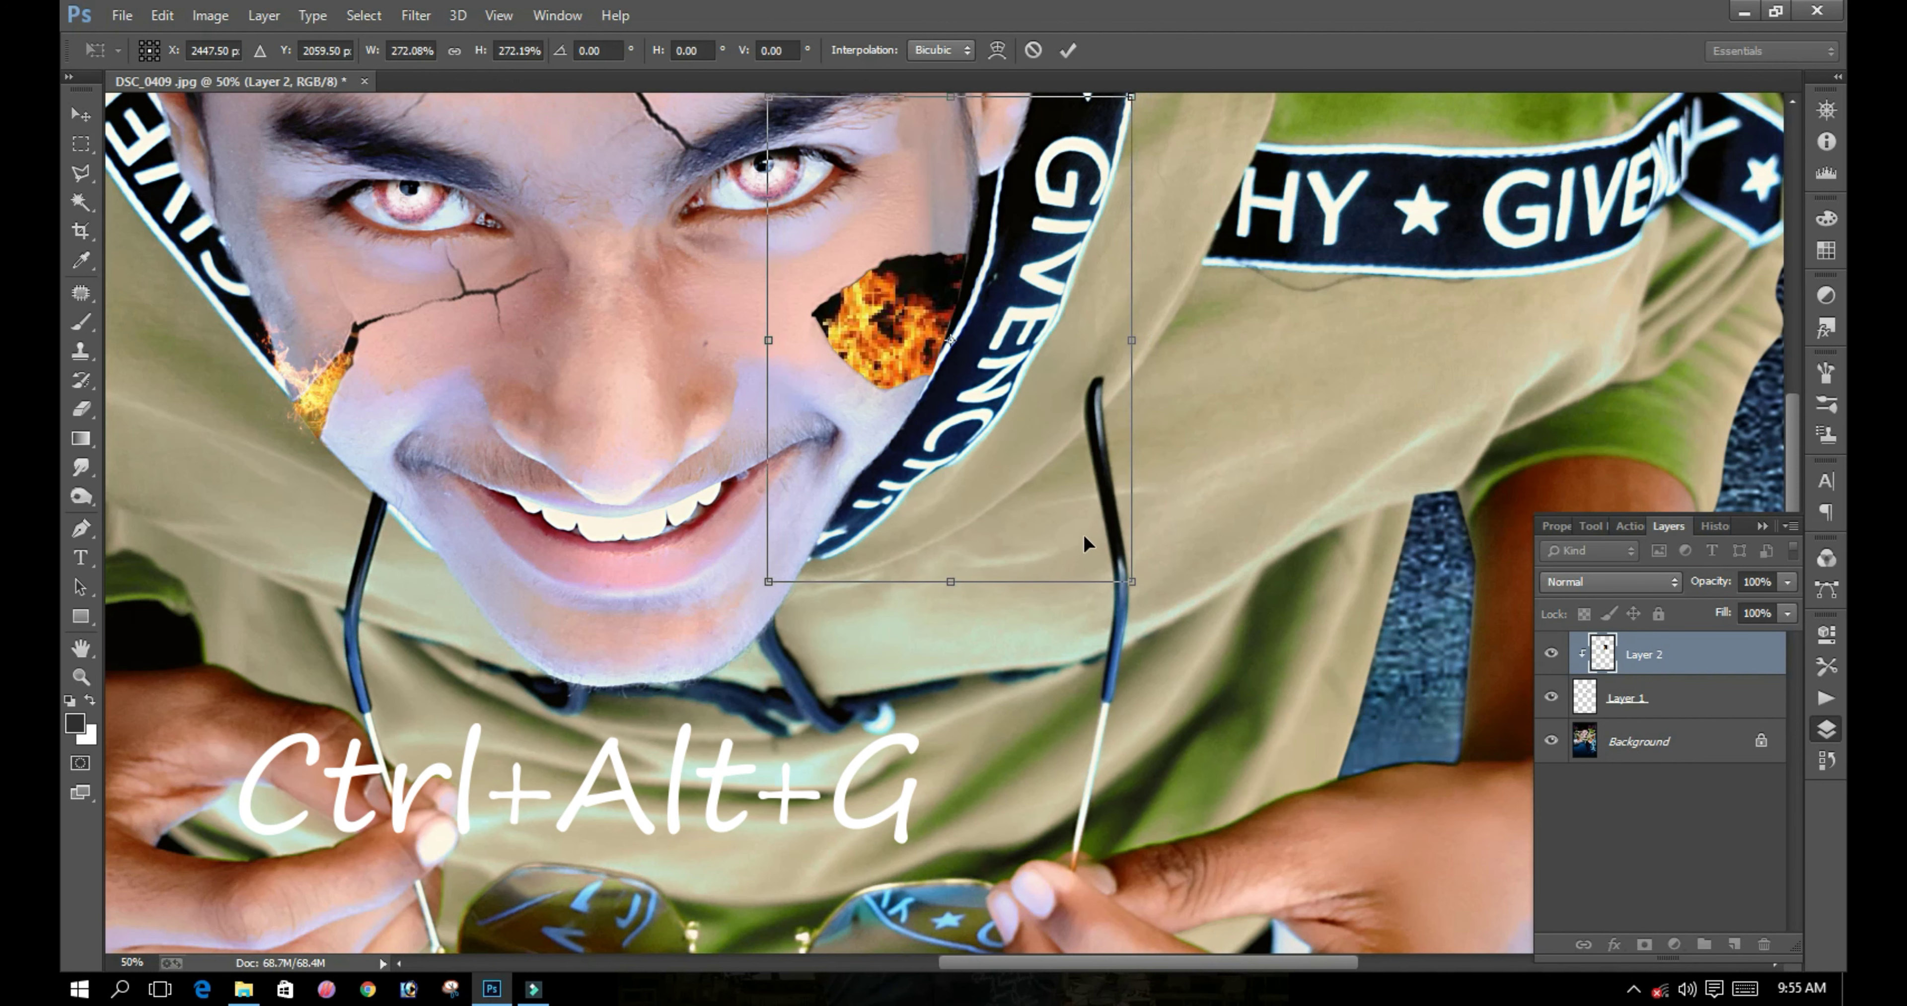
key("Return")
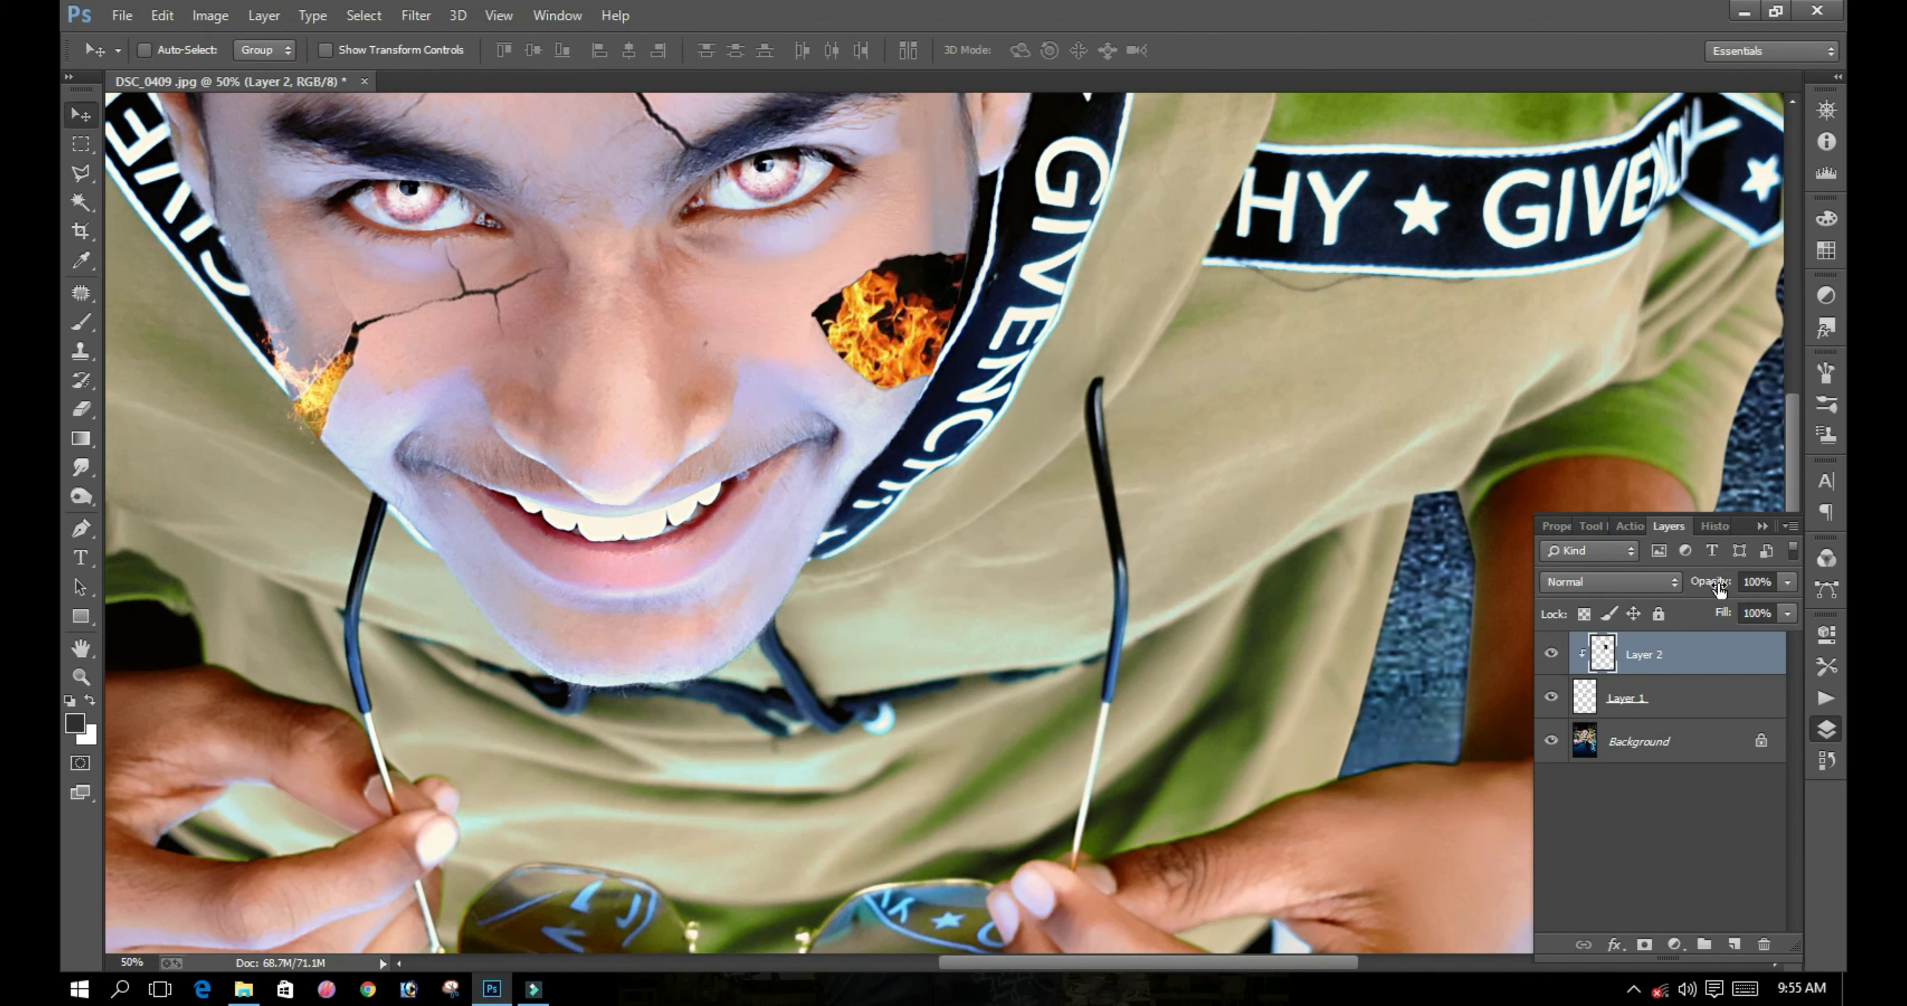
Step: Set the clipped flame layer's opacity to 41%
left_click_drag(1717, 588, 1693, 584)
left_click_drag(1707, 589, 1692, 586)
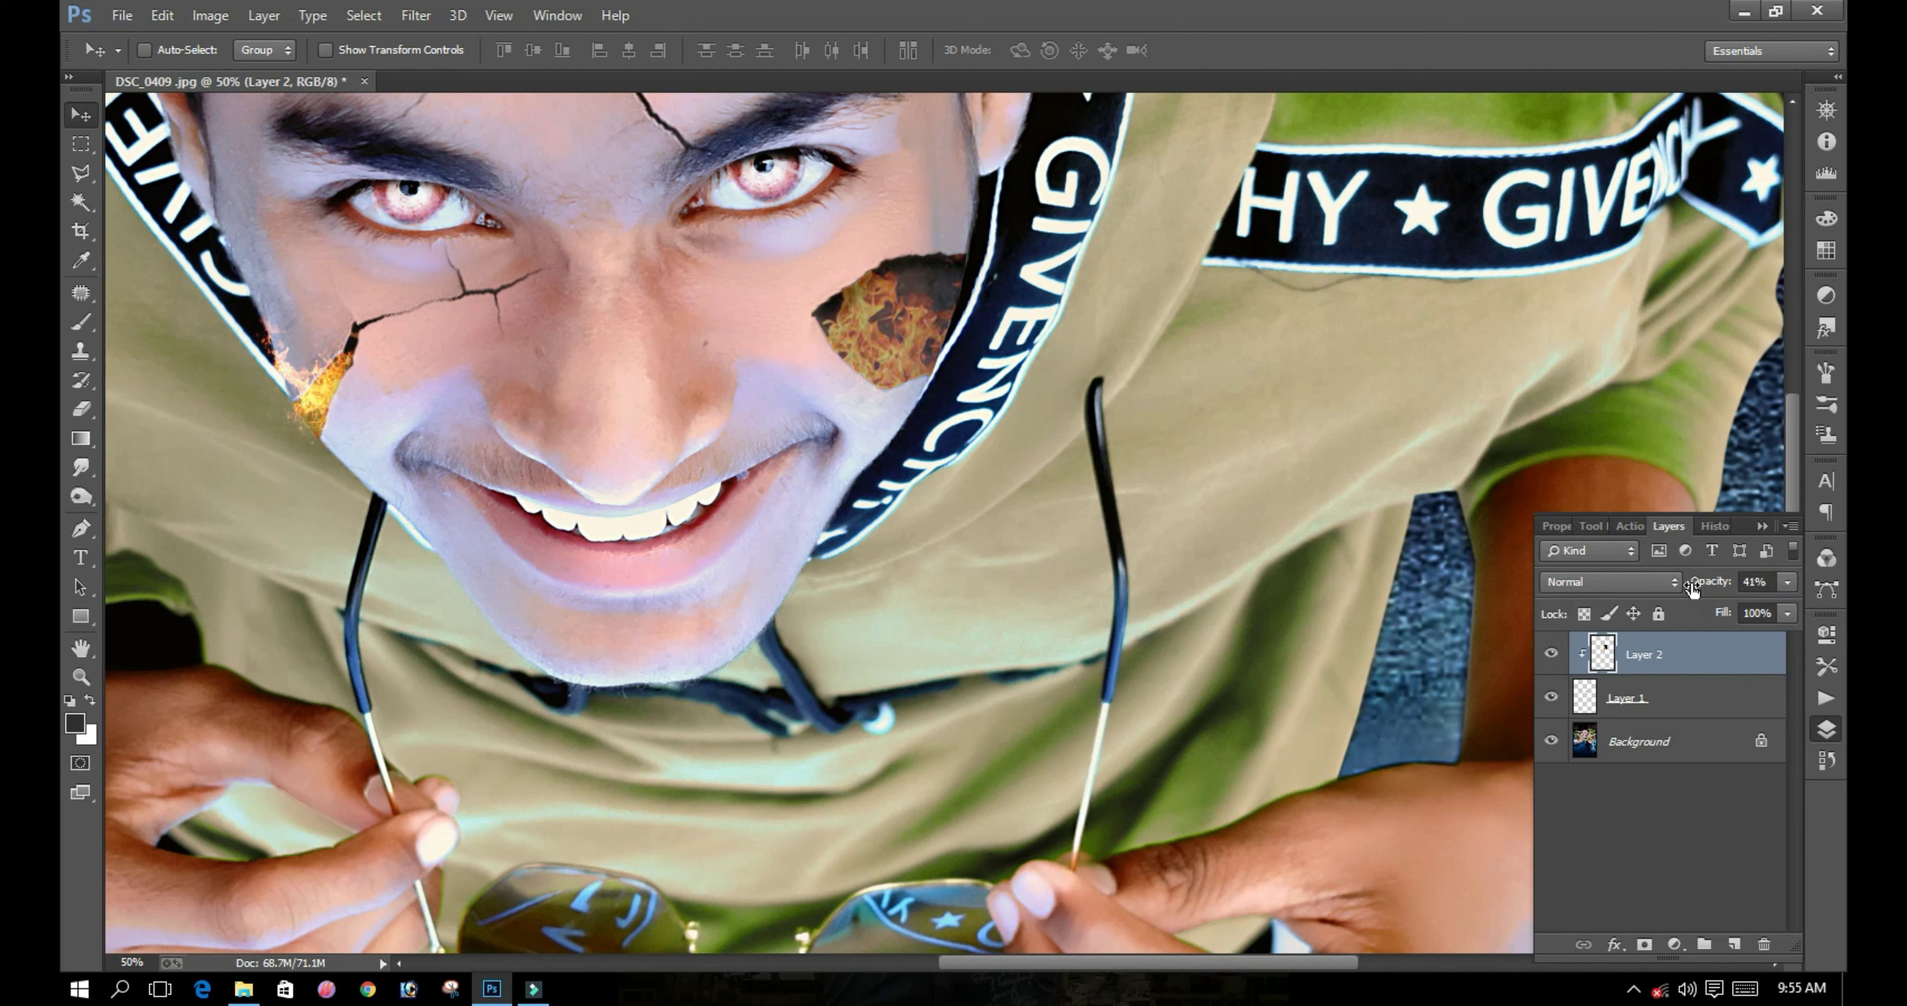
key("e")
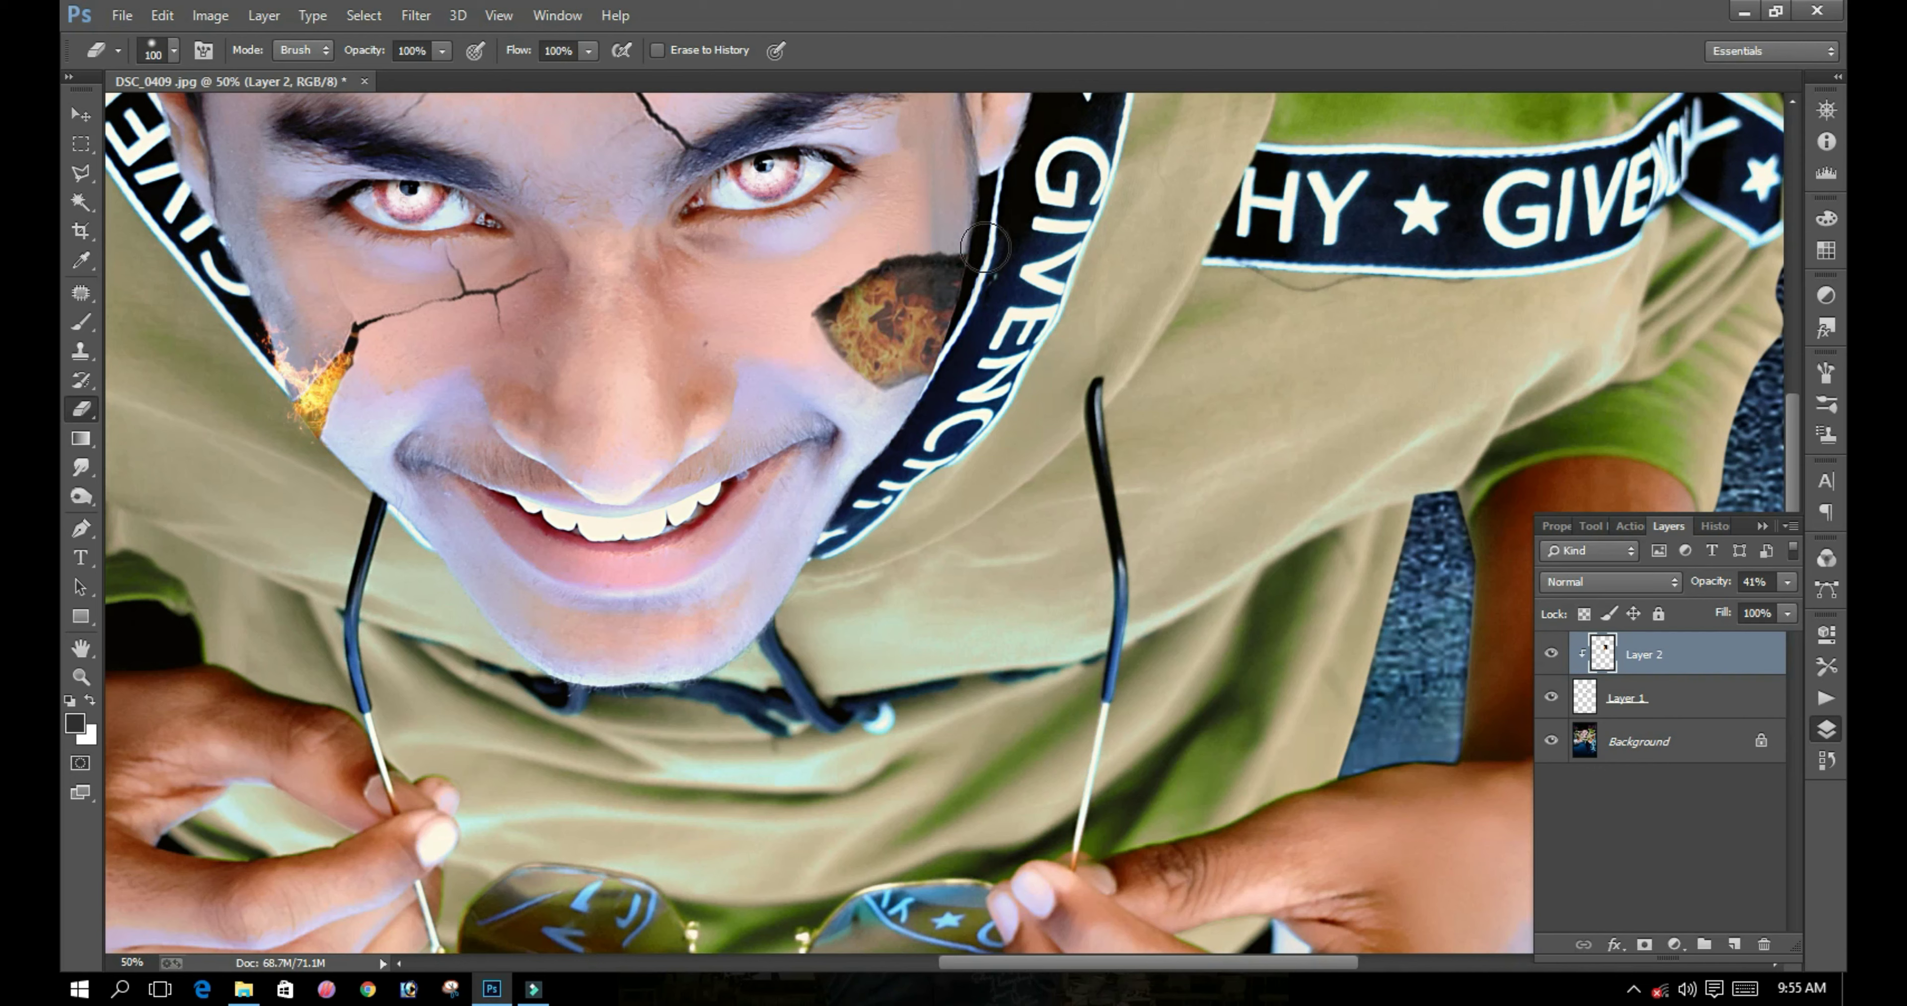
key("v")
Step: Paste the flame again over the right-hand cheek, scale it to about 185%, flip it horizontally and set its blending mode to Screen
key("ctrl+v")
key("ctrl+t")
left_click_drag(978, 555, 1040, 473)
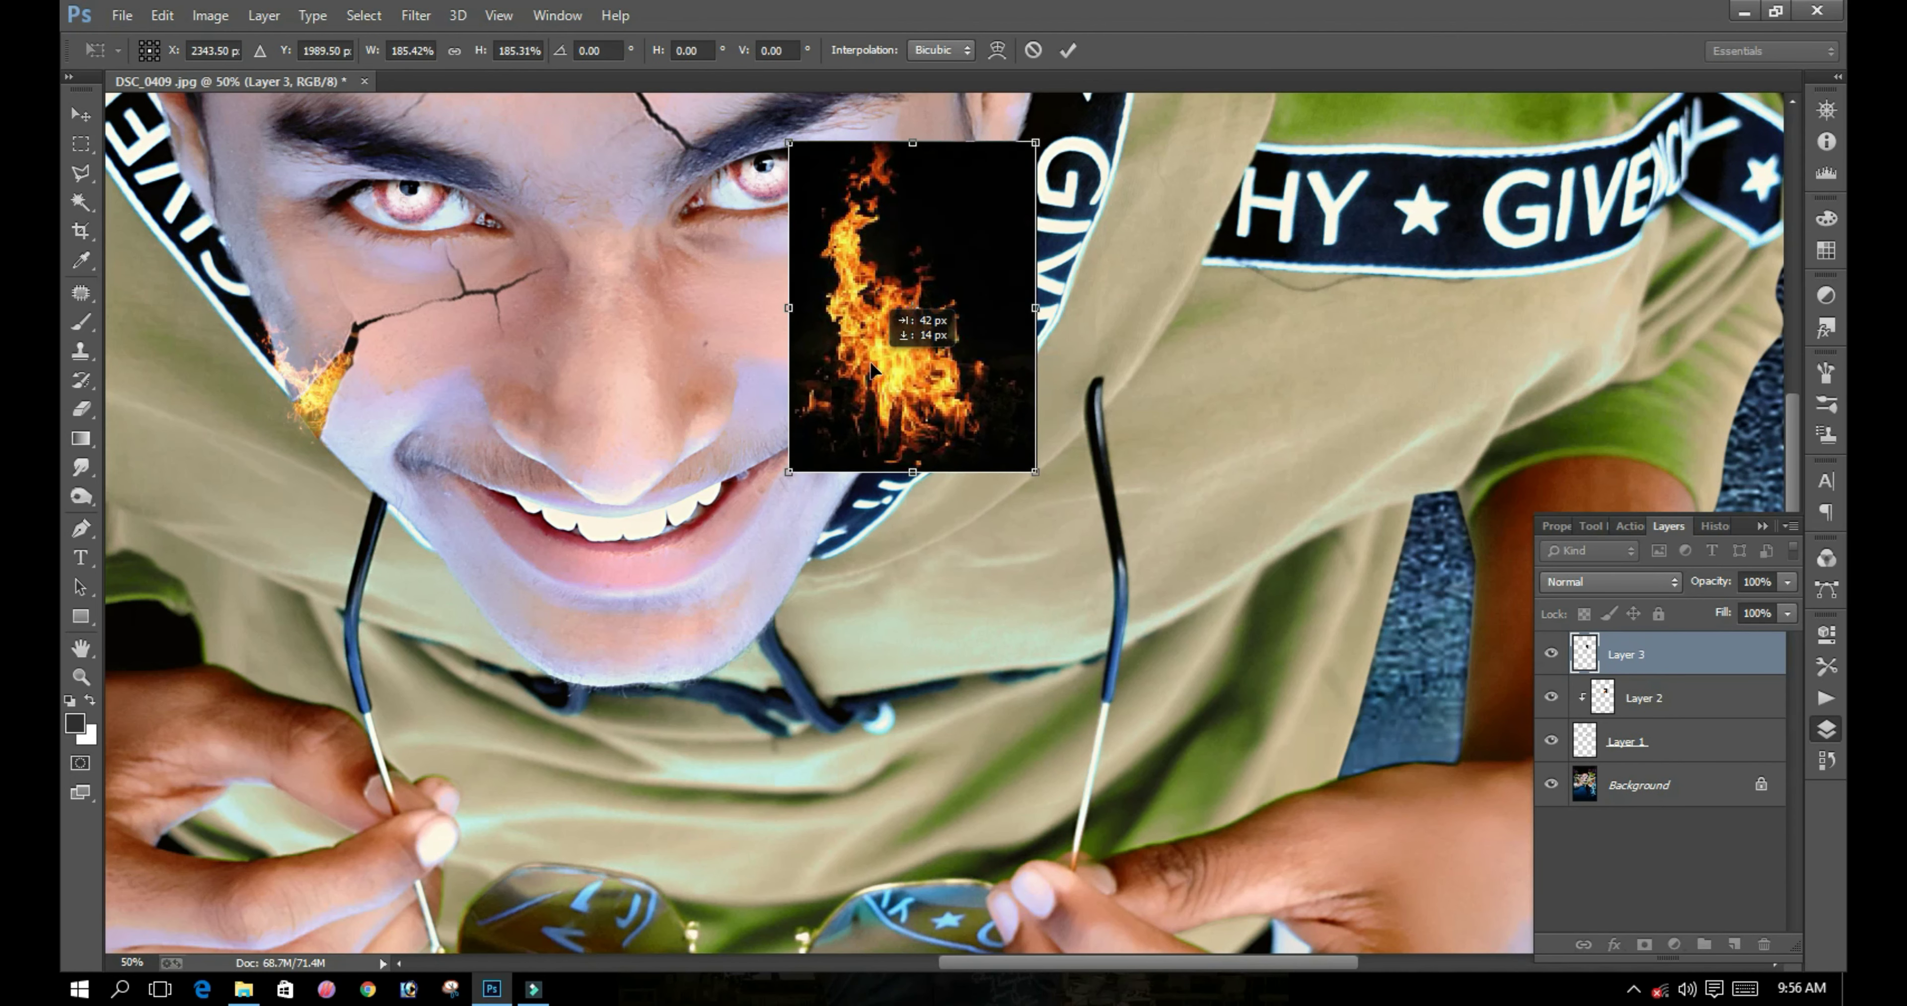
right_click(868, 366)
left_click(955, 698)
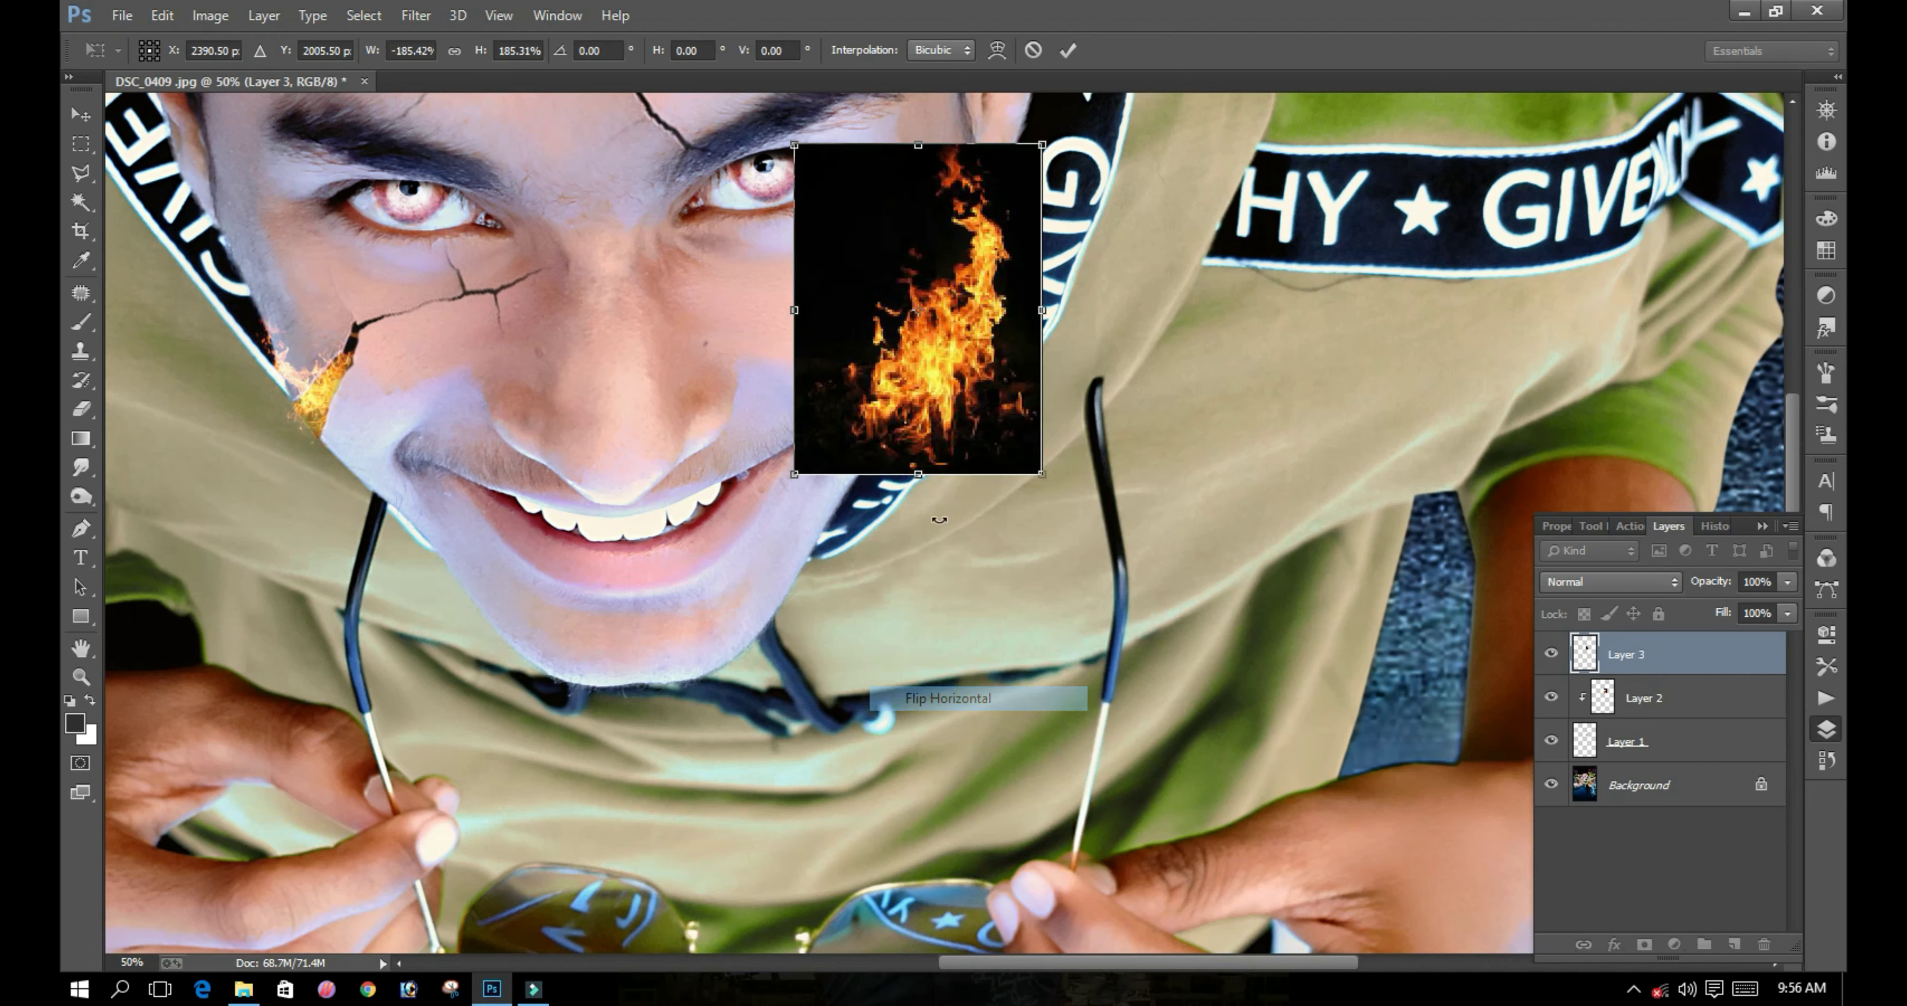
key("Return")
key("alt+shift+s")
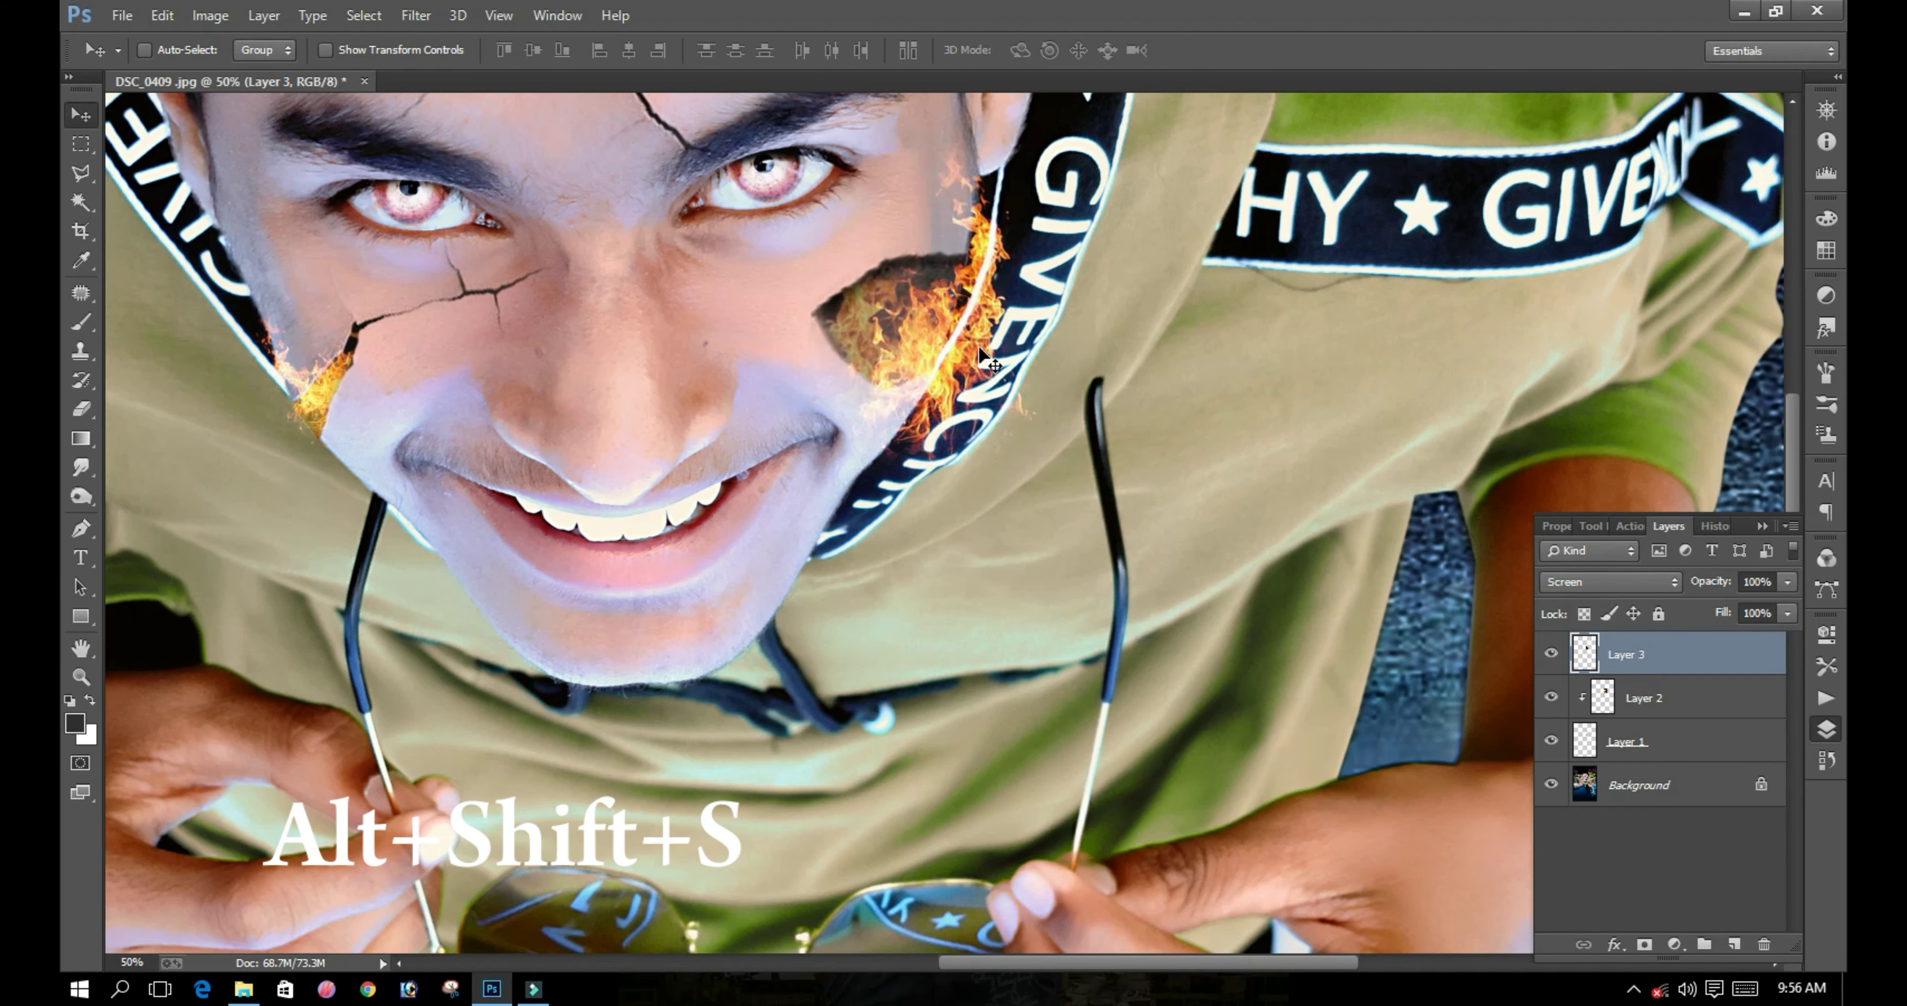
Step: Show the rulers and move the Screen-blended flame further inward over the right-hand cheek patch
key("ctrl+r")
key("ctrl+t")
mouse_move(1051, 403)
left_mouse_down()
mouse_move(1008, 441)
mouse_move(900, 386)
mouse_move(908, 355)
mouse_move(864, 403)
mouse_move(878, 390)
mouse_move(909, 433)
left_mouse_up()
key("Return")
Step: Erase the flame spilling onto the skin around the right-hand cheek patch with the 100 px eraser
key("e")
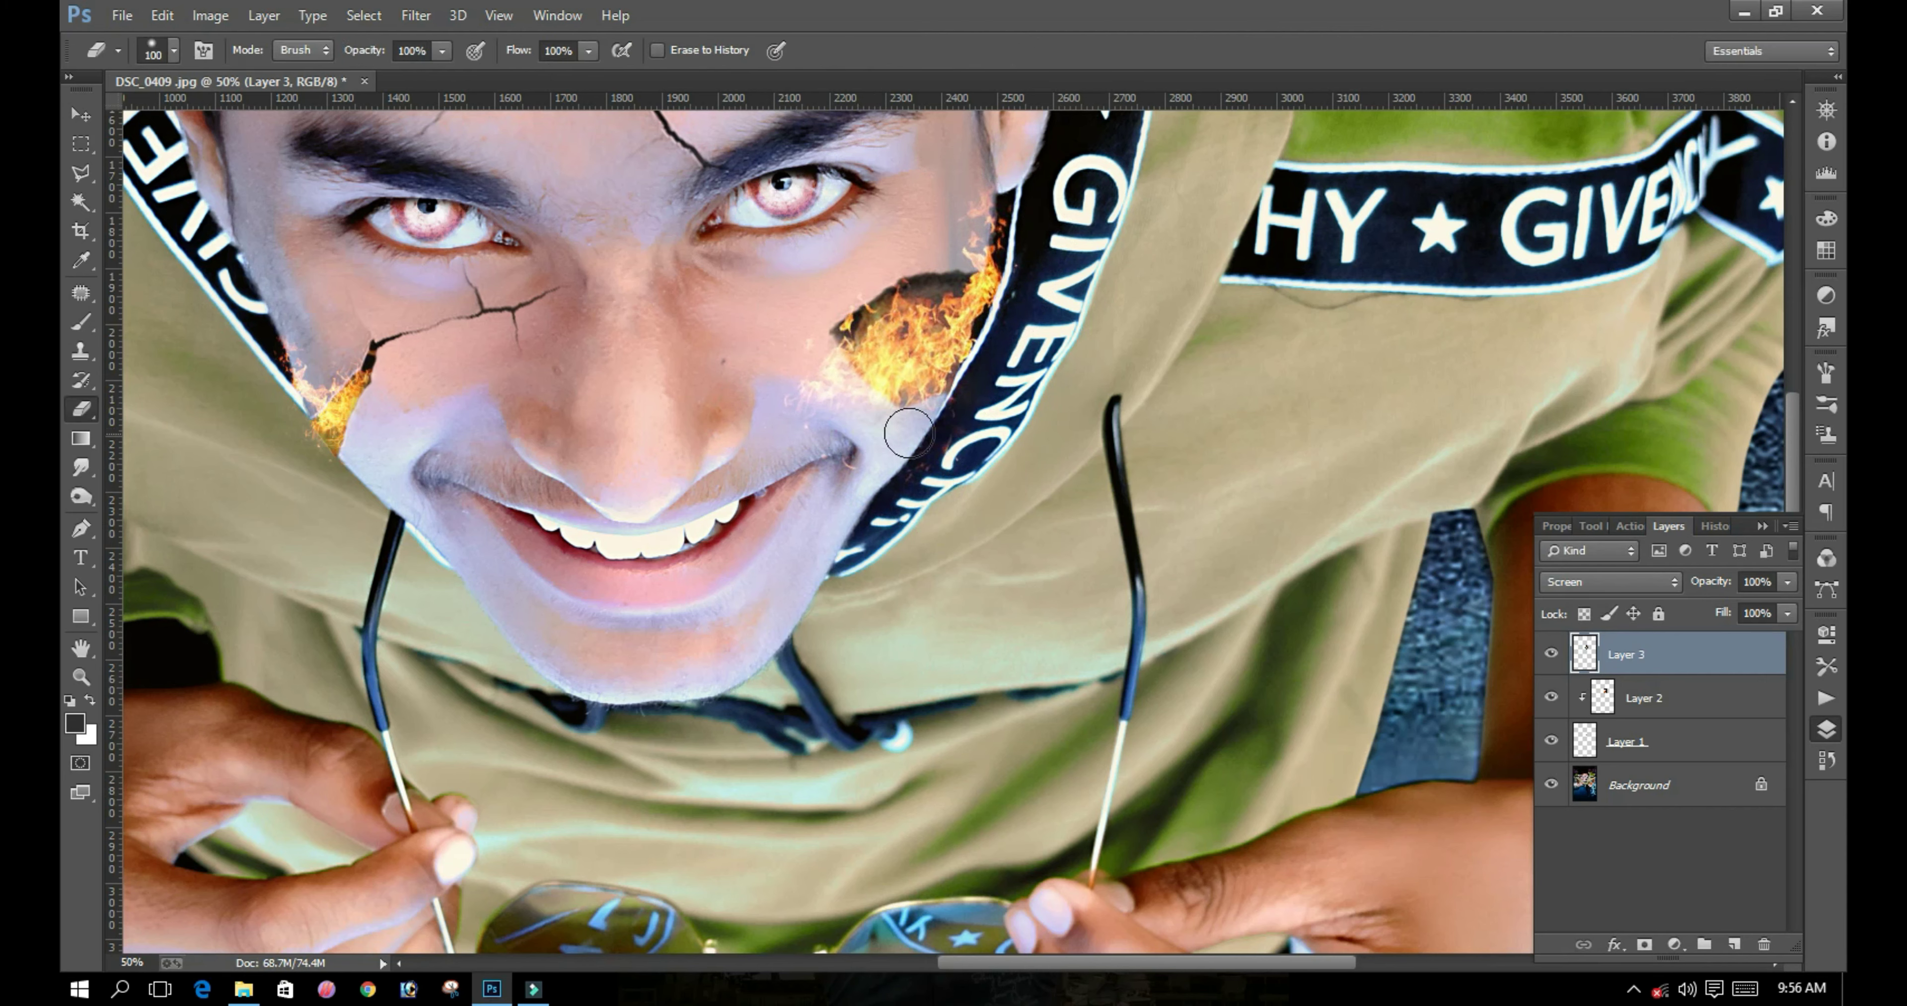
right_click(951, 426)
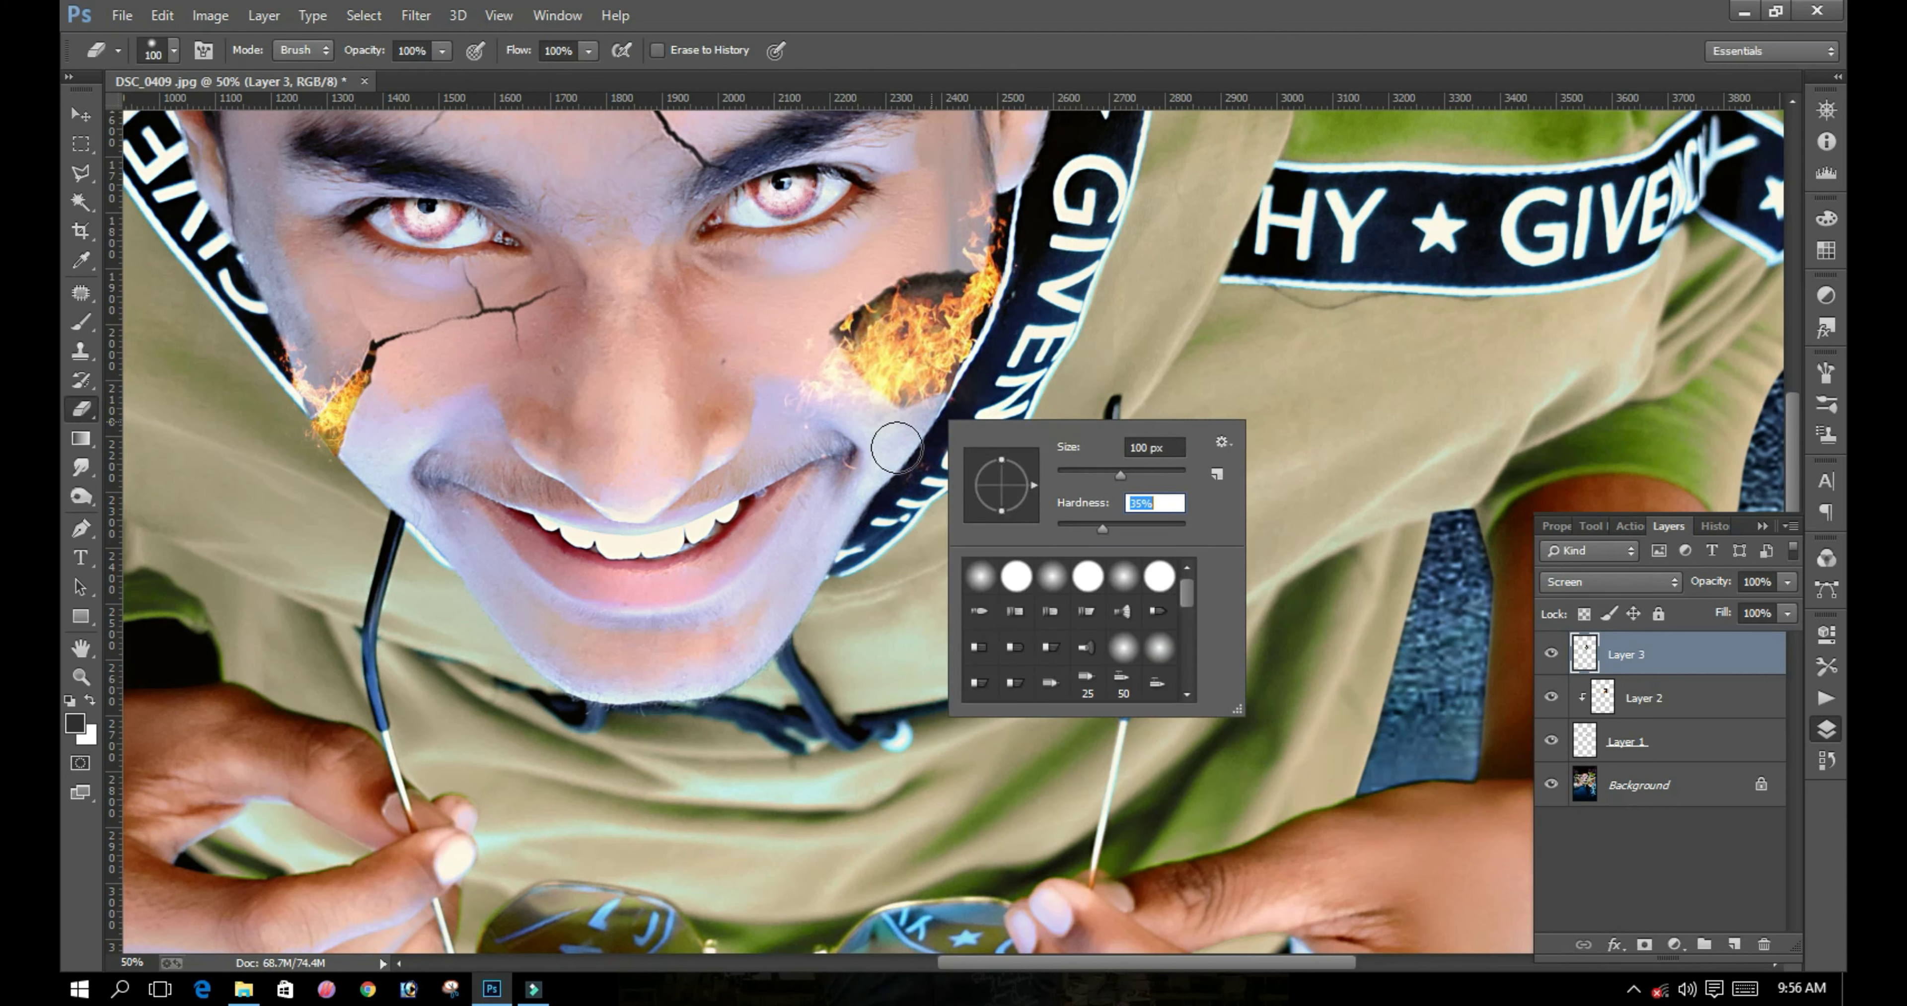
key("Return")
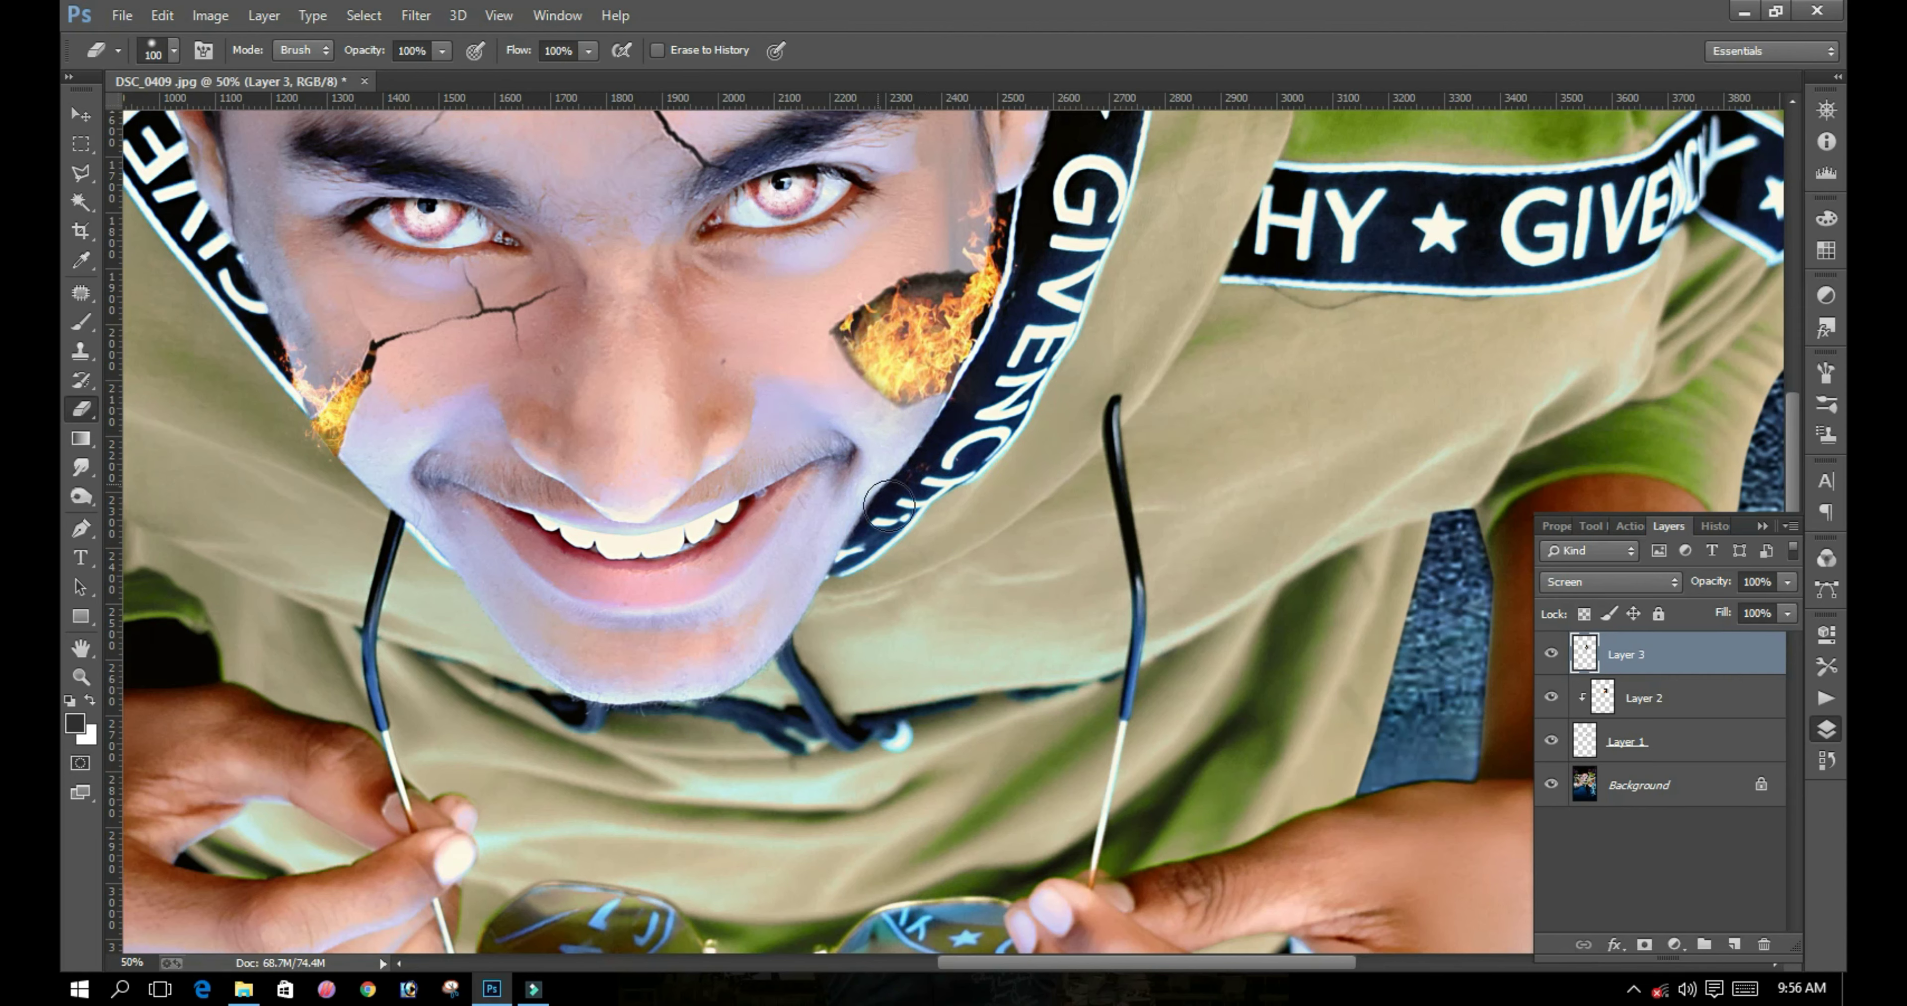
Step: Paste another flame copy, set its blending mode to Screen and position it over the upper part of the right-hand cheek patch
key("v")
key("ctrl+v")
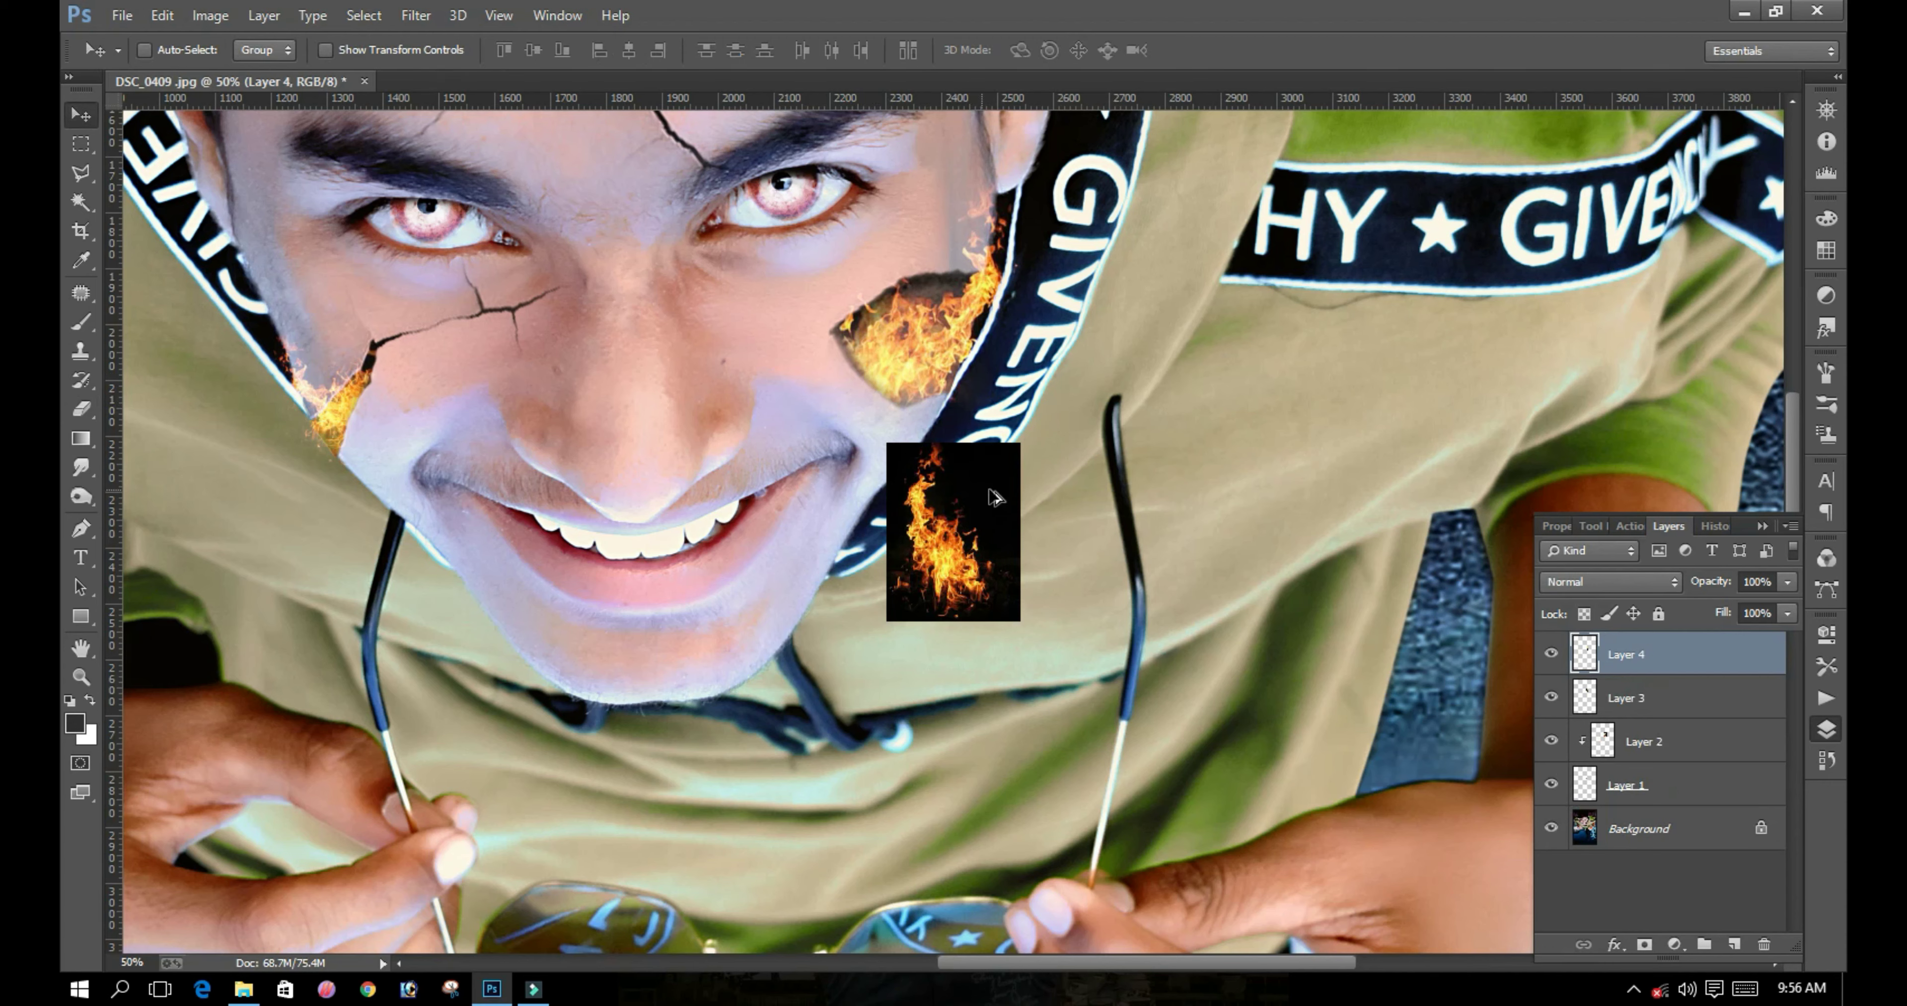
key("shift+alt+s")
key("ctrl+t")
left_click_drag(934, 558, 918, 290)
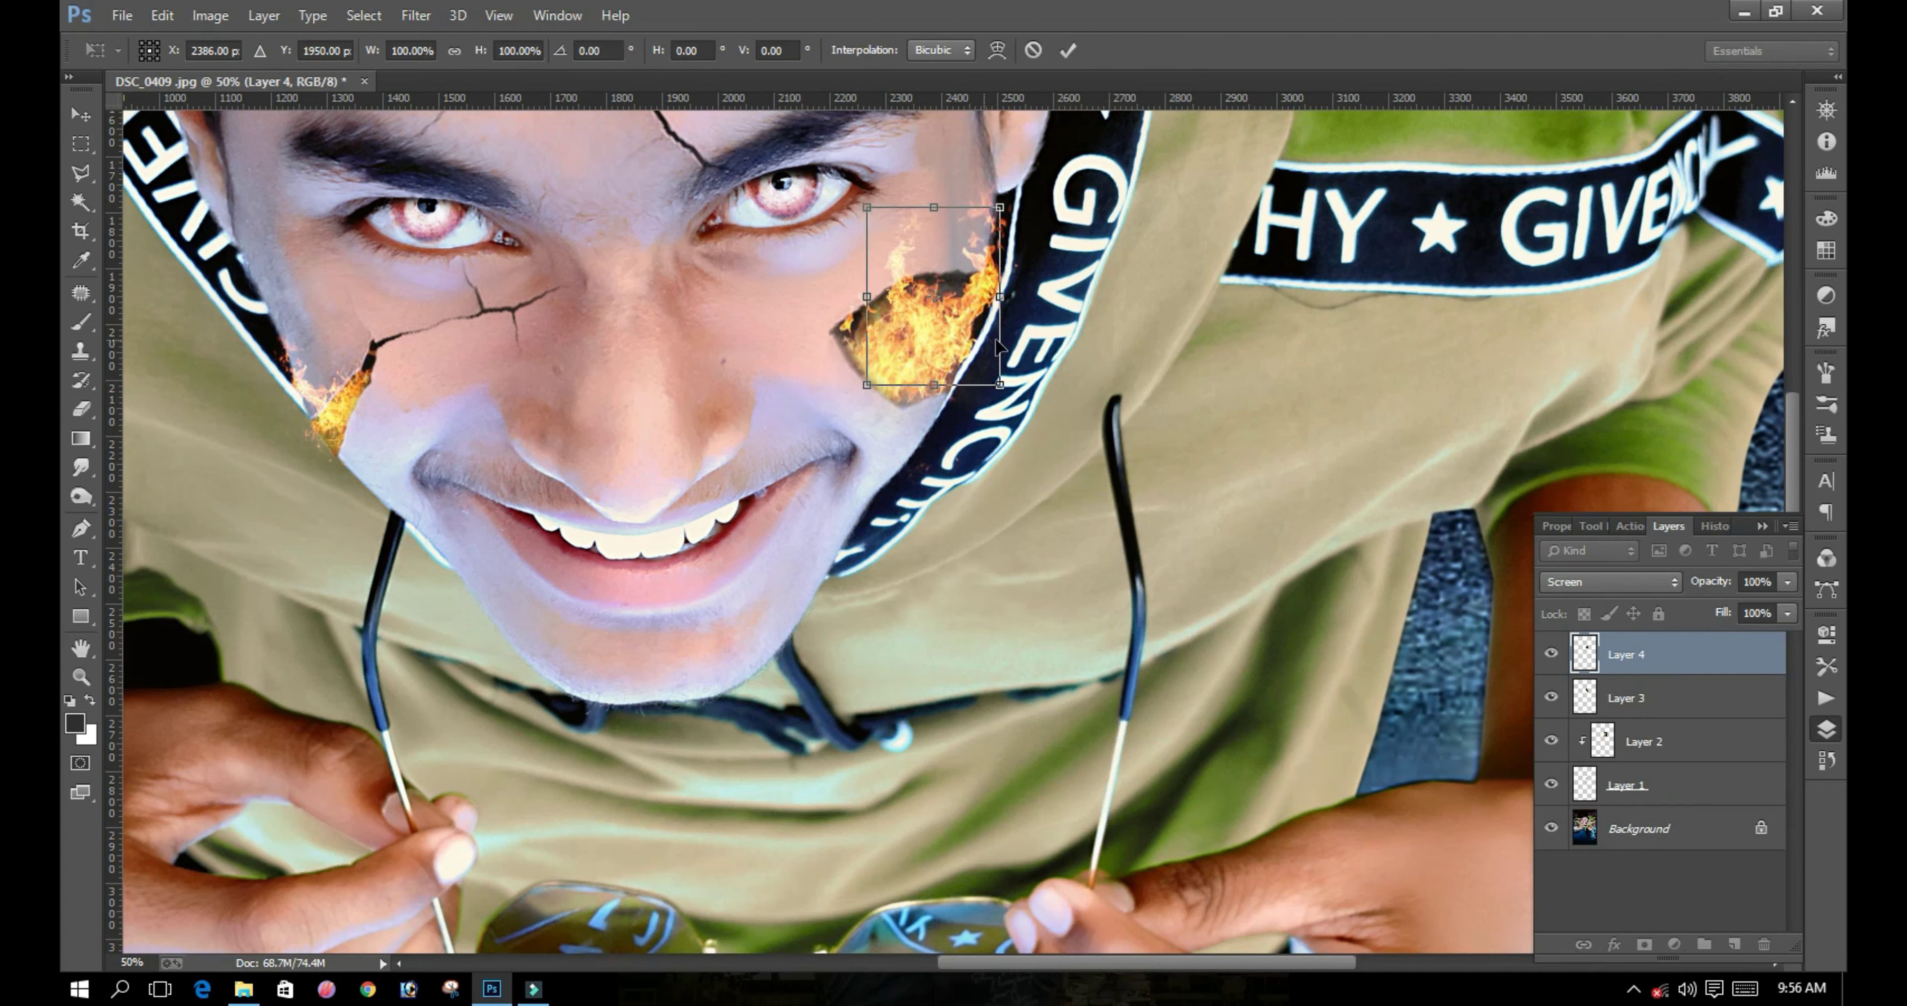
key("Return")
Step: Rotate the upper flame copy on the right-hand cheek to about -45°, scale it to about 117%, and merge all visible layers
key("ctrl+0")
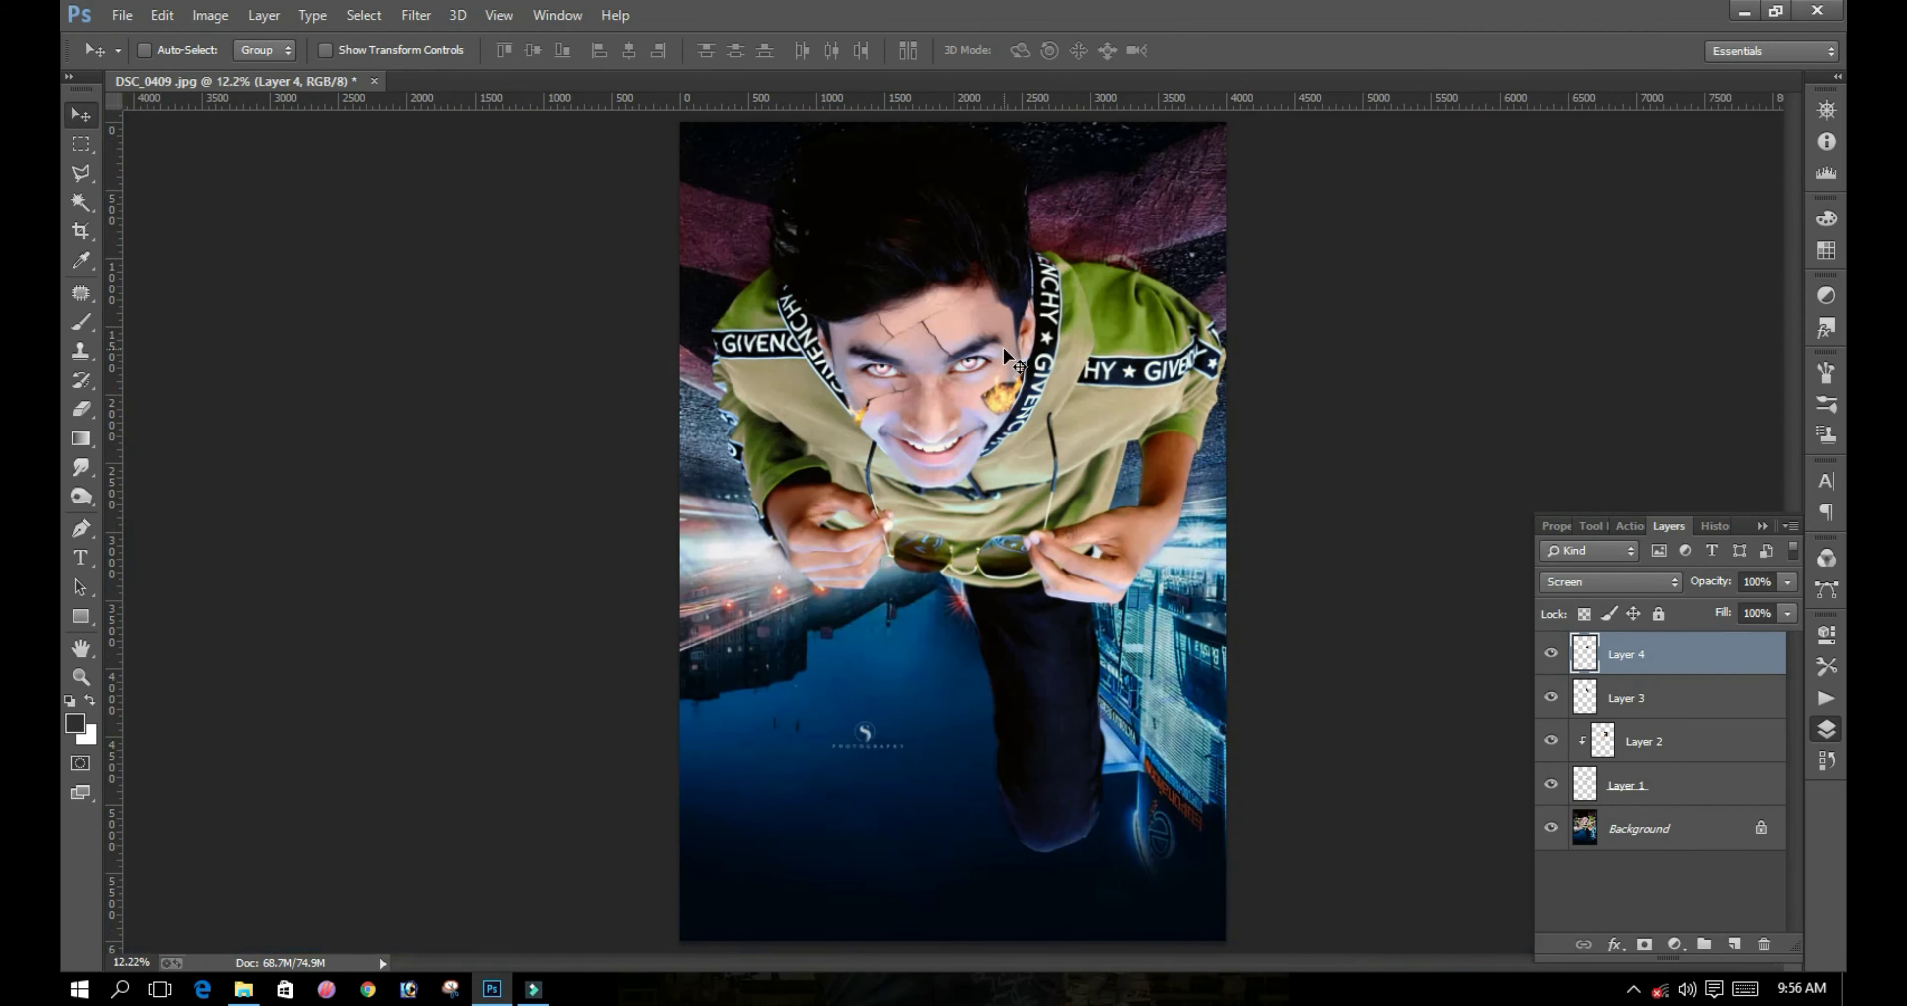
left_click(1026, 432)
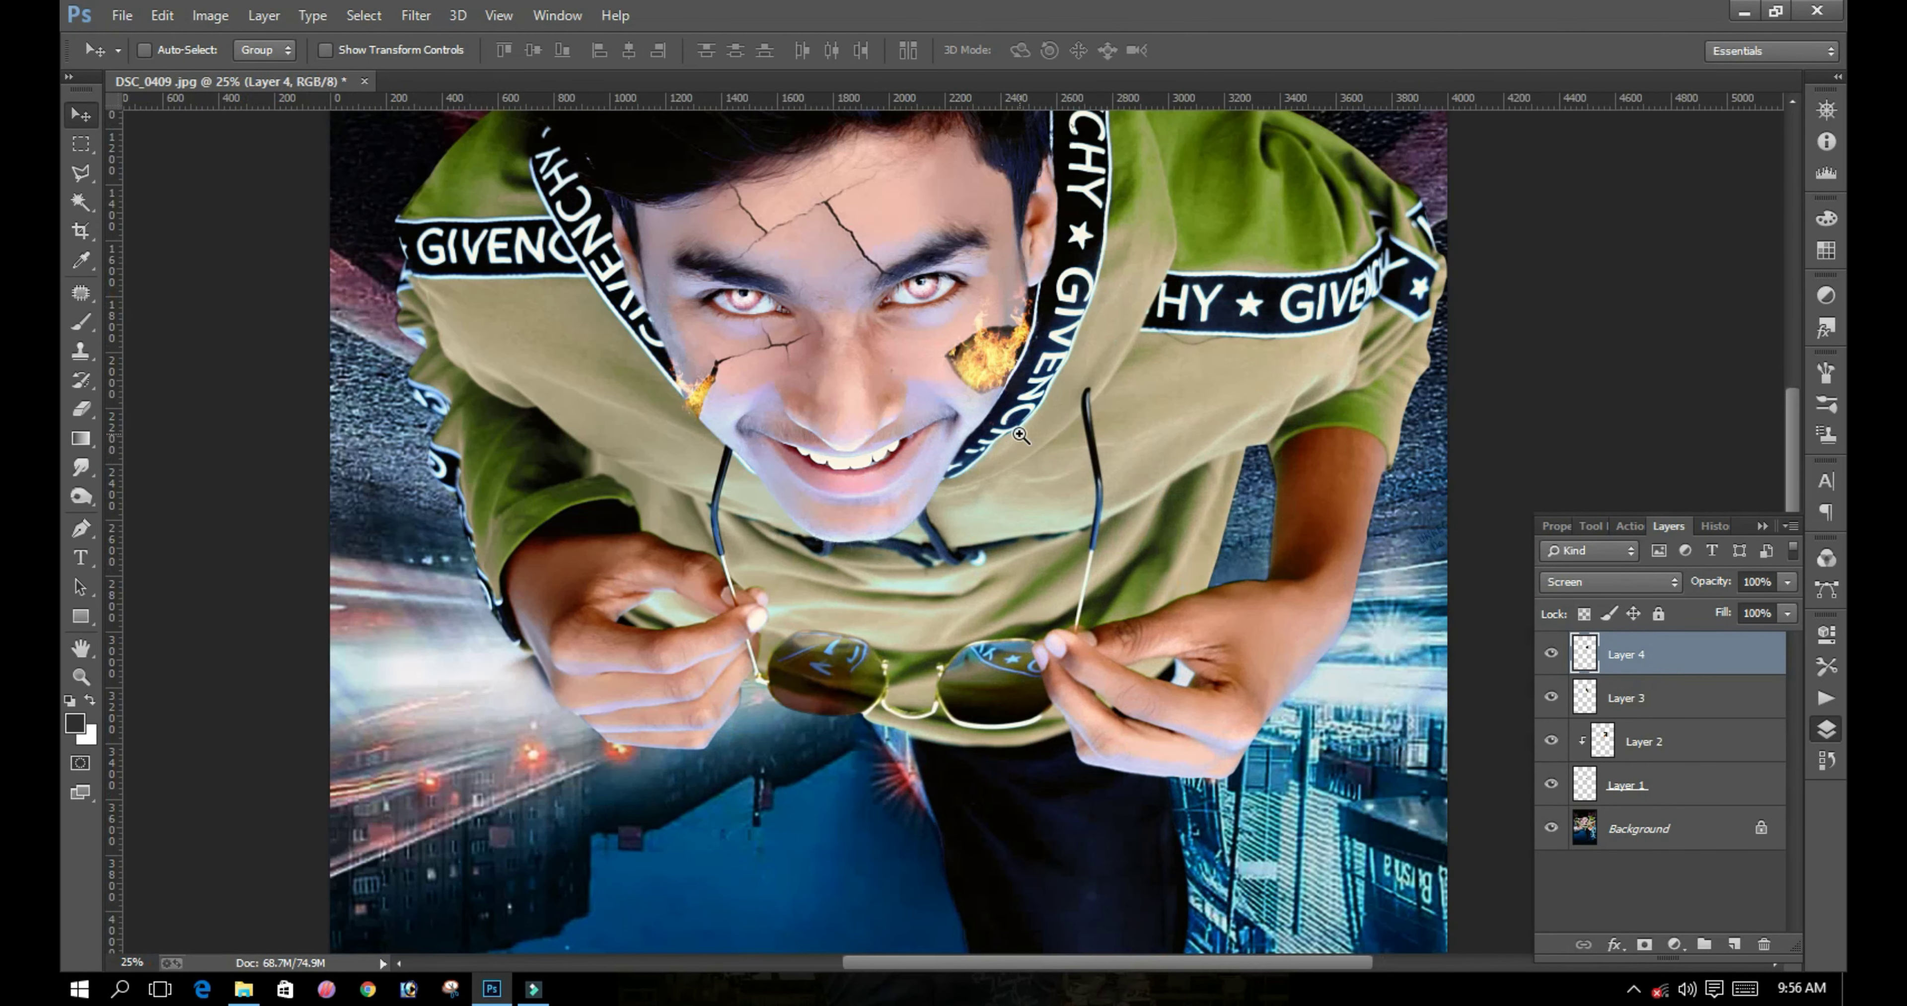
key("ctrl+t")
left_click_drag(940, 236, 951, 250)
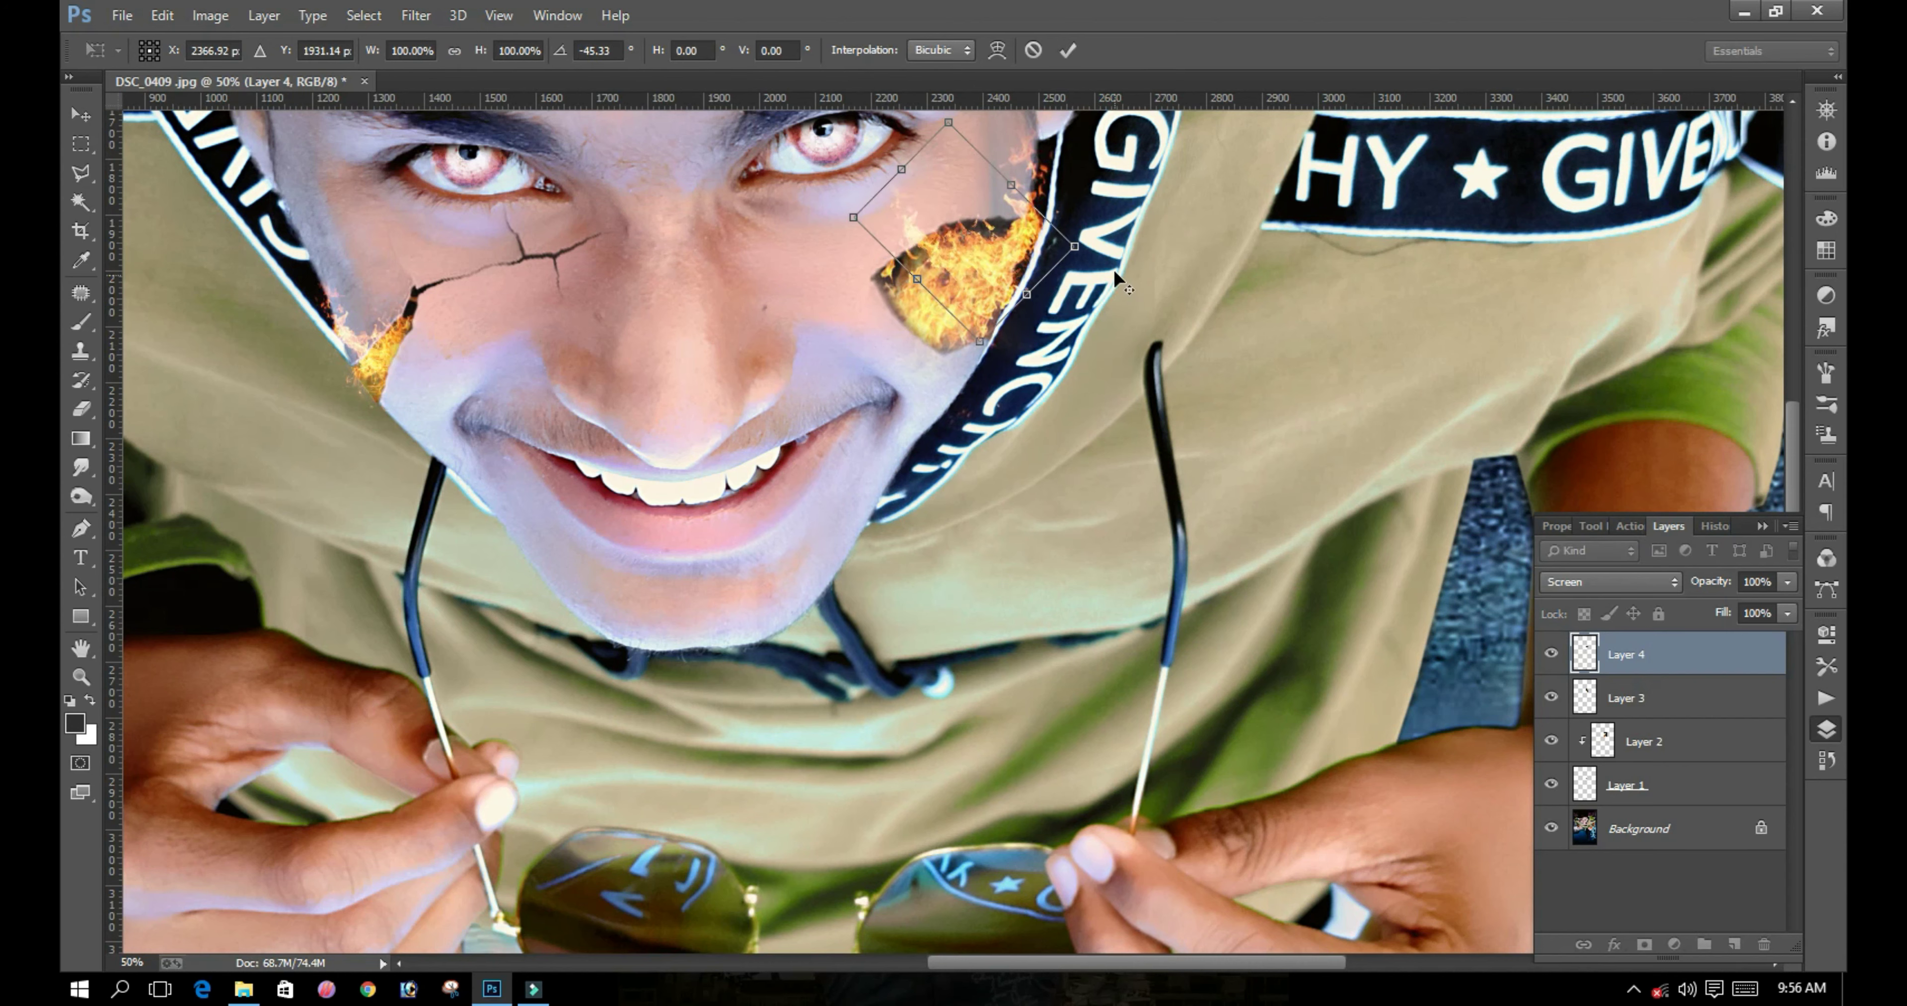
left_click_drag(1074, 246, 1013, 252)
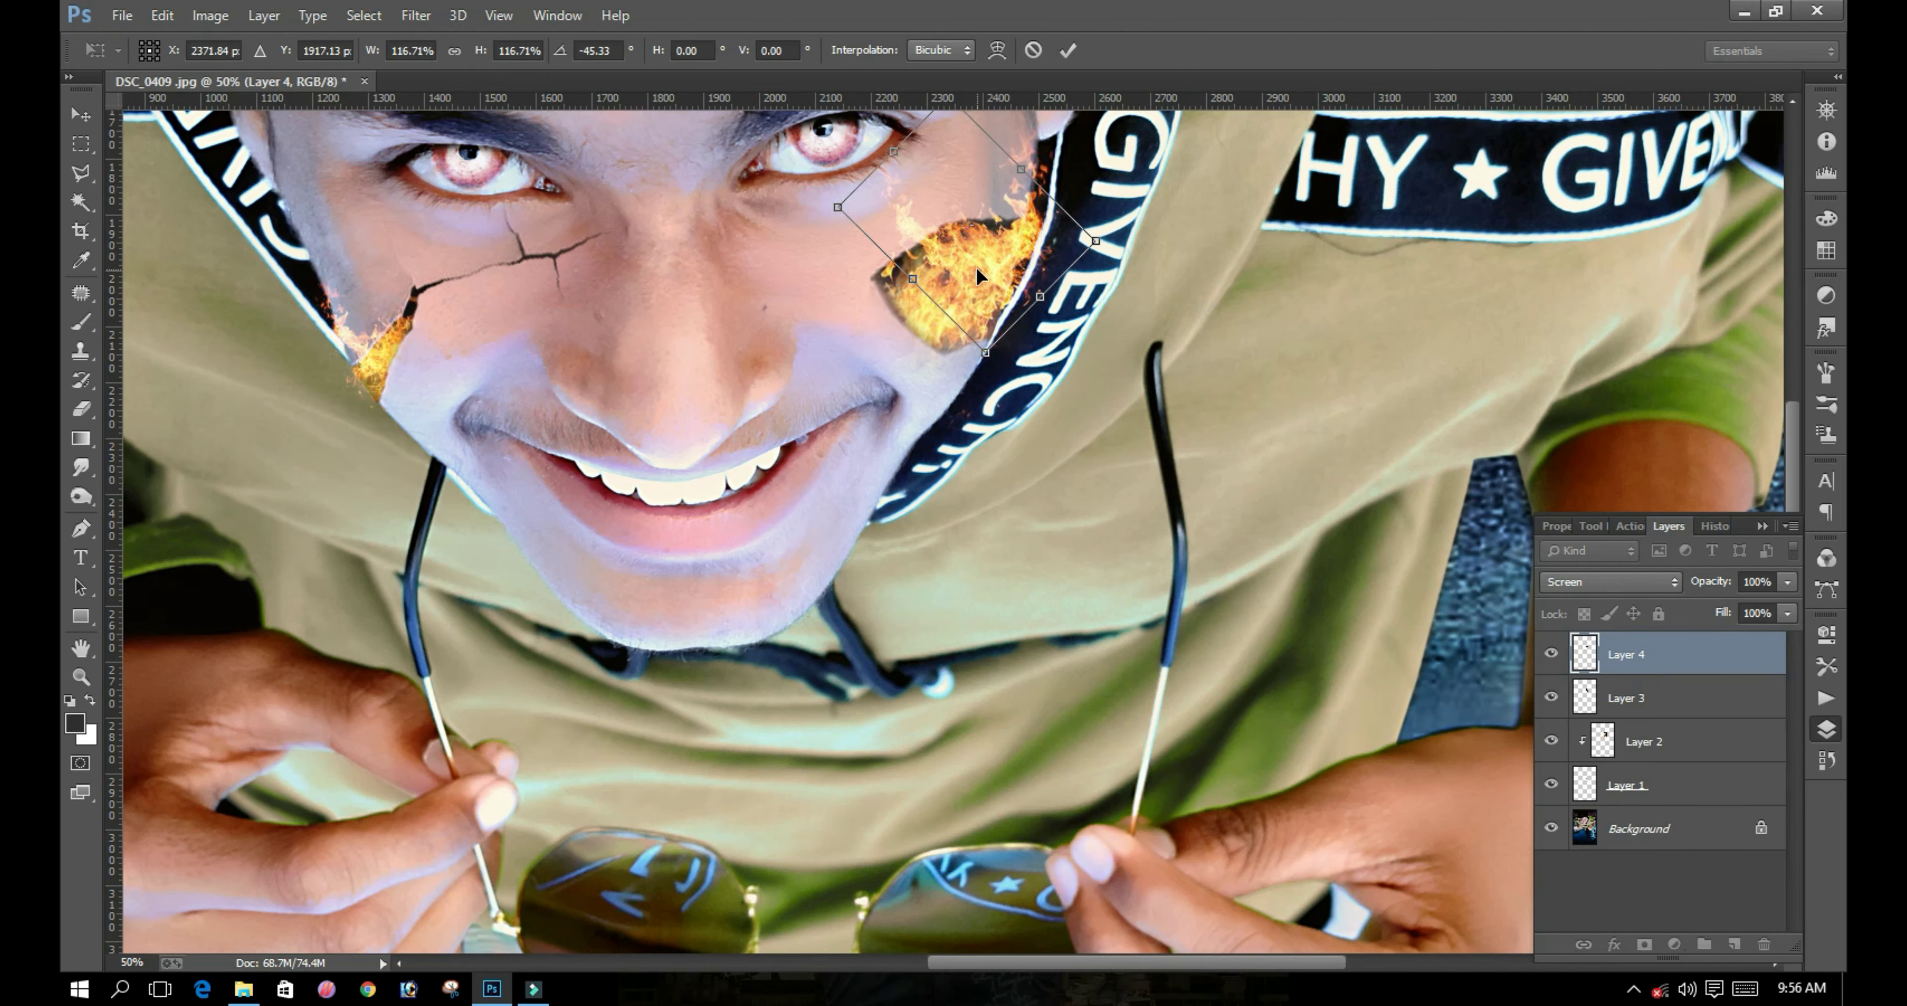
key("Return")
key("ctrl+0")
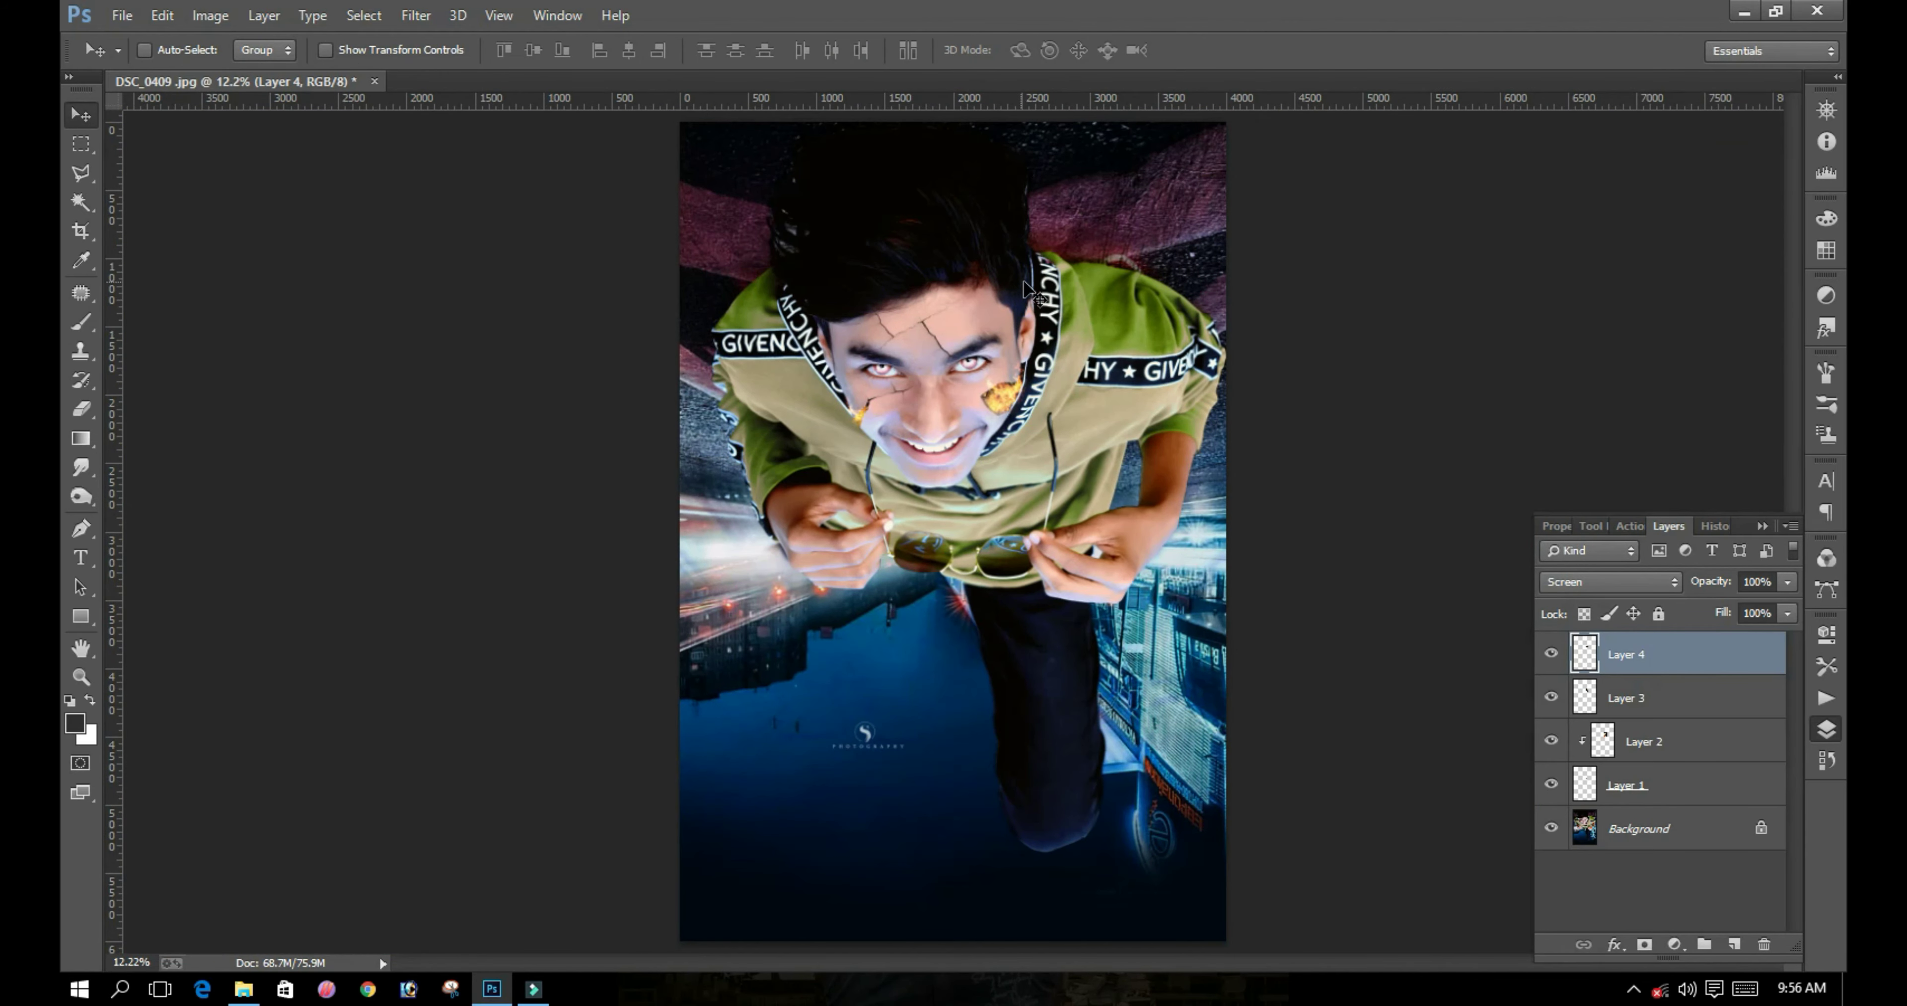
key("ctrl+shift+e")
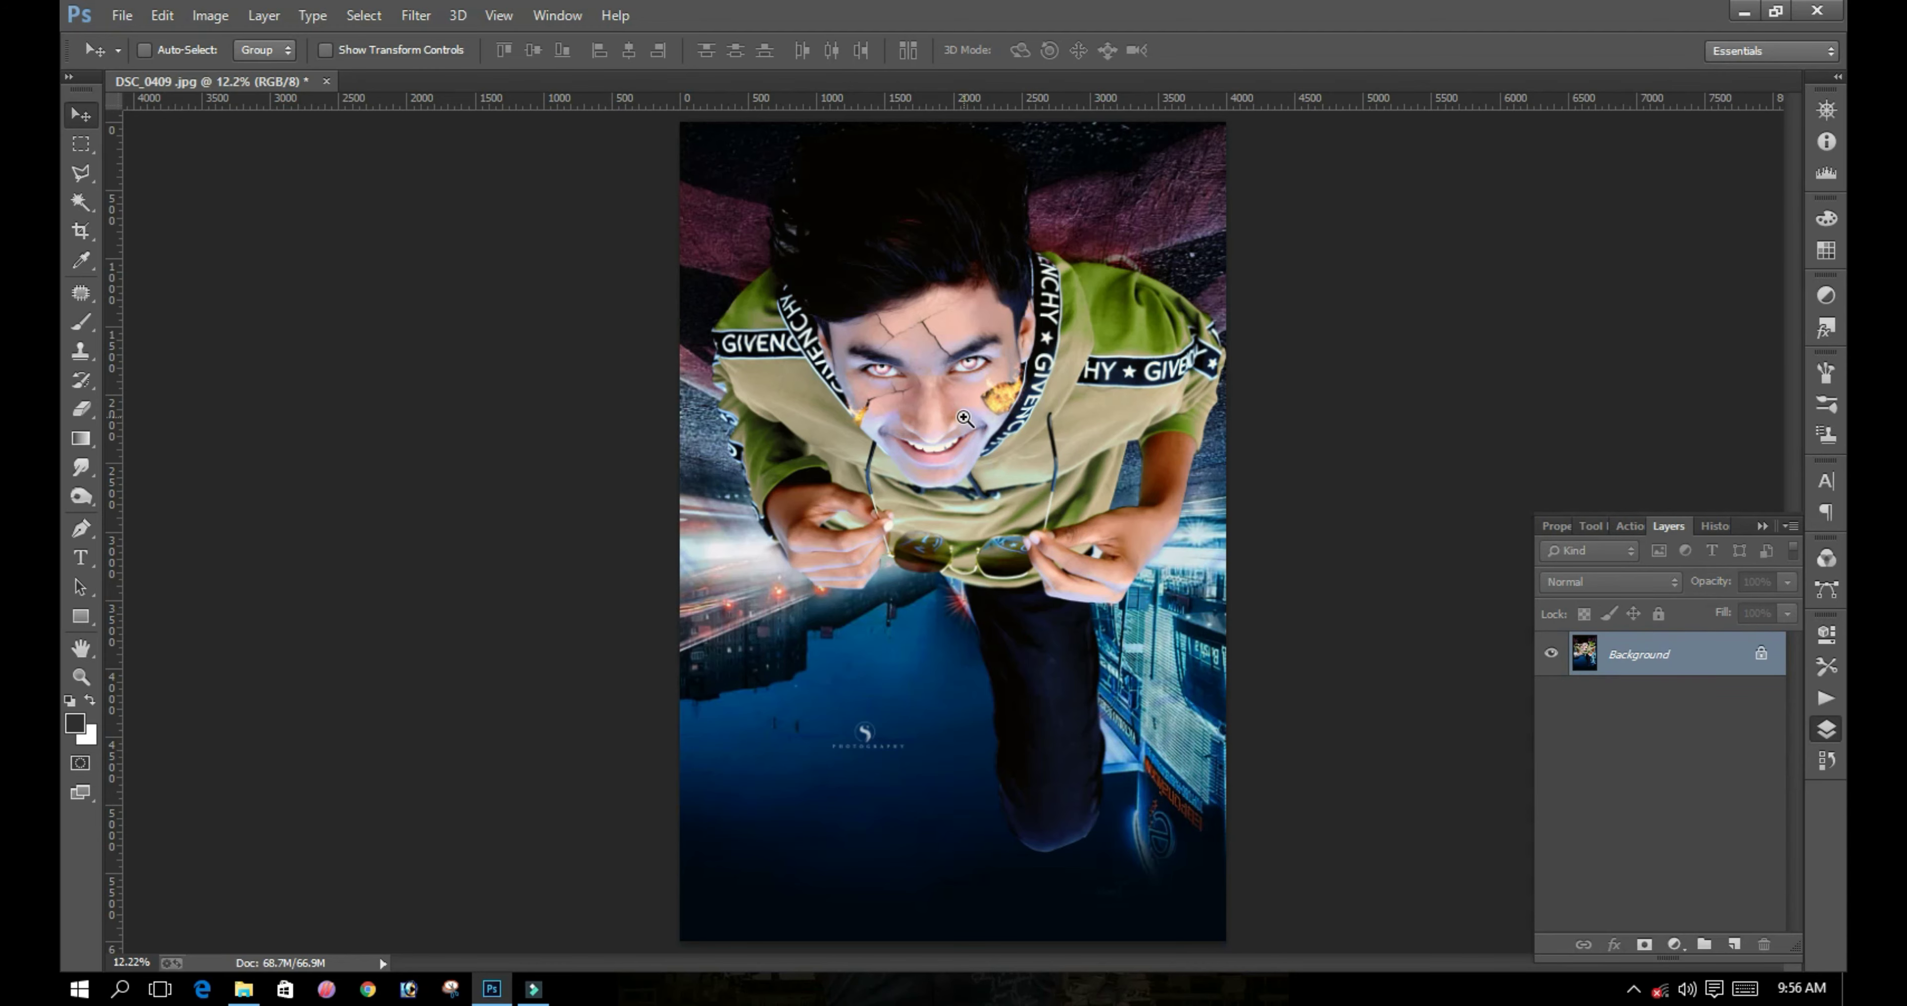
Step: Examine the merged face close up, checking the eyes, the cracks and the flames on both cheeks
left_click(964, 418, "ctrl")
left_click(954, 355, "ctrl")
left_click(946, 298, "ctrl")
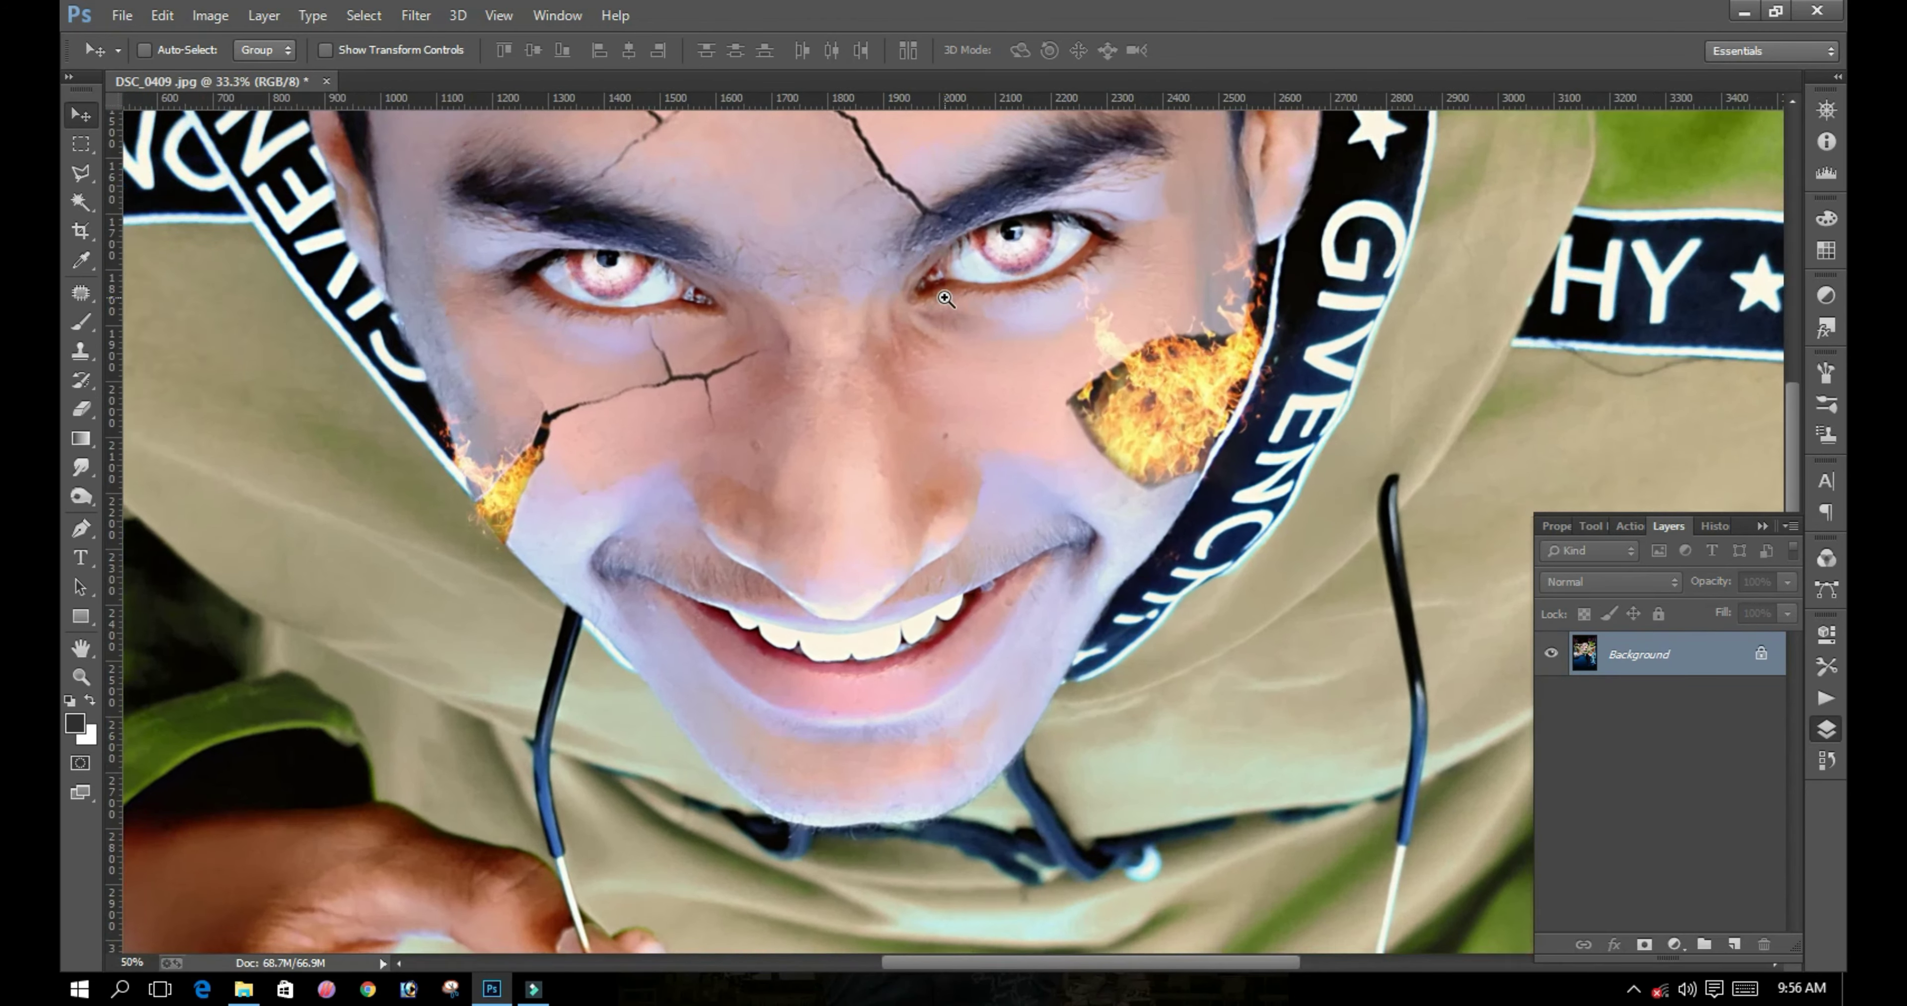
left_click(946, 298, "ctrl")
left_click(945, 298, "ctrl")
left_click_drag(946, 298, 1013, 341)
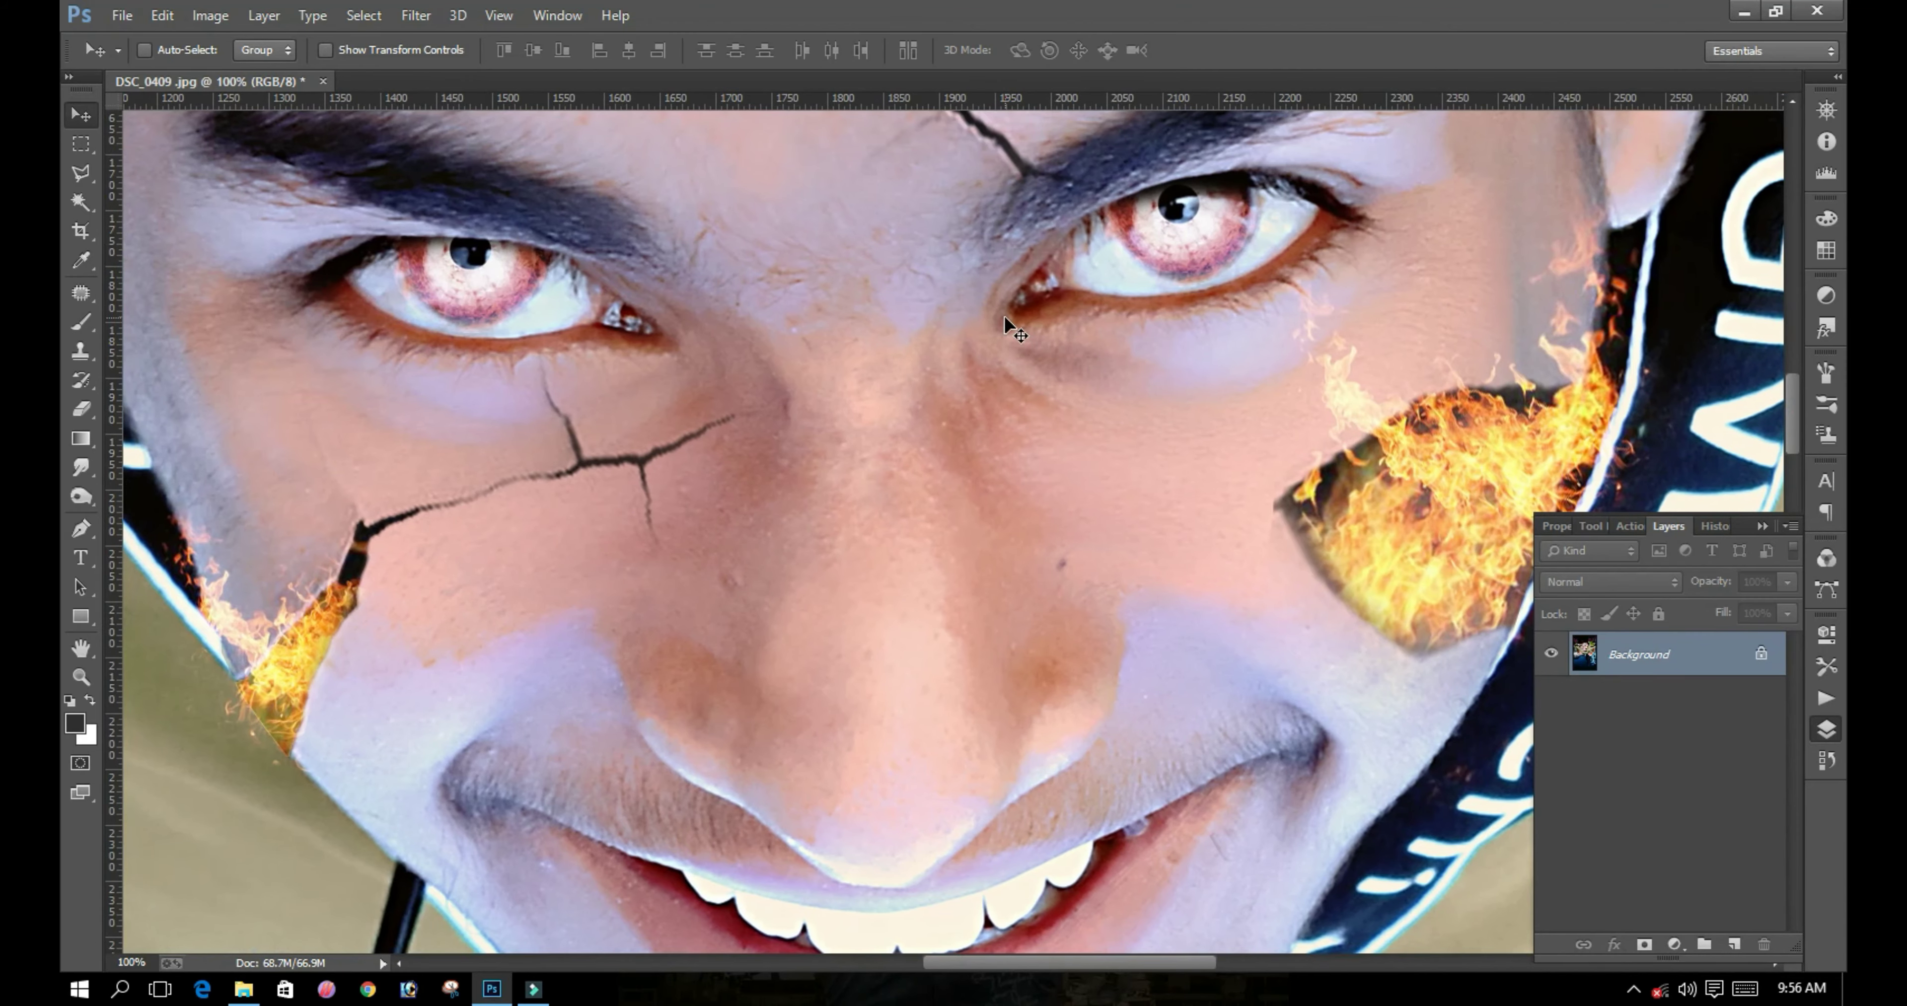
left_click(1004, 314, "alt")
left_click_drag(989, 331, 1031, 325)
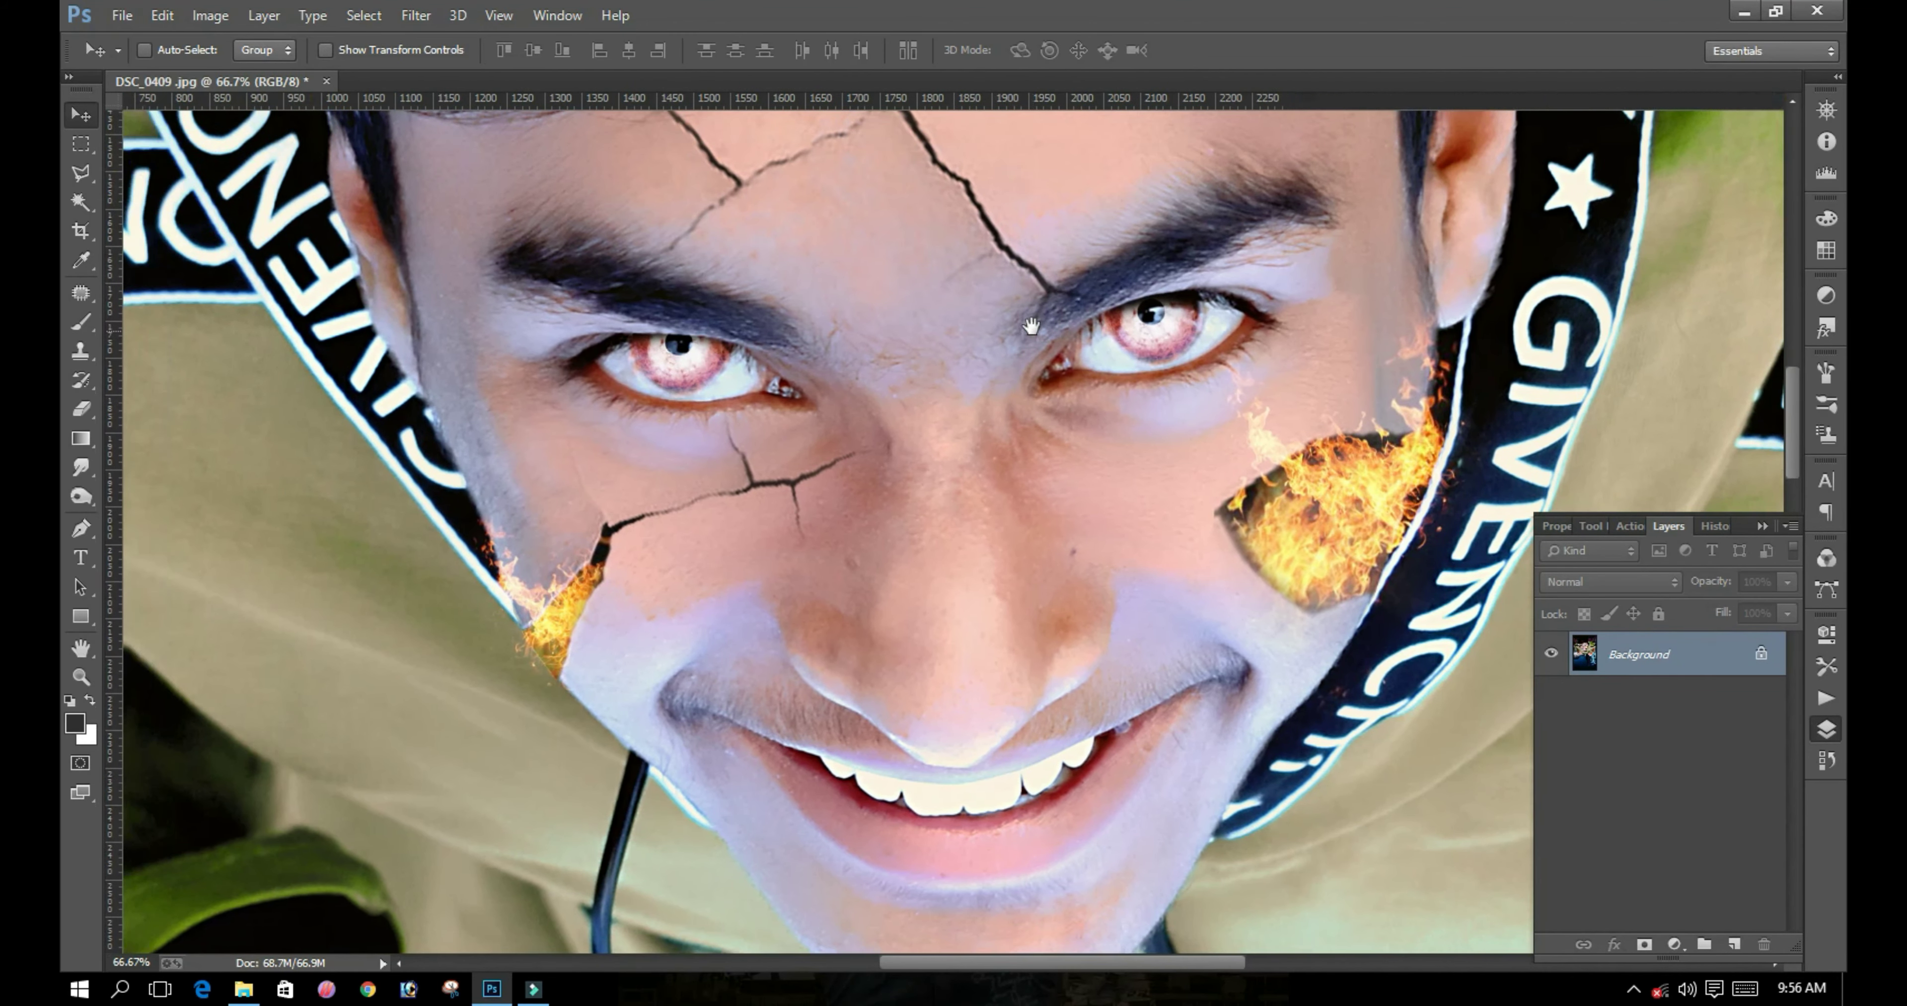
key("ctrl+minus")
key("ctrl+minus")
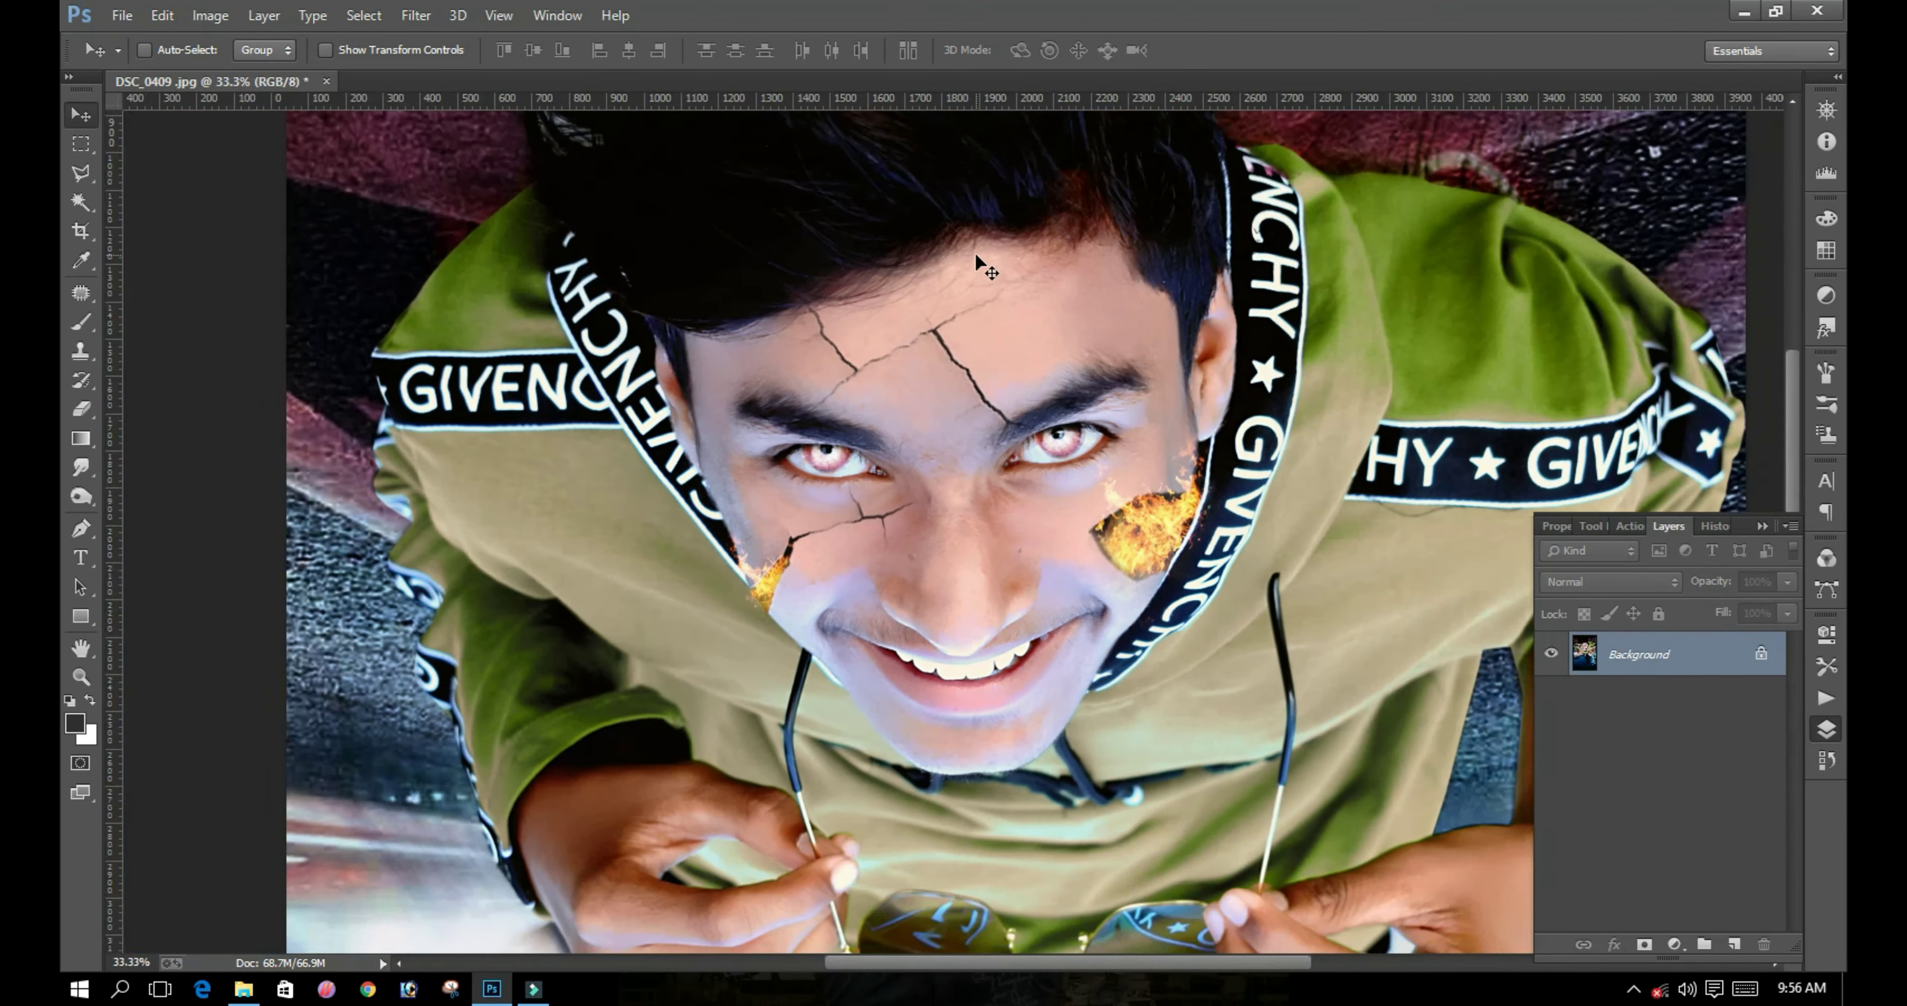
key("ctrl+minus")
key("ctrl+minus")
key("ctrl+minus")
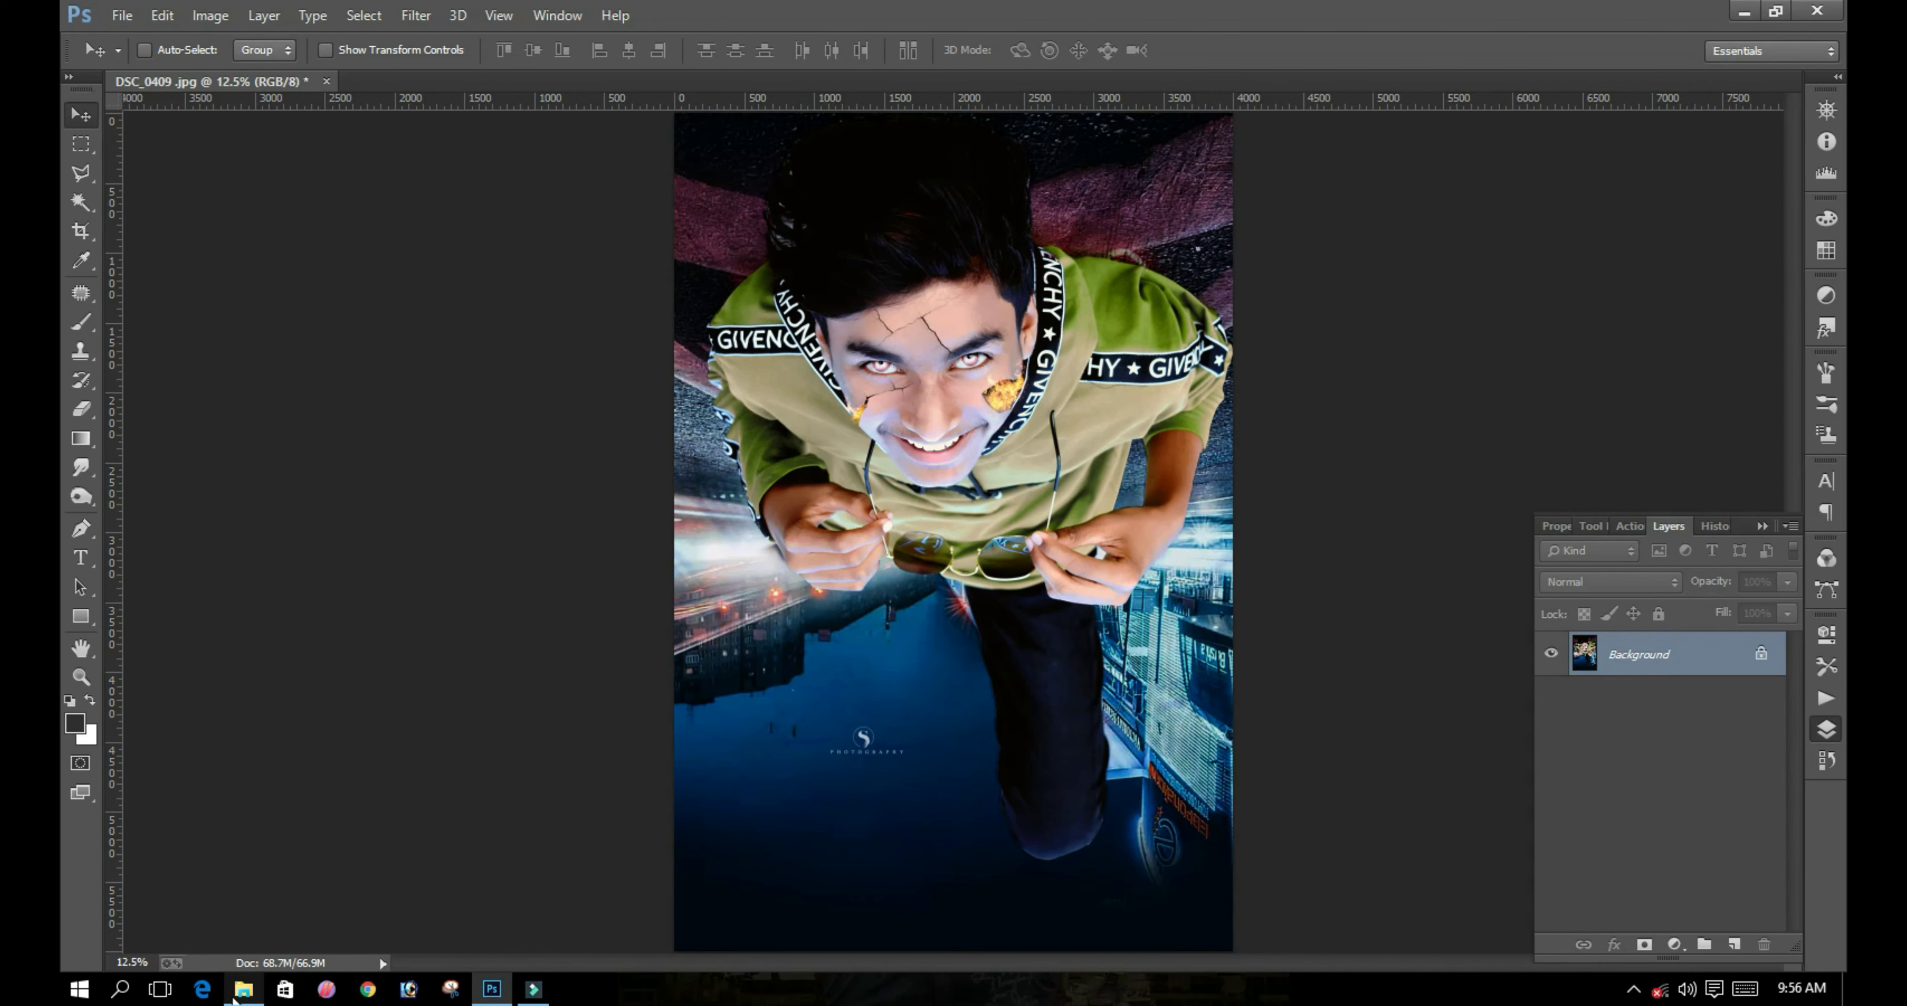
left_click(234, 997)
key("BackSpace")
key("BackSpace")
key("BackSpace")
double_click(593, 232)
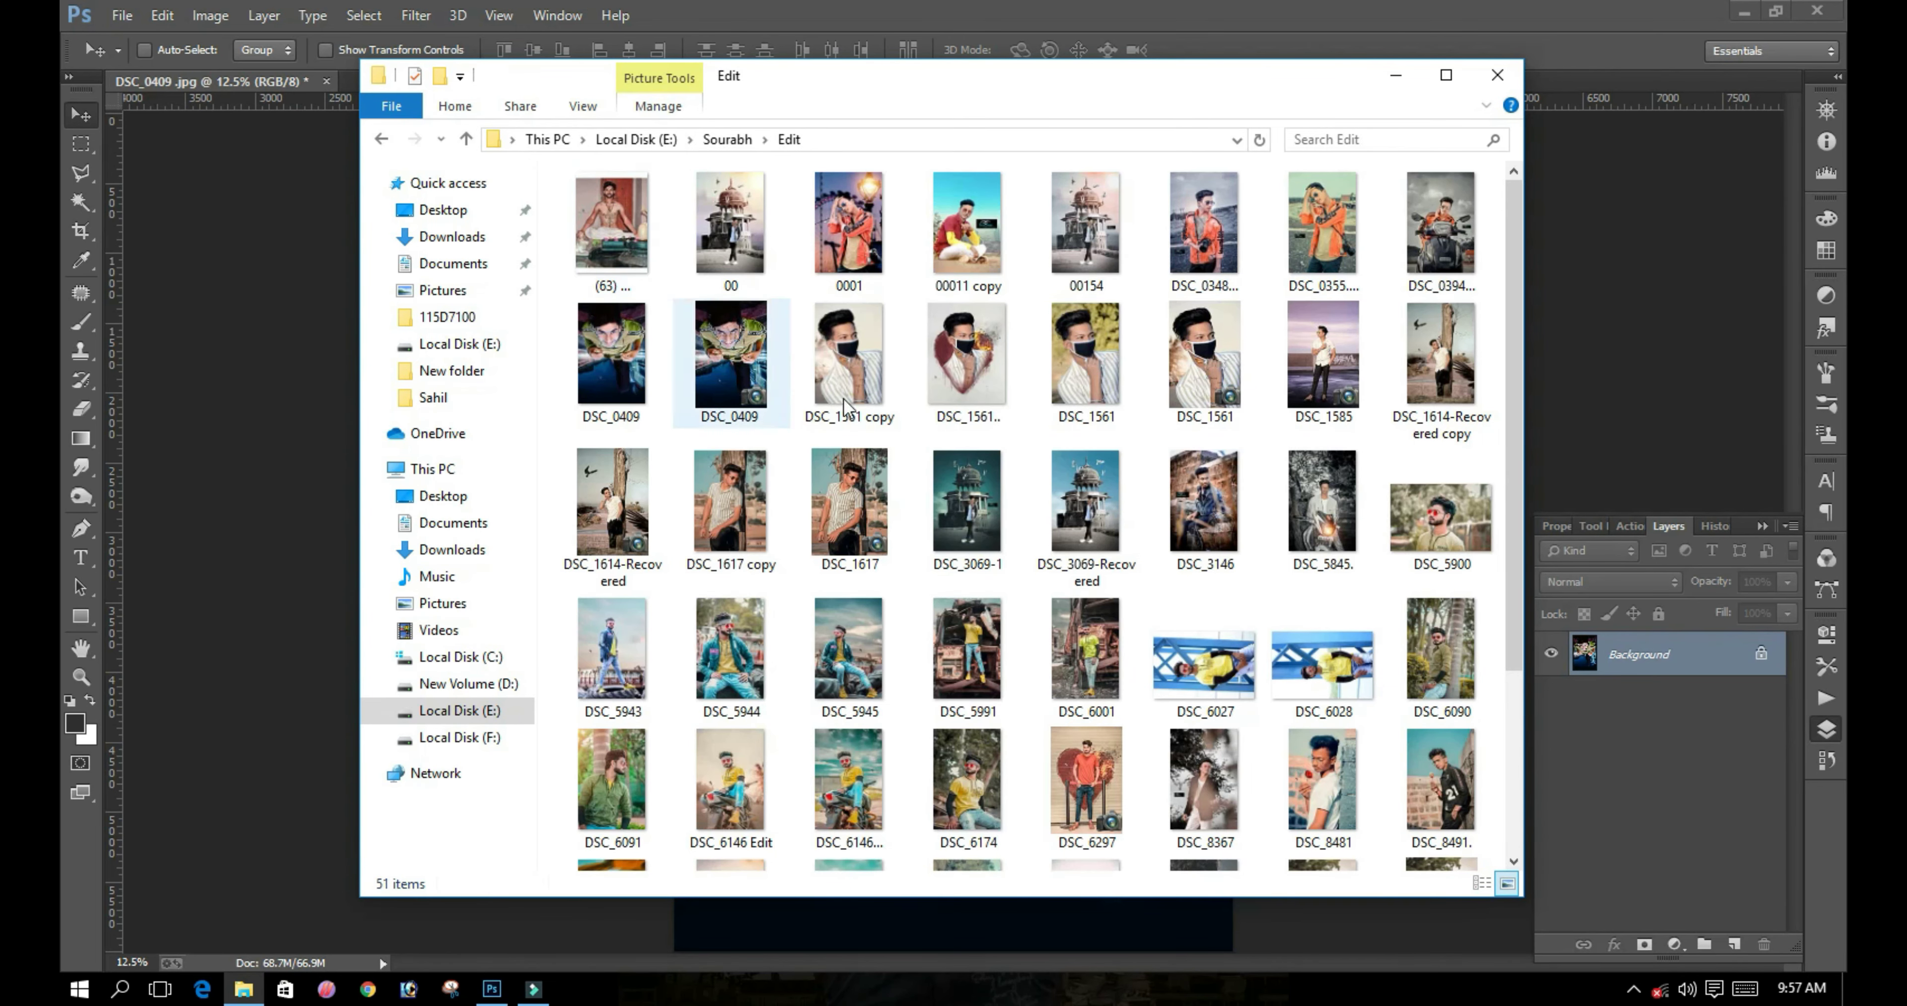
left_click(1497, 74)
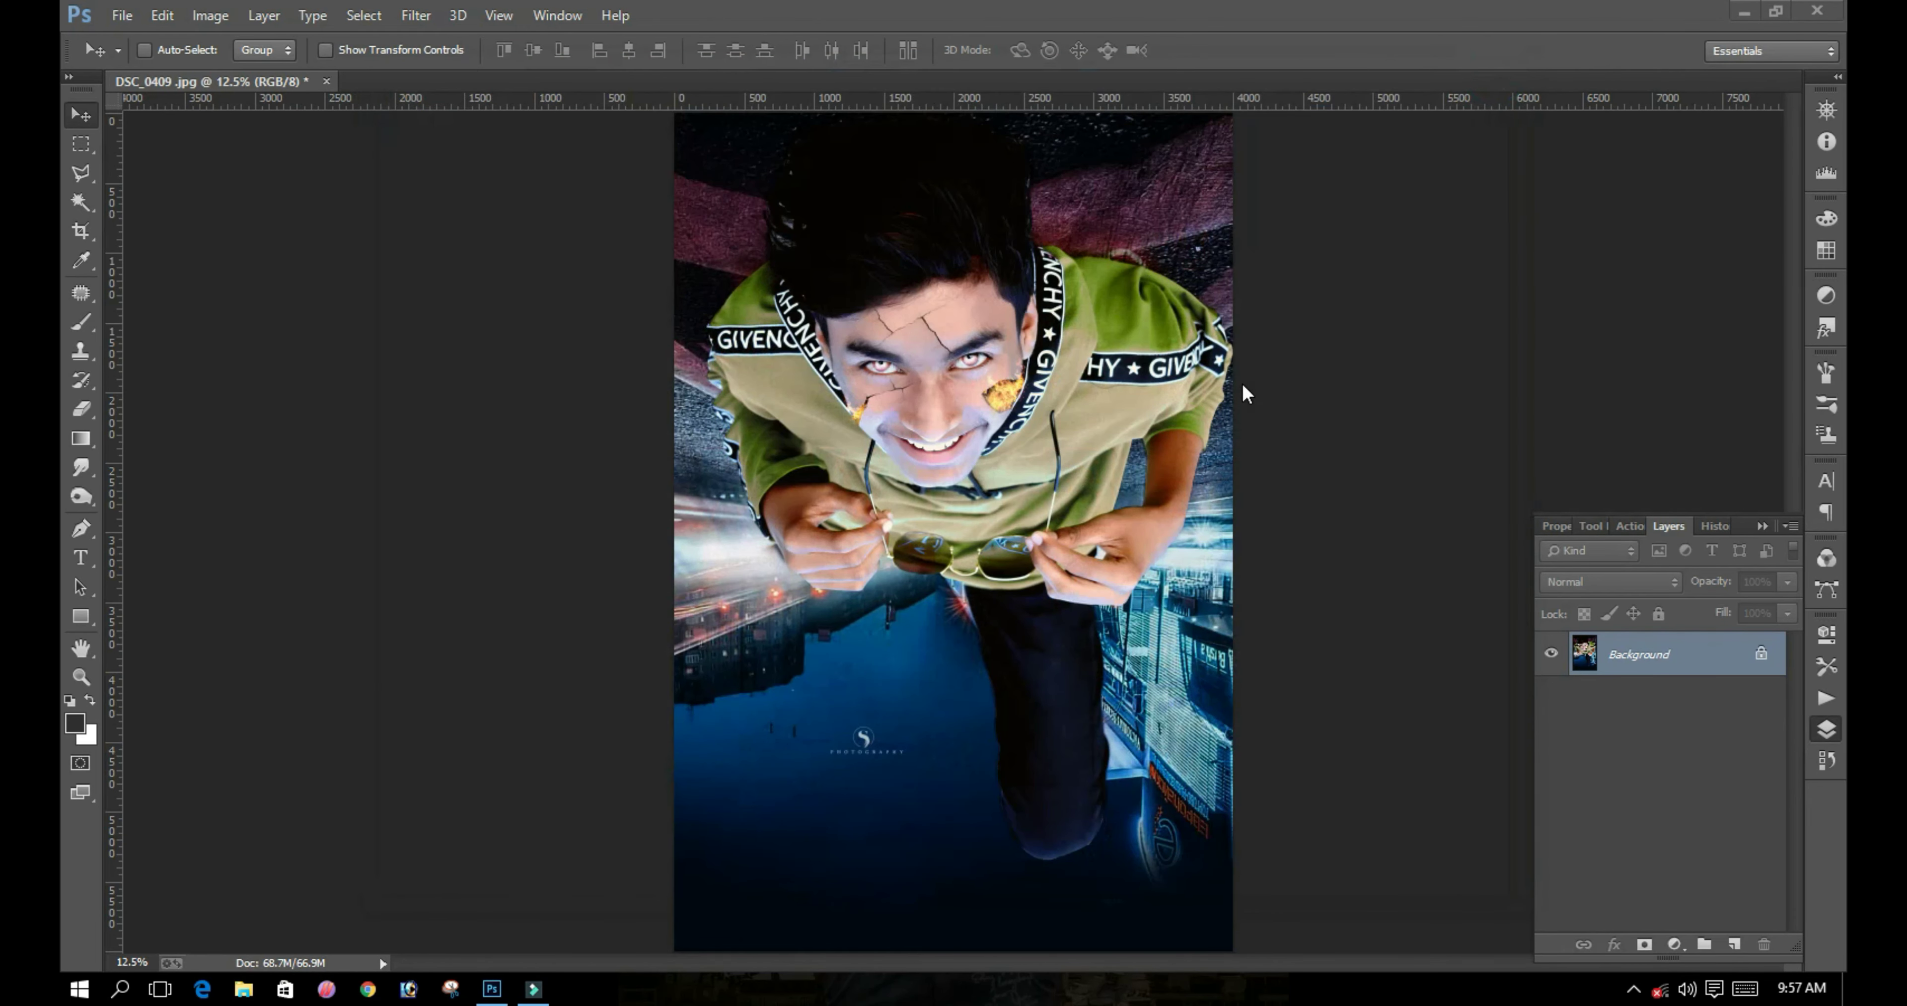
Step: Deepen the shadows of the merged image with Levels by raising the RGB black input level to 5
key("ctrl+l")
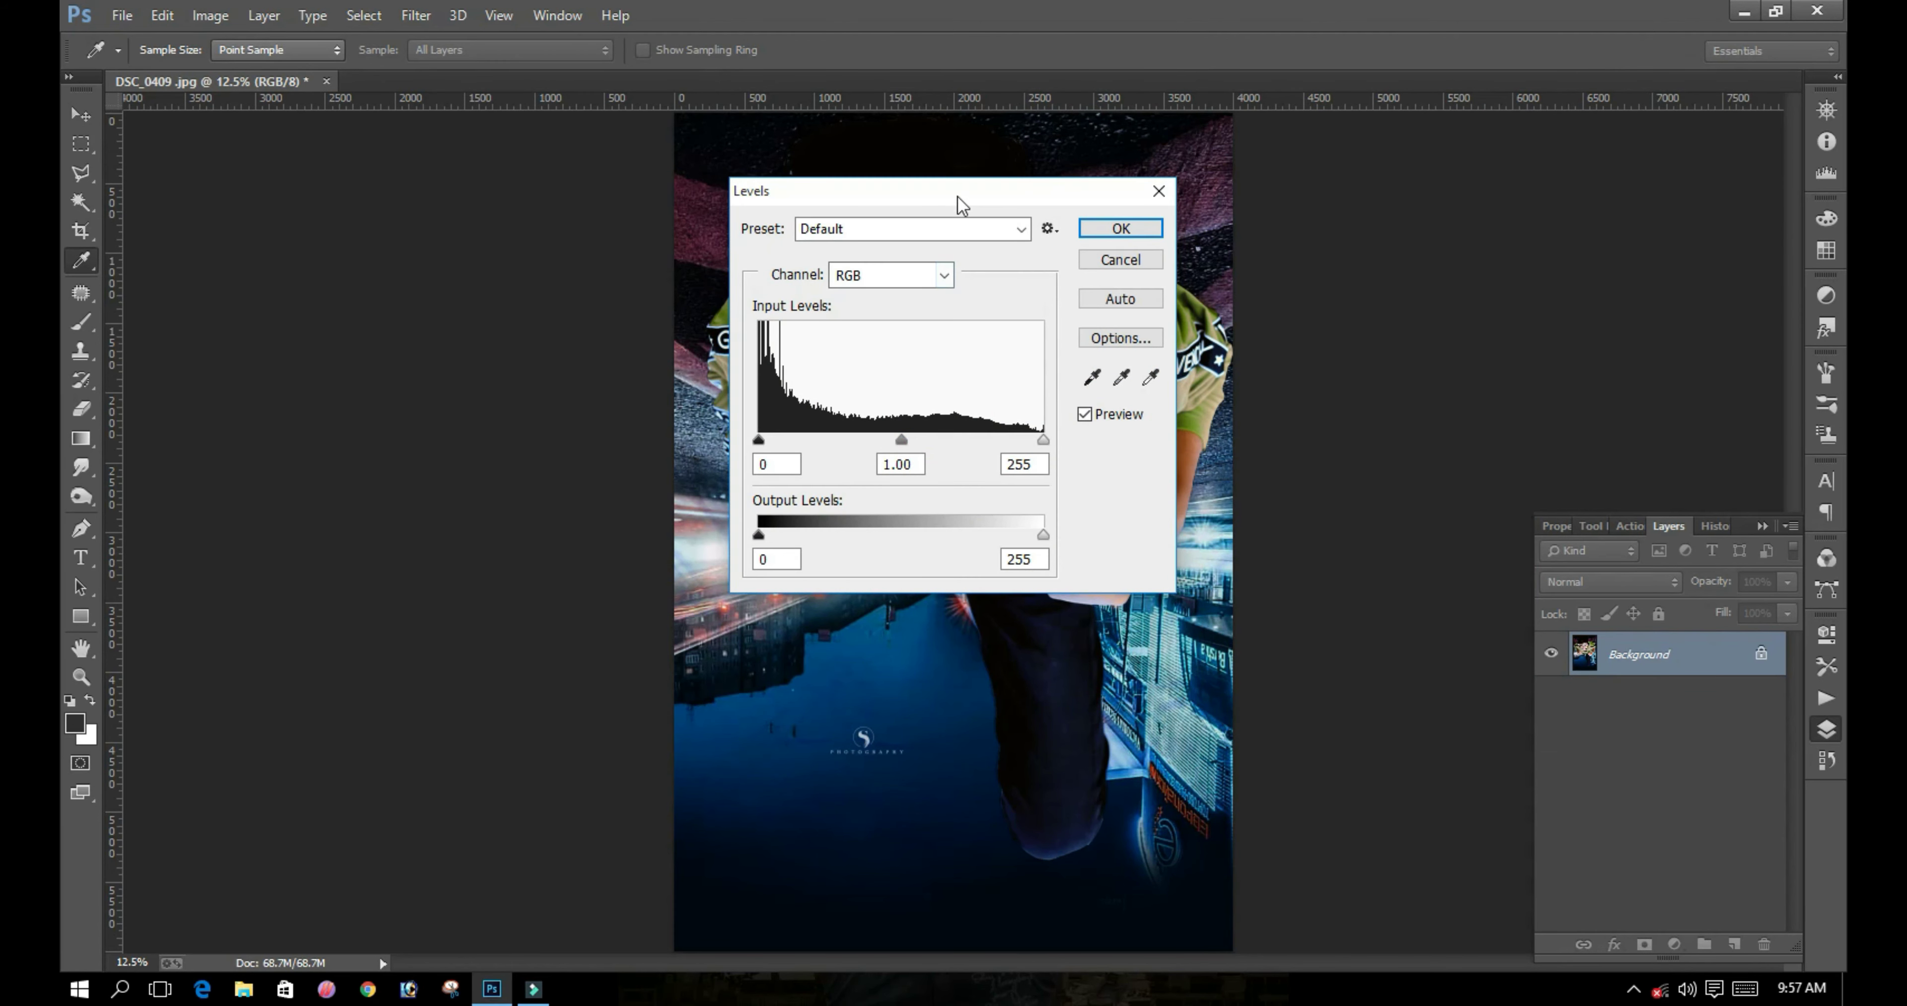
left_click_drag(960, 204, 1427, 203)
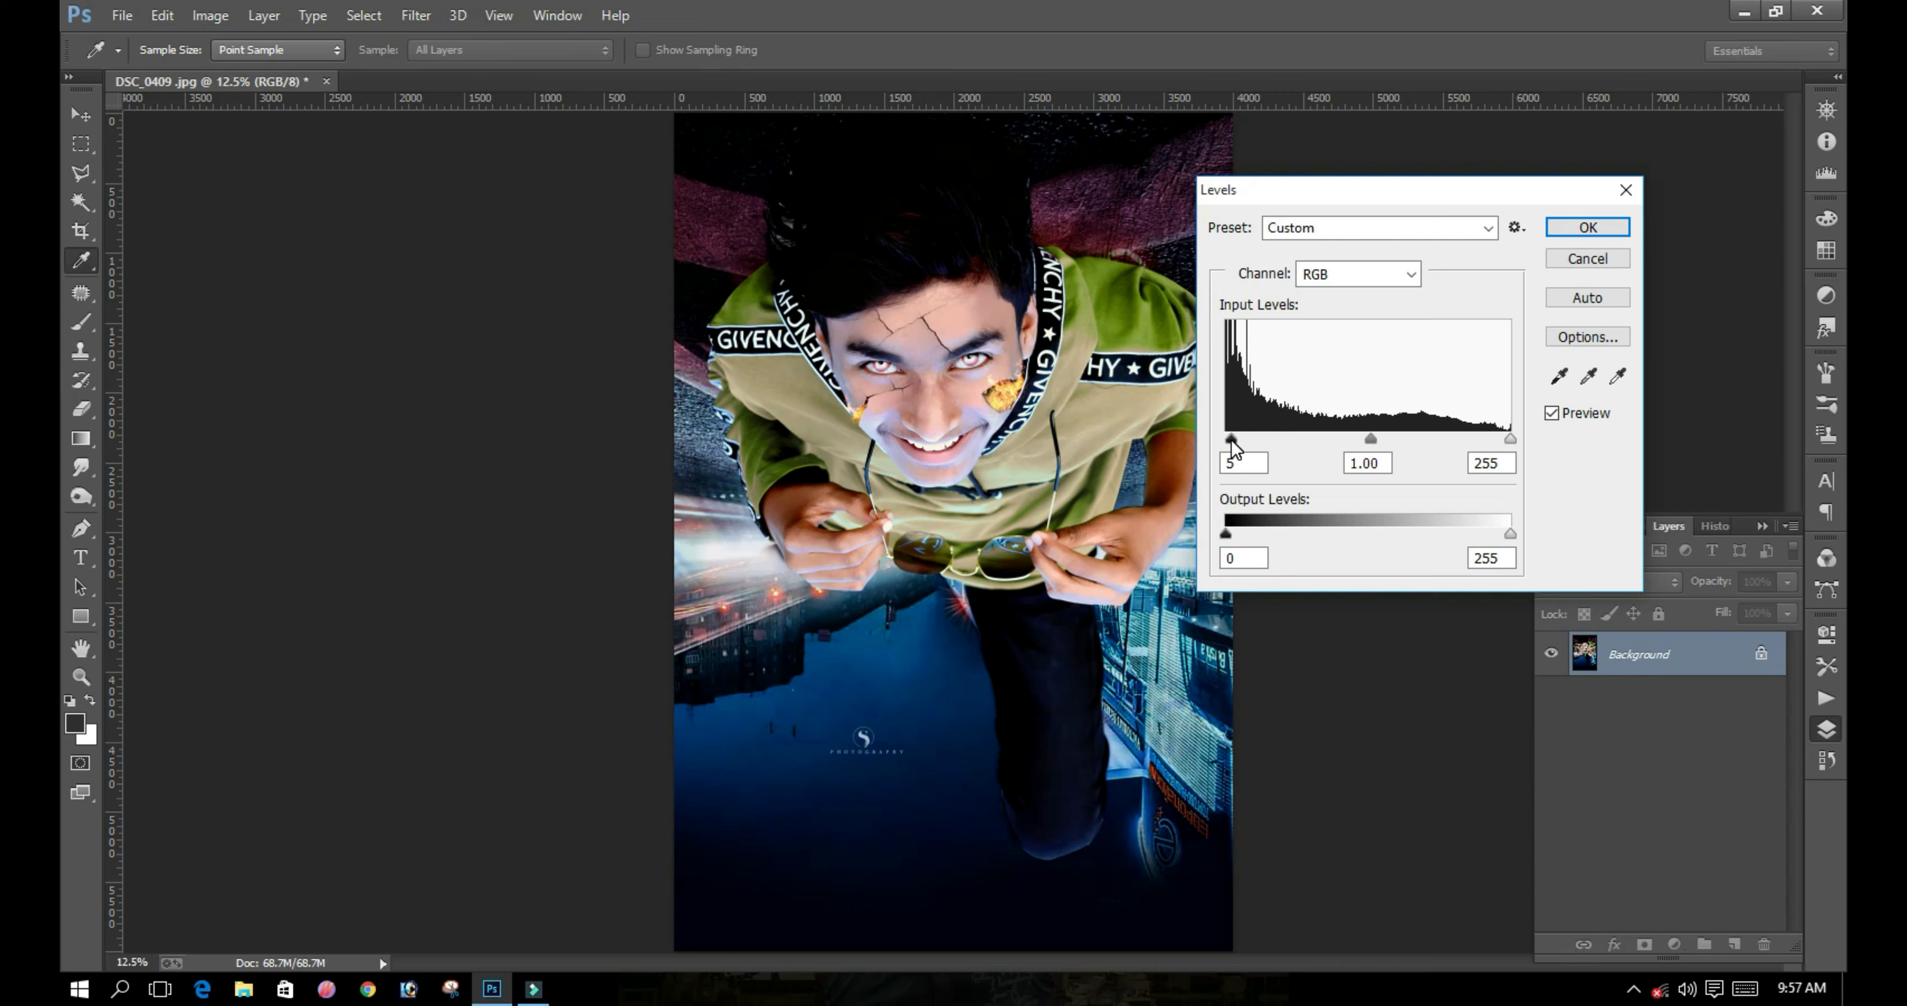
key("Return")
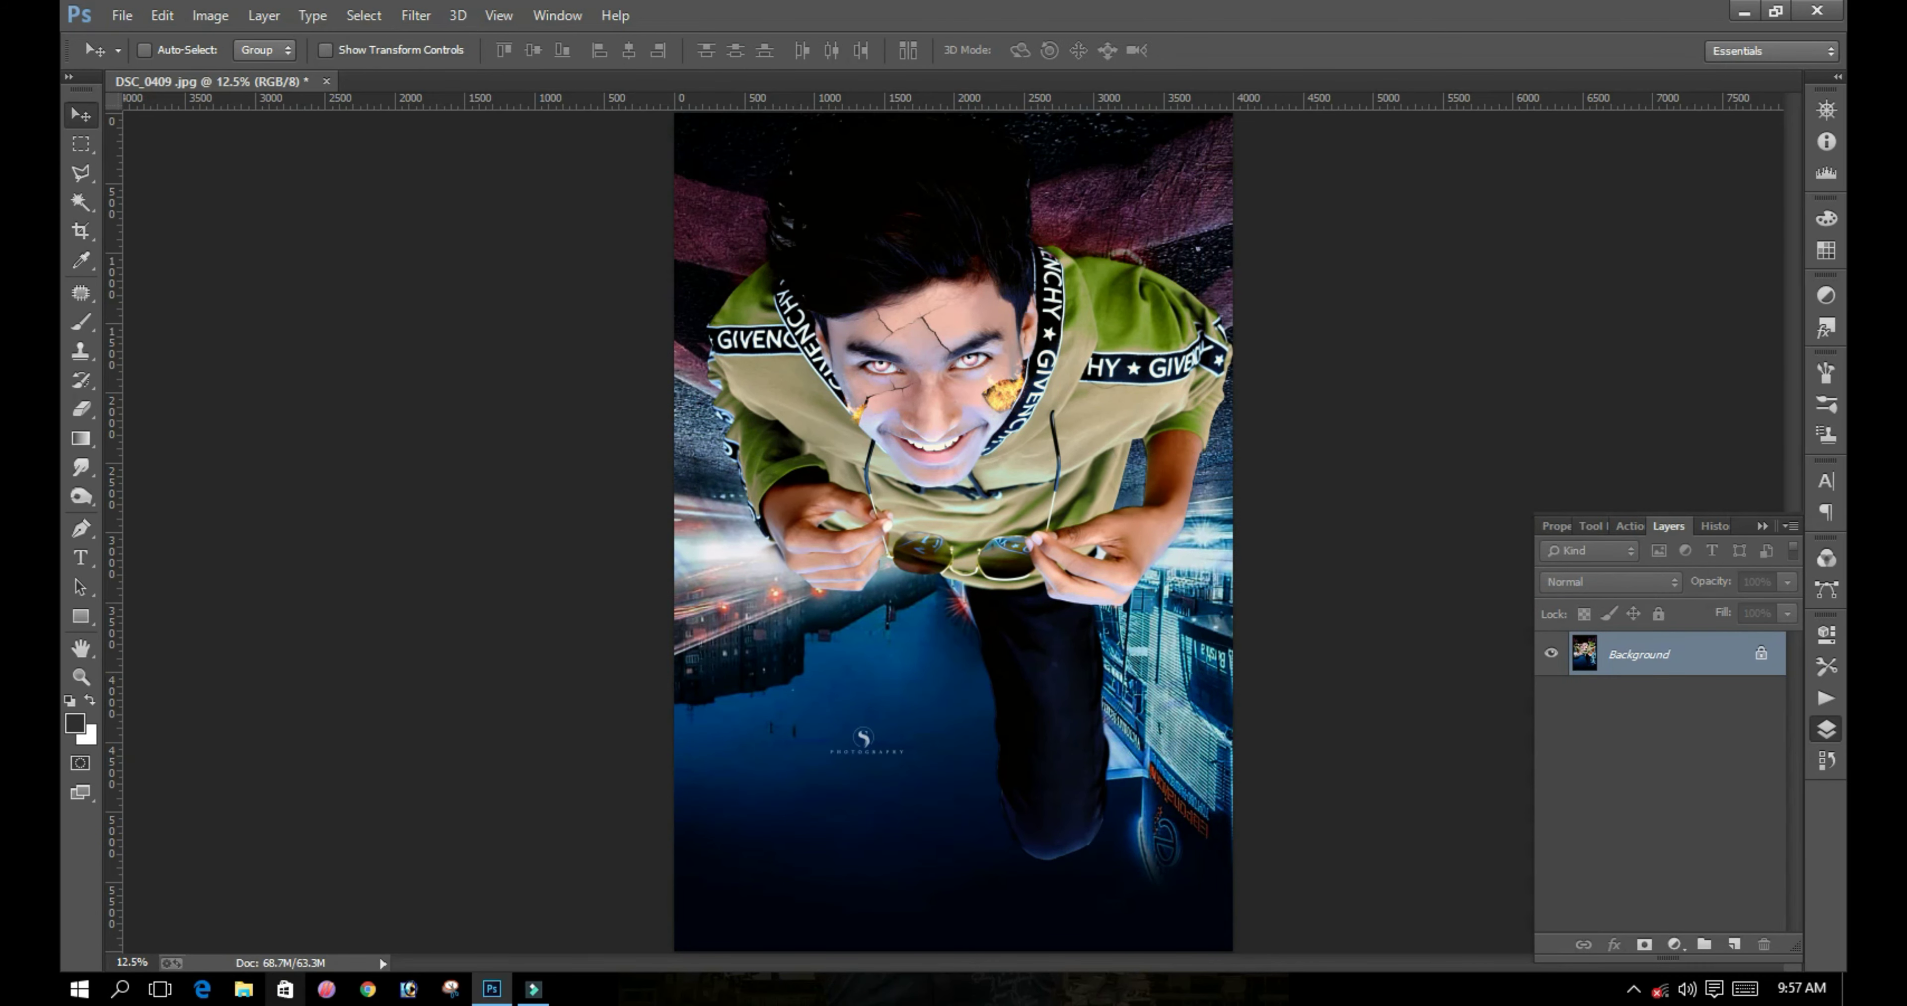
Step: Switch to File Explorer and open the original DSC_0409 photo from the Edit folder on Local Disk (E:) in the image viewer
left_click(244, 989)
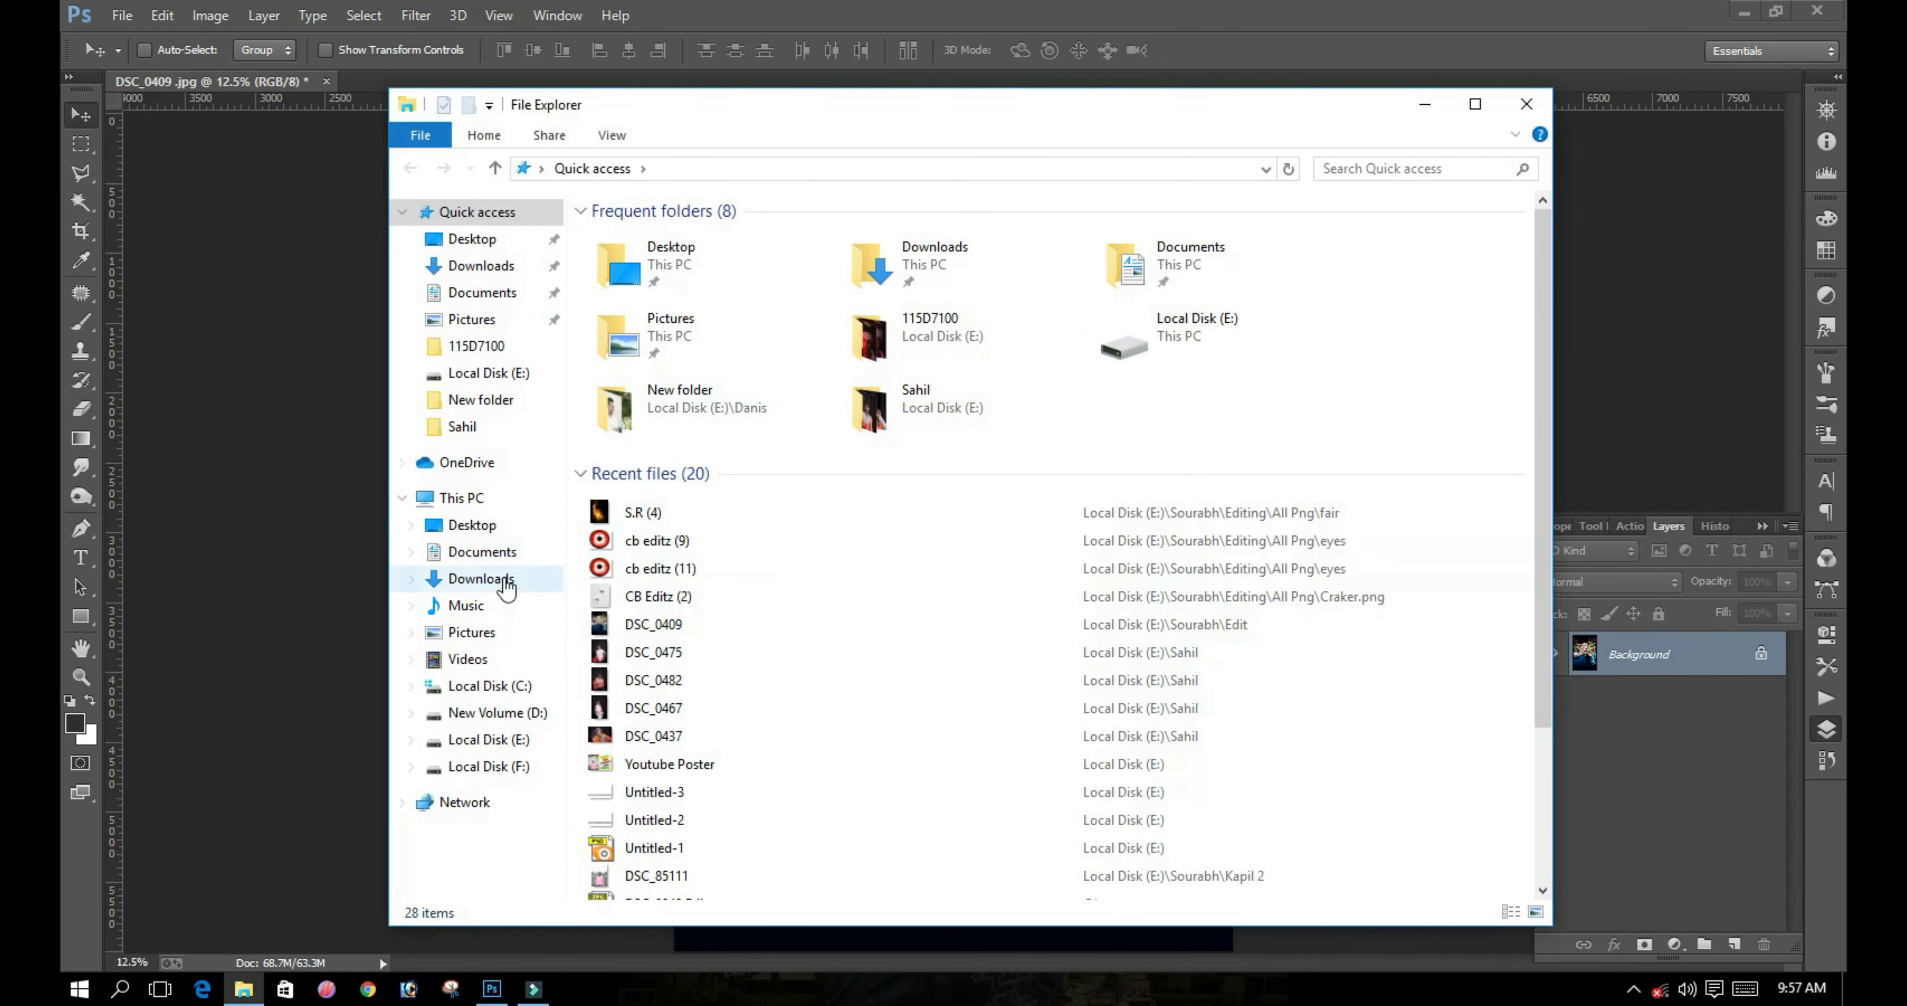
left_click(501, 768)
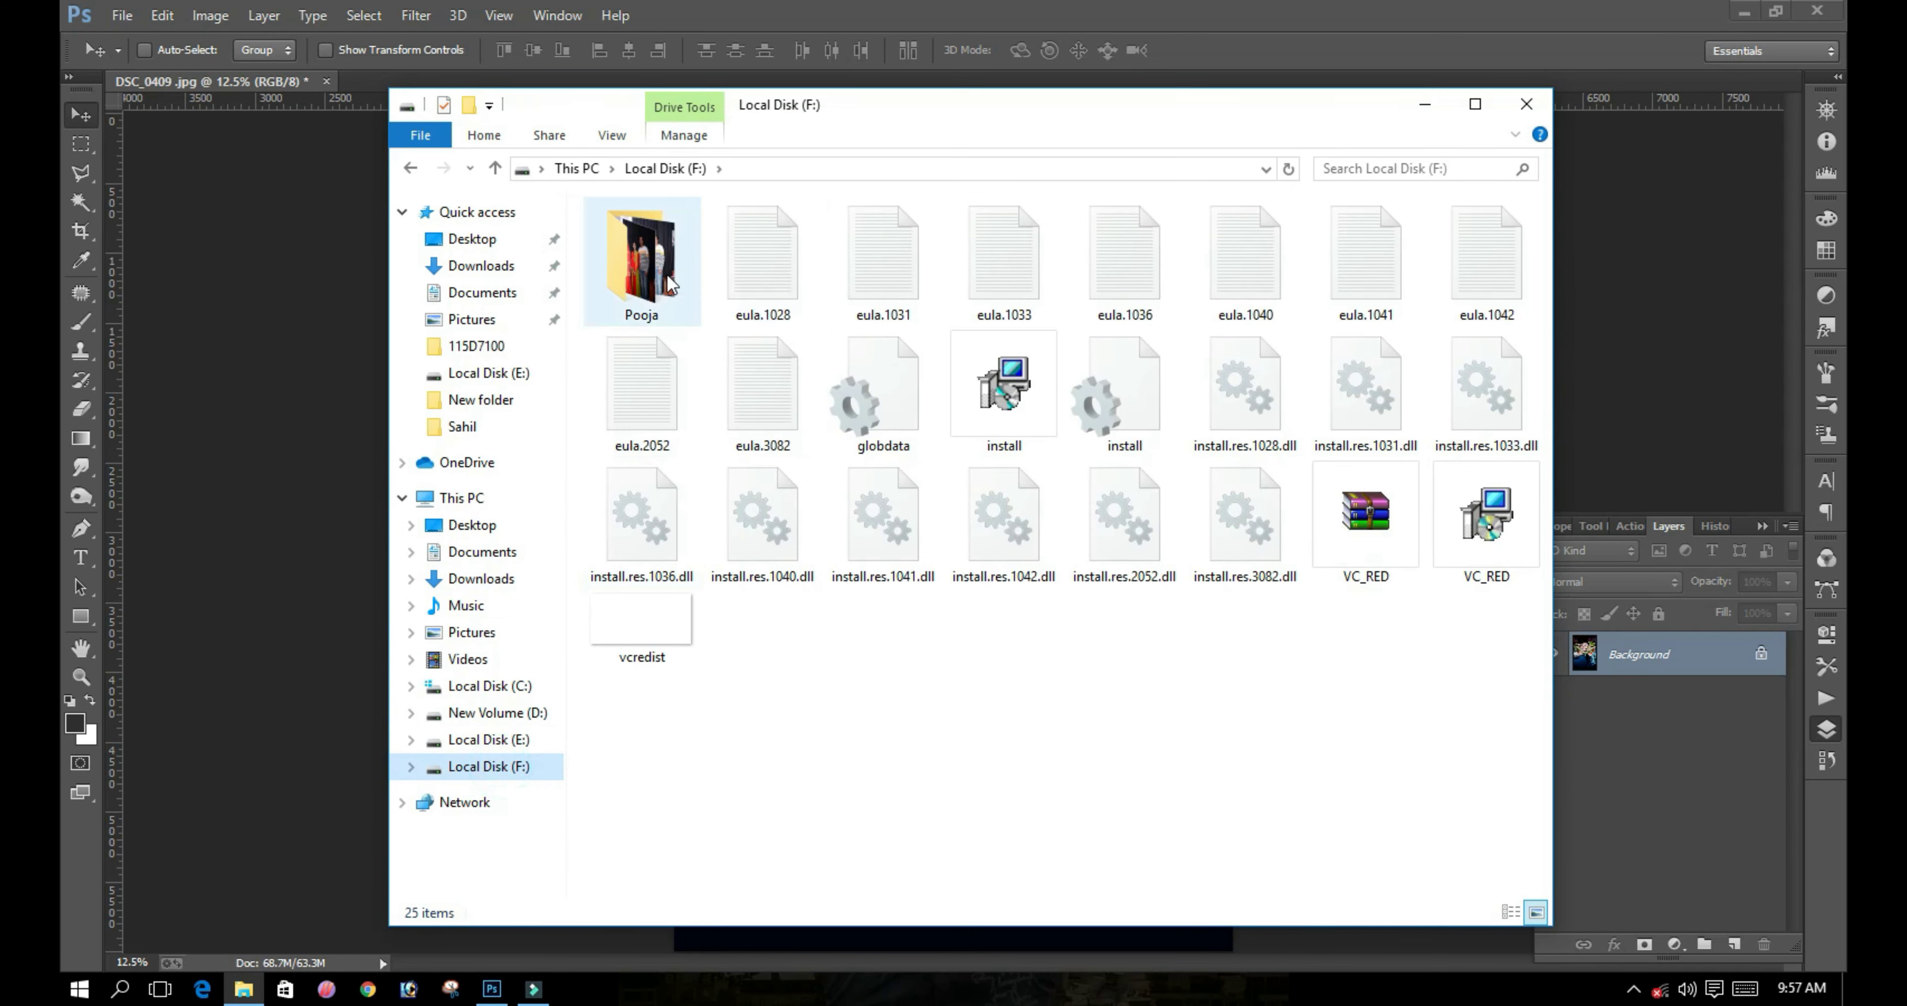
left_click(481, 739)
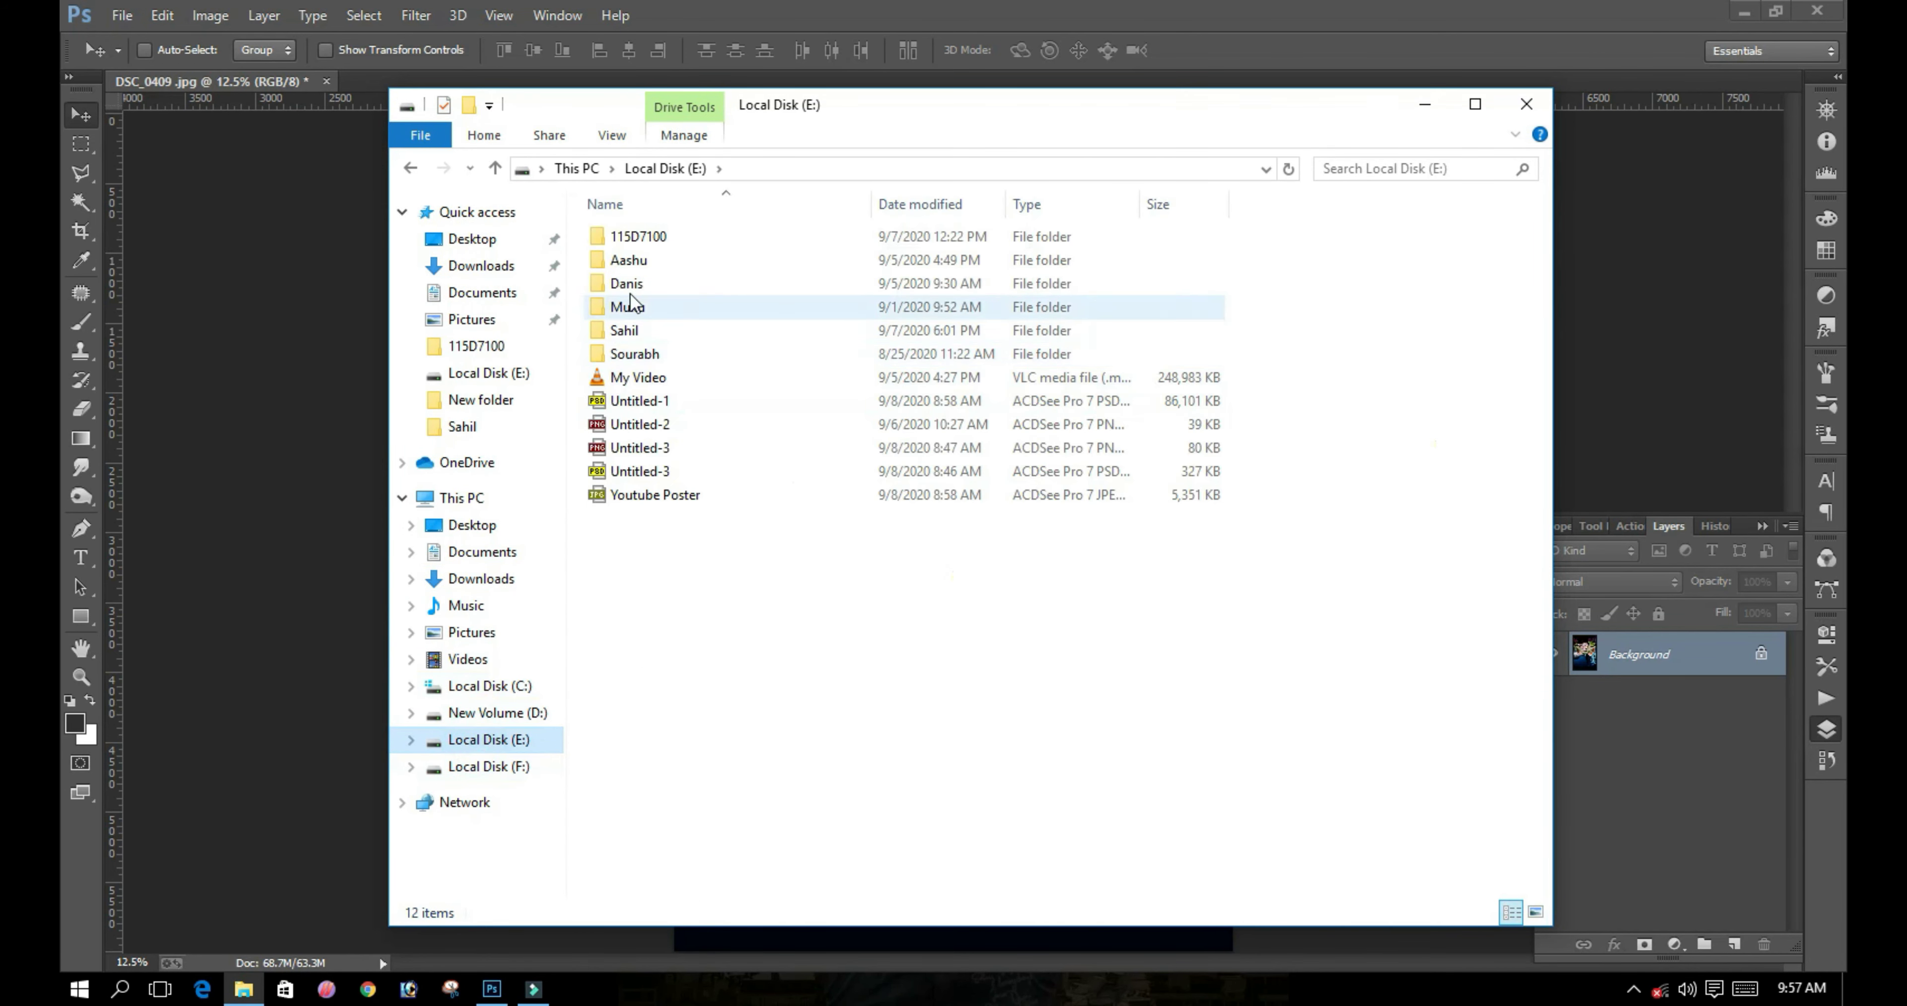
double_click(643, 357)
double_click(626, 260)
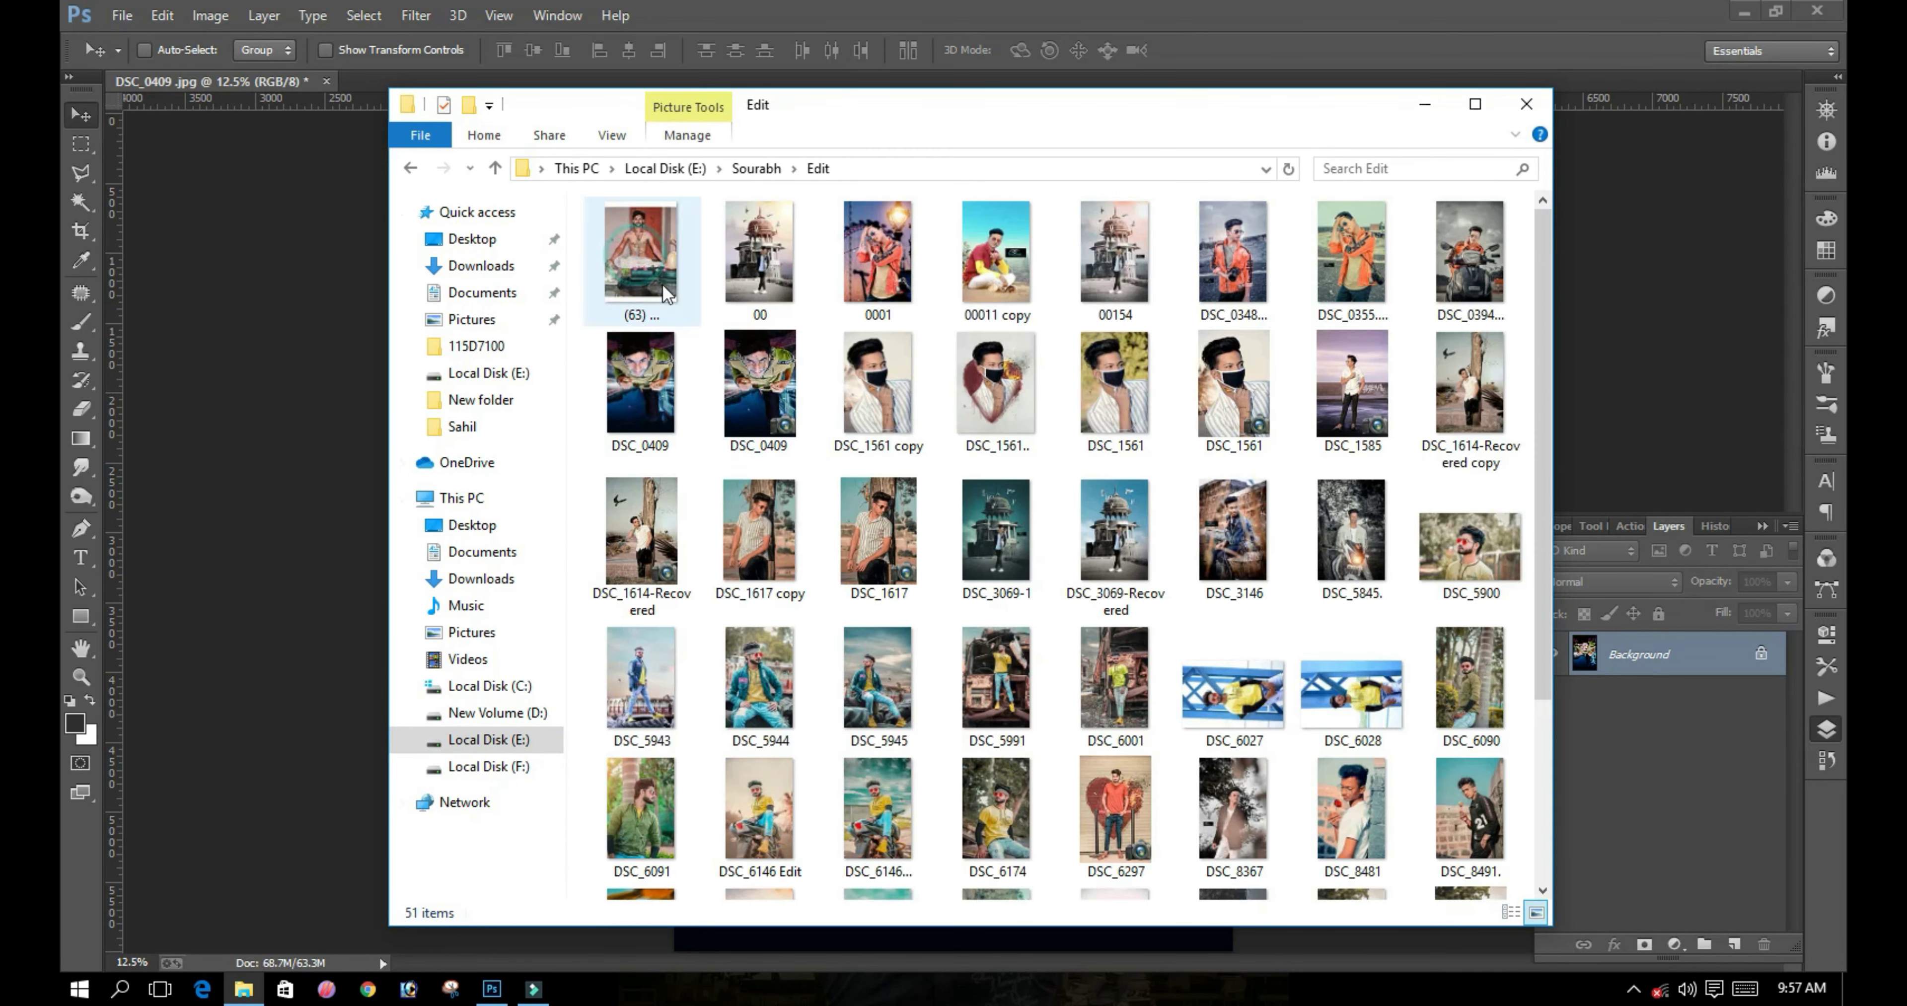
double_click(644, 374)
key("Right")
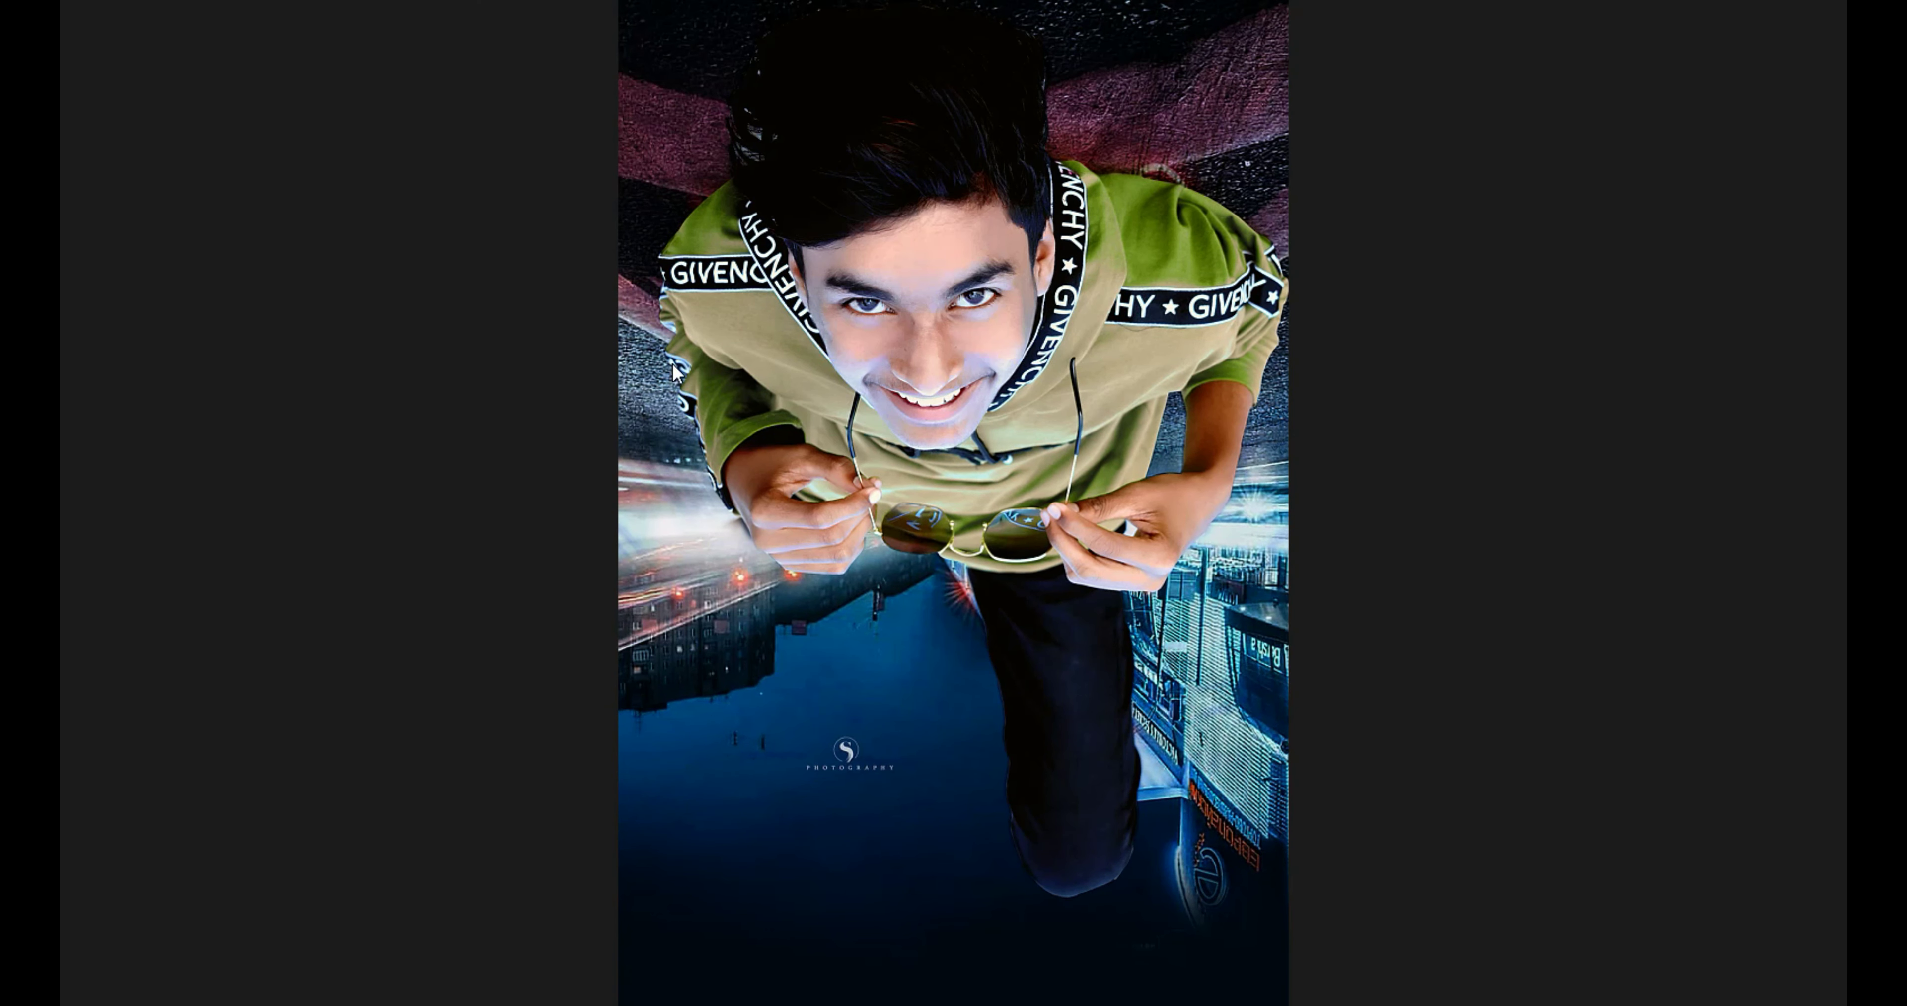
key("Escape")
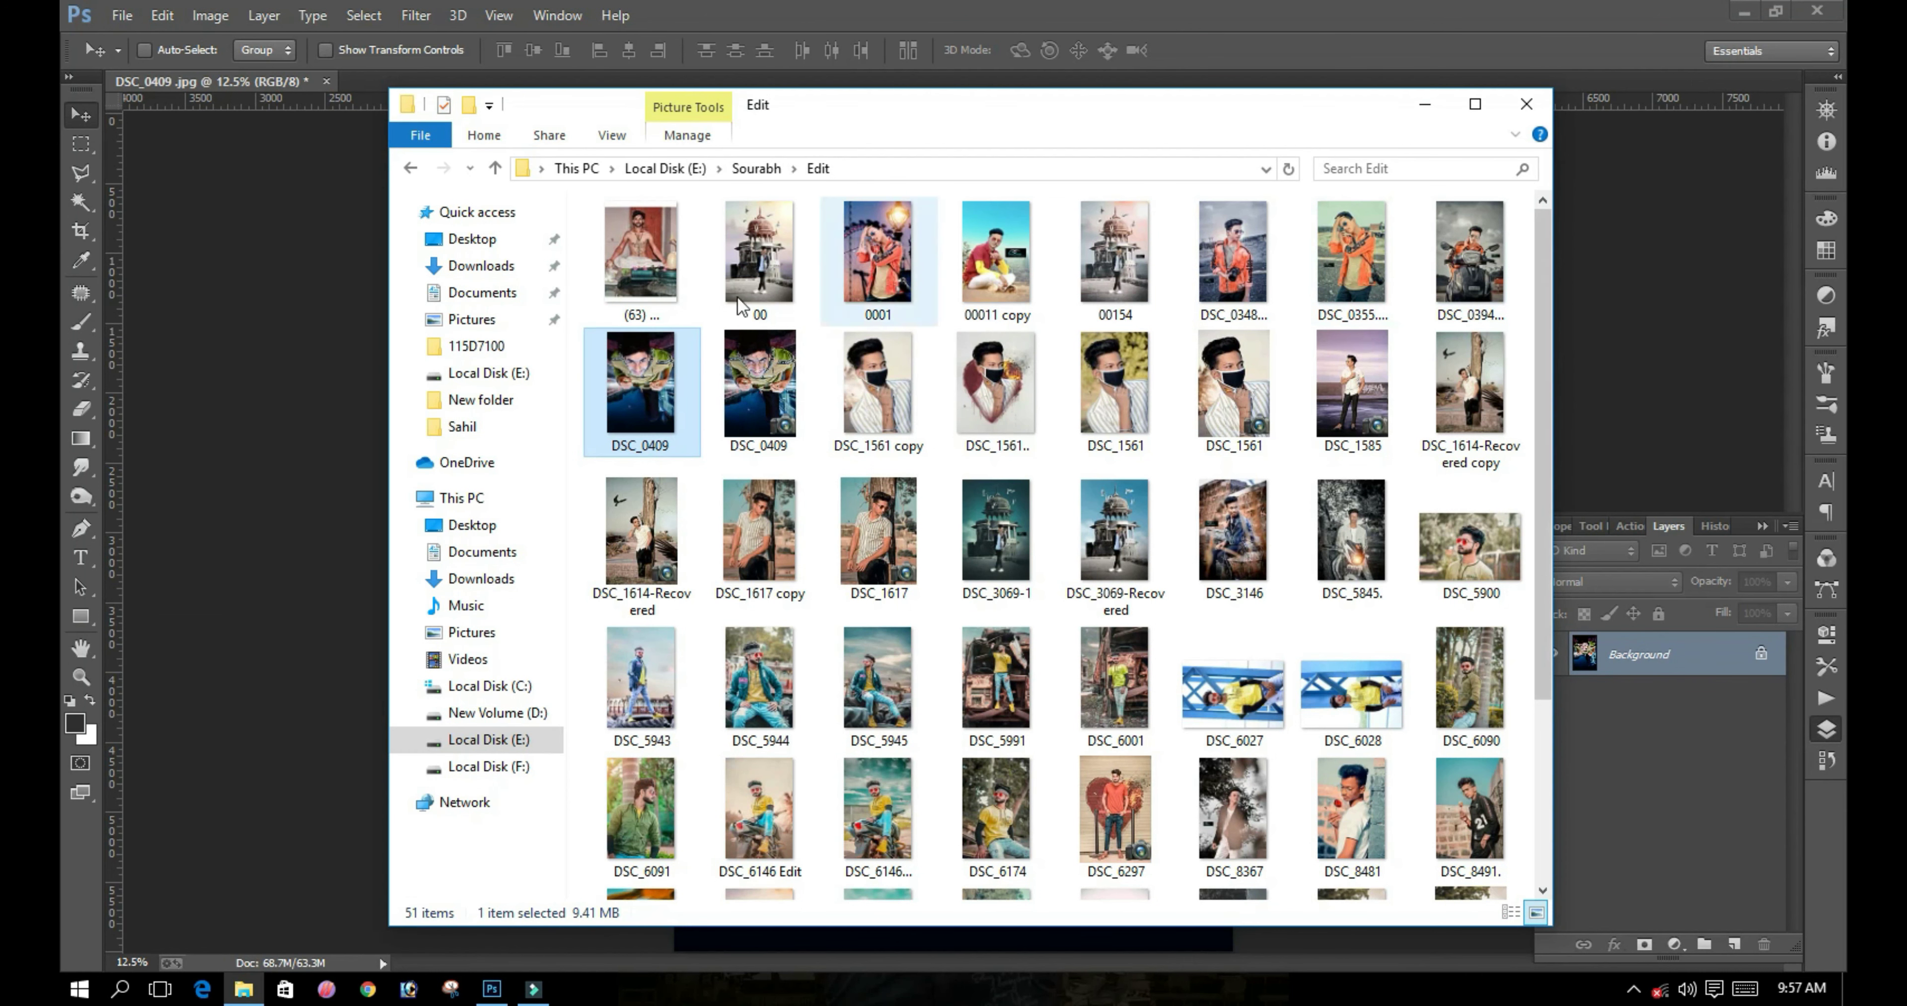
double_click(642, 391)
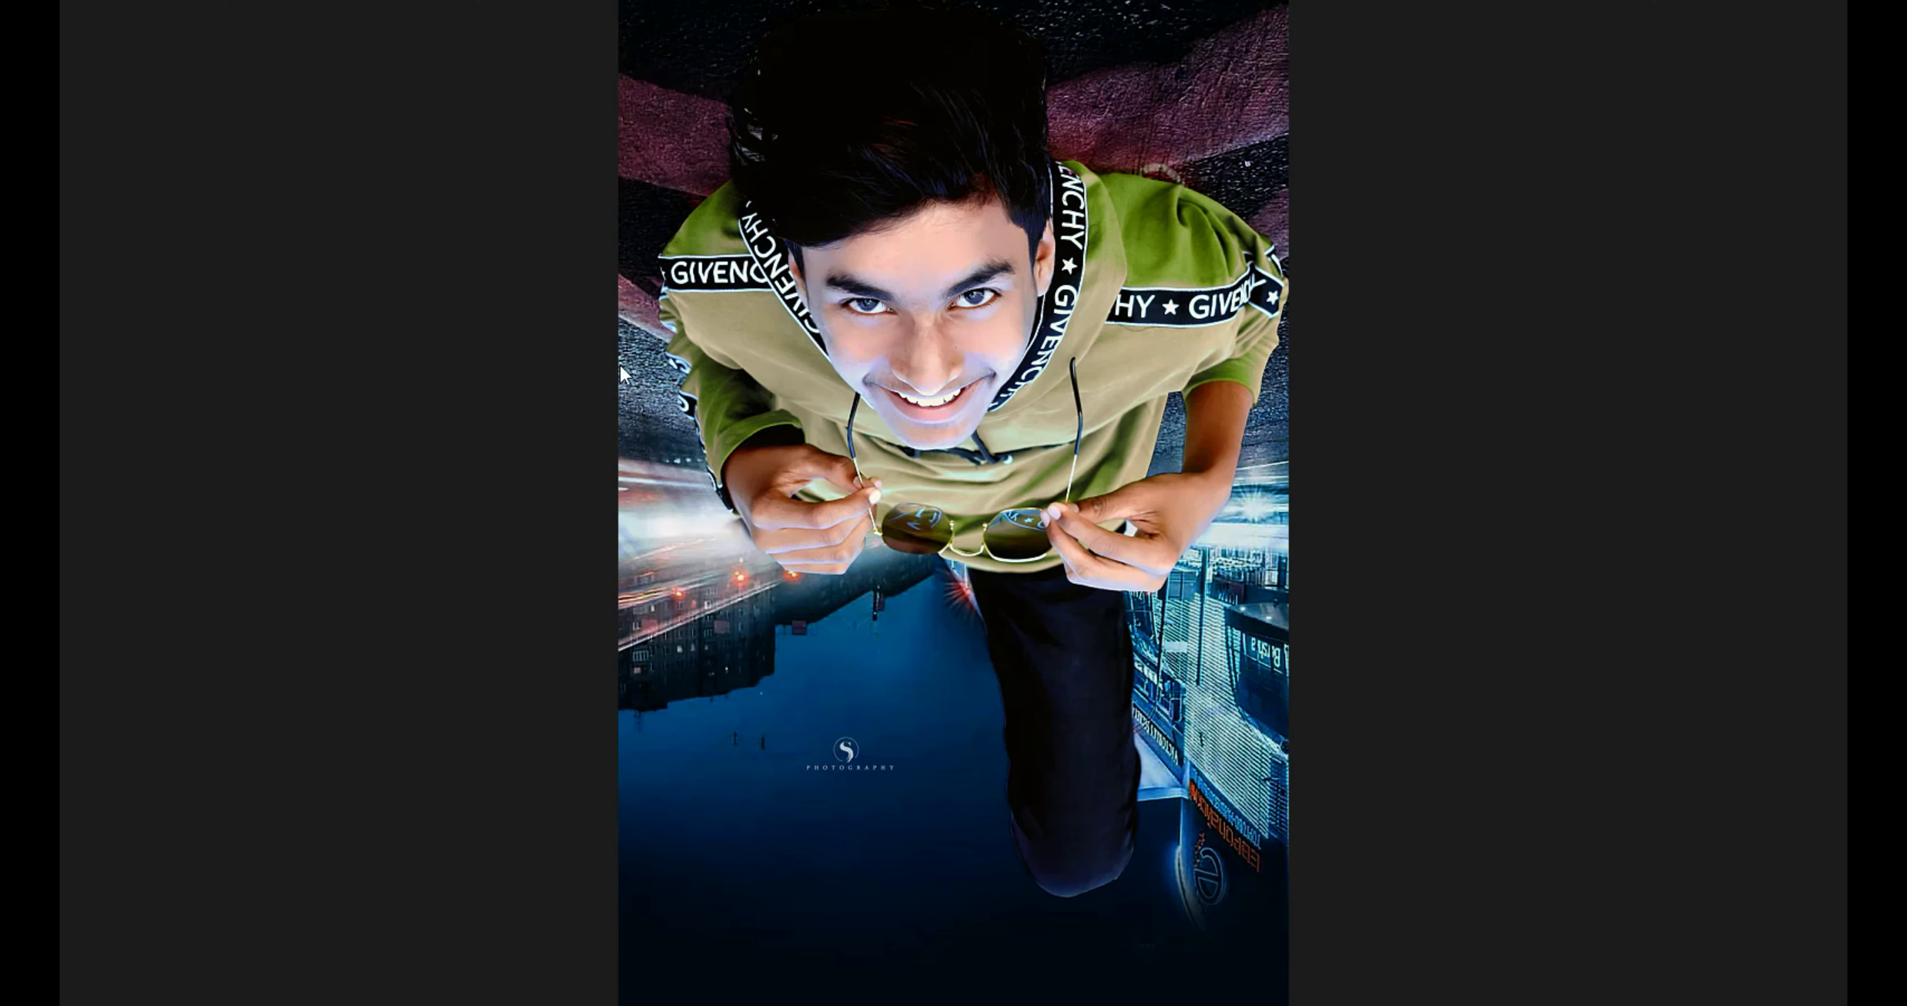
key("Escape")
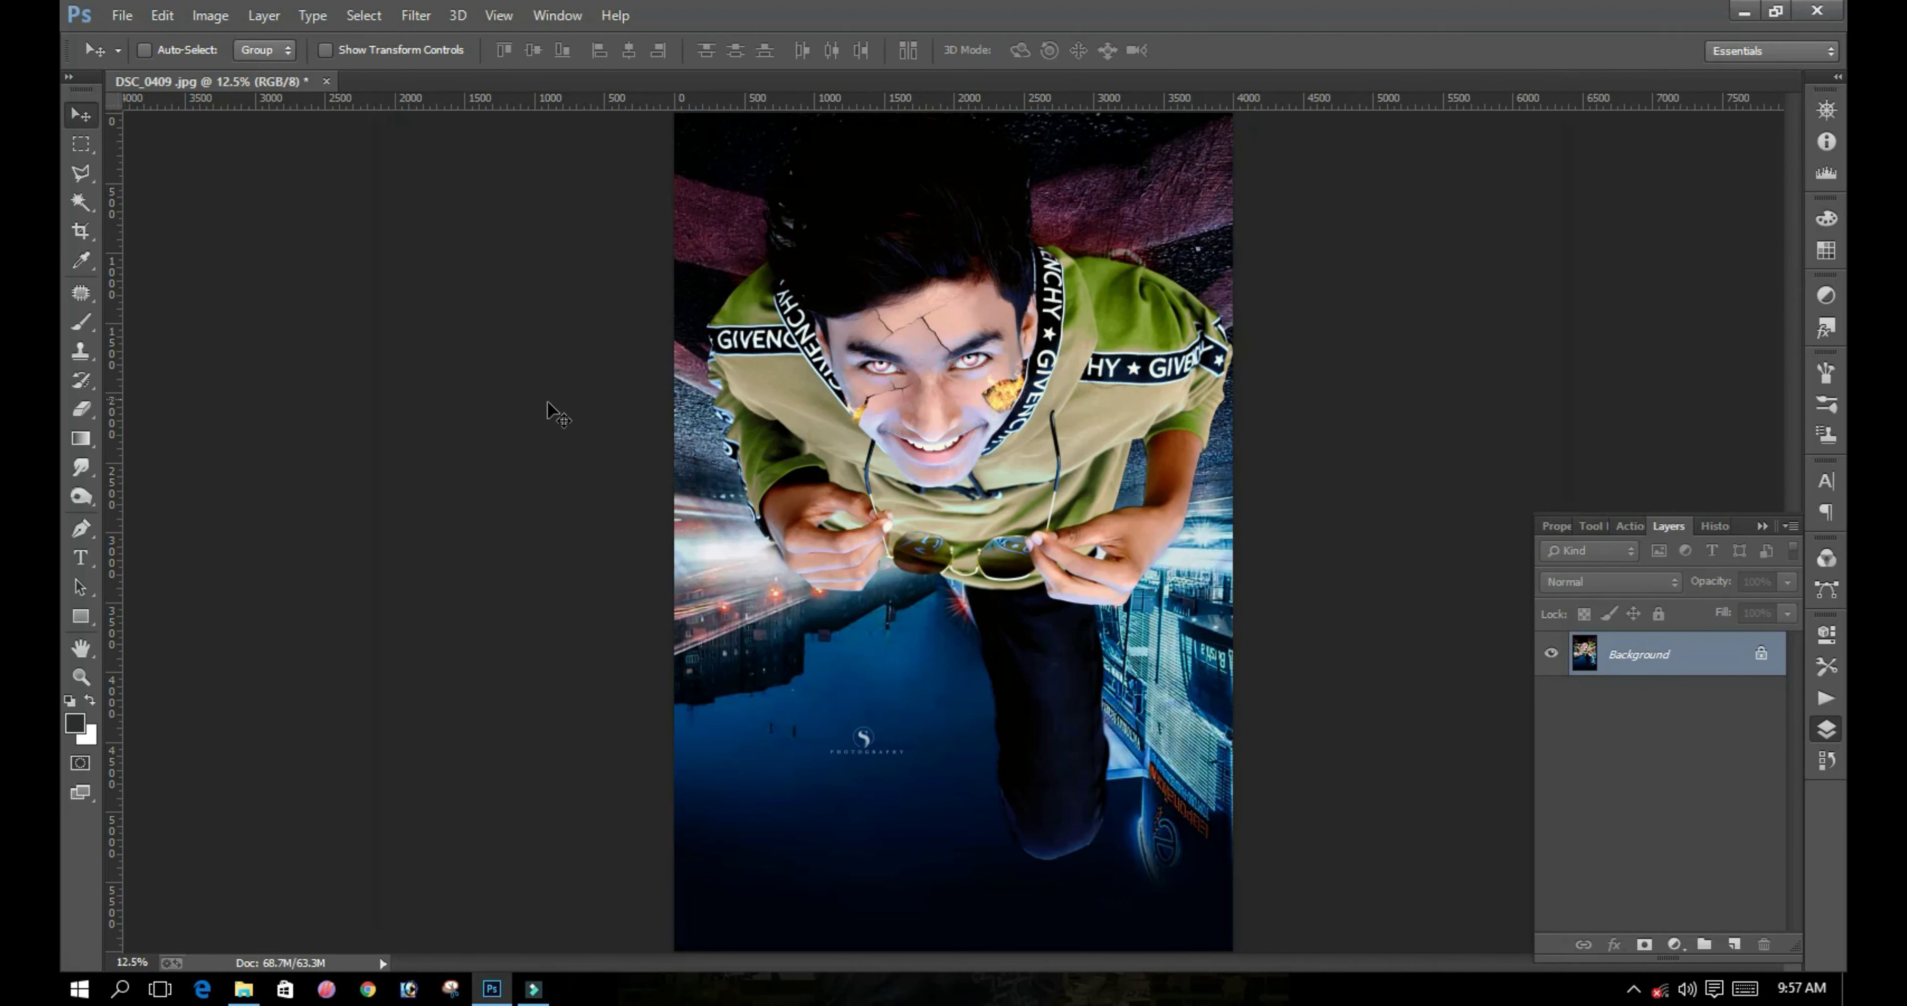
Step: Place the original unedited photo on a new layer above the retouched Background so that it covers the image
key("ctrl+j")
key("ctrl+t")
key("Return")
Step: Compare the face before and after the effects by repeatedly hiding and showing the original photo's layer
left_click(1552, 652)
left_click(1552, 654)
left_click(995, 399)
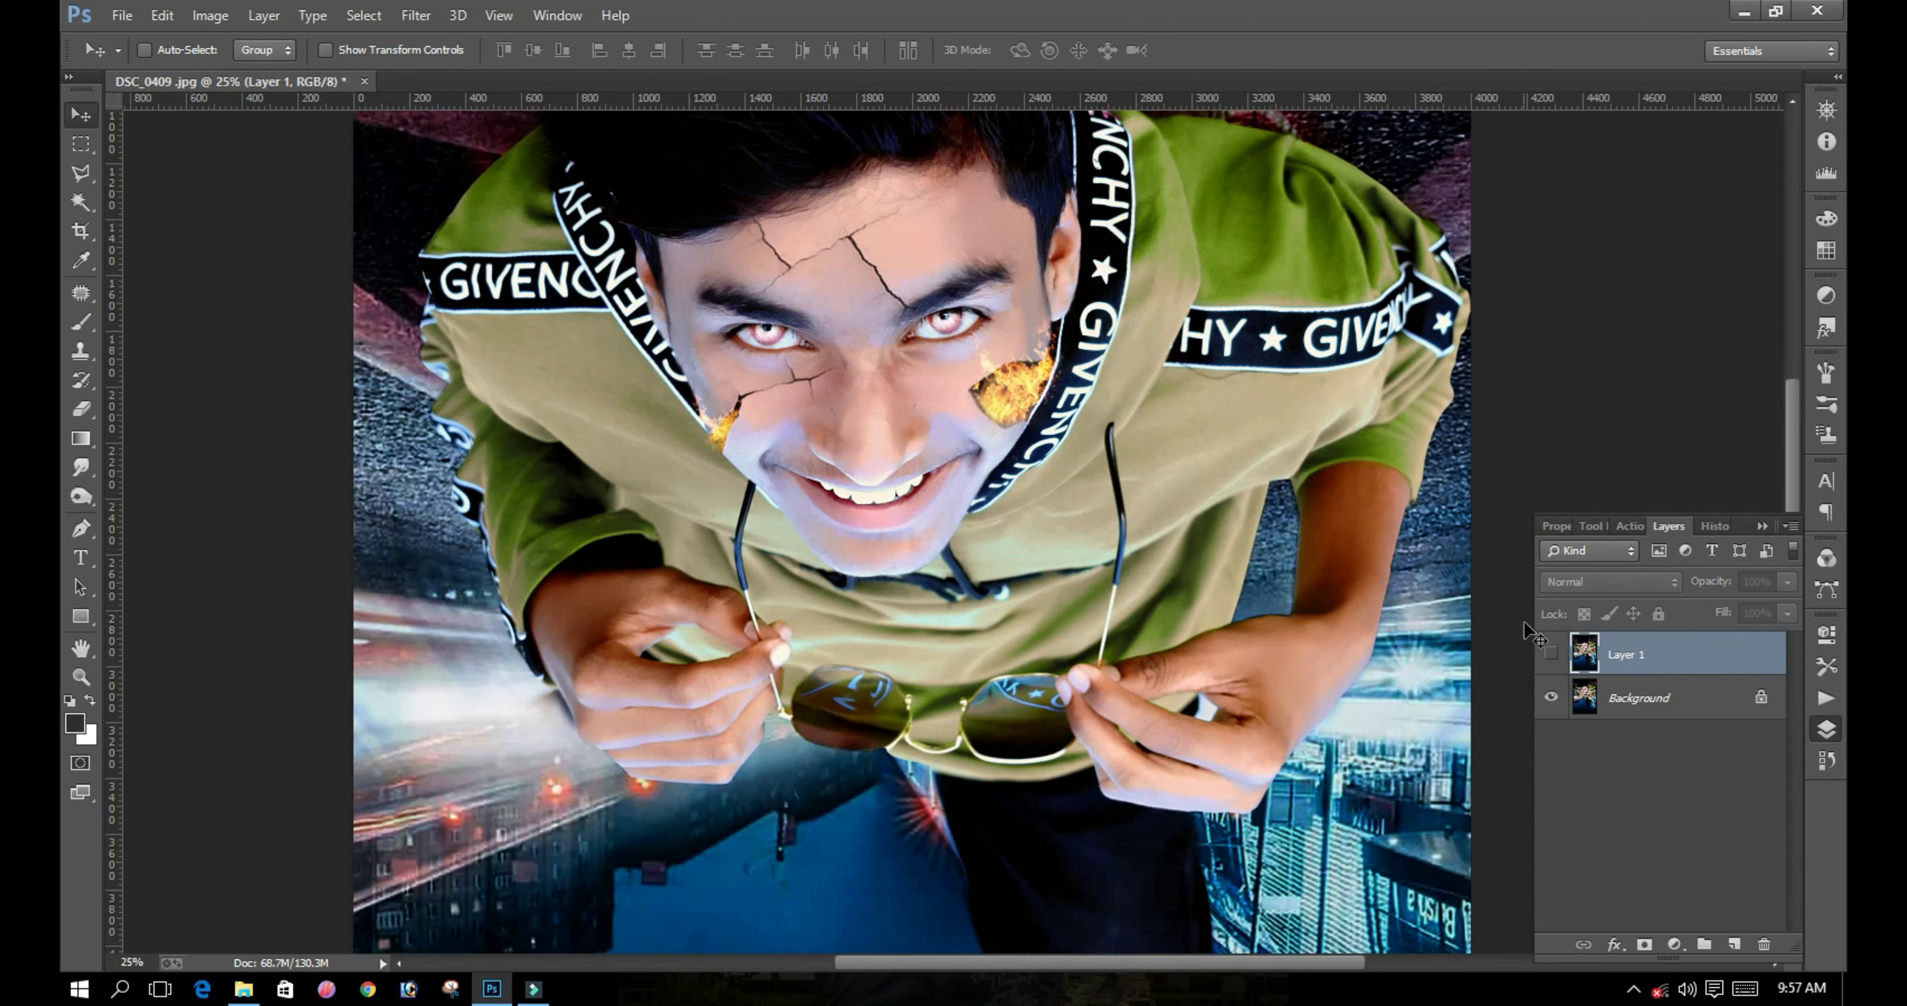
left_click(1551, 654)
left_click(1551, 654)
left_click(1551, 654)
left_click(1551, 654)
left_click(1551, 654)
left_click(1550, 654)
left_click(1550, 653)
left_click(1550, 654)
key("ctrl+minus")
key("ctrl+minus")
key("ctrl+plus")
key("ctrl+plus")
left_click(1551, 654)
left_click(1551, 654)
left_click(1551, 654)
left_click(1551, 654)
left_click(1550, 654)
left_click(1551, 654)
left_click(1550, 654)
left_click(1551, 654)
left_click(1551, 654)
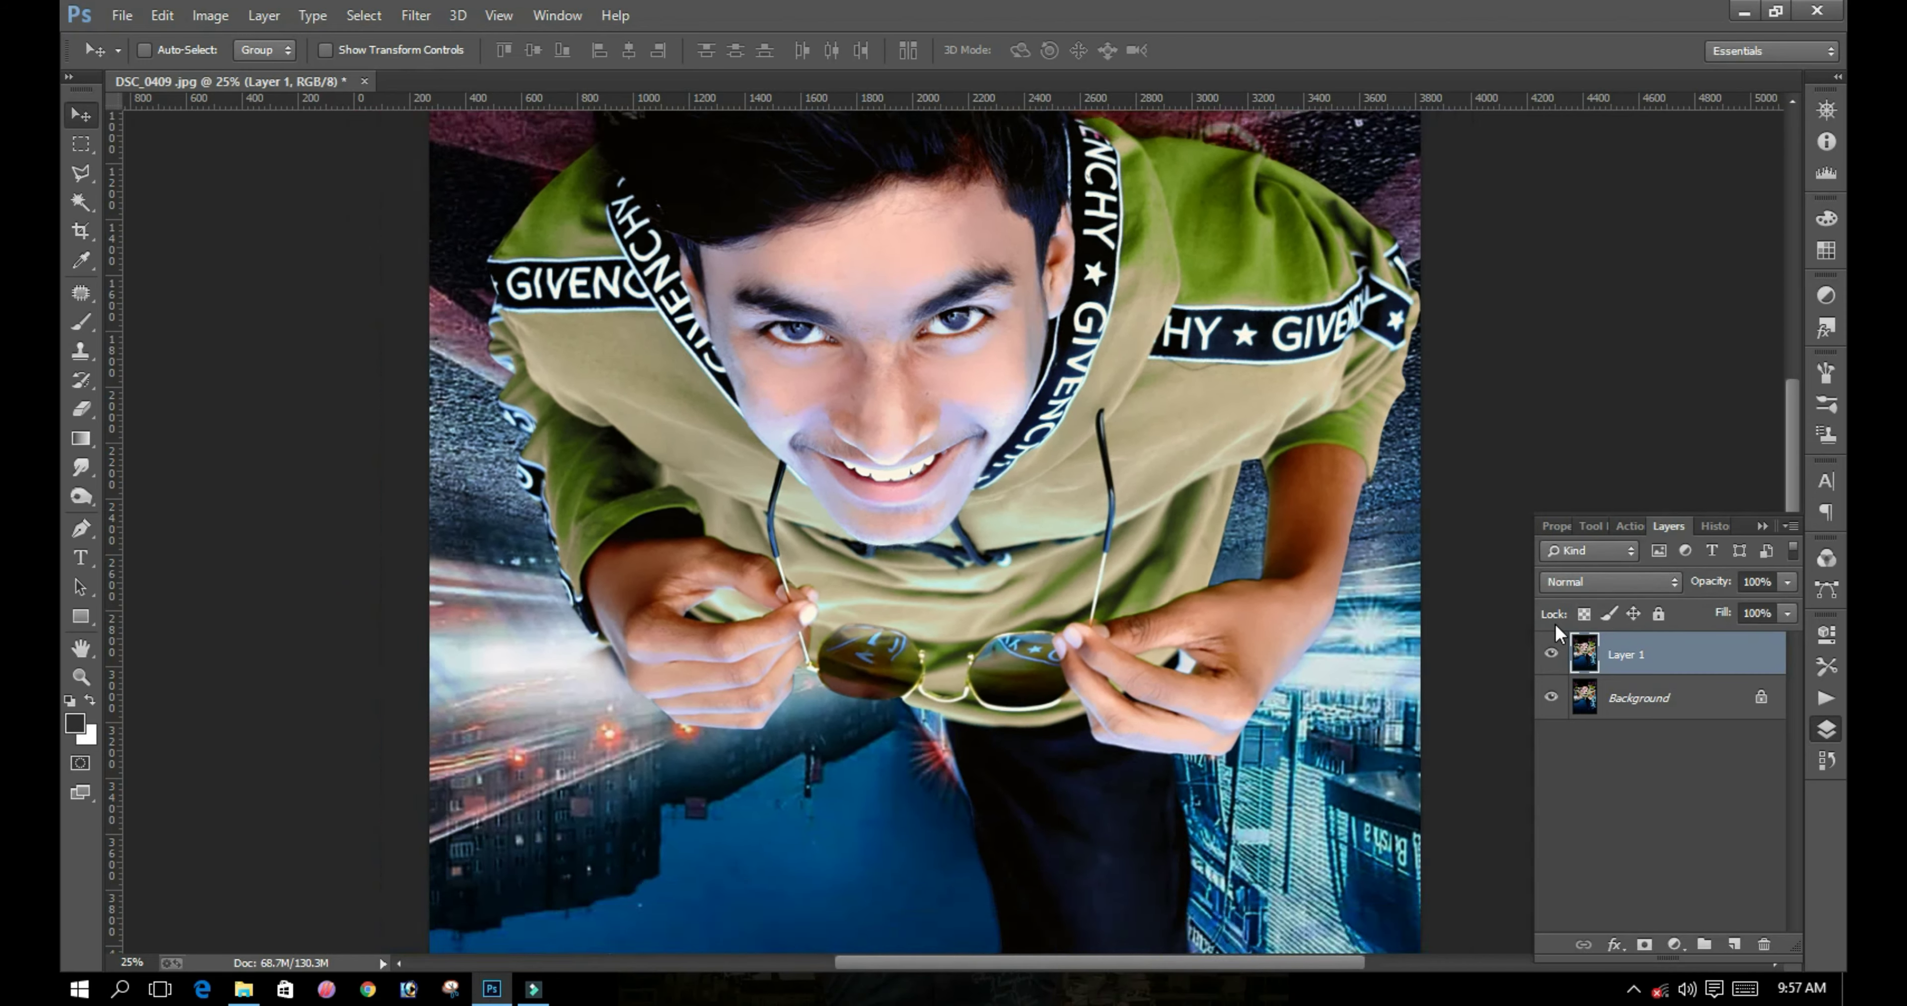